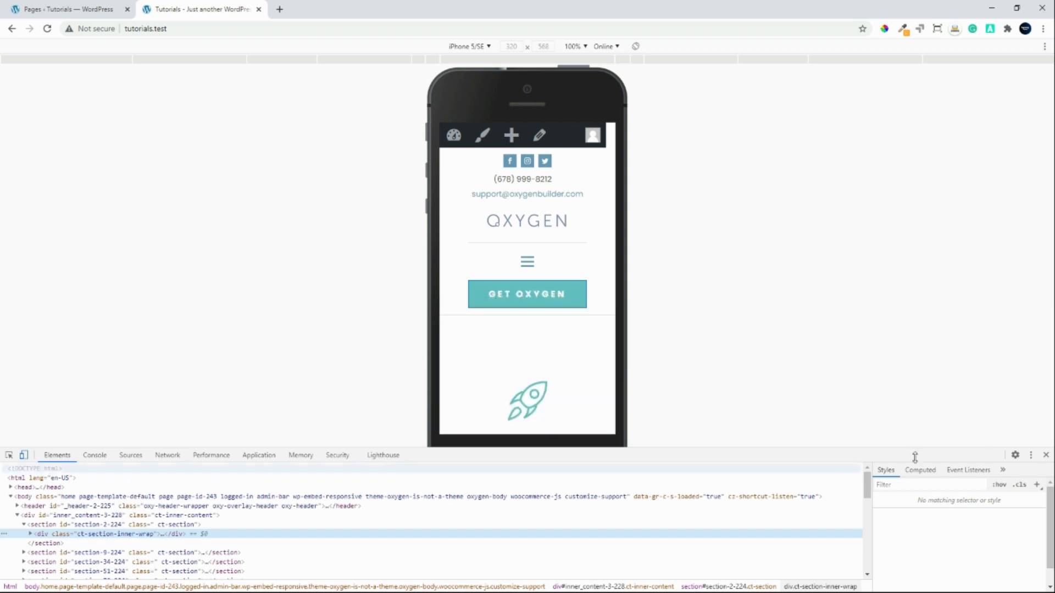
- Dock the developer tools to the right, check the mobile menu's opening and closing in the iPhone 5/SE preview, and close the tools
{"action": "left_click", "coordinate": [1030, 454]}
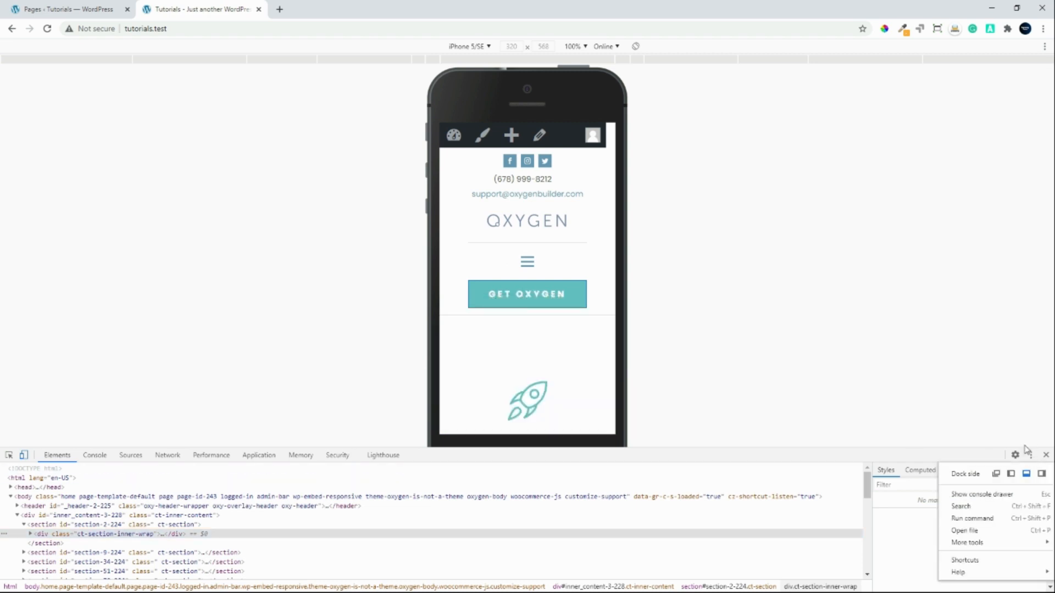
{"action": "left_click", "coordinate": [1041, 475]}
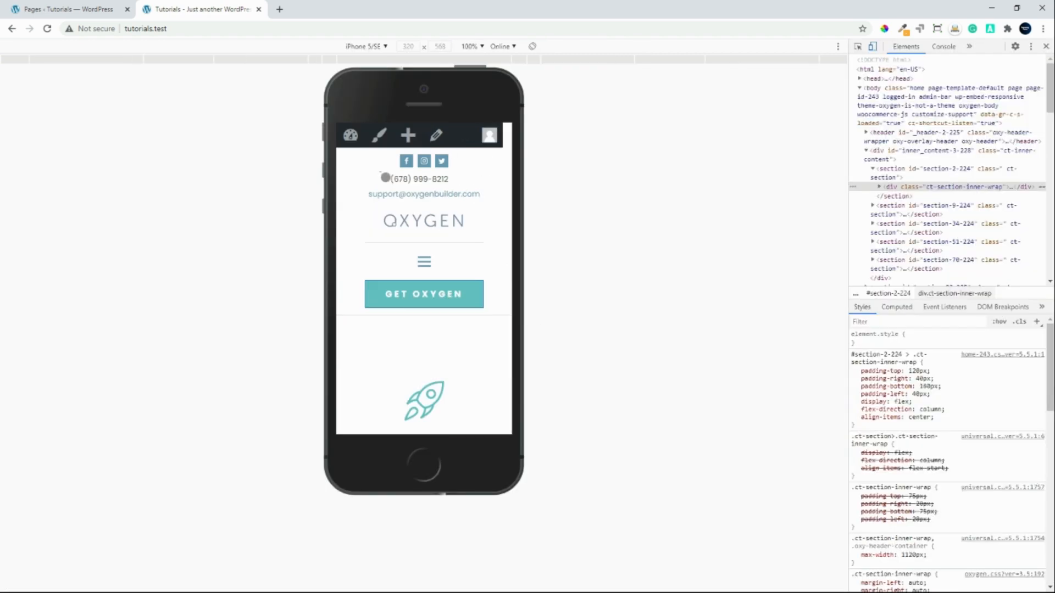
{"action": "left_click", "coordinate": [422, 263]}
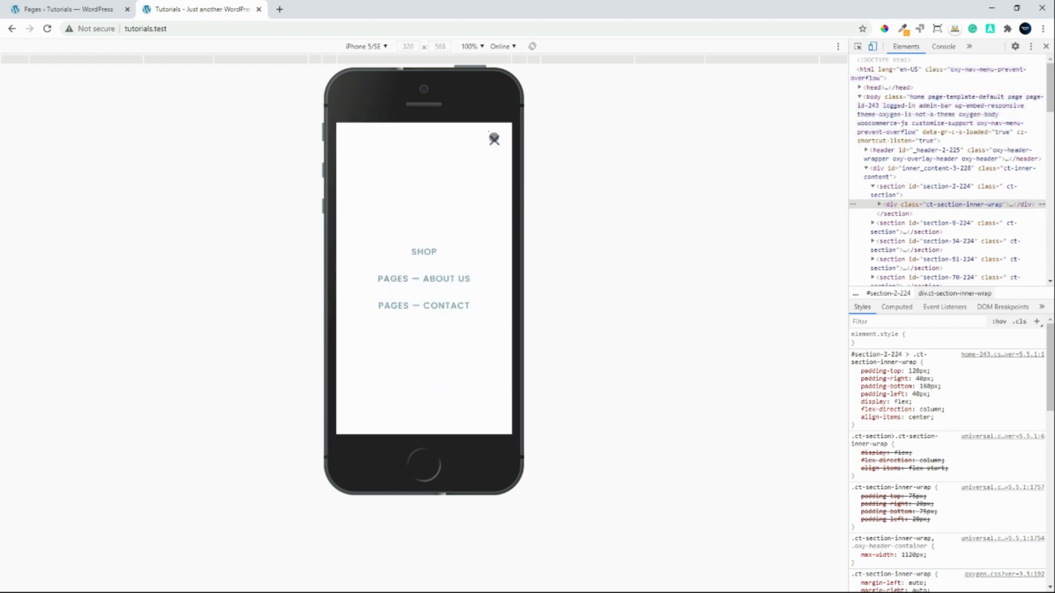
{"action": "left_click", "coordinate": [493, 139]}
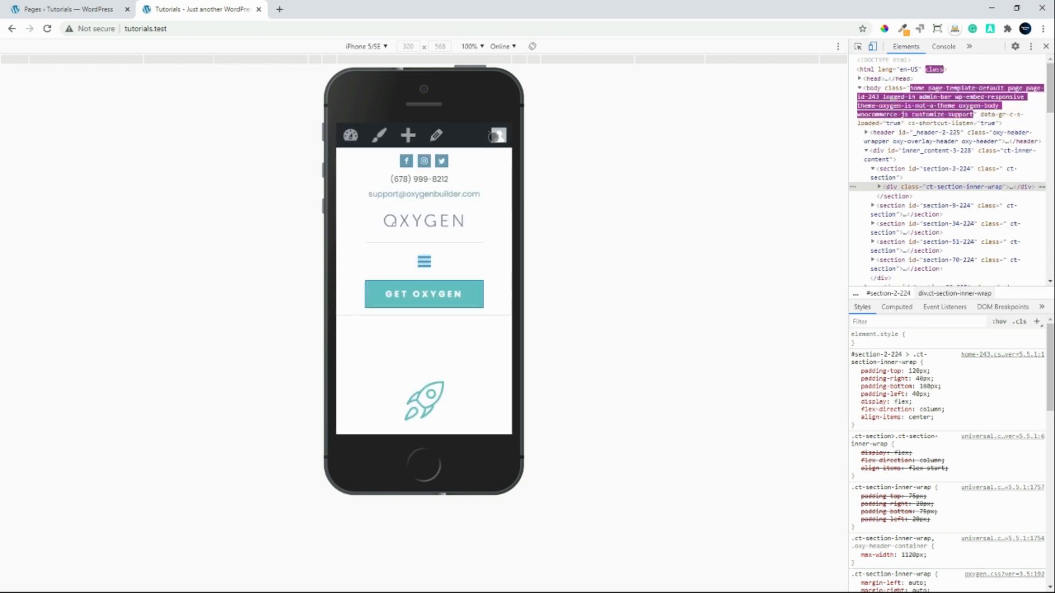
{"action": "left_click", "coordinate": [423, 256]}
{"action": "left_click", "coordinate": [493, 139]}
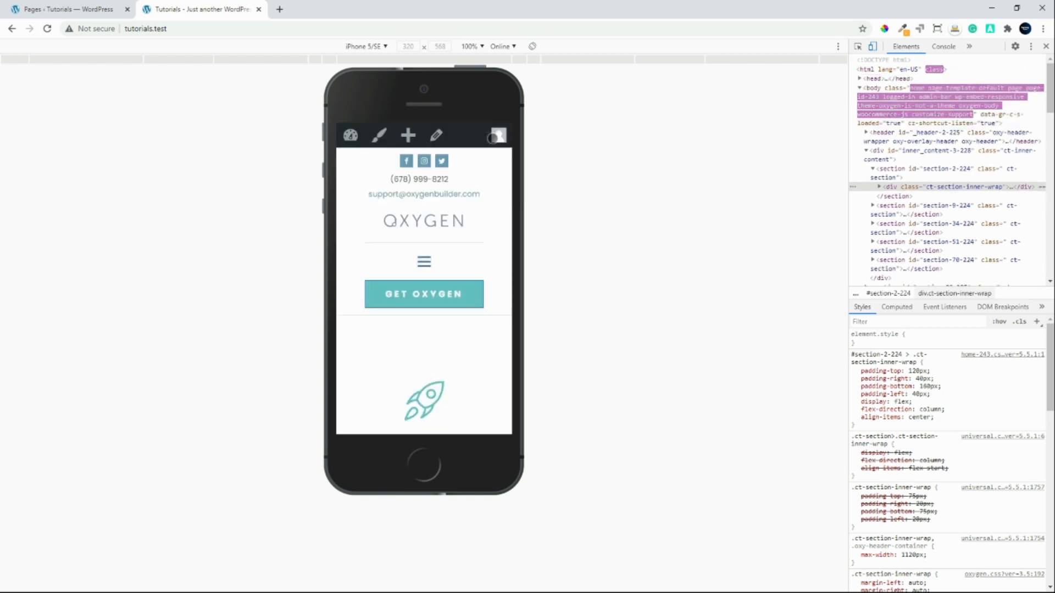
{"action": "left_click", "coordinate": [1046, 48]}
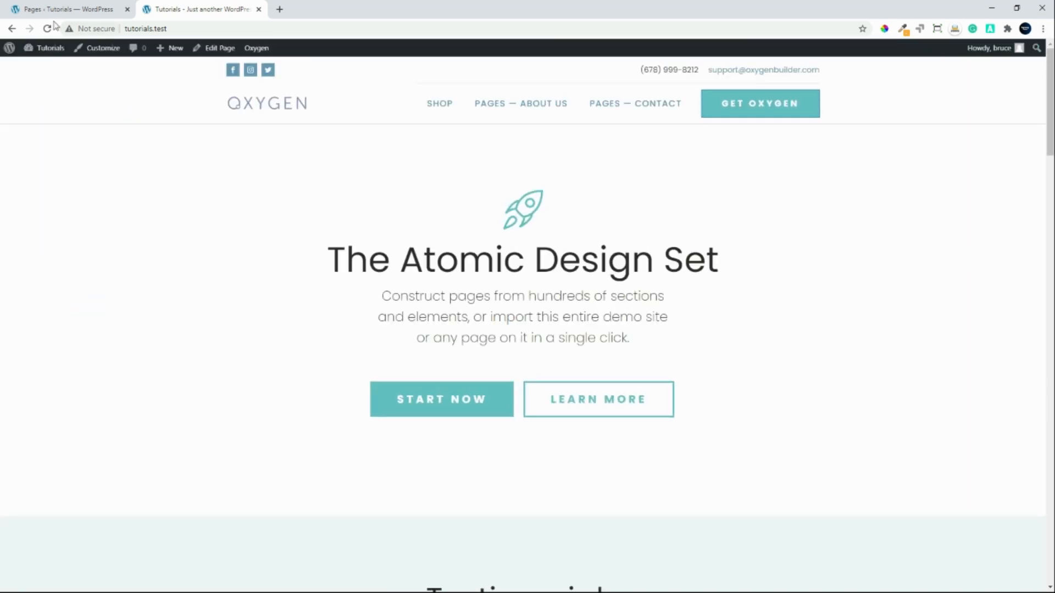
- Go to the WordPress admin's Add Plugins page and search for "responsive"
{"action": "left_click", "coordinate": [77, 9]}
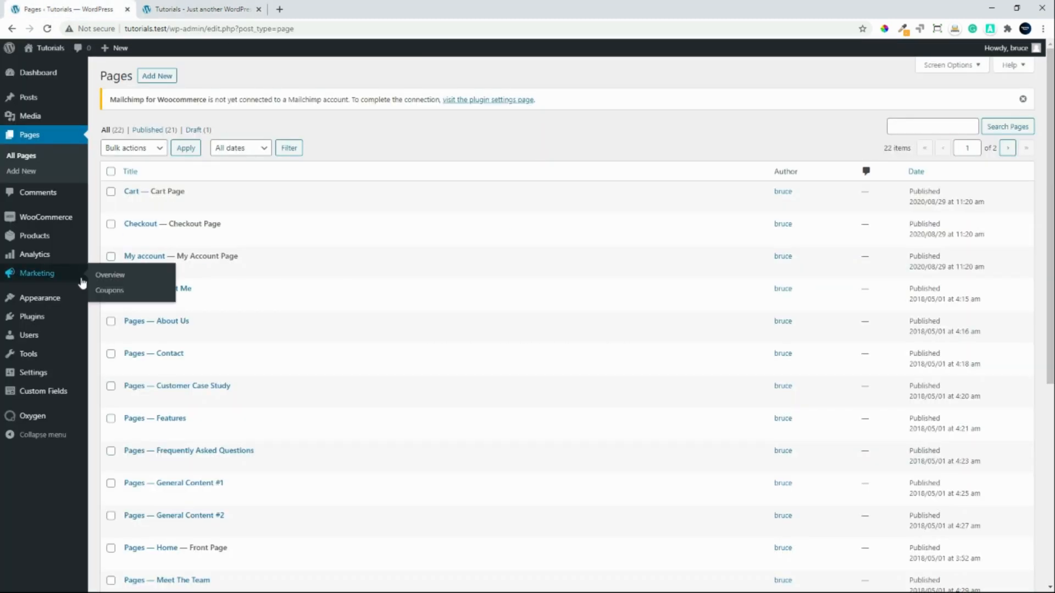
{"action": "left_click", "coordinate": [29, 318]}
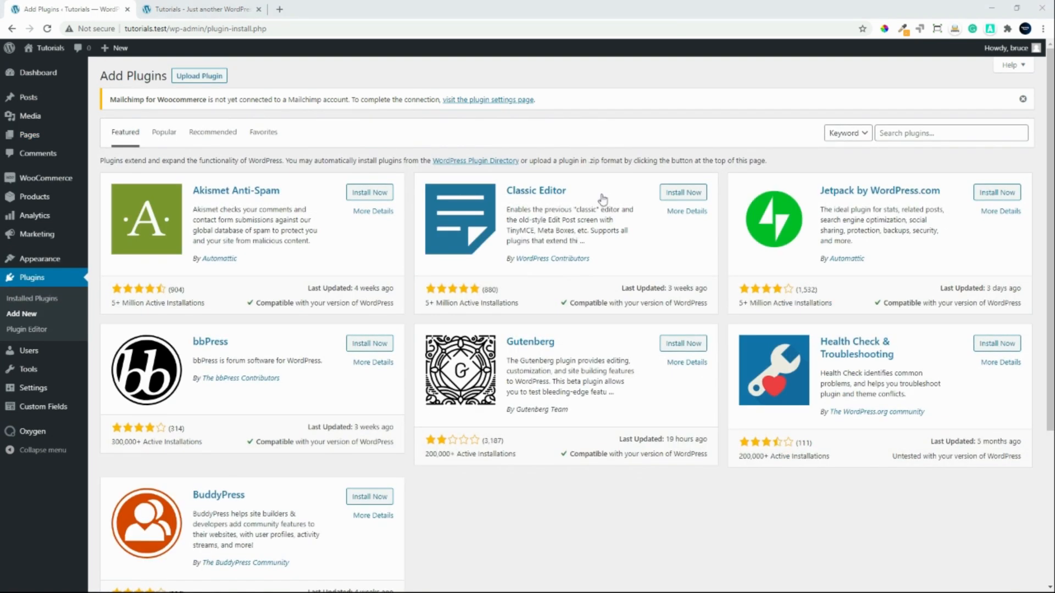
{"action": "left_click", "coordinate": [940, 130]}
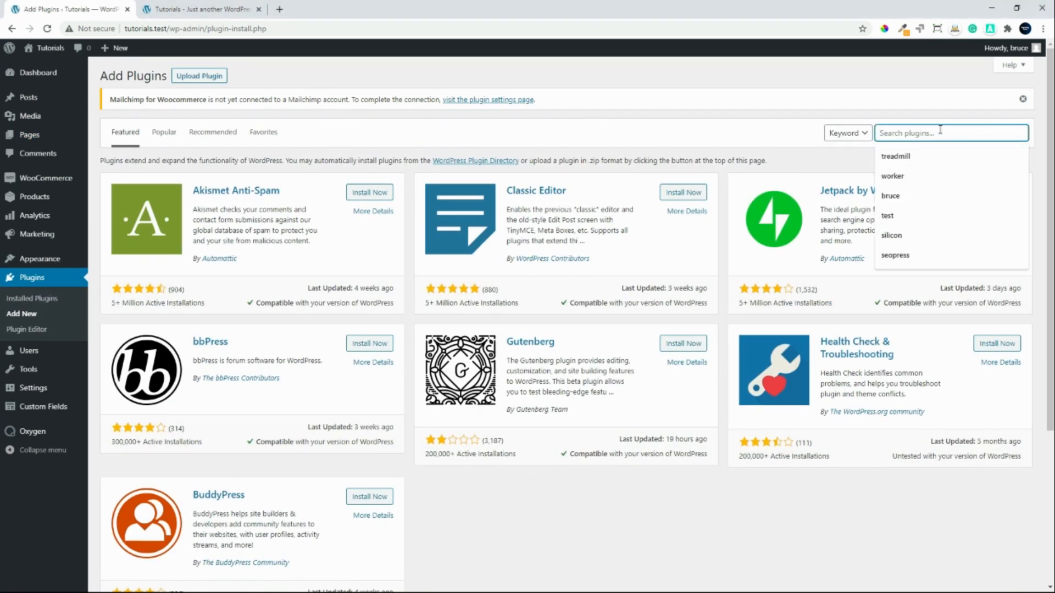
{"action": "type", "text": "responsi"}
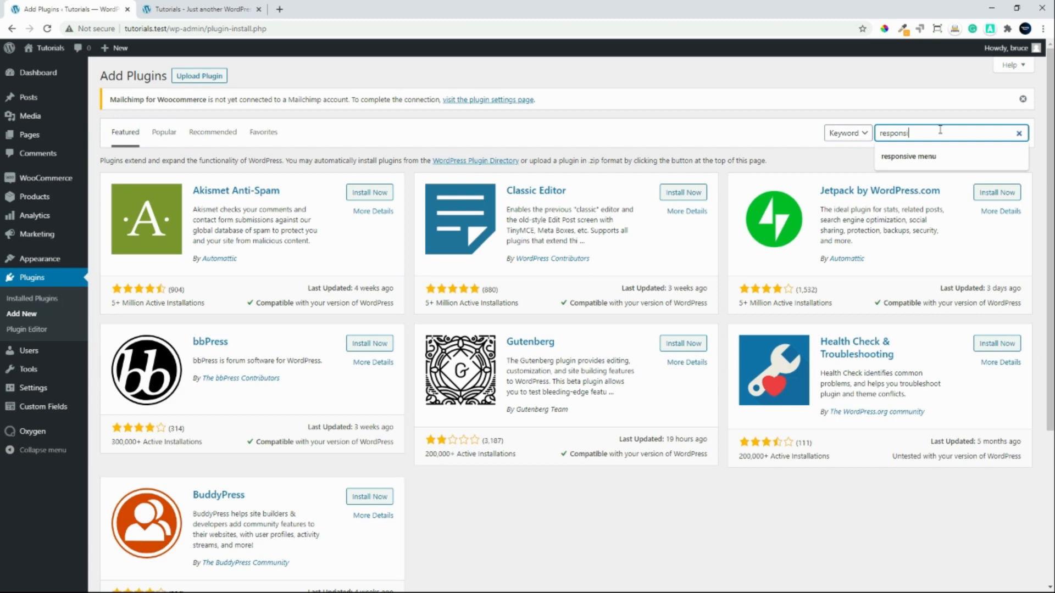
{"action": "type", "text": "ve"}
{"action": "key", "text": "Return"}
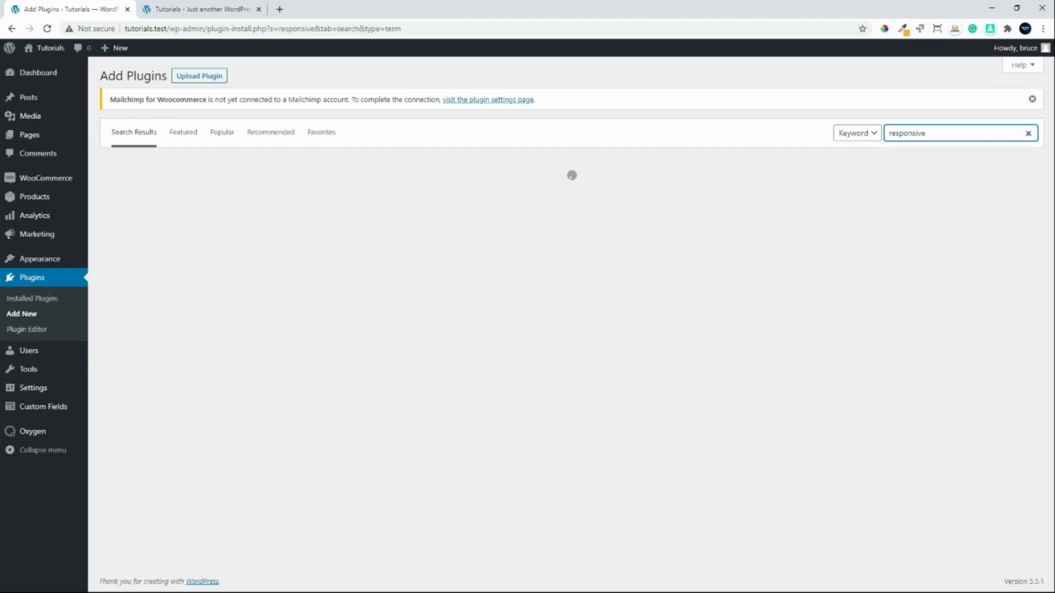
- Install and activate the plugin "Responsive Menu – Create Mobile-Friendly Menu" by ExpressTech
{"action": "scroll", "coordinate": [168, 497], "scroll_direction": "down", "scroll_amount": 2}
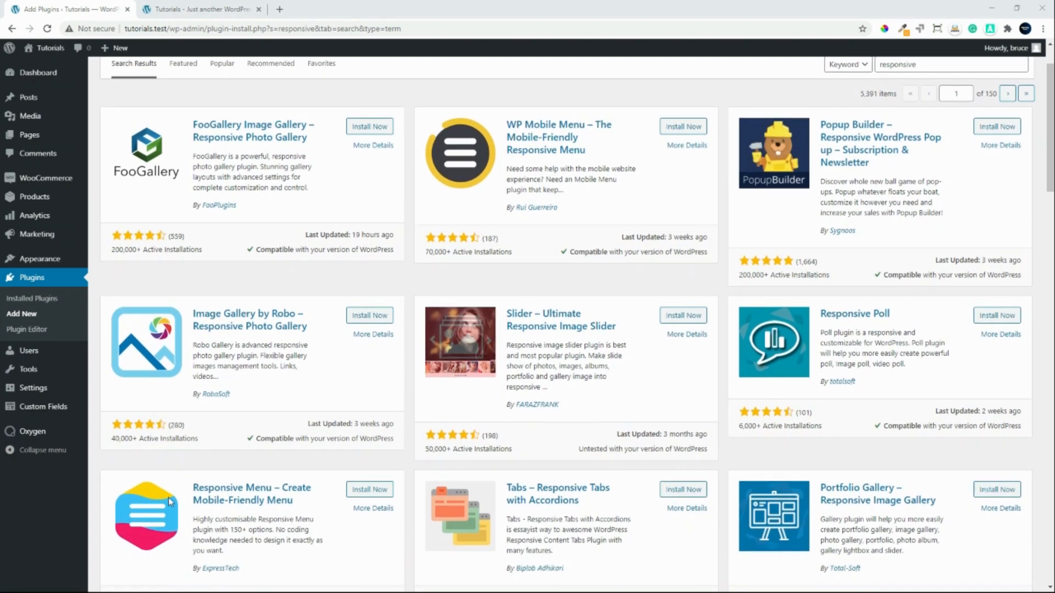
{"action": "scroll", "coordinate": [168, 497], "scroll_direction": "down", "scroll_amount": 2}
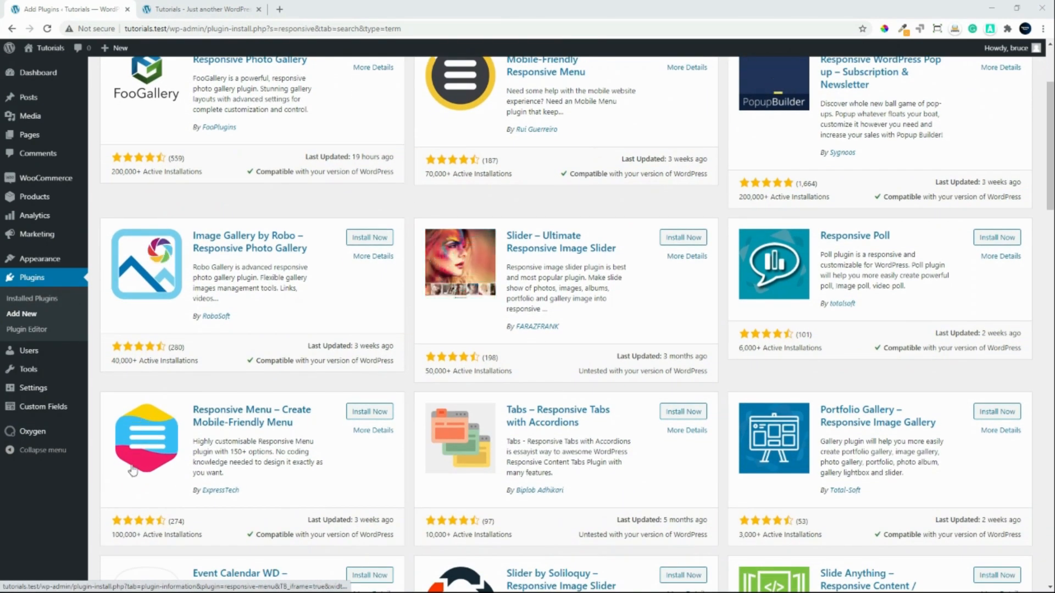
{"action": "left_click", "coordinate": [368, 413]}
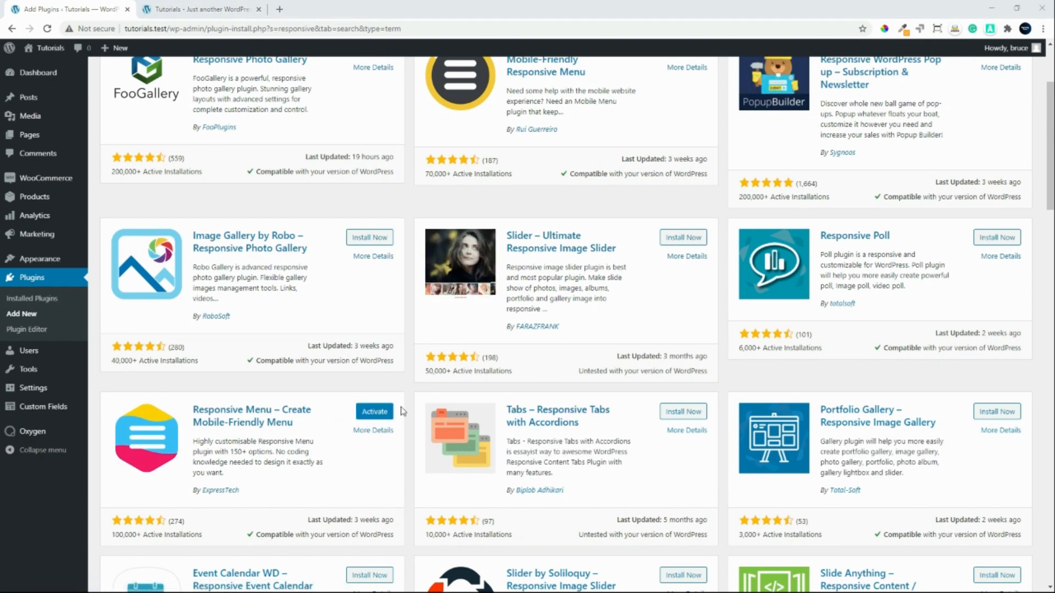
{"action": "left_click", "coordinate": [371, 418]}
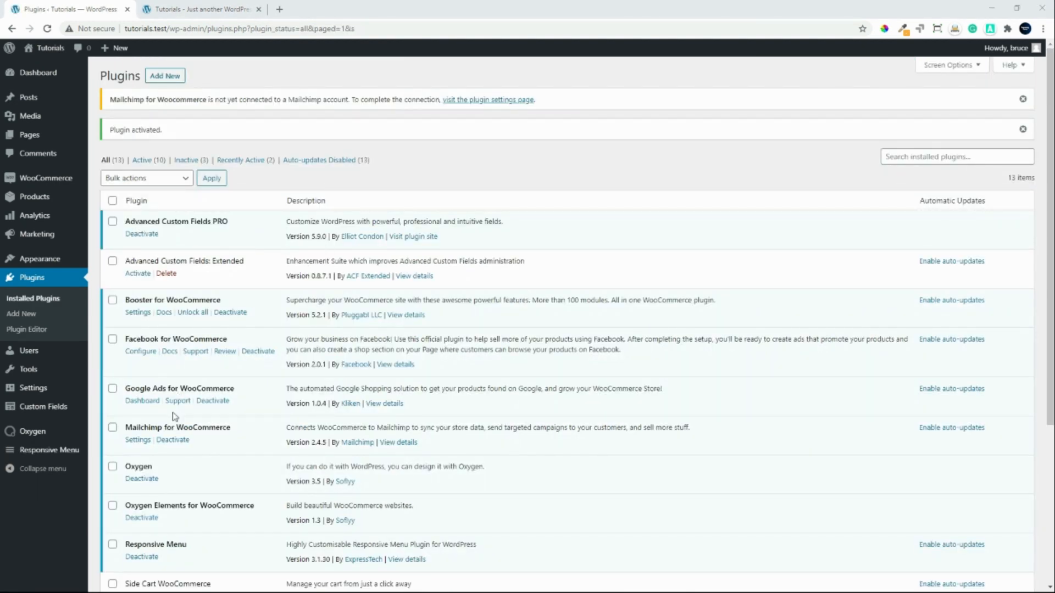
- Open the Responsive Menu plugin's settings and hide its Pro options
{"action": "scroll", "coordinate": [176, 471], "scroll_direction": "down", "scroll_amount": 1}
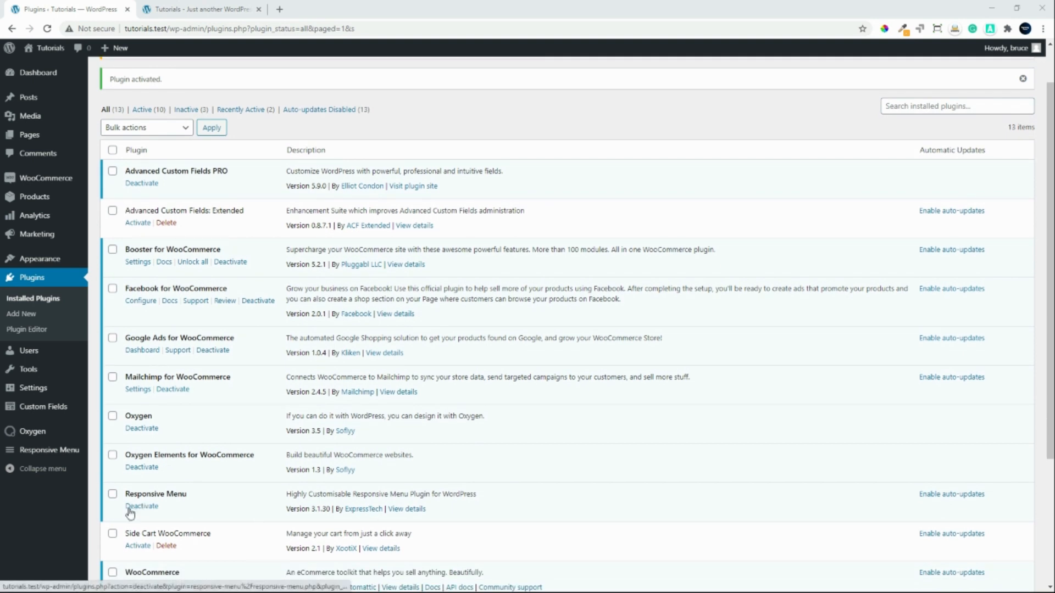
{"action": "left_click", "coordinate": [46, 453]}
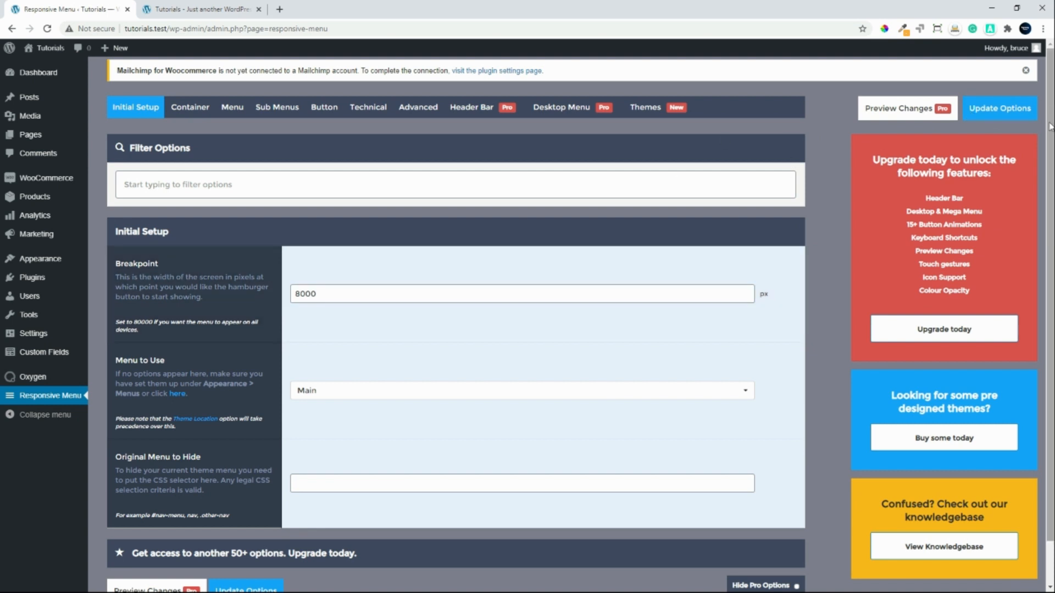
{"action": "scroll", "coordinate": [1036, 360], "scroll_direction": "down", "scroll_amount": 1}
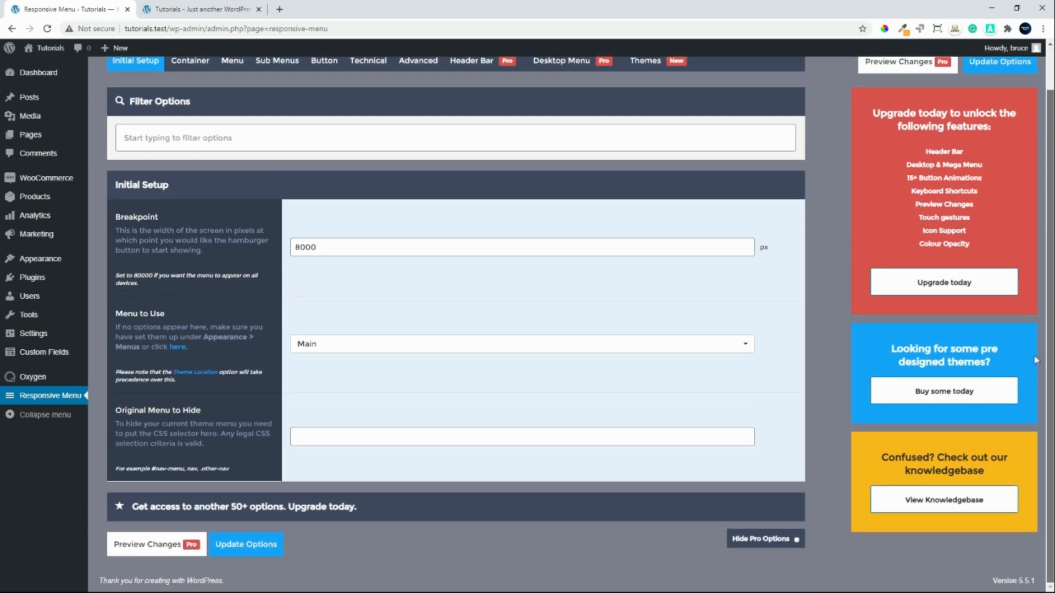
{"action": "left_click", "coordinate": [757, 541]}
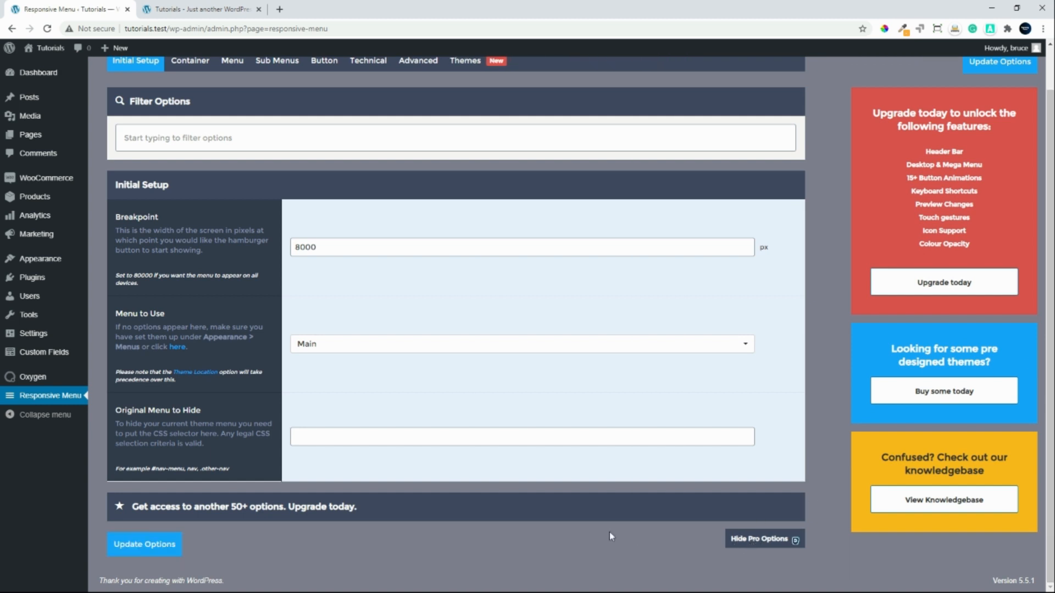
- Set the Responsive Menu breakpoint to 768 px, keep Main as the menu to use, and update the options
{"action": "scroll", "coordinate": [608, 532], "scroll_direction": "up", "scroll_amount": 1}
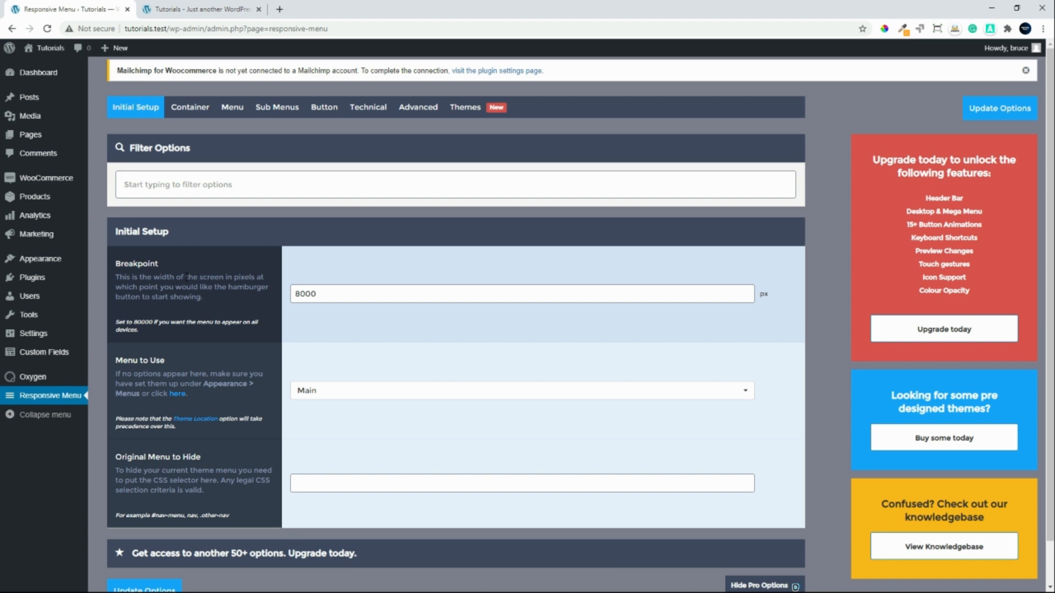
{"action": "left_click_drag", "start_coordinate": [319, 291], "coordinate": [288, 295]}
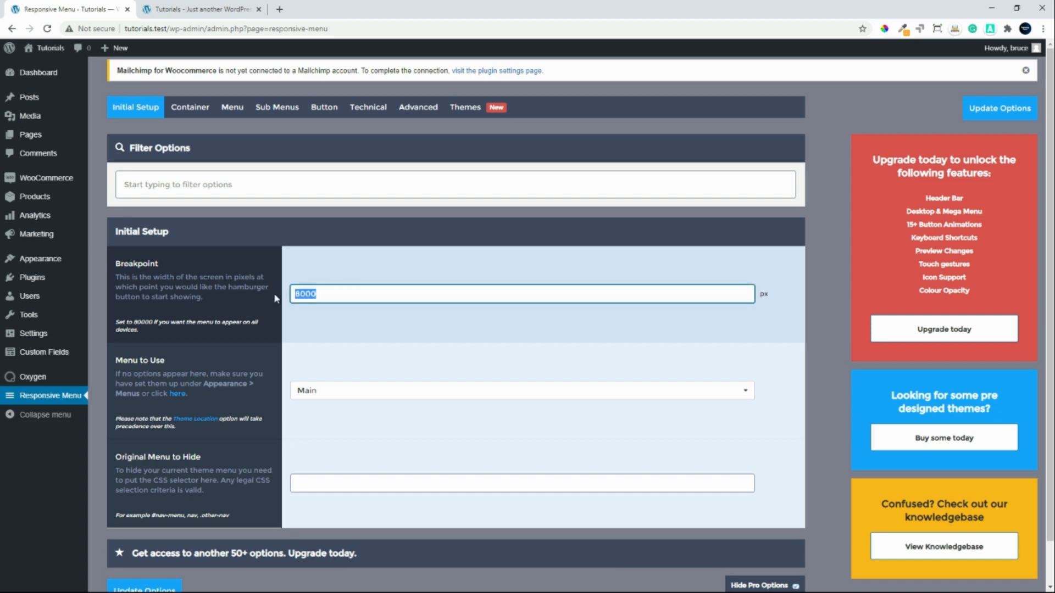
{"action": "type", "text": "768"}
{"action": "left_click_drag", "start_coordinate": [299, 294], "coordinate": [333, 289]}
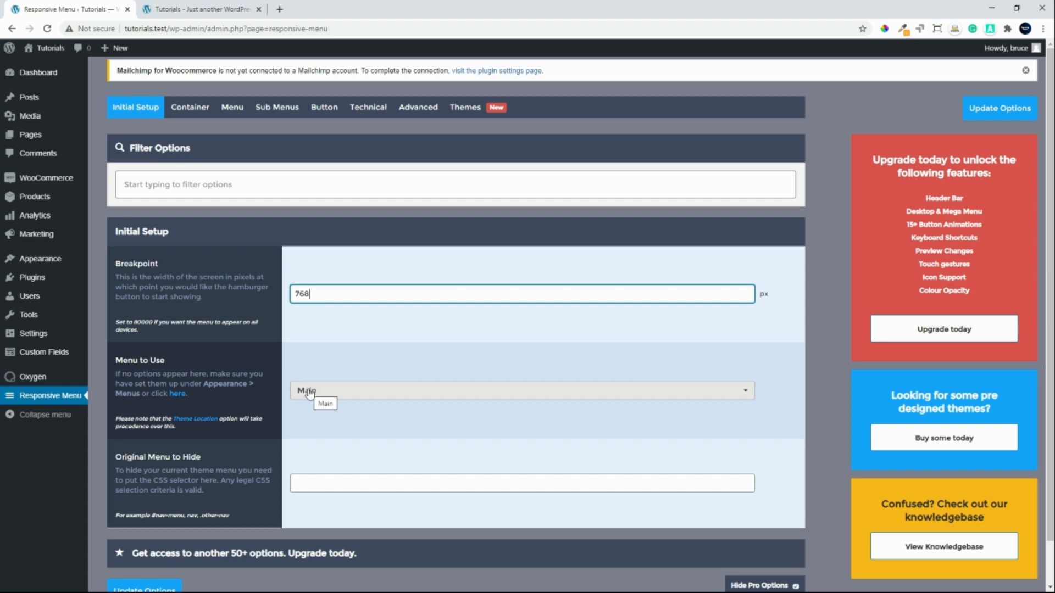
{"action": "left_click", "coordinate": [310, 391]}
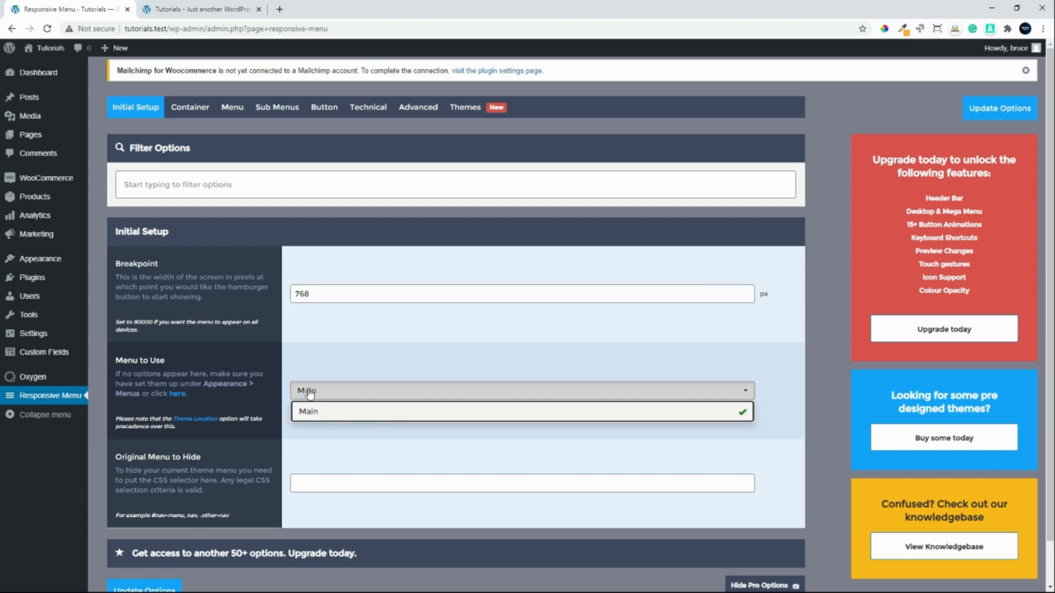
{"action": "left_click", "coordinate": [310, 392]}
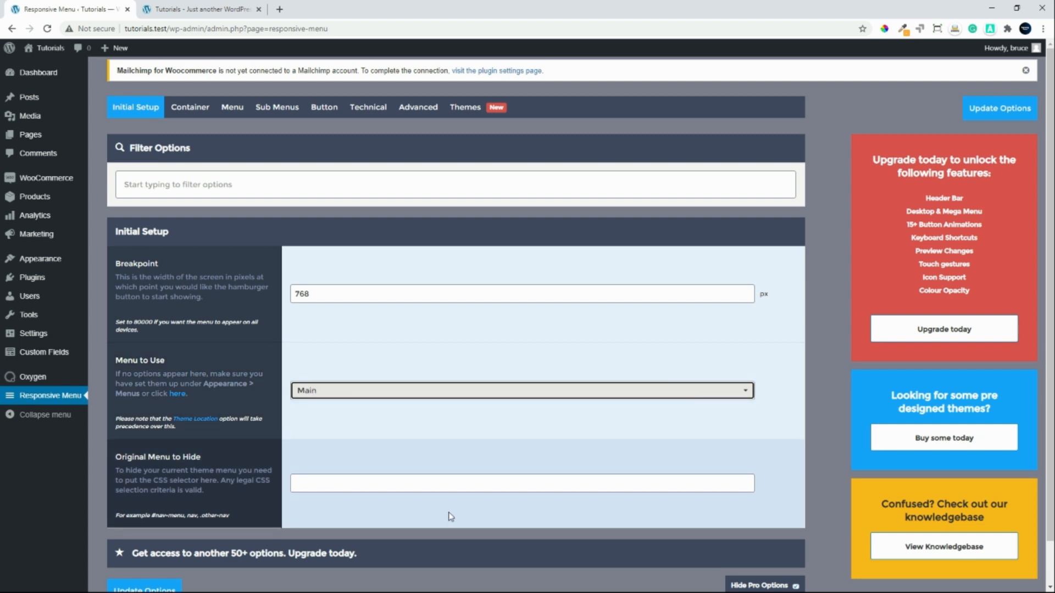
{"action": "scroll", "coordinate": [448, 516], "scroll_direction": "down", "scroll_amount": 1}
{"action": "left_click", "coordinate": [149, 578]}
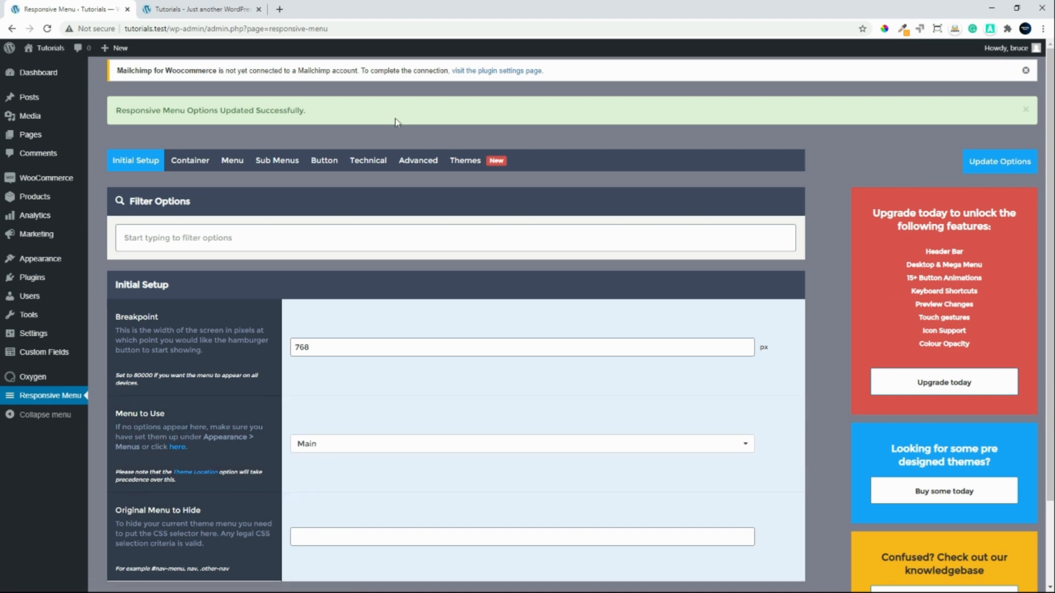
- Switch to the site's front end and inspect the Shop link in the header navigation
{"action": "scroll", "coordinate": [289, 411], "scroll_direction": "down", "scroll_amount": 1}
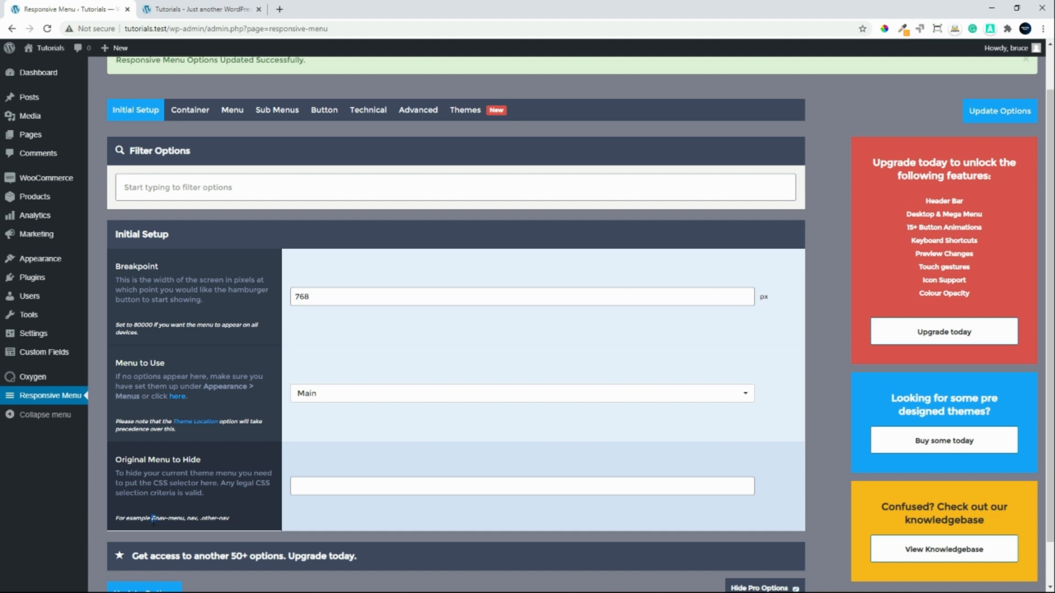
{"action": "left_click", "coordinate": [207, 9]}
{"action": "right_click", "coordinate": [442, 102]}
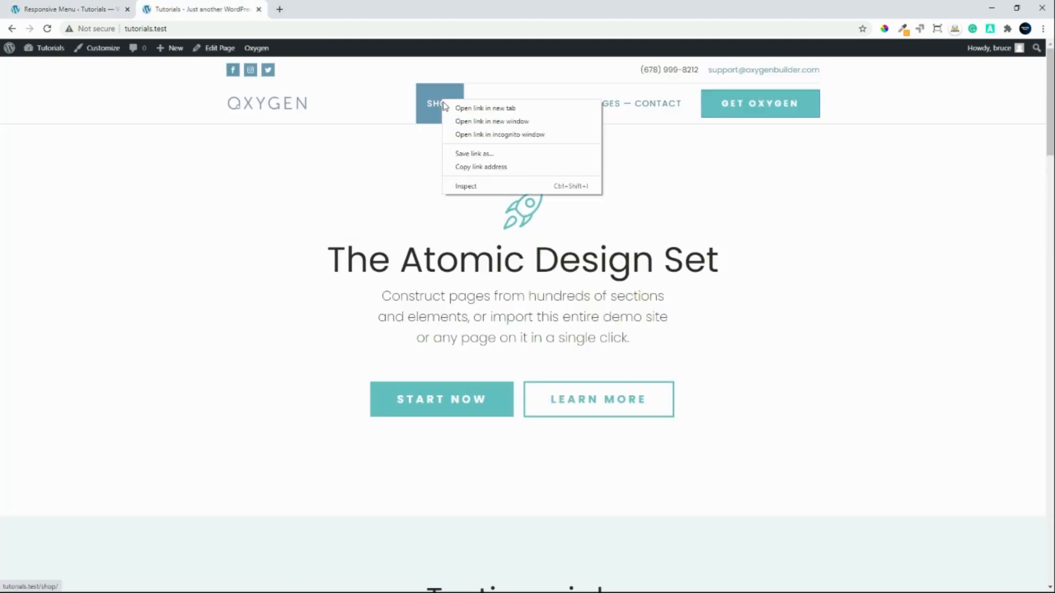
{"action": "left_click", "coordinate": [476, 187]}
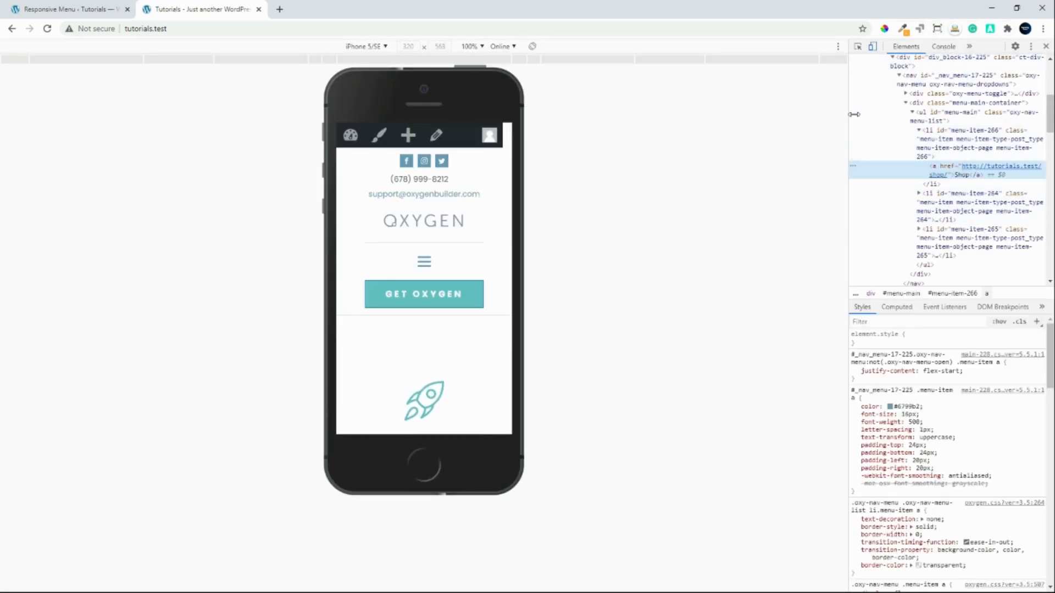
- Locate the ul element that holds the header navigation items and select its id value, menu-main
{"action": "left_click", "coordinate": [935, 175]}
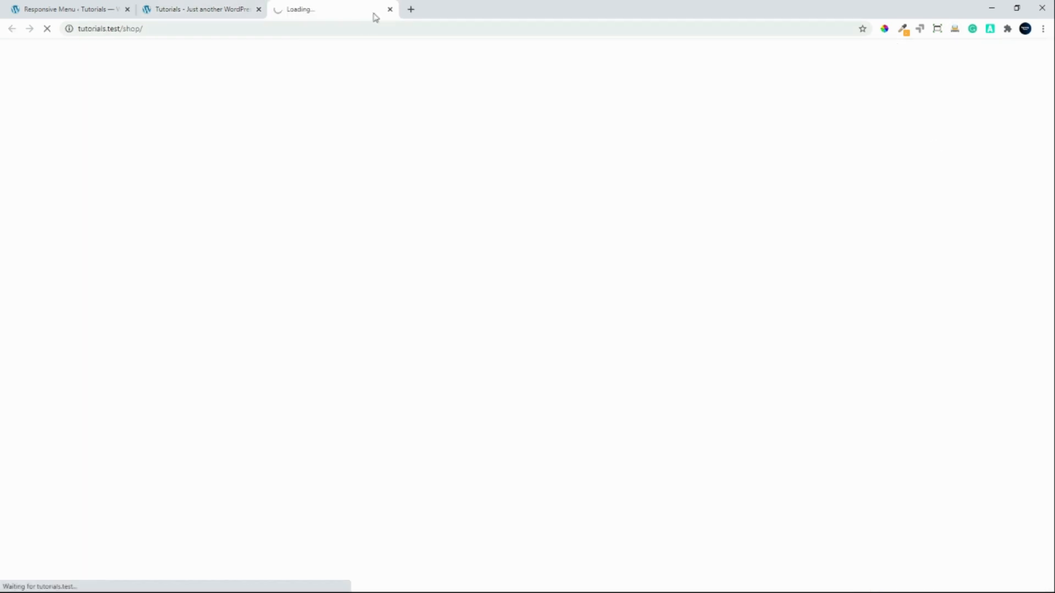
{"action": "left_click", "coordinate": [187, 10]}
{"action": "left_click", "coordinate": [921, 138]}
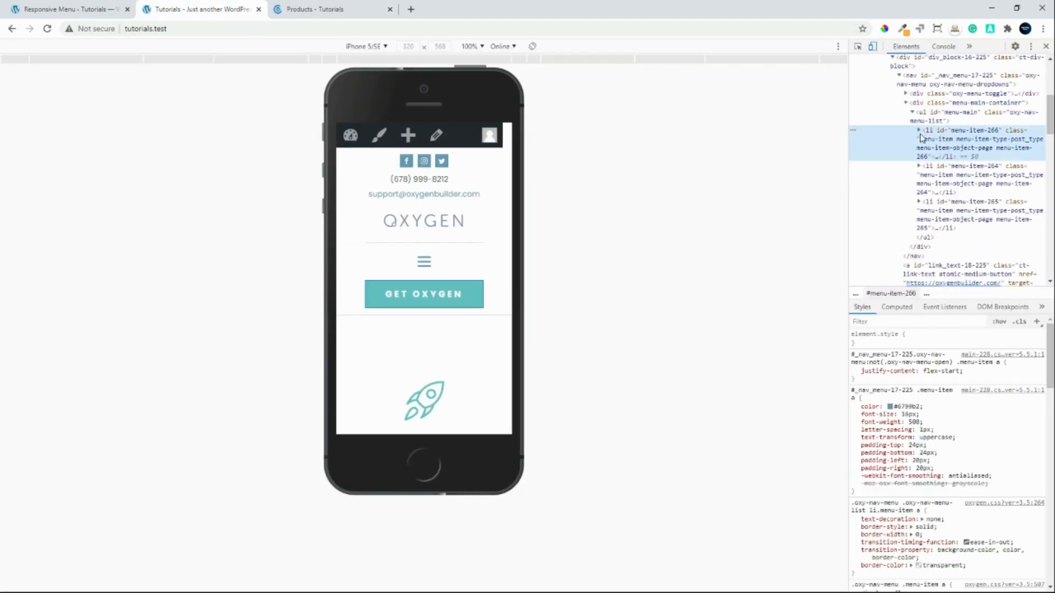
{"action": "left_click", "coordinate": [925, 115]}
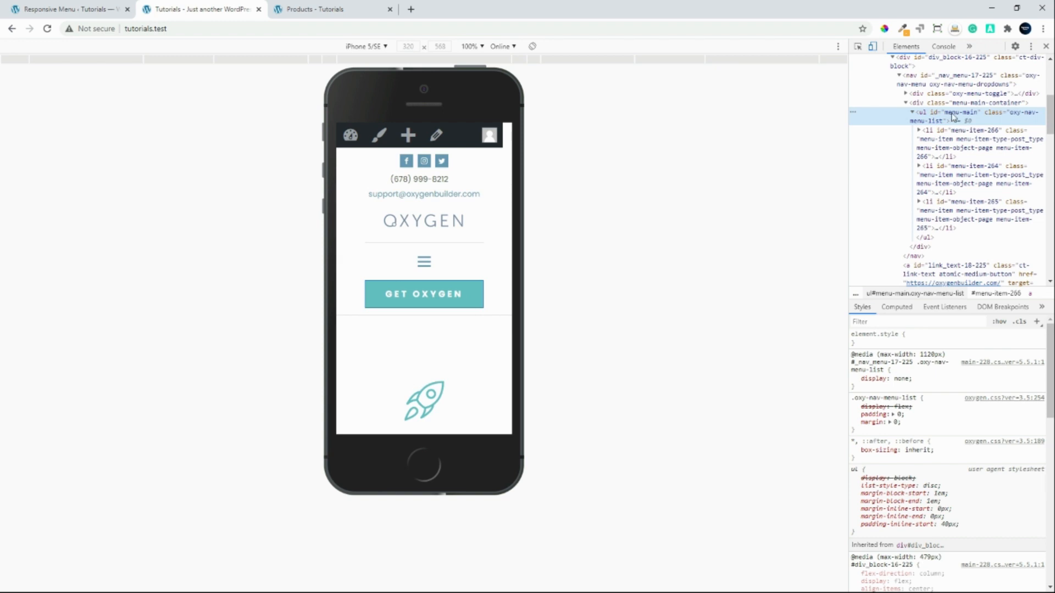
{"action": "double_click", "coordinate": [952, 116]}
{"action": "left_click", "coordinate": [945, 114]}
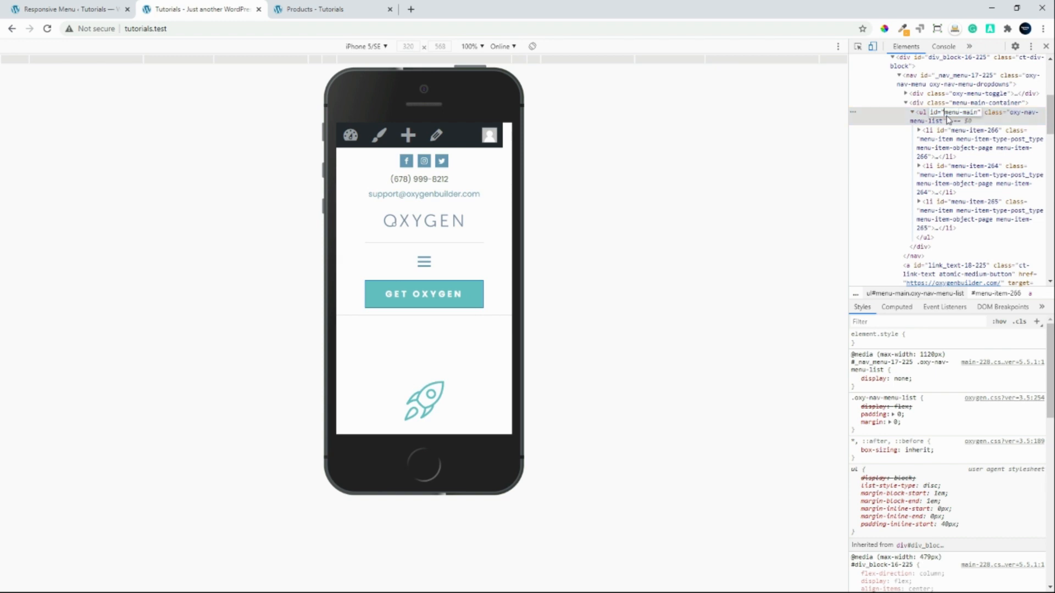
{"action": "left_click_drag", "start_coordinate": [945, 114], "coordinate": [976, 115]}
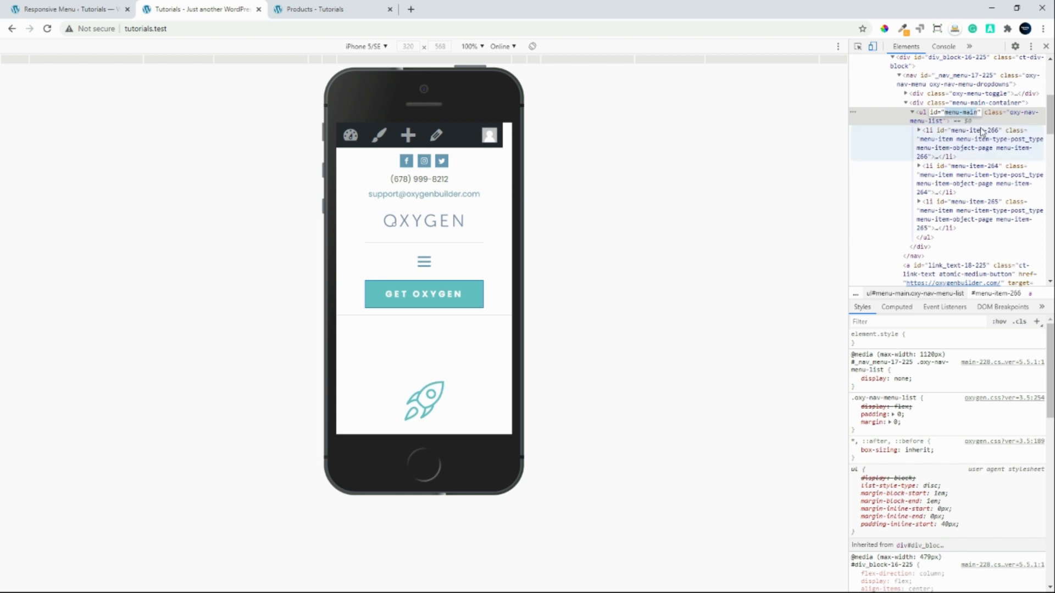
- Try #menu-main as the original menu to hide in the Responsive Menu settings and update the options
{"action": "left_click", "coordinate": [58, 8]}
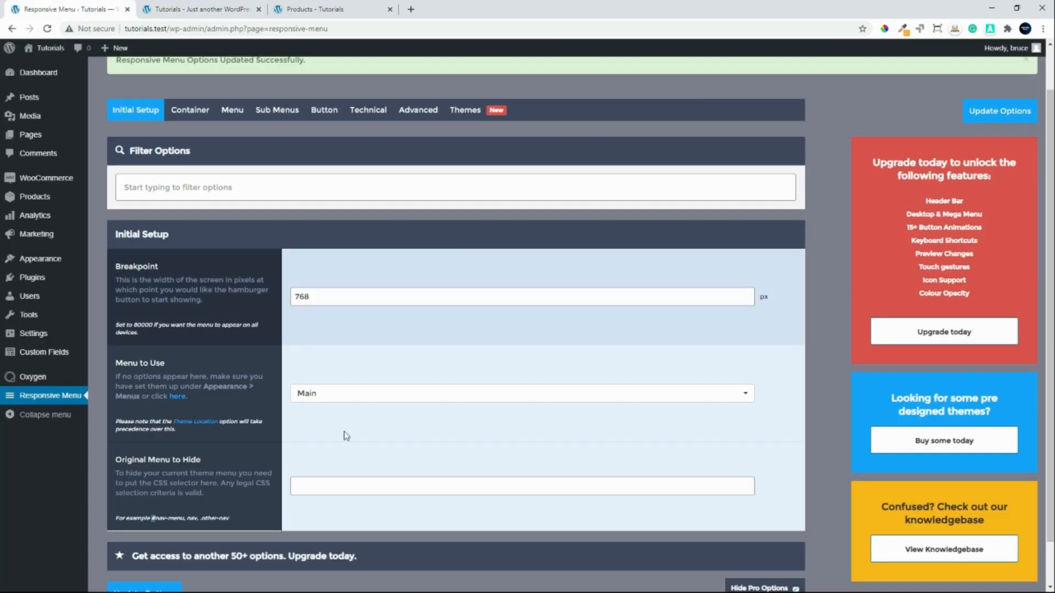
{"action": "left_click", "coordinate": [331, 484]}
{"action": "type", "text": "#"}
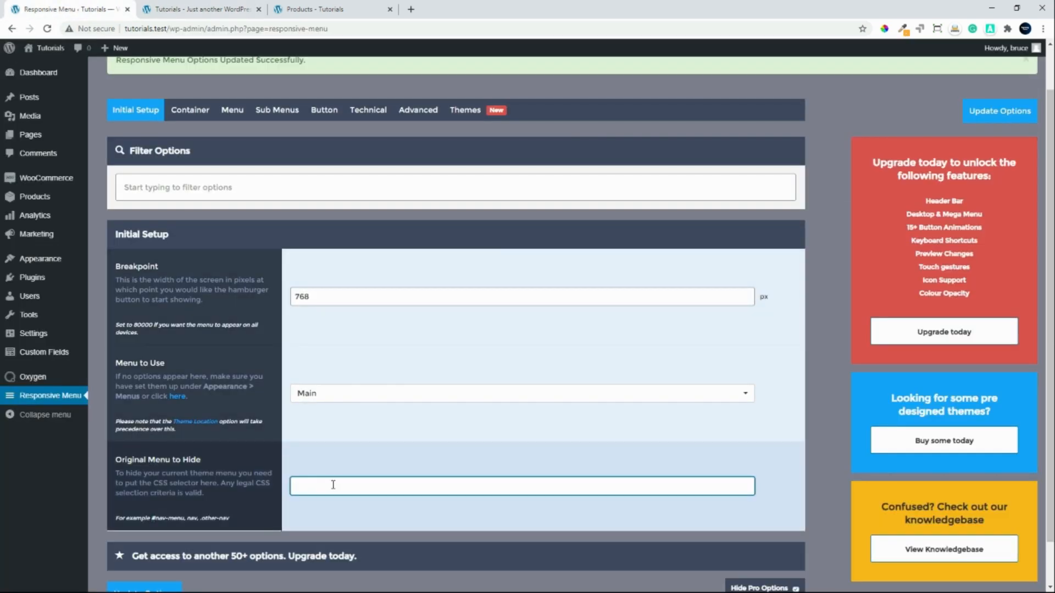
{"action": "type", "text": "menu-main"}
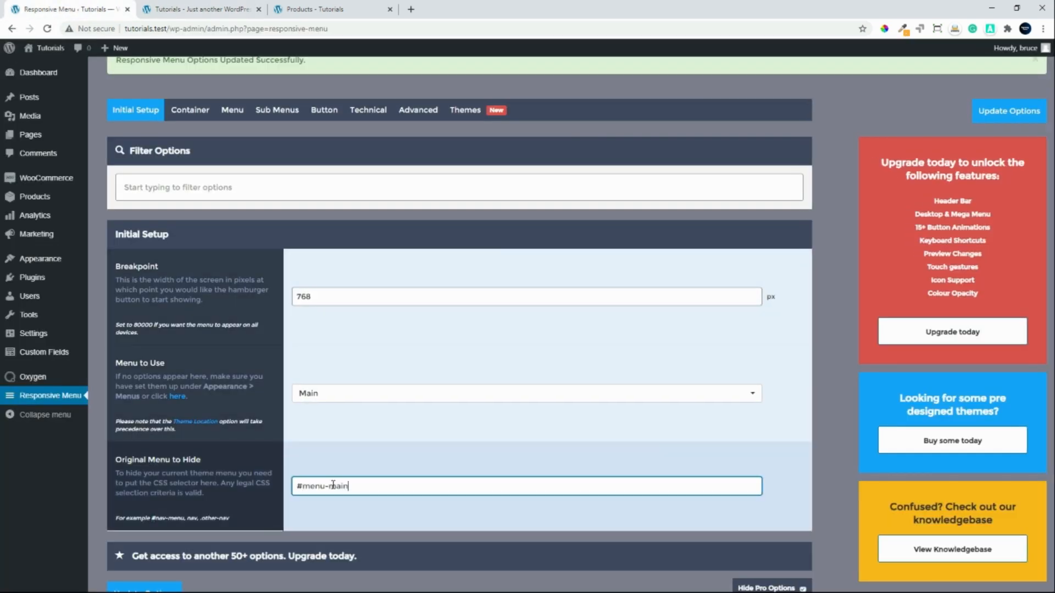
{"action": "scroll", "coordinate": [678, 544], "scroll_direction": "down", "scroll_amount": 1}
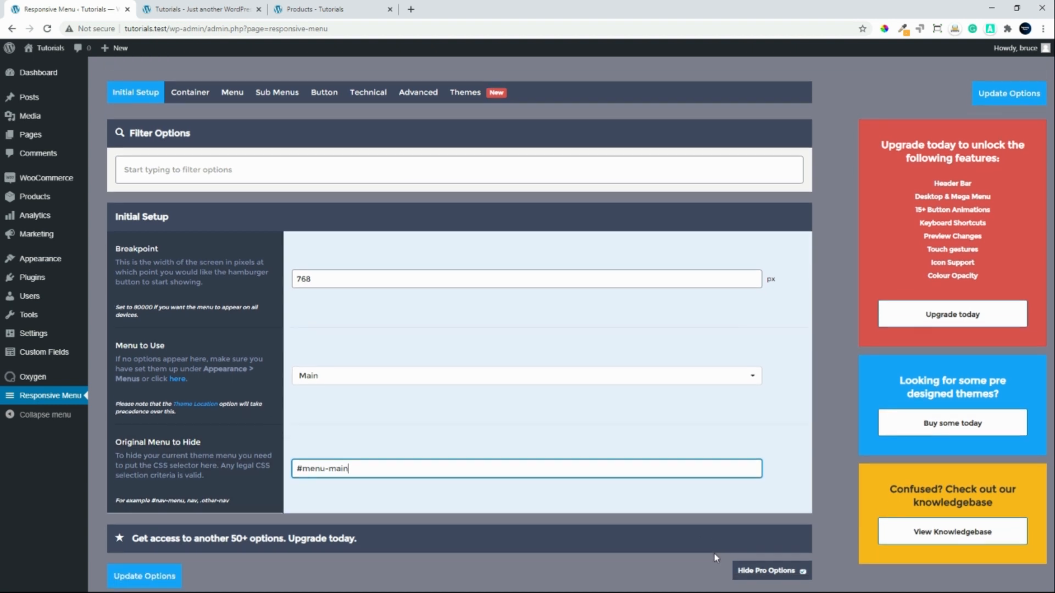
{"action": "left_click", "coordinate": [134, 574]}
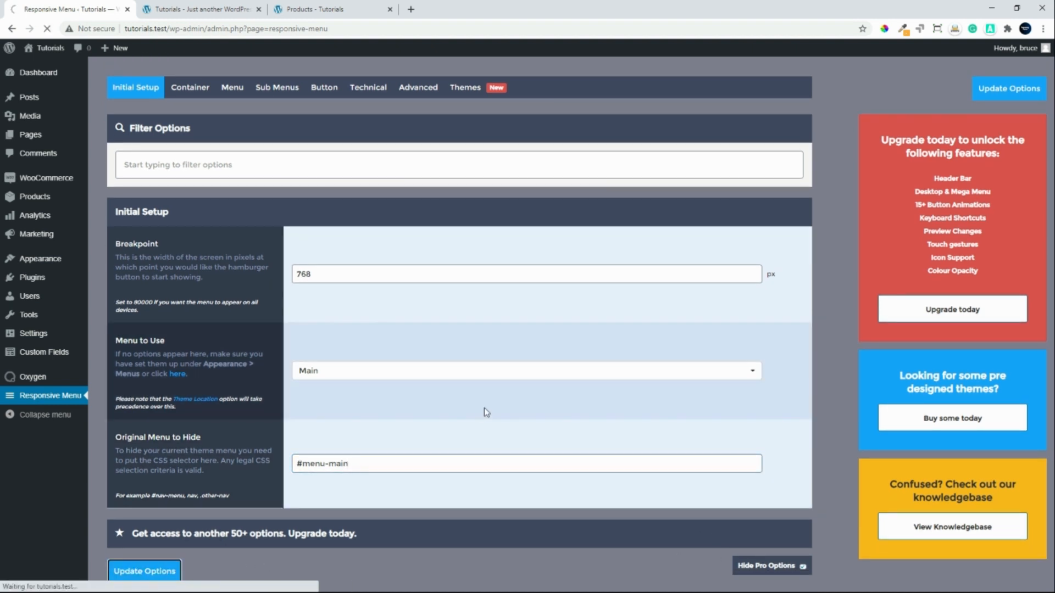
- Close the Products page, reload the site's front end and test opening and closing the Responsive Menu in the phone preview
{"action": "left_click", "coordinate": [390, 10]}
{"action": "left_click", "coordinate": [207, 11]}
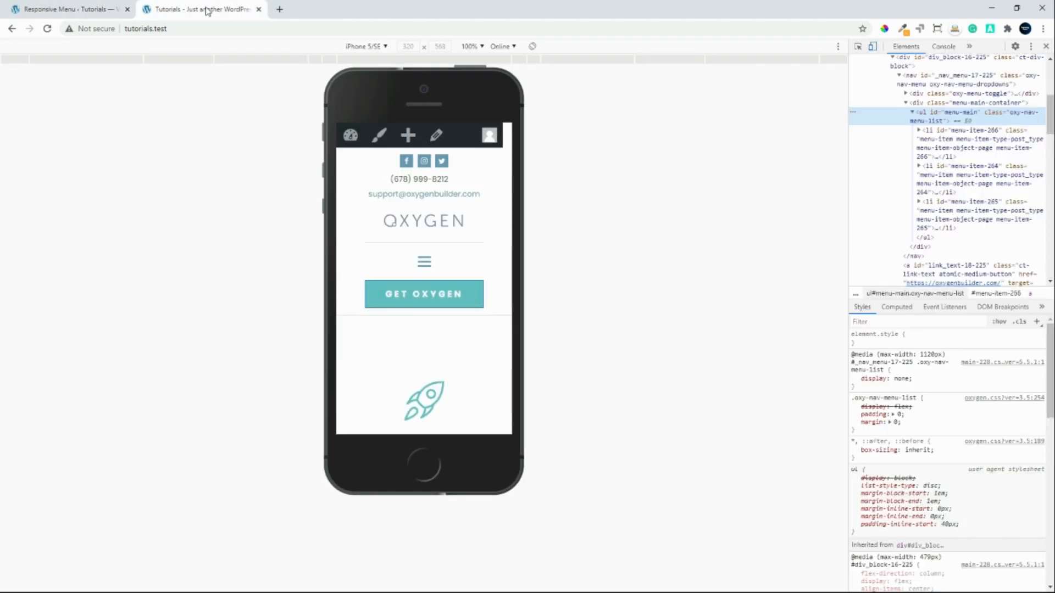
{"action": "left_click", "coordinate": [47, 30]}
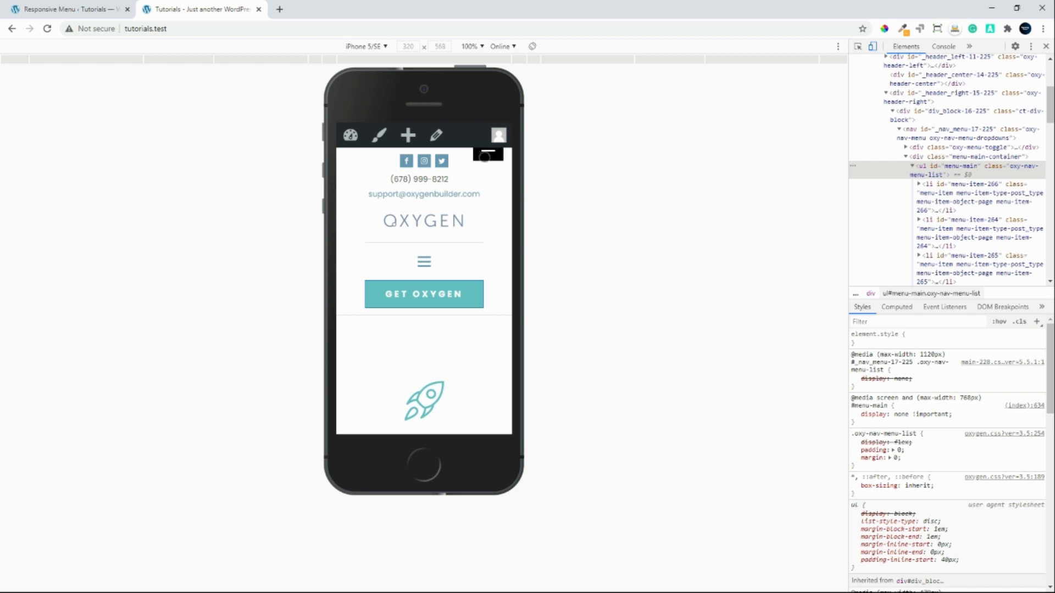
{"action": "left_click", "coordinate": [487, 155]}
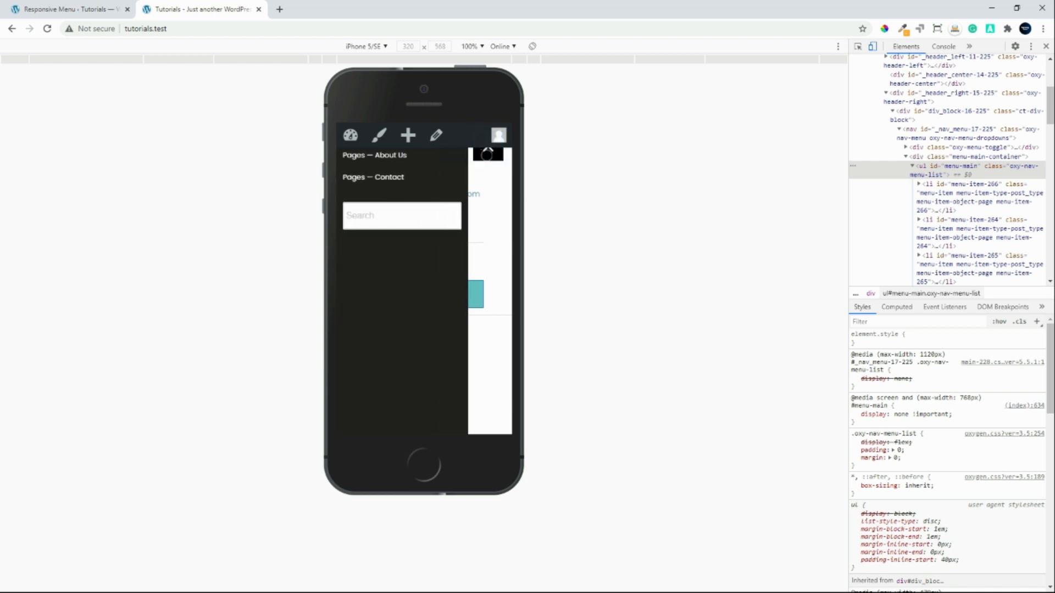
{"action": "left_click", "coordinate": [486, 155]}
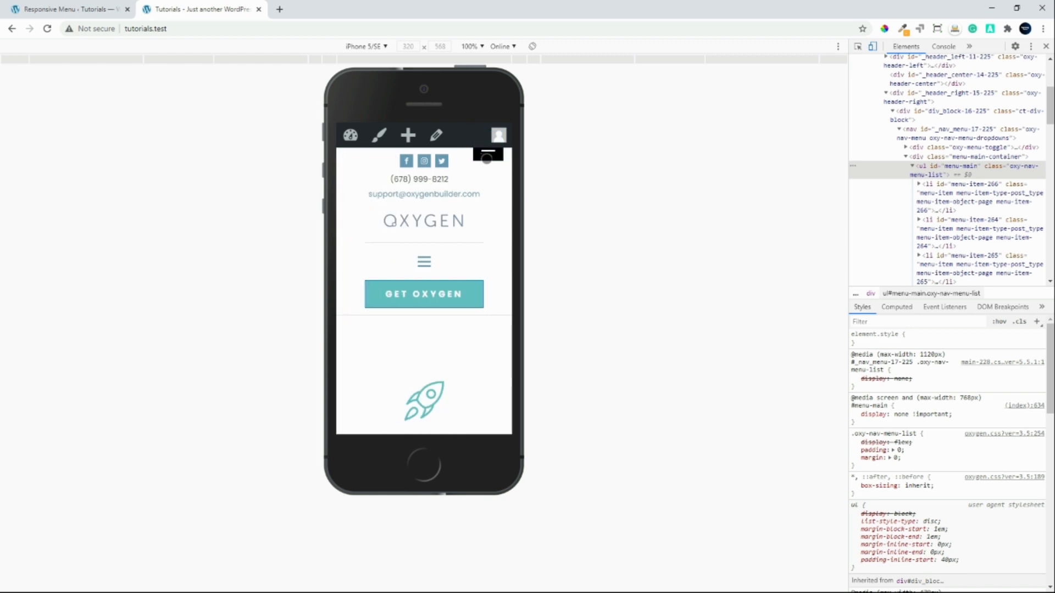
{"action": "left_click", "coordinate": [487, 156]}
{"action": "left_click", "coordinate": [487, 155]}
{"action": "left_click", "coordinate": [487, 155]}
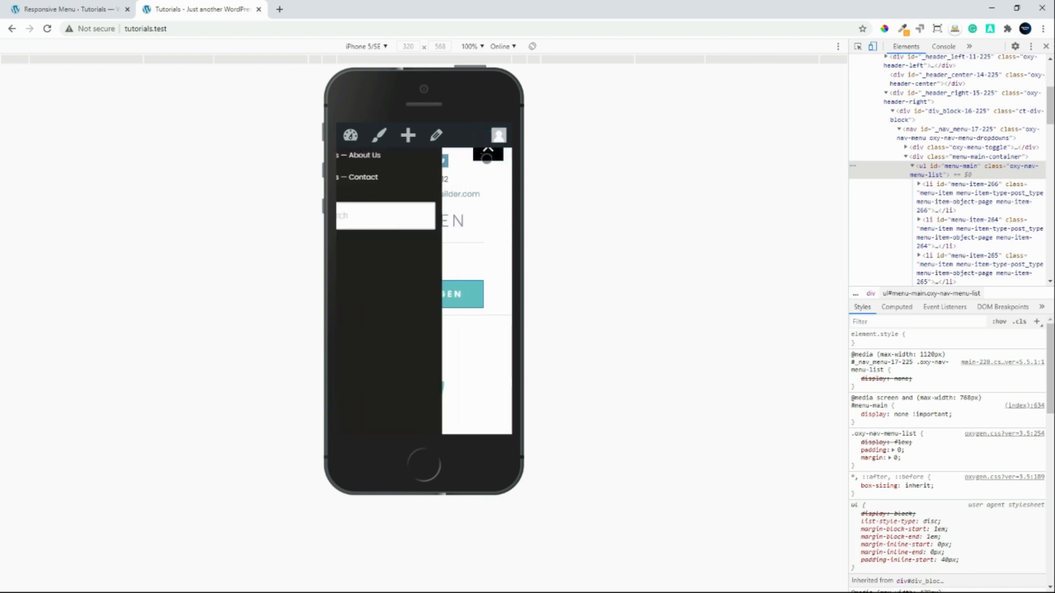
{"action": "left_click", "coordinate": [486, 155]}
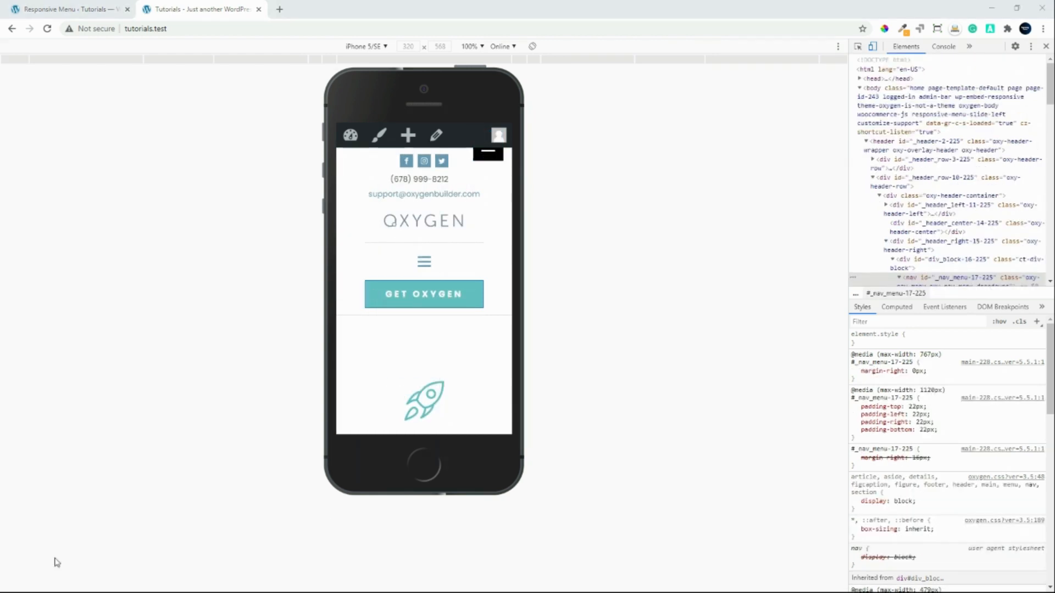
- Open and close Oxygen's original header menu and the Responsive Menu in the phone preview to compare them
{"action": "left_click", "coordinate": [429, 261]}
{"action": "left_click", "coordinate": [496, 137]}
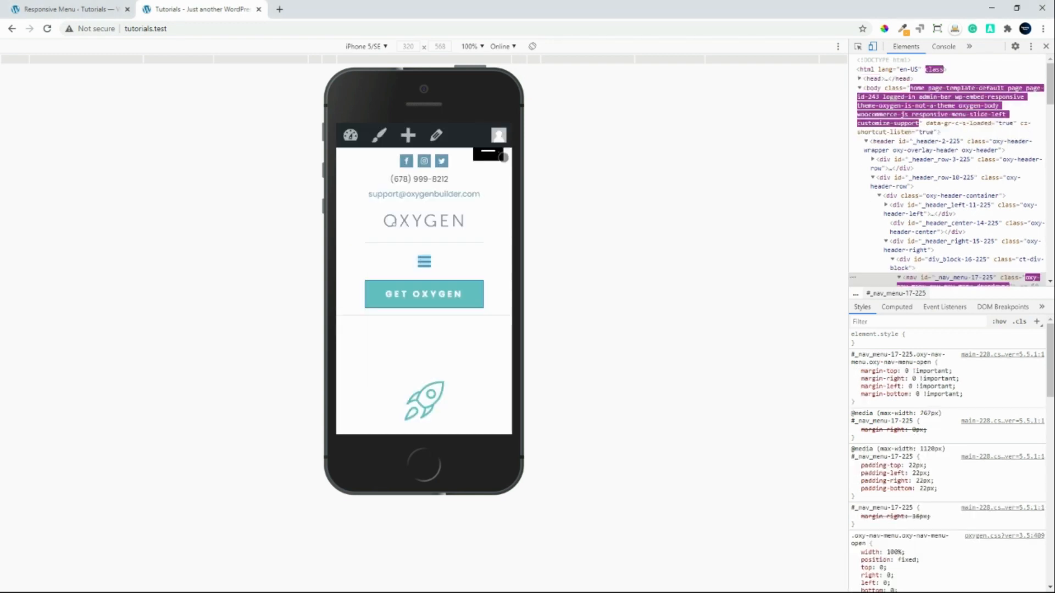
{"action": "left_click", "coordinate": [431, 257]}
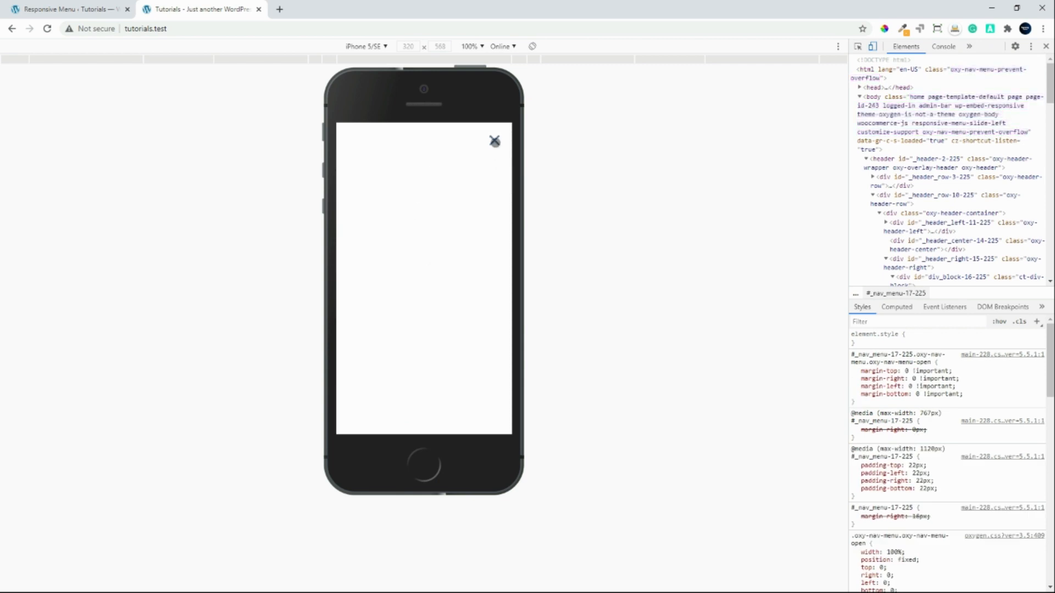
{"action": "left_click", "coordinate": [495, 141]}
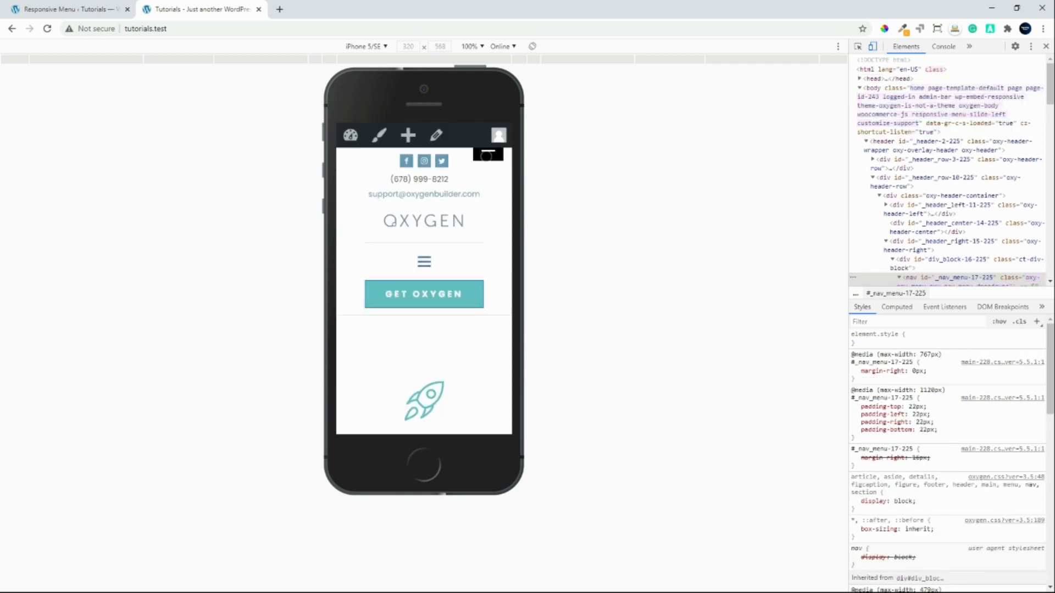
{"action": "left_click", "coordinate": [486, 155]}
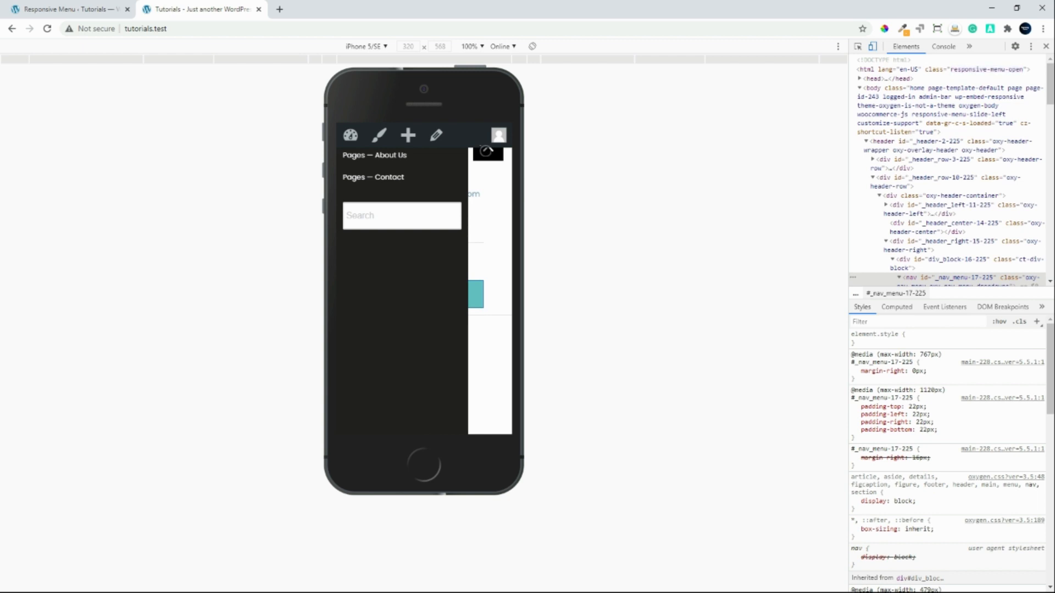
{"action": "left_click", "coordinate": [484, 157]}
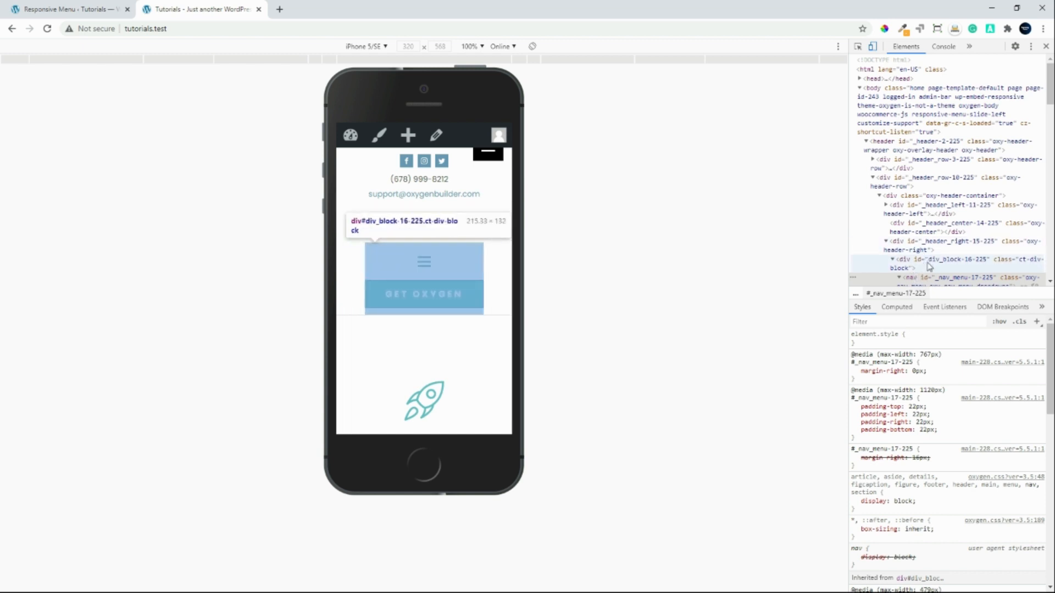
- Locate the nav element that wraps the original header menu and copy its id value, _nav_menu-17-225
{"action": "scroll", "coordinate": [928, 266], "scroll_direction": "down", "scroll_amount": 1}
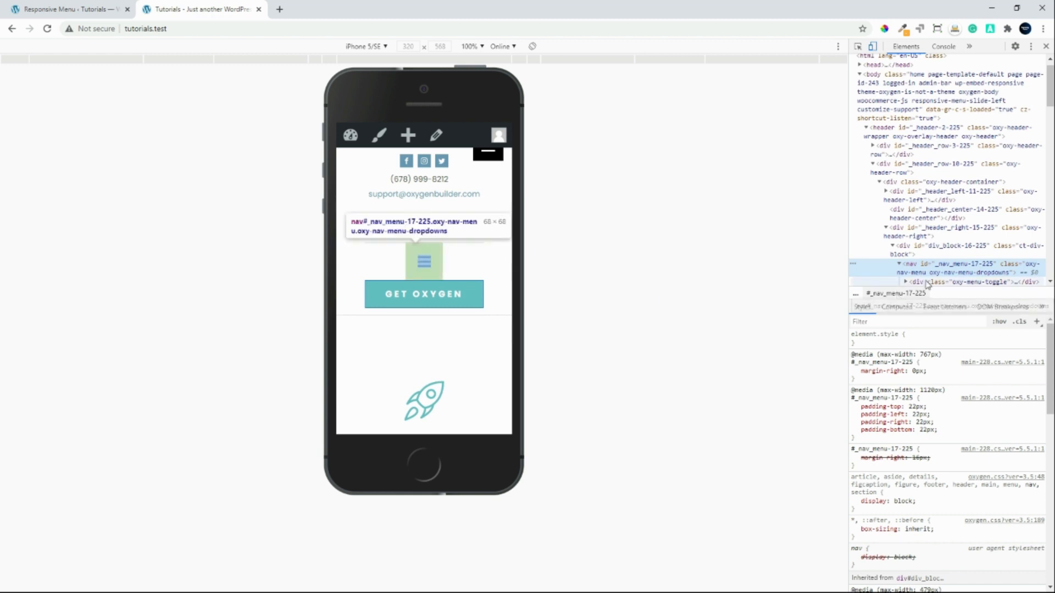
{"action": "double_click", "coordinate": [954, 266]}
{"action": "left_click_drag", "start_coordinate": [935, 267], "coordinate": [995, 270]}
{"action": "key", "text": "ctrl+c"}
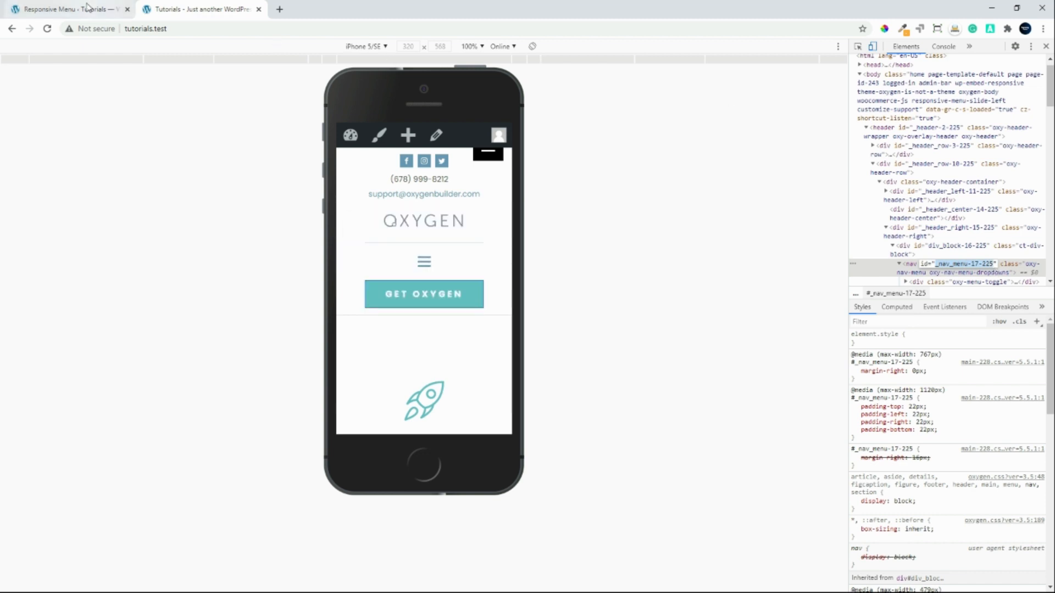
- Set the original menu to hide to #_nav_menu-17-225 in the Responsive Menu settings and update the options
{"action": "left_click", "coordinate": [67, 9]}
{"action": "scroll", "coordinate": [374, 530], "scroll_direction": "down", "scroll_amount": 1}
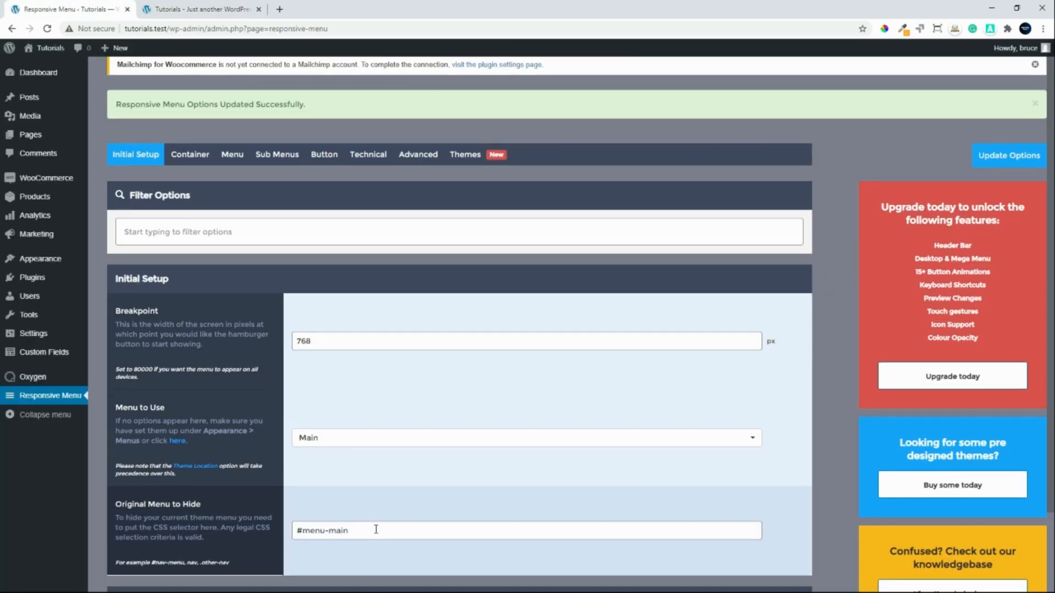
{"action": "left_click_drag", "start_coordinate": [303, 505], "coordinate": [395, 506]}
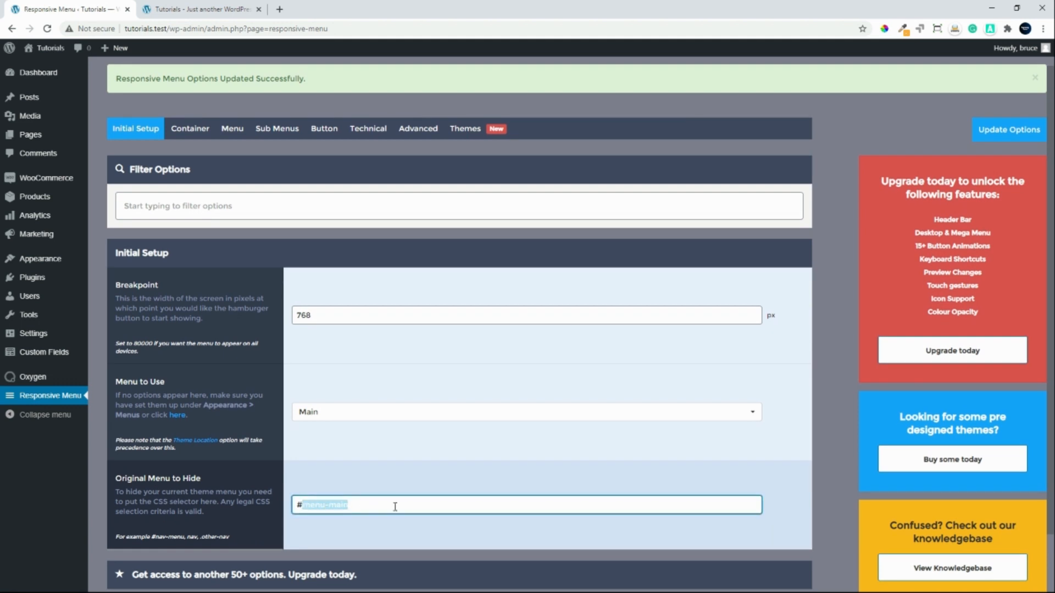
{"action": "key", "text": "ctrl+v"}
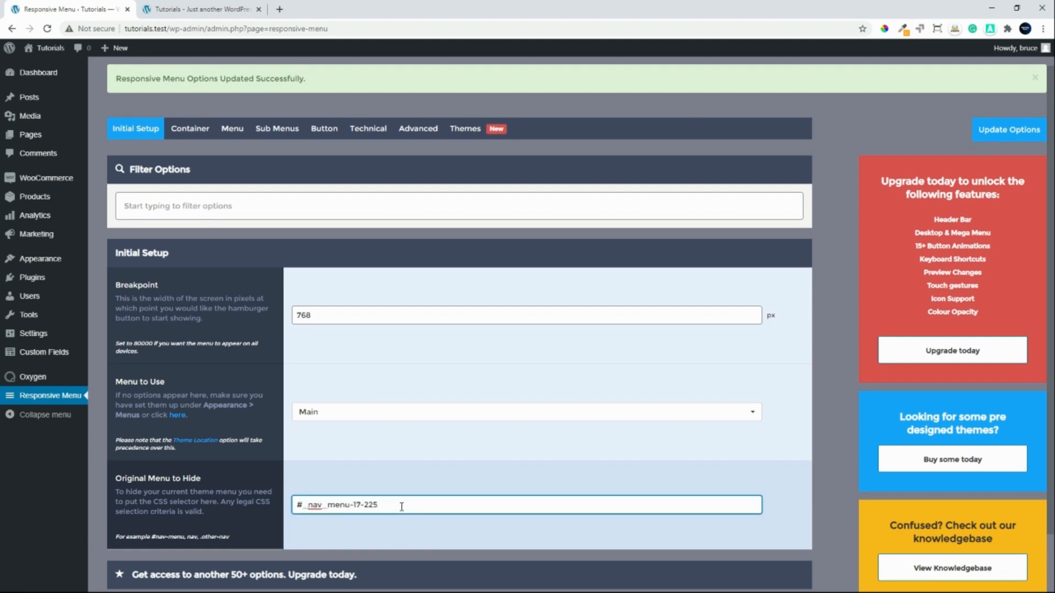
{"action": "left_click", "coordinate": [1008, 130]}
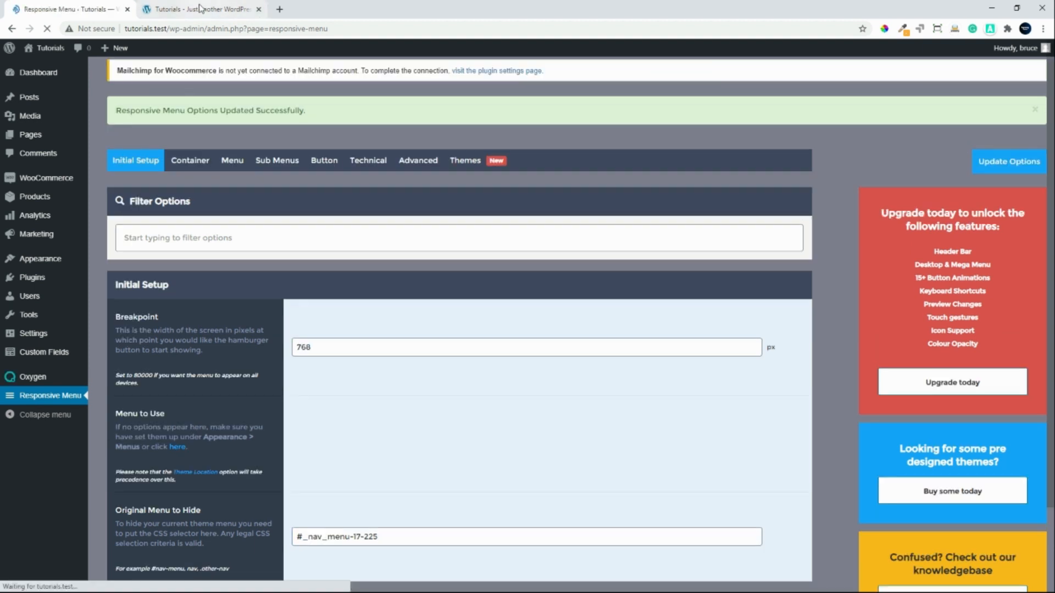
- Reload the front end and check the phone preview's header, opening and closing the Responsive Menu to test it
{"action": "left_click", "coordinate": [200, 9]}
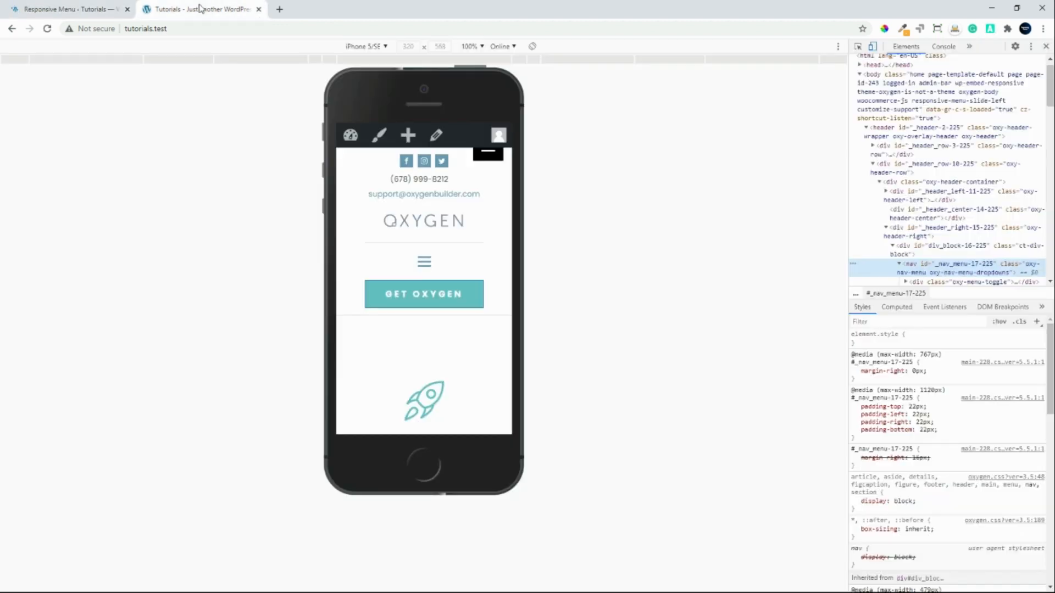
{"action": "left_click", "coordinate": [48, 30]}
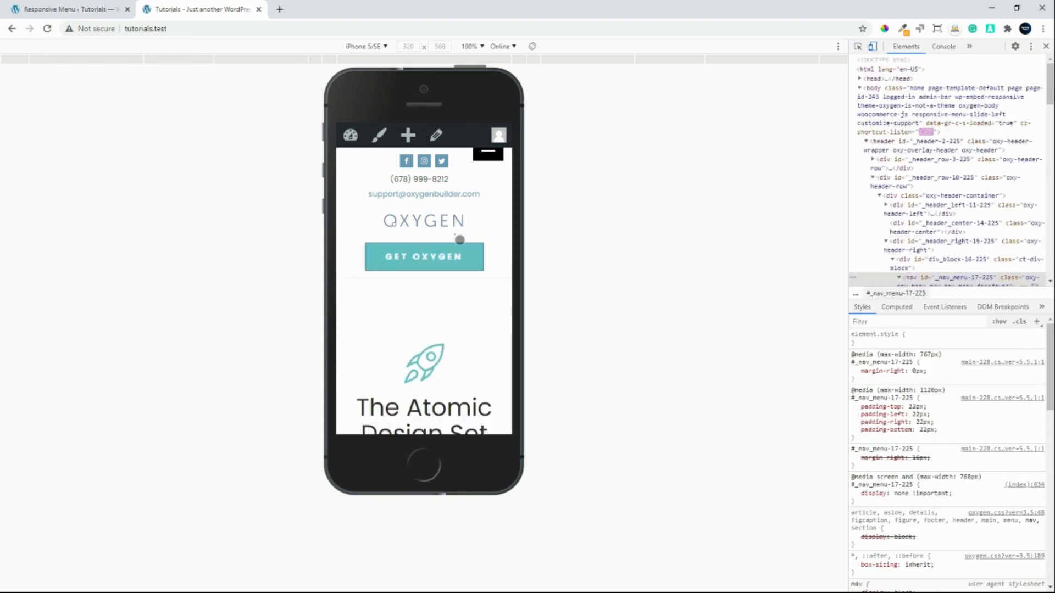
{"action": "left_click", "coordinate": [487, 156]}
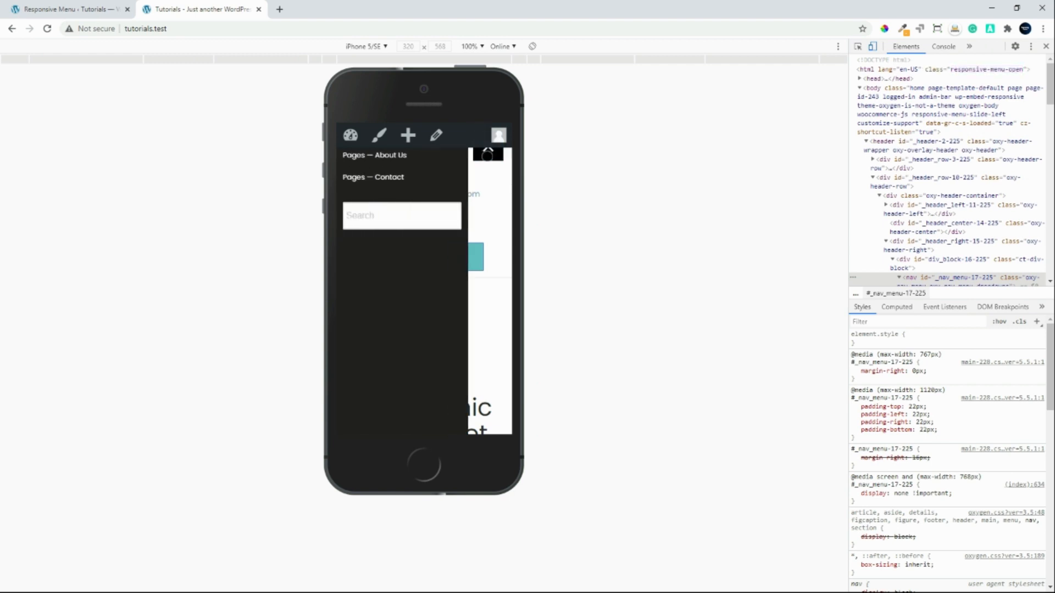
{"action": "left_click", "coordinate": [487, 156]}
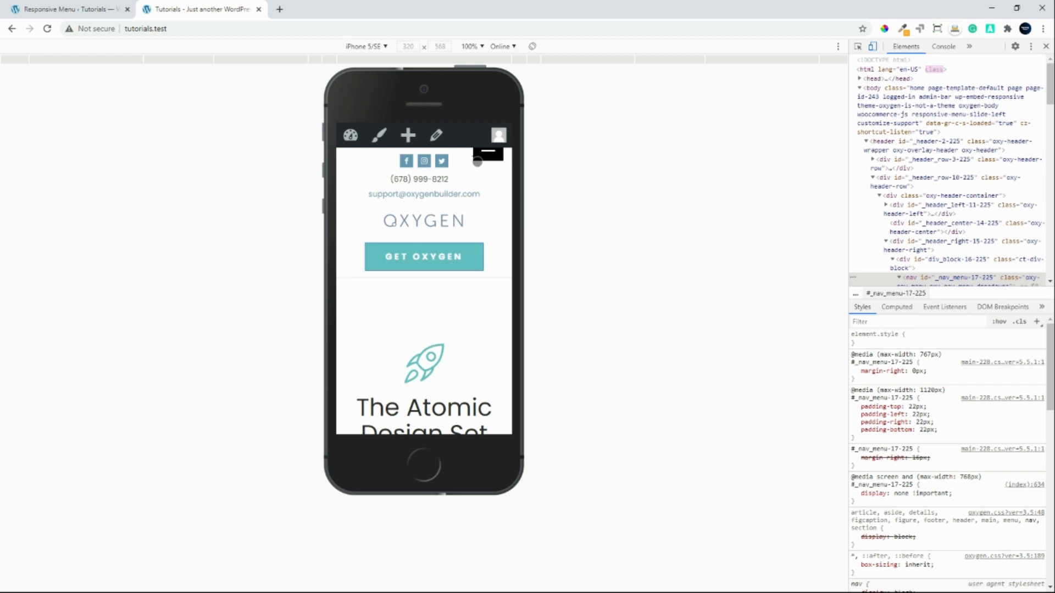
{"action": "left_click", "coordinate": [60, 12]}
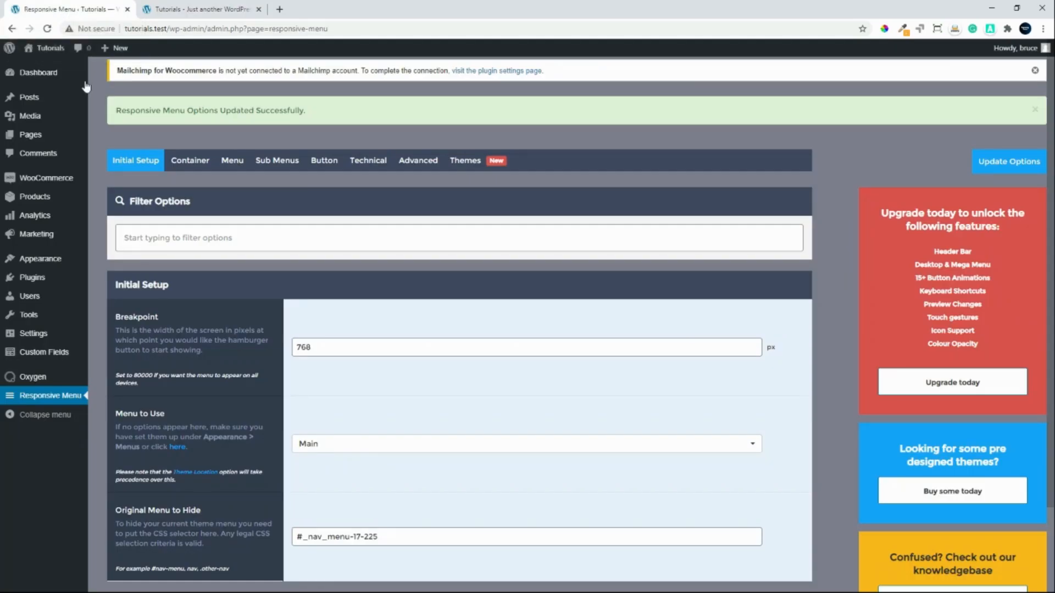
{"action": "left_click", "coordinate": [202, 9]}
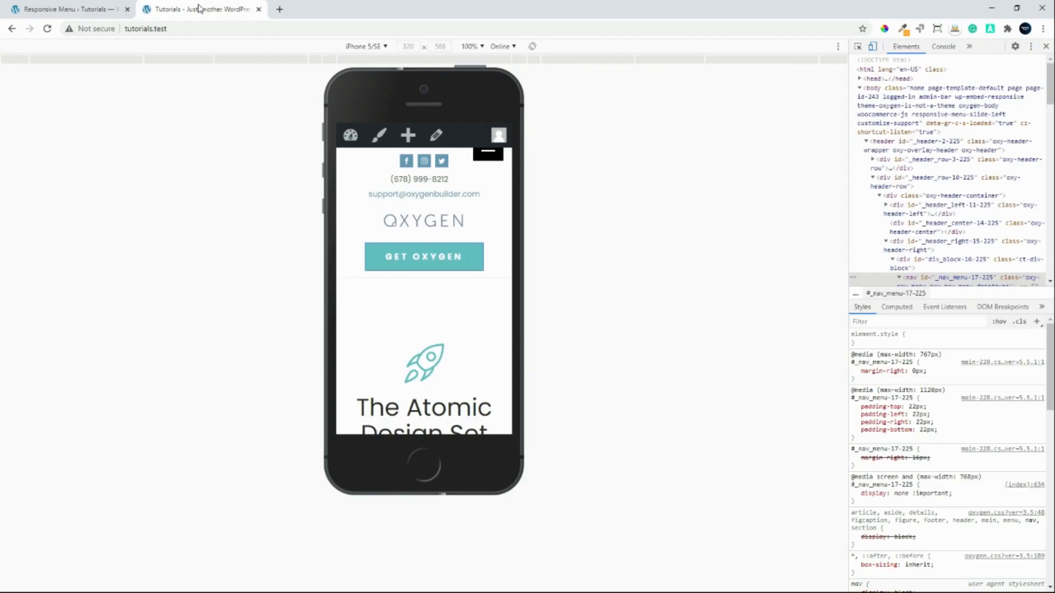
{"action": "left_click", "coordinate": [483, 155]}
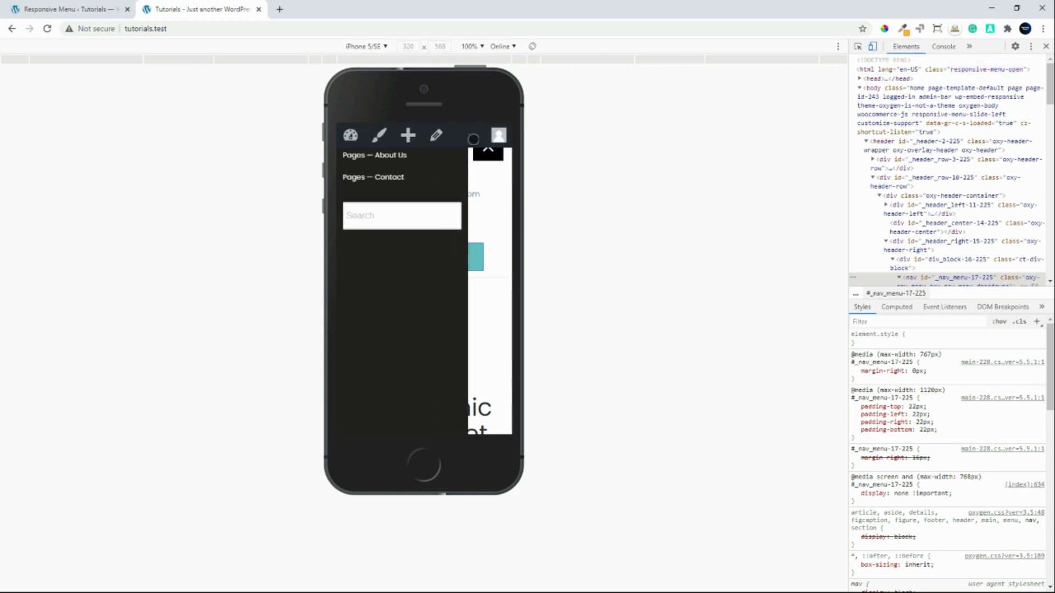
{"action": "left_click", "coordinate": [499, 165]}
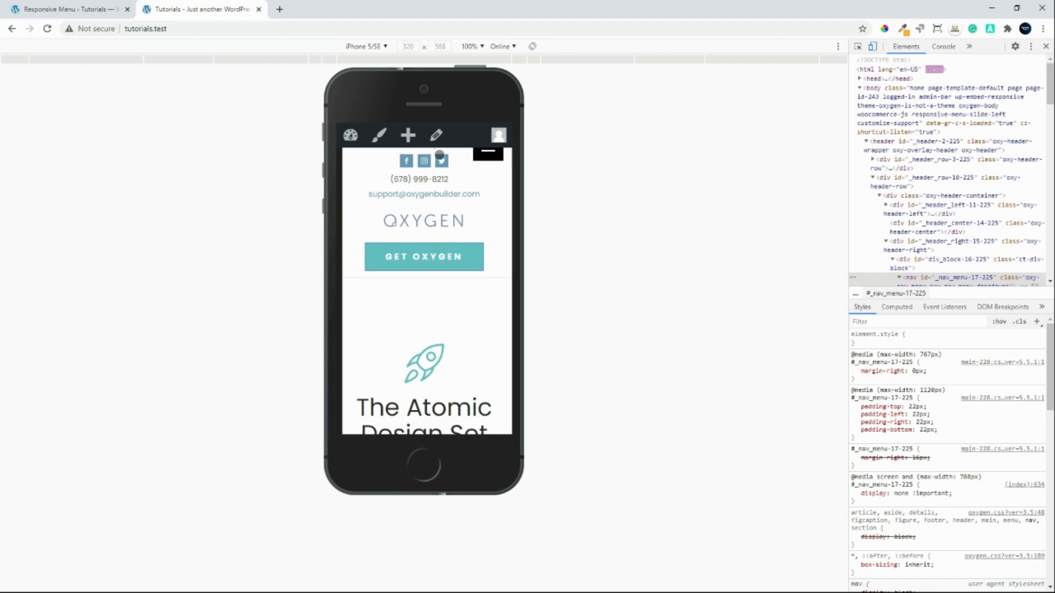
- Return to the Responsive Menu settings and review the Container options for item ordering and sizing
{"action": "left_click", "coordinate": [71, 7]}
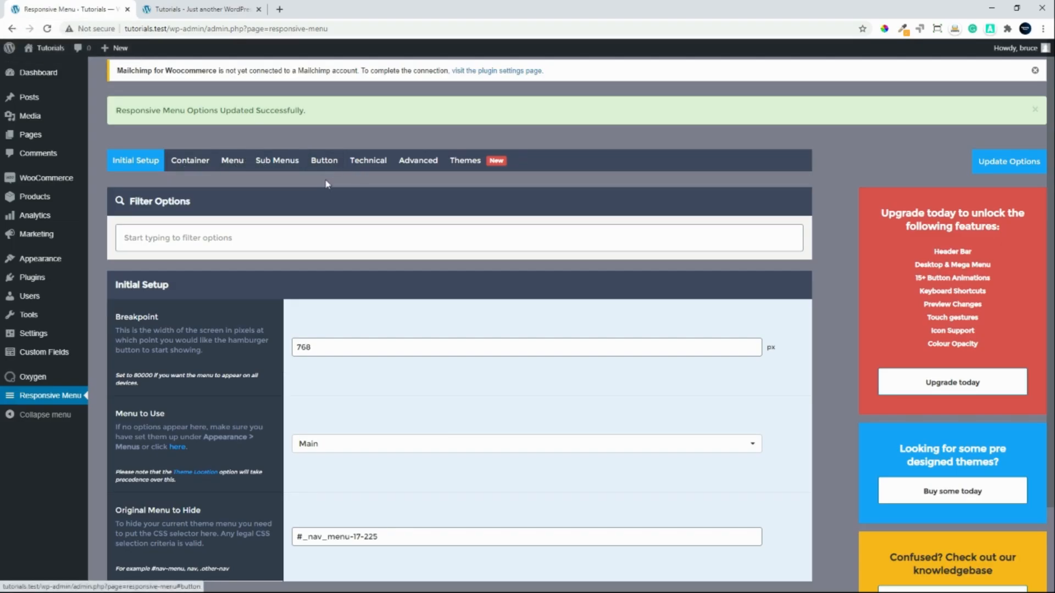
{"action": "scroll", "coordinate": [327, 184], "scroll_direction": "down", "scroll_amount": 1}
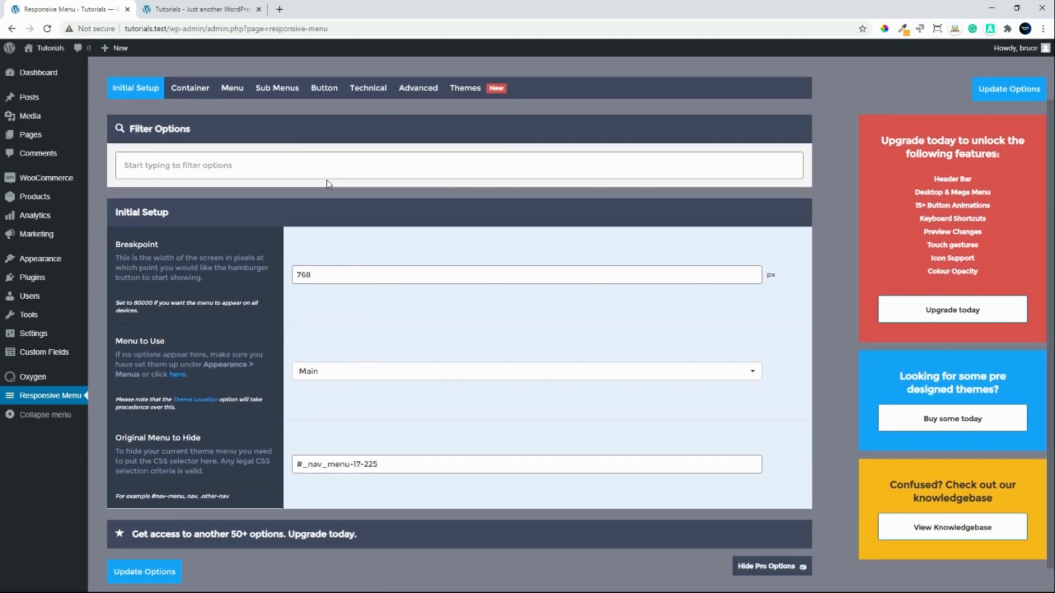
{"action": "scroll", "coordinate": [328, 184], "scroll_direction": "up", "scroll_amount": 1}
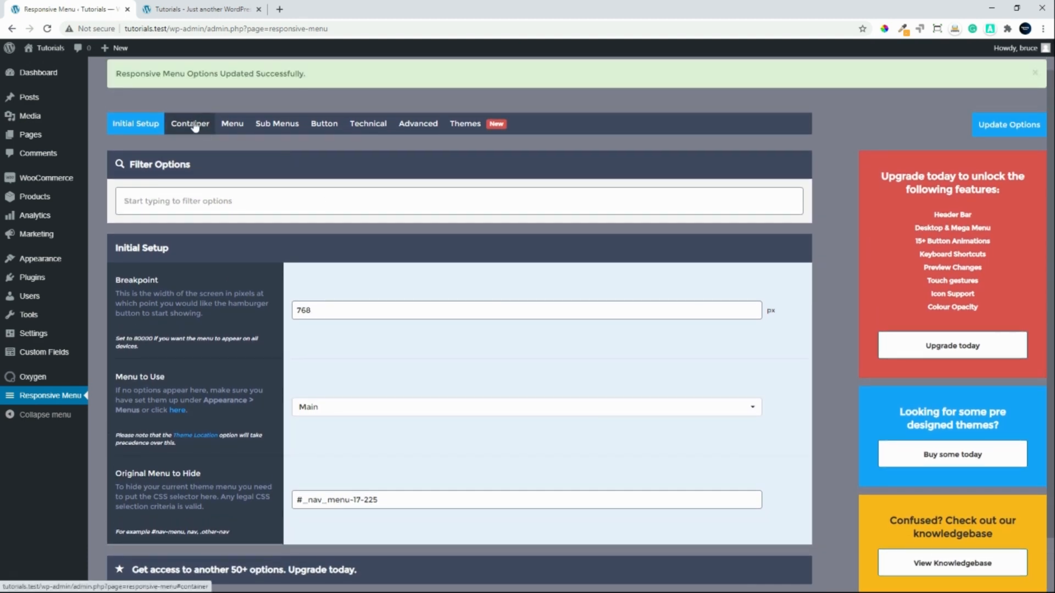
{"action": "left_click", "coordinate": [195, 125]}
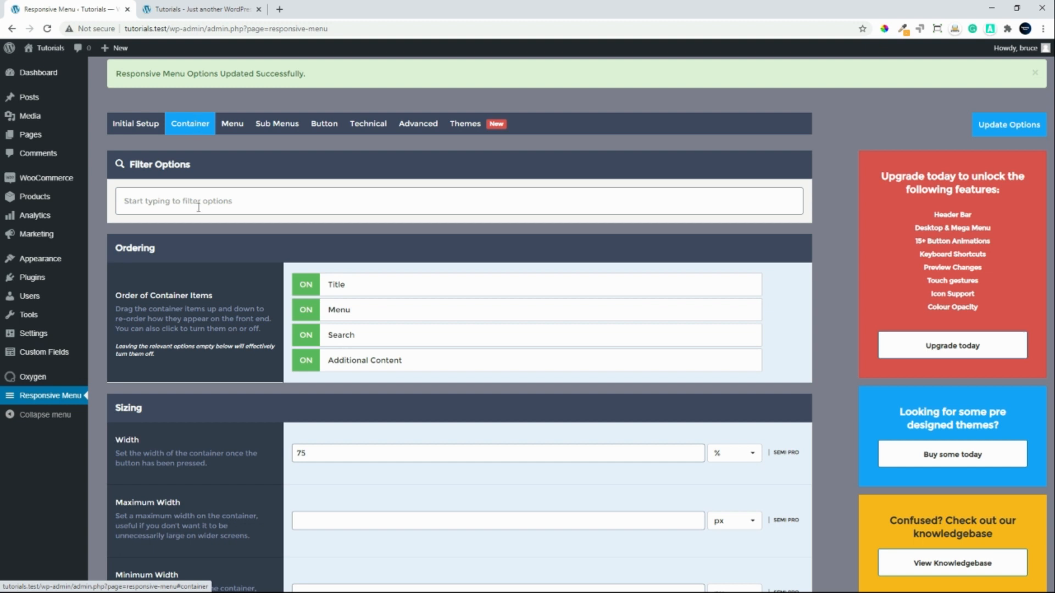
{"action": "scroll", "coordinate": [184, 363], "scroll_direction": "down", "scroll_amount": 2}
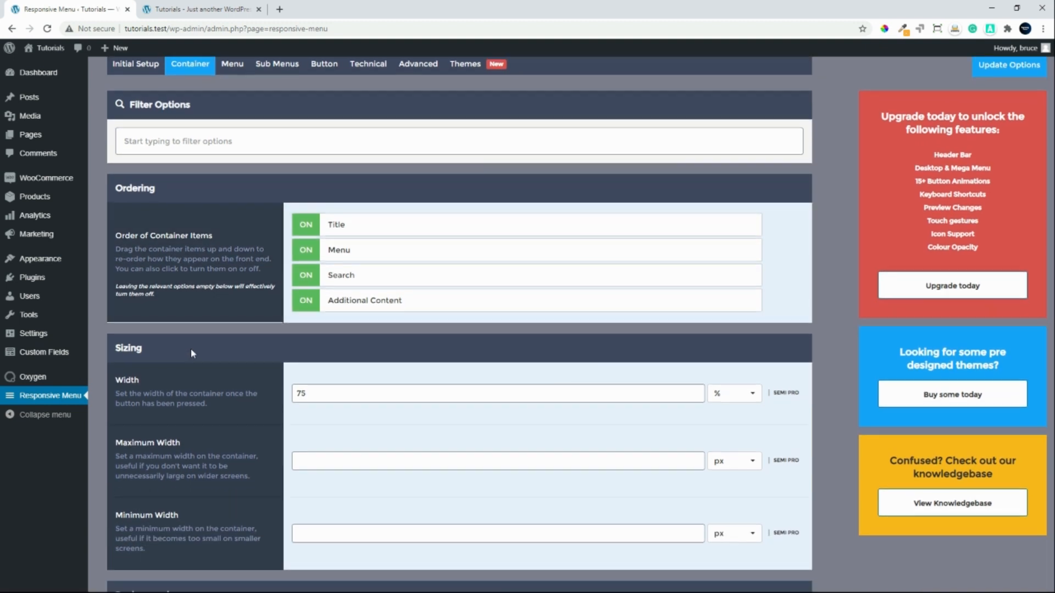
- Set the menu container's width to 100 % in the Container sizing options
{"action": "scroll", "coordinate": [181, 248], "scroll_direction": "up", "scroll_amount": 1}
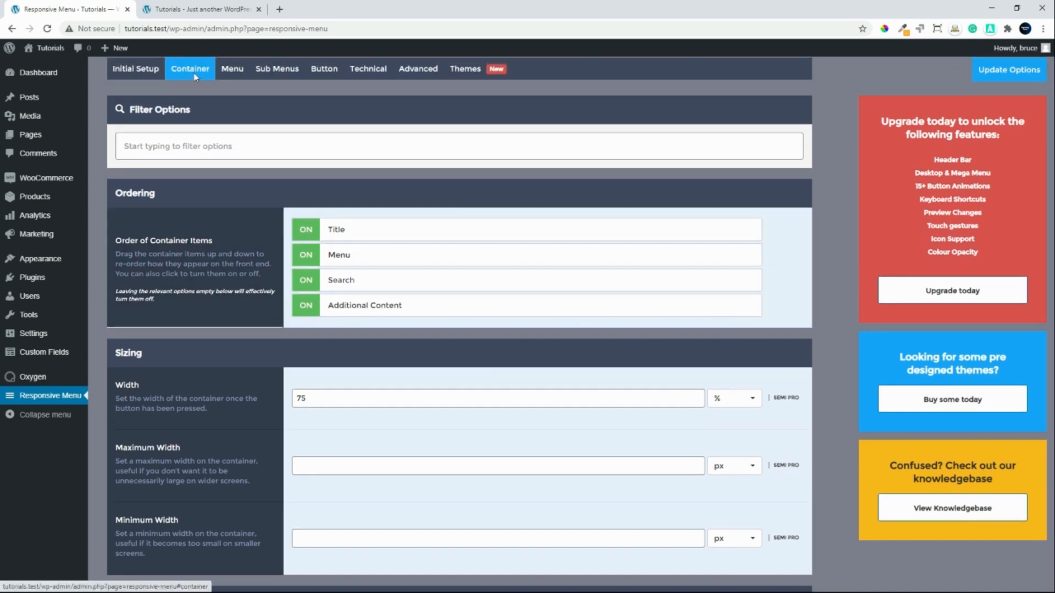
{"action": "scroll", "coordinate": [180, 248], "scroll_direction": "down", "scroll_amount": 1}
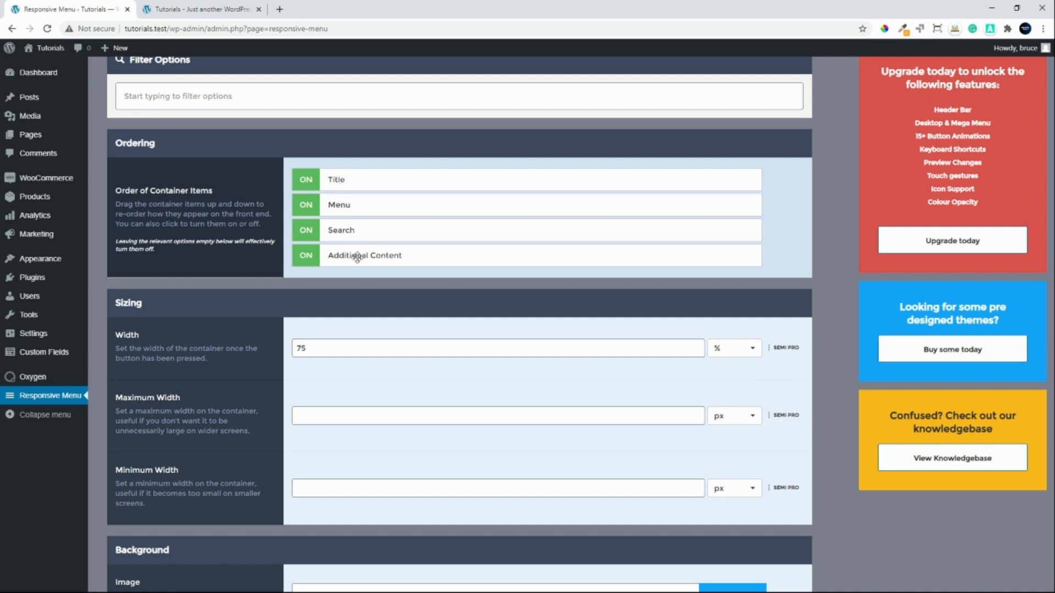
{"action": "scroll", "coordinate": [357, 257], "scroll_direction": "down", "scroll_amount": 1}
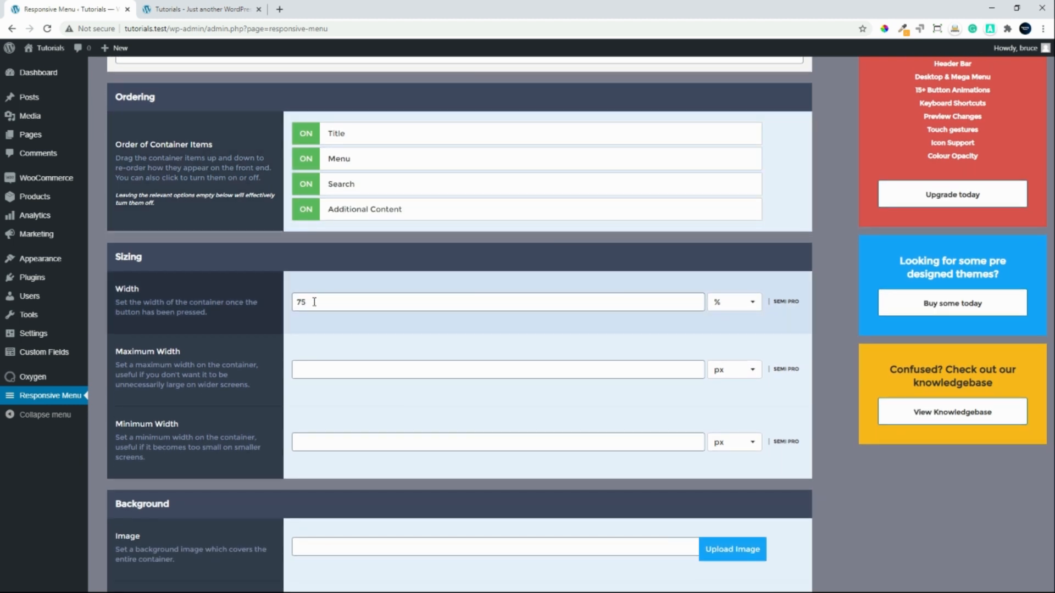
{"action": "left_click_drag", "start_coordinate": [314, 301], "coordinate": [291, 312]}
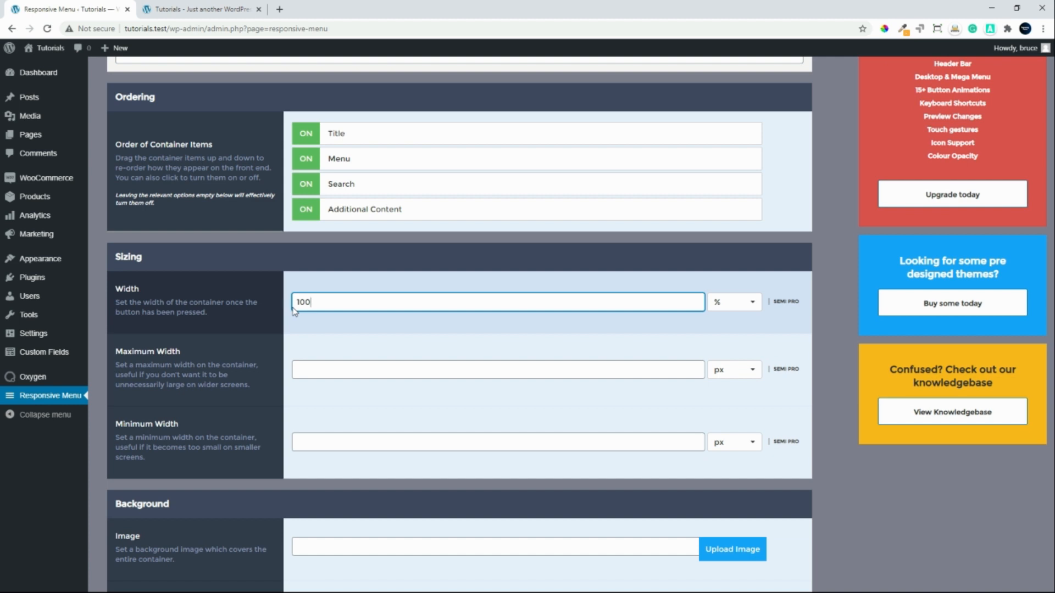
- Set the title text's font size to 20 px
{"action": "scroll", "coordinate": [431, 398], "scroll_direction": "down", "scroll_amount": 3}
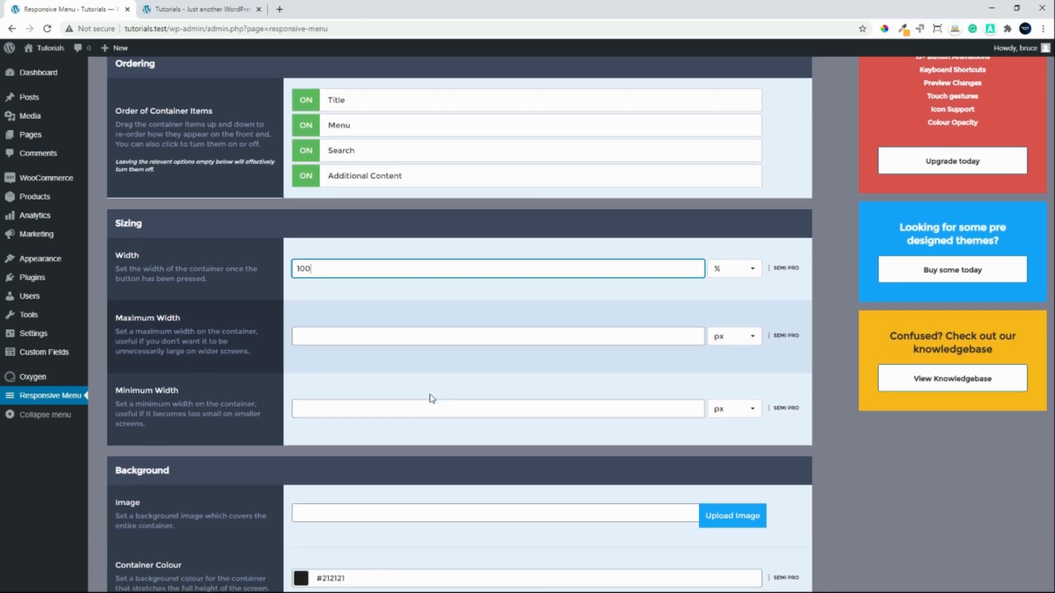
{"action": "scroll", "coordinate": [440, 400], "scroll_direction": "down", "scroll_amount": 3}
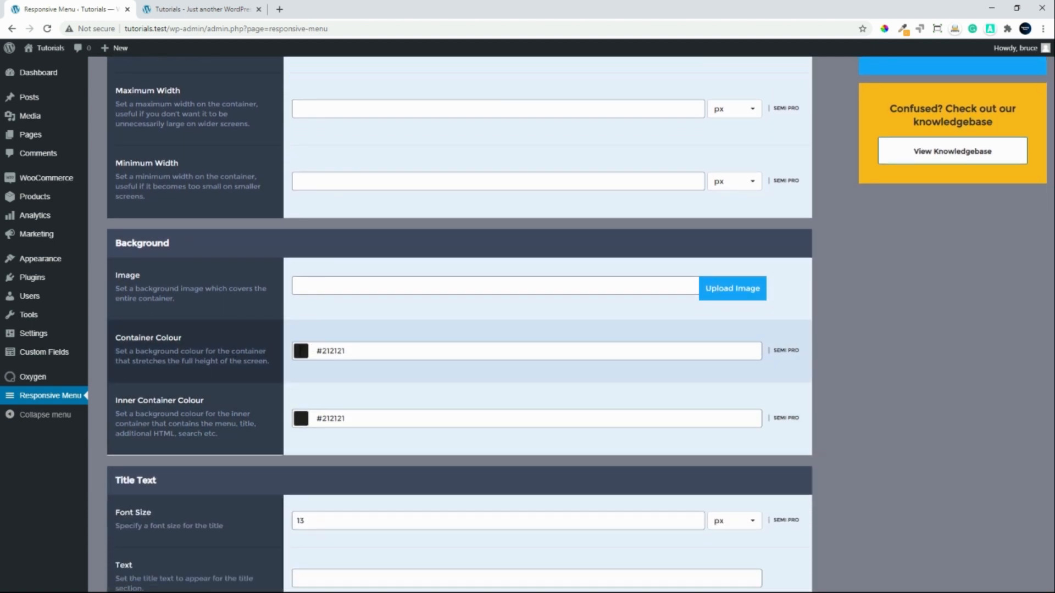
{"action": "scroll", "coordinate": [237, 373], "scroll_direction": "down", "scroll_amount": 2}
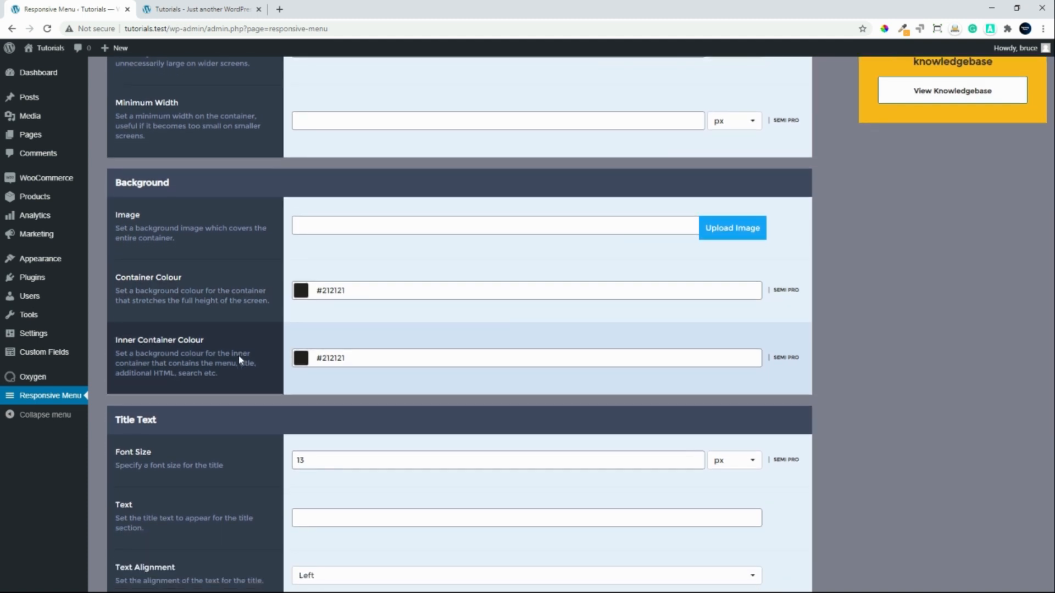
{"action": "scroll", "coordinate": [300, 336], "scroll_direction": "down", "scroll_amount": 2}
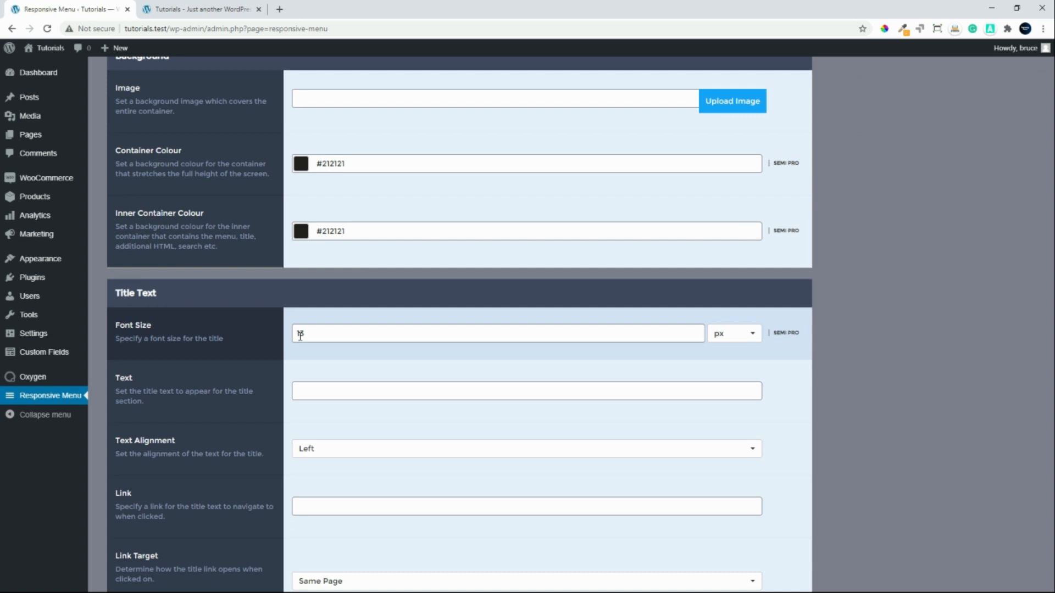
{"action": "left_click_drag", "start_coordinate": [316, 333], "coordinate": [285, 341]}
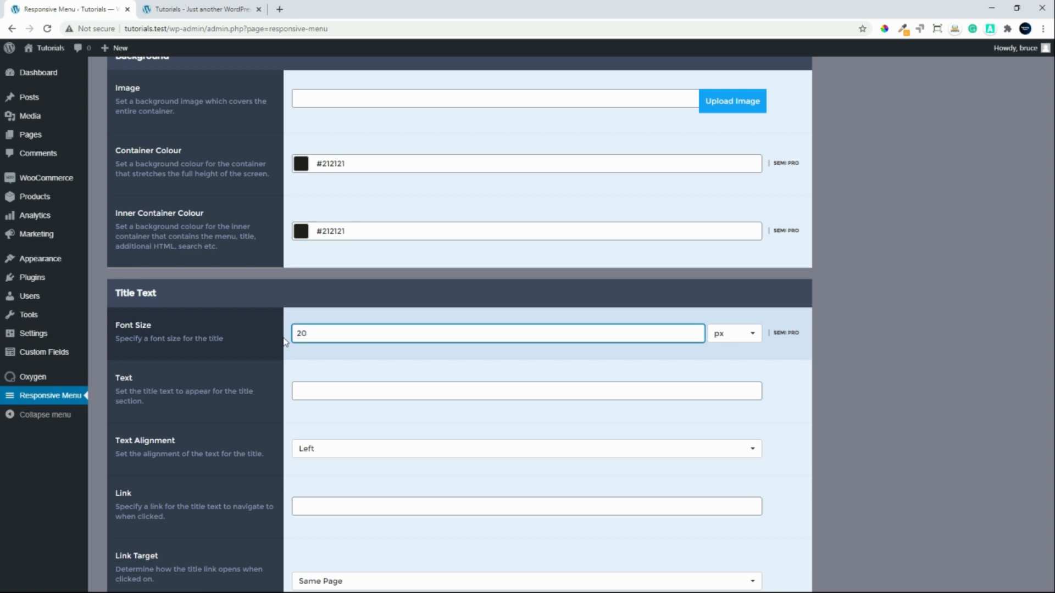
{"action": "type", "text": "20"}
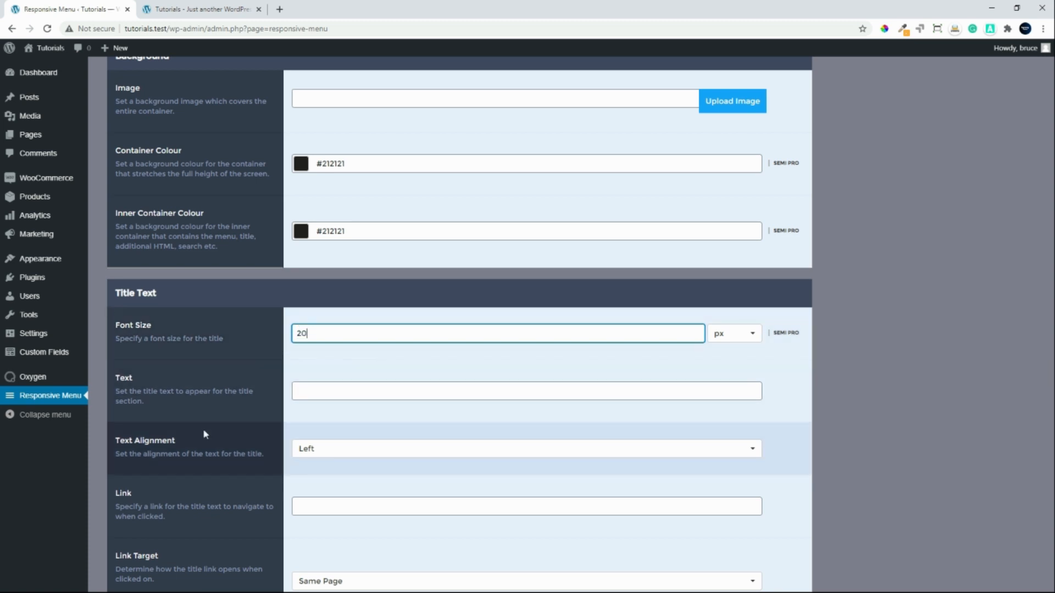
- Enter "Demo Site" as the container's title text
{"action": "scroll", "coordinate": [202, 429], "scroll_direction": "down", "scroll_amount": 1}
{"action": "scroll", "coordinate": [210, 412], "scroll_direction": "down", "scroll_amount": 3}
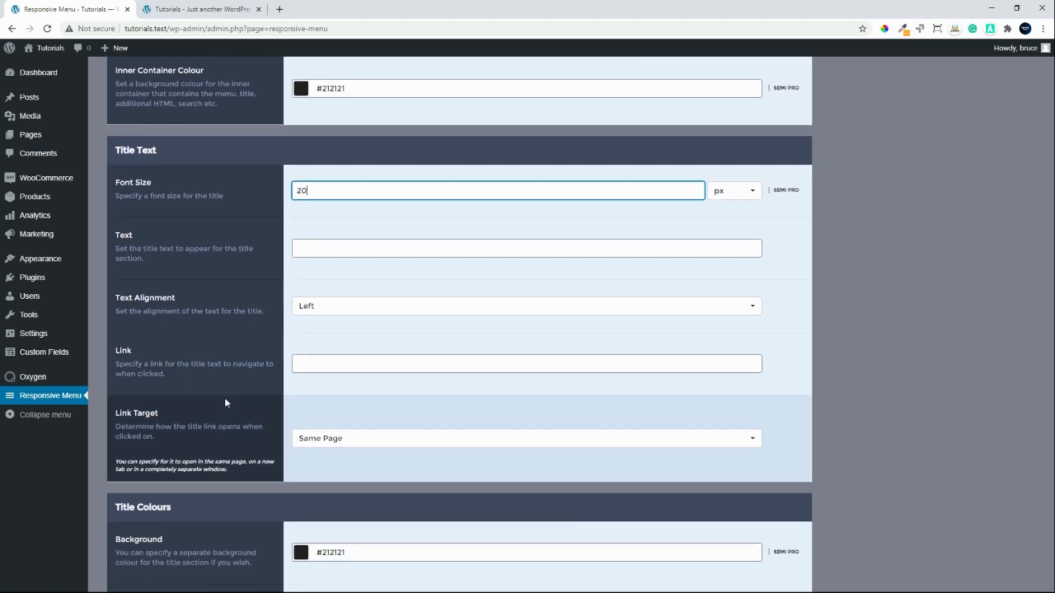
{"action": "scroll", "coordinate": [226, 403], "scroll_direction": "down", "scroll_amount": 3}
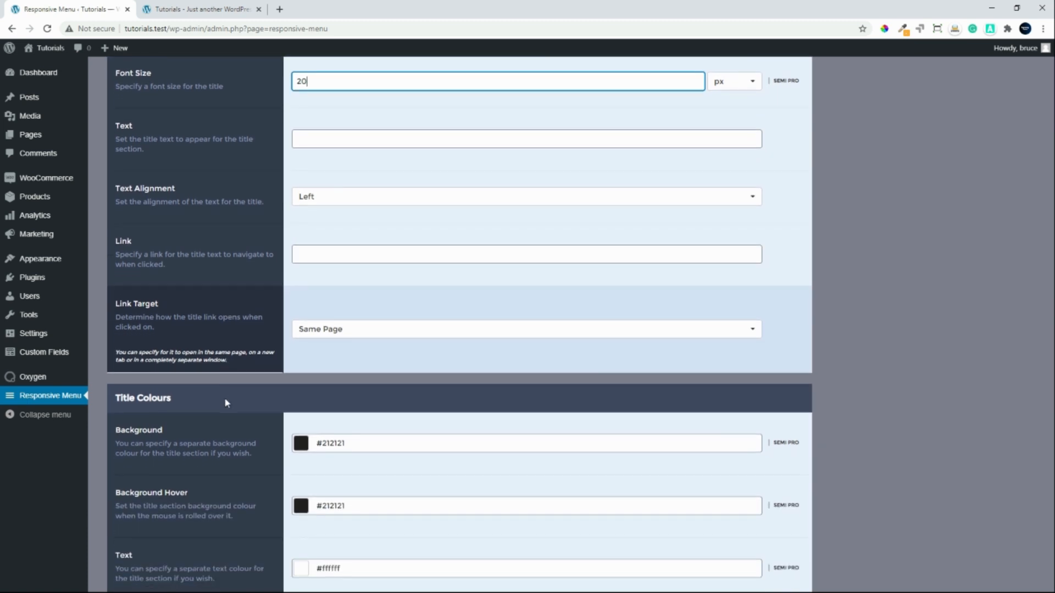
{"action": "scroll", "coordinate": [224, 403], "scroll_direction": "up", "scroll_amount": 1}
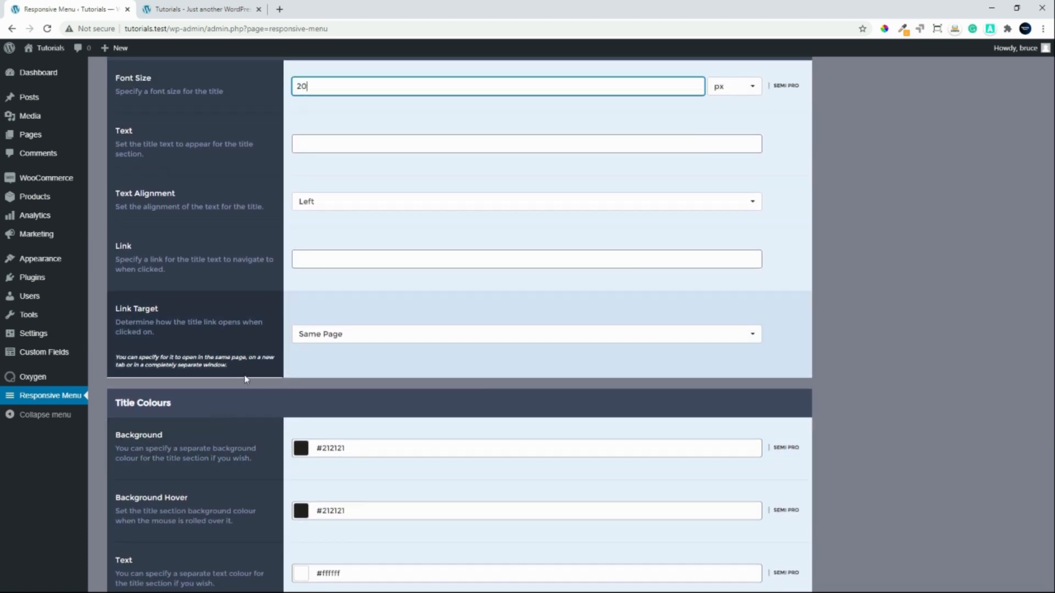
{"action": "left_click", "coordinate": [341, 146]}
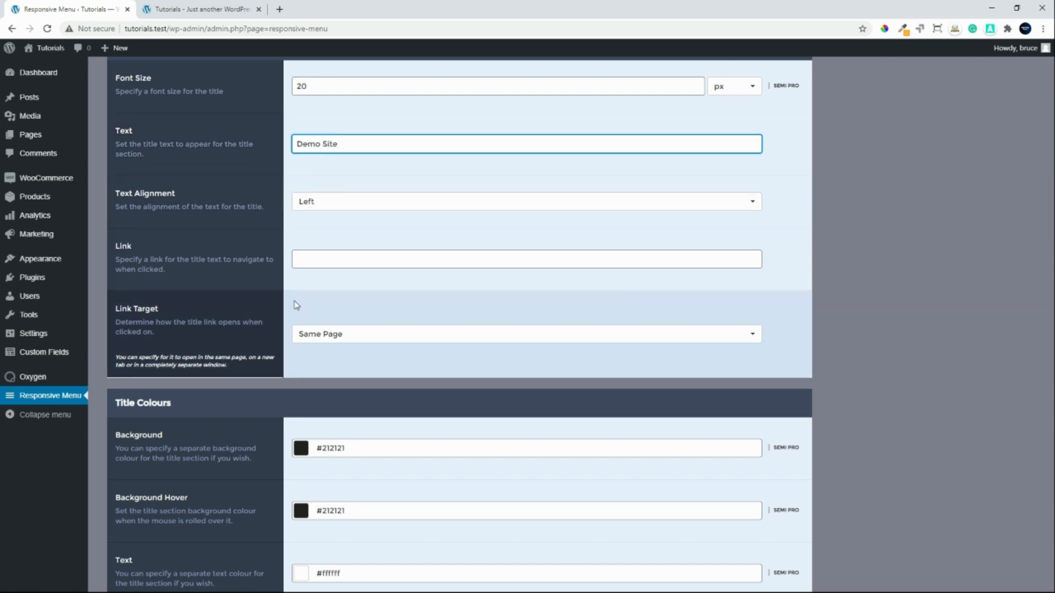
- Change the title section's background colour to the dark red #b80000
{"action": "scroll", "coordinate": [290, 333], "scroll_direction": "down", "scroll_amount": 3}
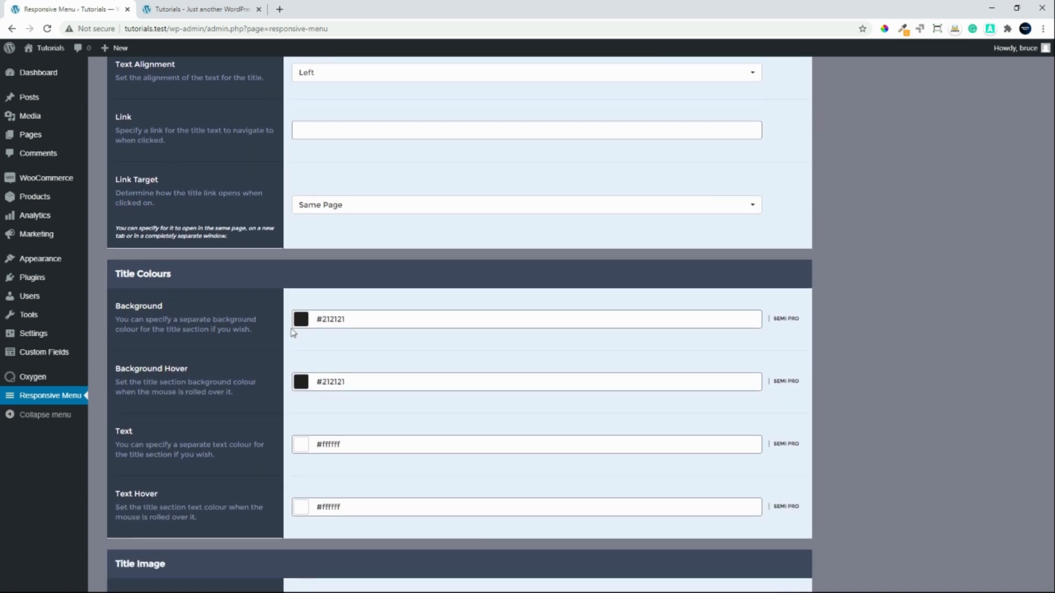
{"action": "scroll", "coordinate": [294, 330], "scroll_direction": "down", "scroll_amount": 1}
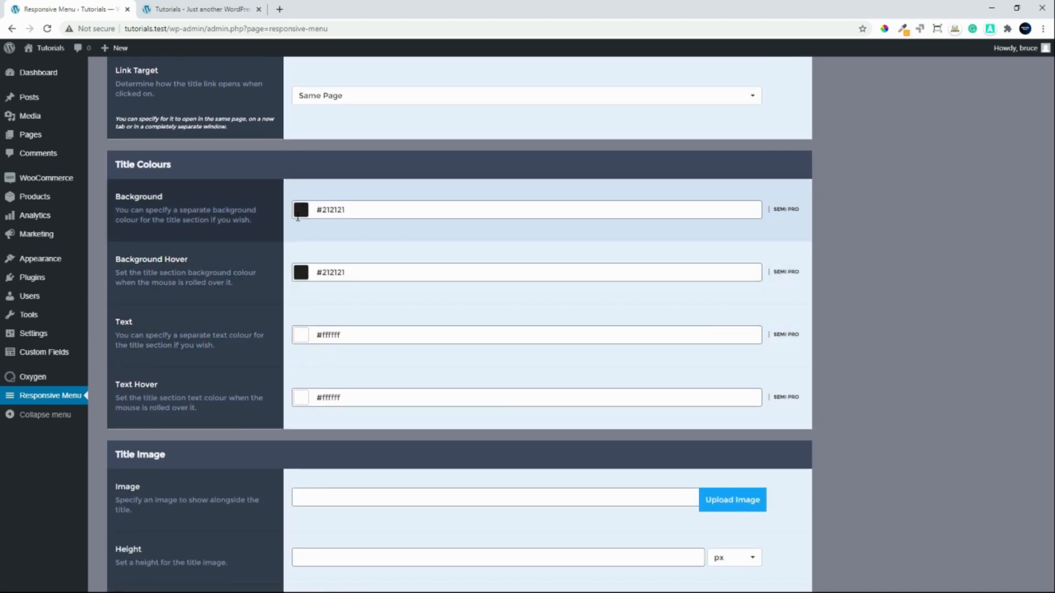
{"action": "left_click", "coordinate": [301, 209]}
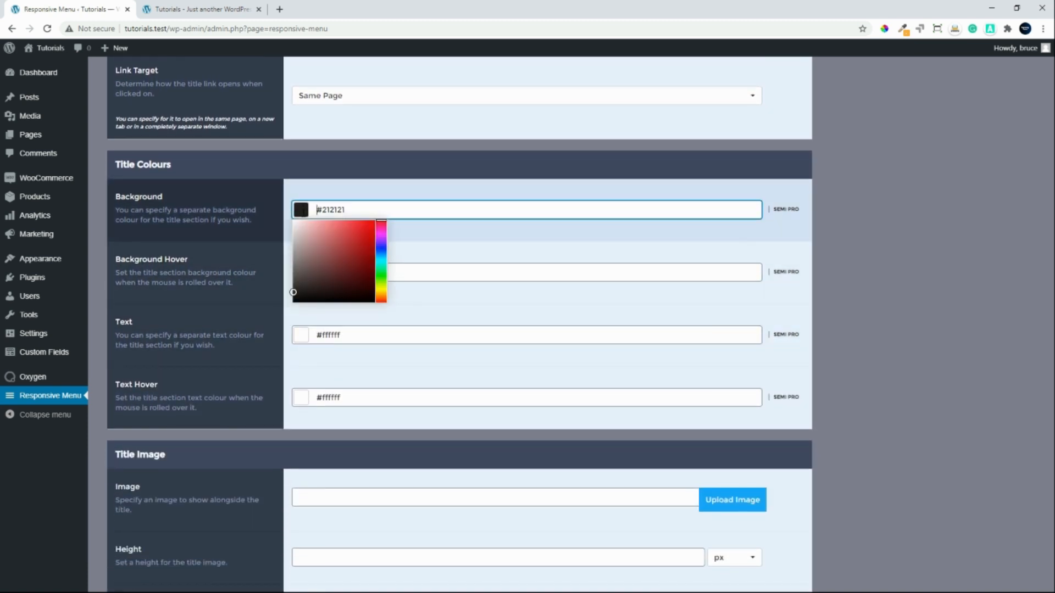
{"action": "left_click_drag", "start_coordinate": [334, 249], "coordinate": [388, 242]}
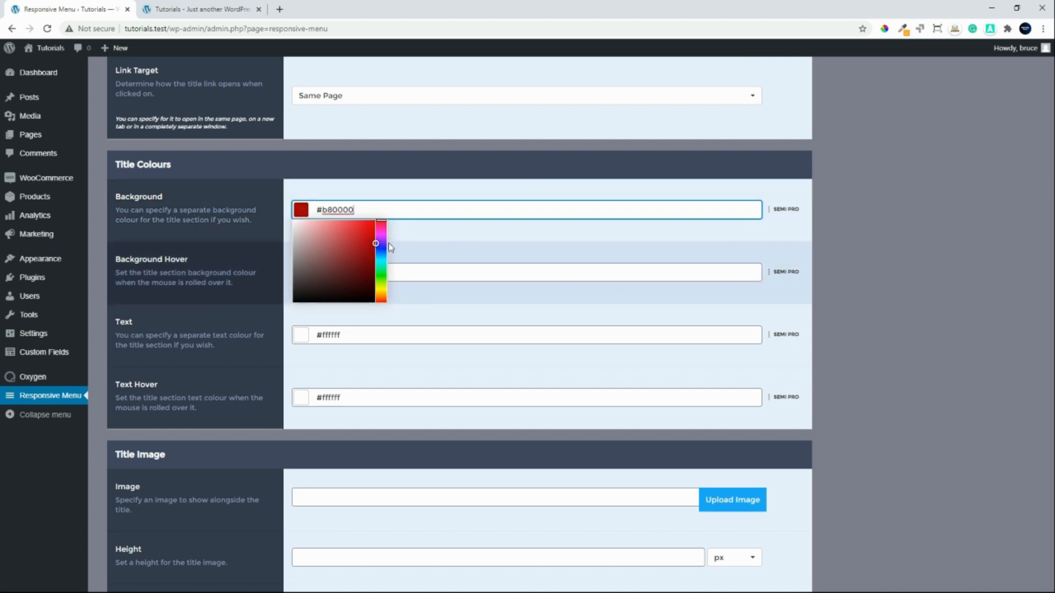
- Choose Poster_1_flat5.jpg, the flat skull poster, from the media library as the title image
{"action": "scroll", "coordinate": [248, 396], "scroll_direction": "down", "scroll_amount": 1}
{"action": "scroll", "coordinate": [248, 396], "scroll_direction": "down", "scroll_amount": 3}
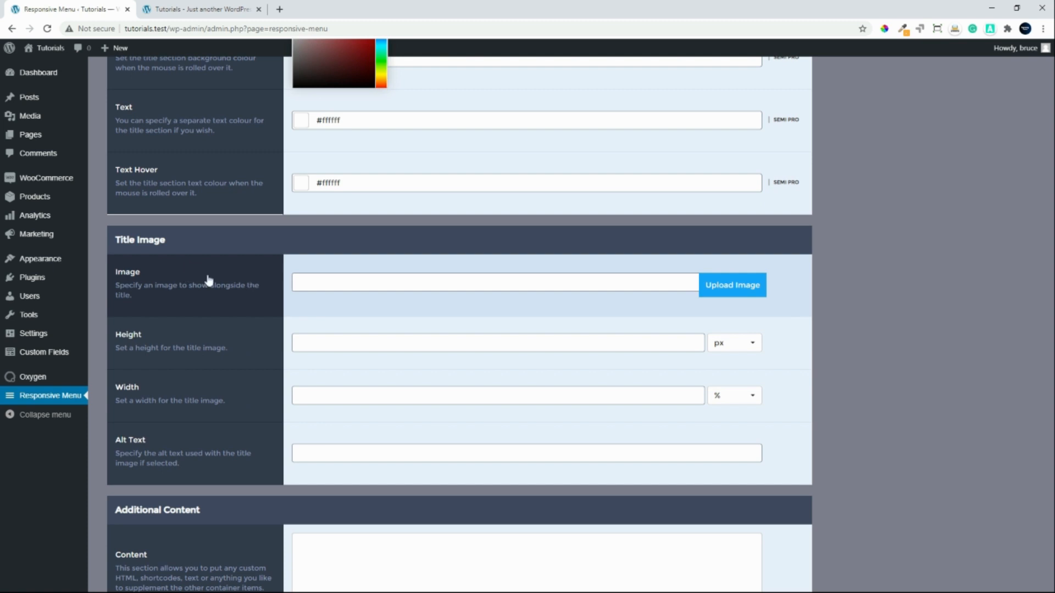
{"action": "left_click", "coordinate": [742, 291]}
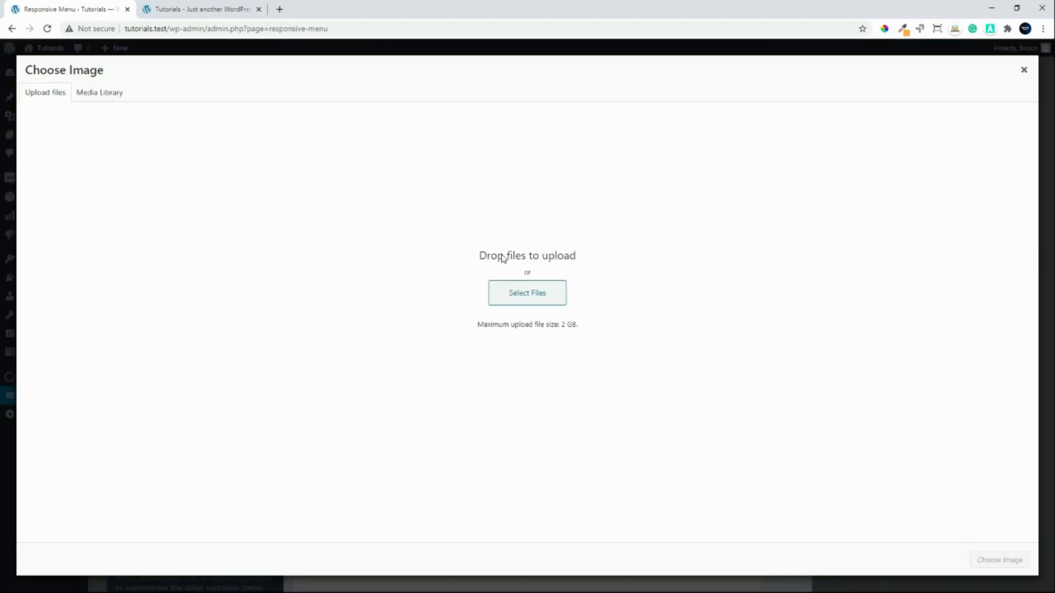
{"action": "left_click", "coordinate": [116, 94]}
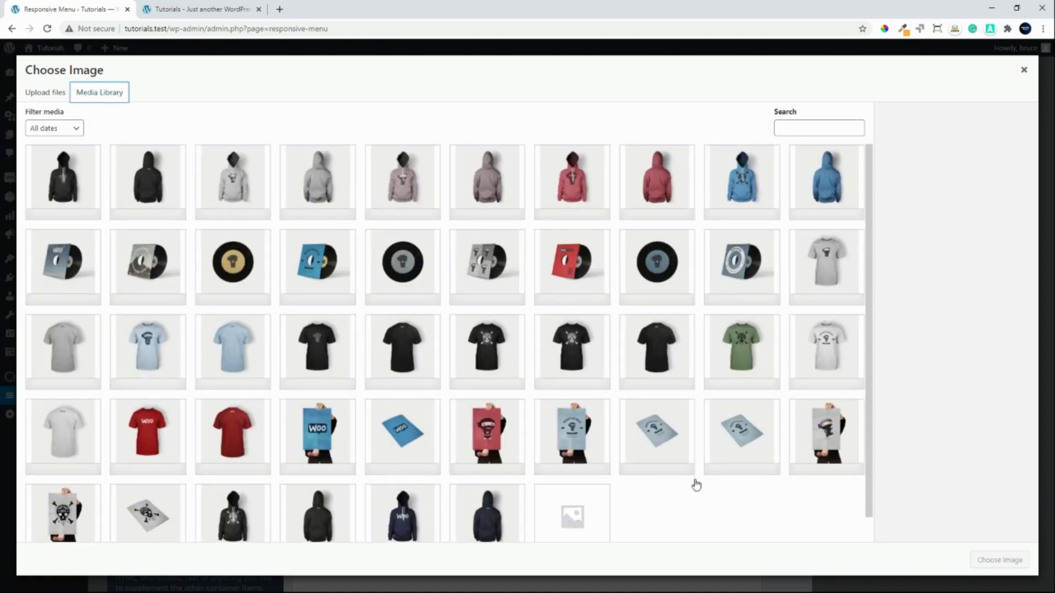
{"action": "scroll", "coordinate": [694, 486], "scroll_direction": "down", "scroll_amount": 1}
{"action": "scroll", "coordinate": [694, 487], "scroll_direction": "down", "scroll_amount": 1}
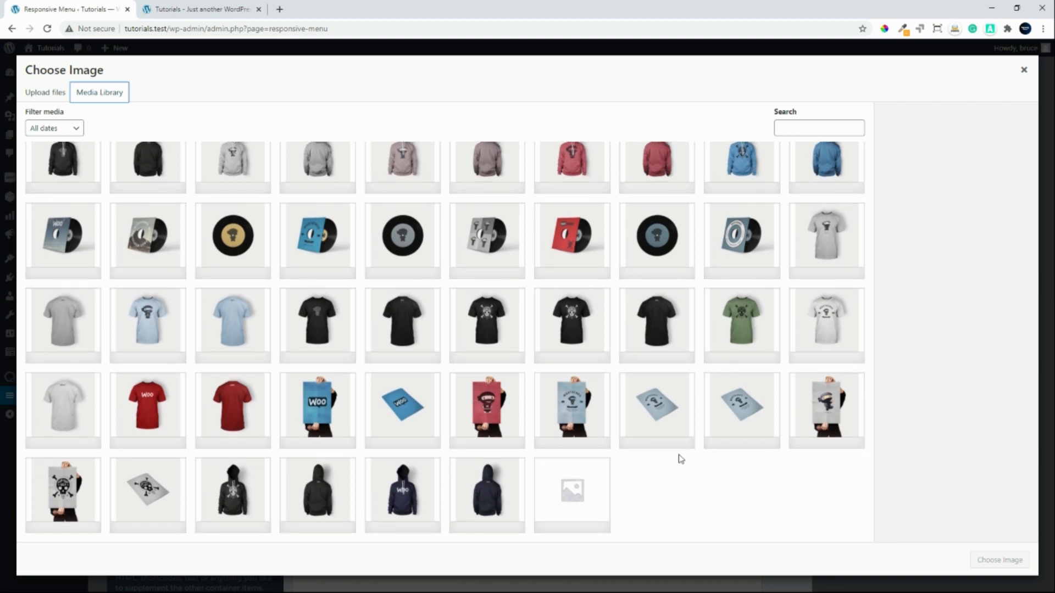
{"action": "left_click", "coordinate": [141, 493]}
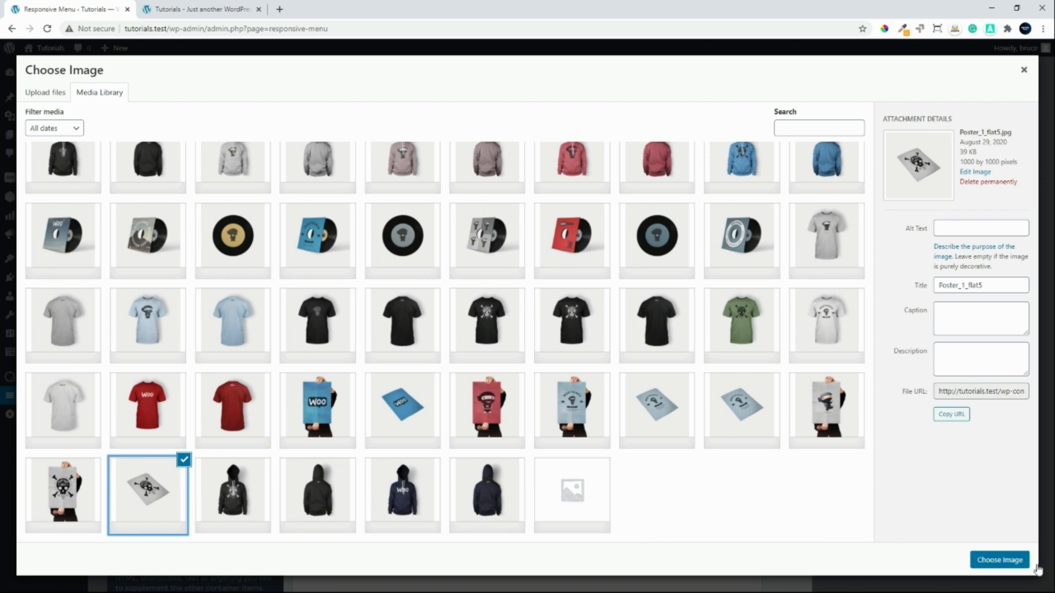
{"action": "left_click", "coordinate": [1000, 560]}
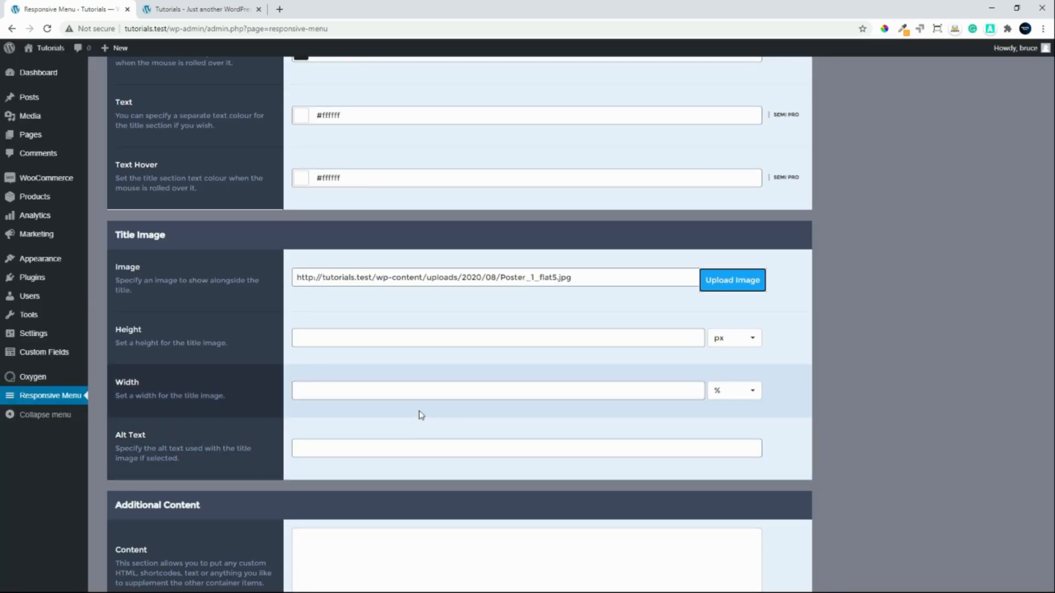
- Review the Additional Content options and the available choices for the animation's Appear From side and Type
{"action": "scroll", "coordinate": [419, 414], "scroll_direction": "down", "scroll_amount": 2}
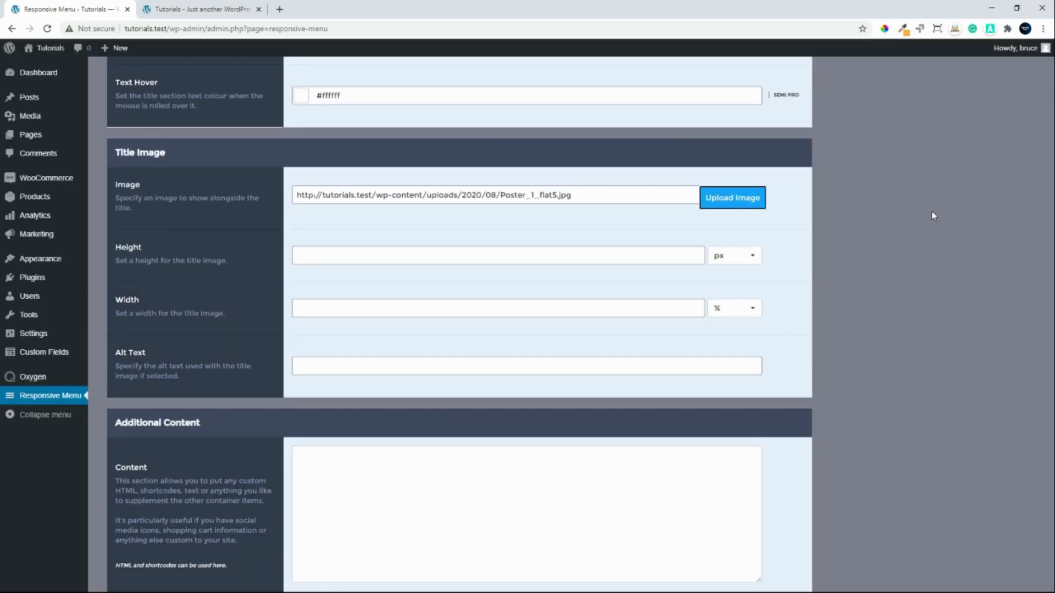
{"action": "scroll", "coordinate": [685, 406], "scroll_direction": "down", "scroll_amount": 2}
{"action": "scroll", "coordinate": [686, 403], "scroll_direction": "down", "scroll_amount": 4}
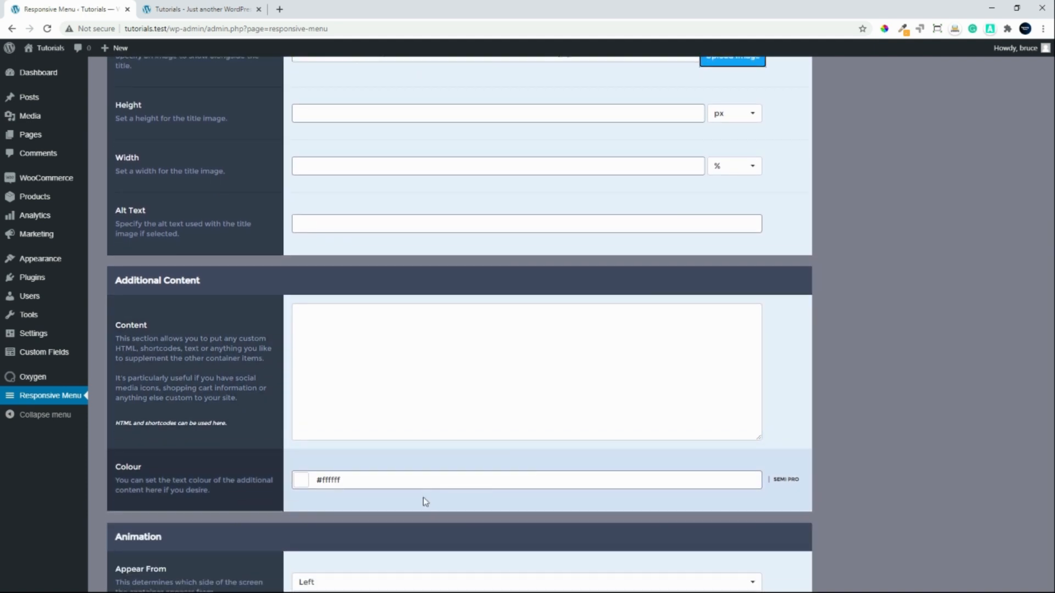
{"action": "scroll", "coordinate": [430, 484], "scroll_direction": "down", "scroll_amount": 2}
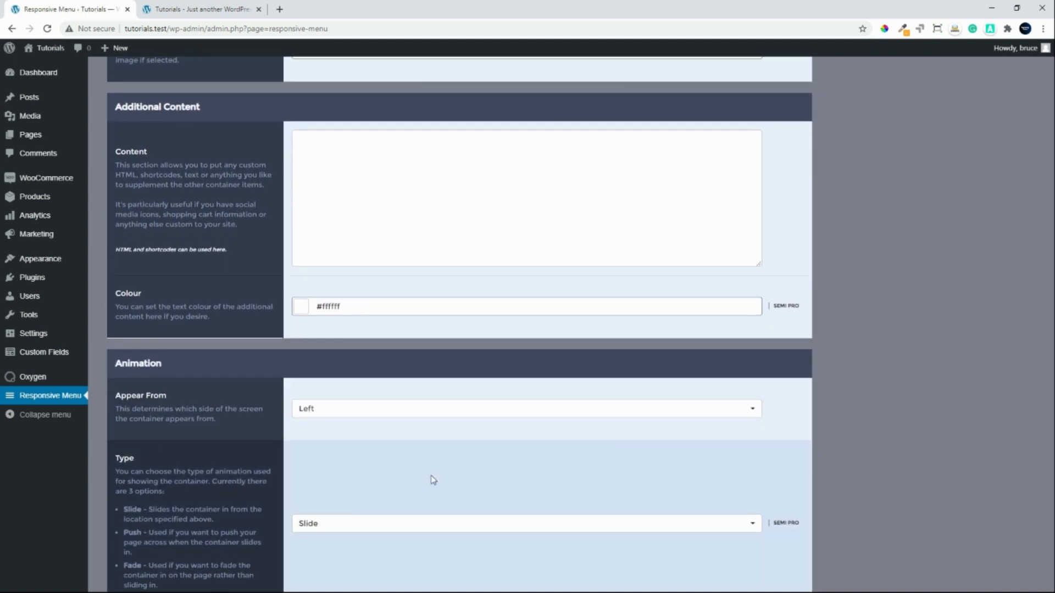
{"action": "left_click", "coordinate": [753, 408]}
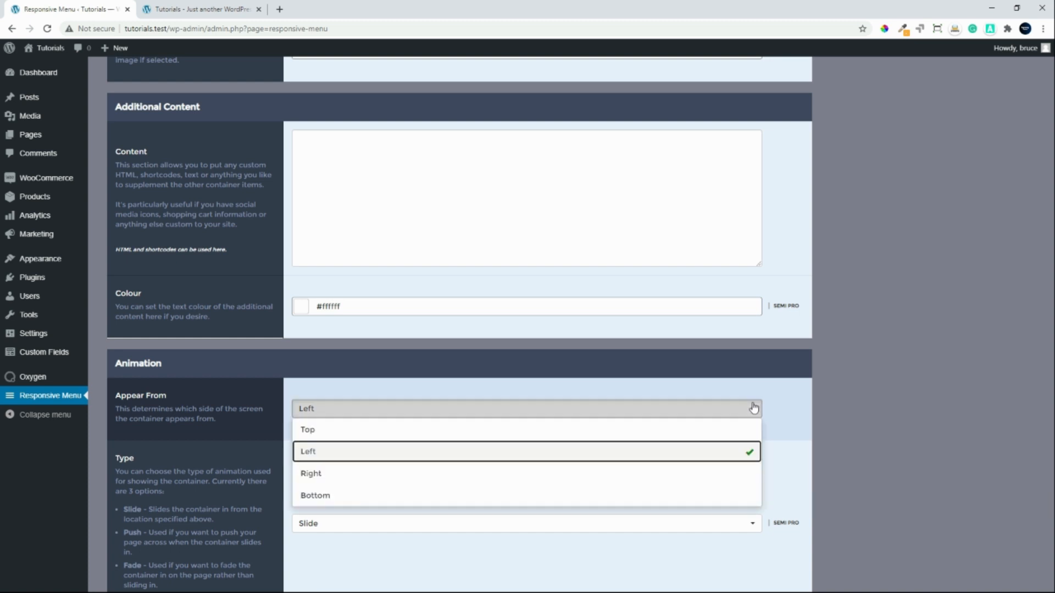
{"action": "left_click", "coordinate": [753, 408]}
{"action": "scroll", "coordinate": [563, 455], "scroll_direction": "down", "scroll_amount": 2}
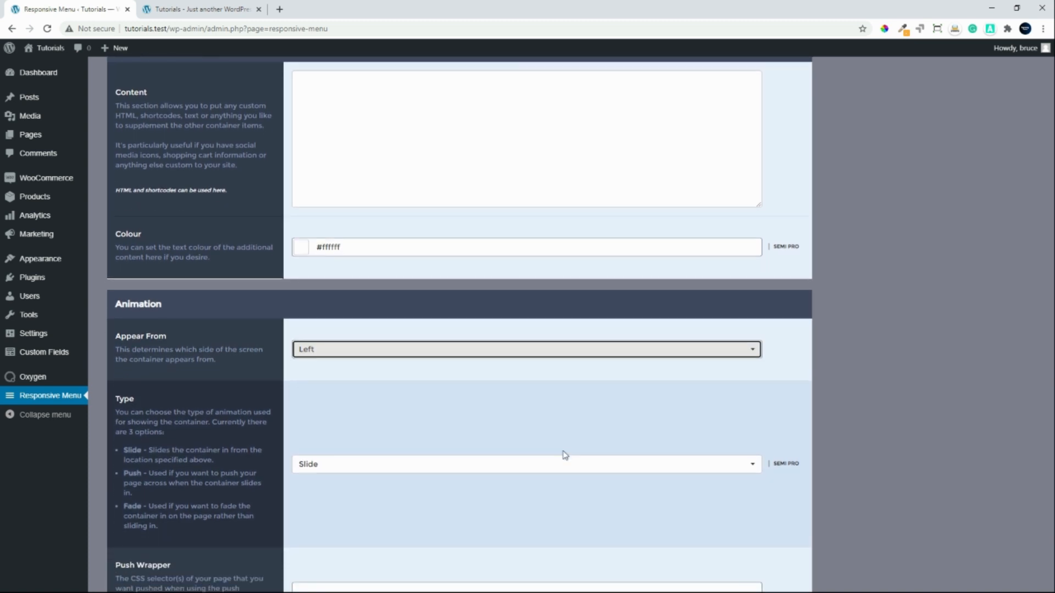
{"action": "scroll", "coordinate": [565, 454], "scroll_direction": "down", "scroll_amount": 2}
{"action": "left_click", "coordinate": [720, 401]}
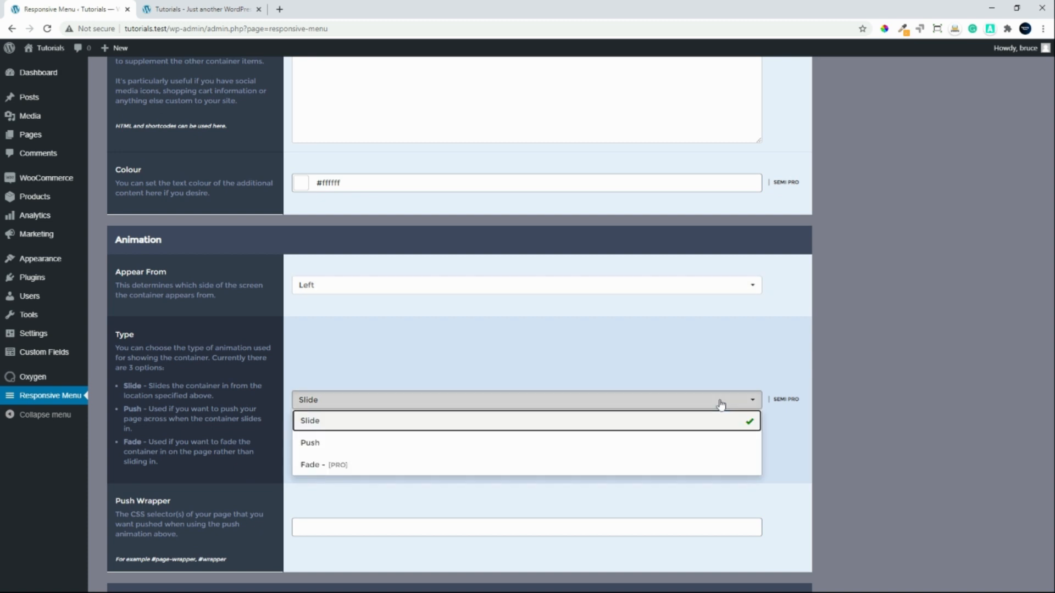
{"action": "left_click", "coordinate": [721, 405]}
- Look over the remaining Search and Technical container options and save the changes by updating the options
{"action": "scroll", "coordinate": [863, 405], "scroll_direction": "down", "scroll_amount": 4}
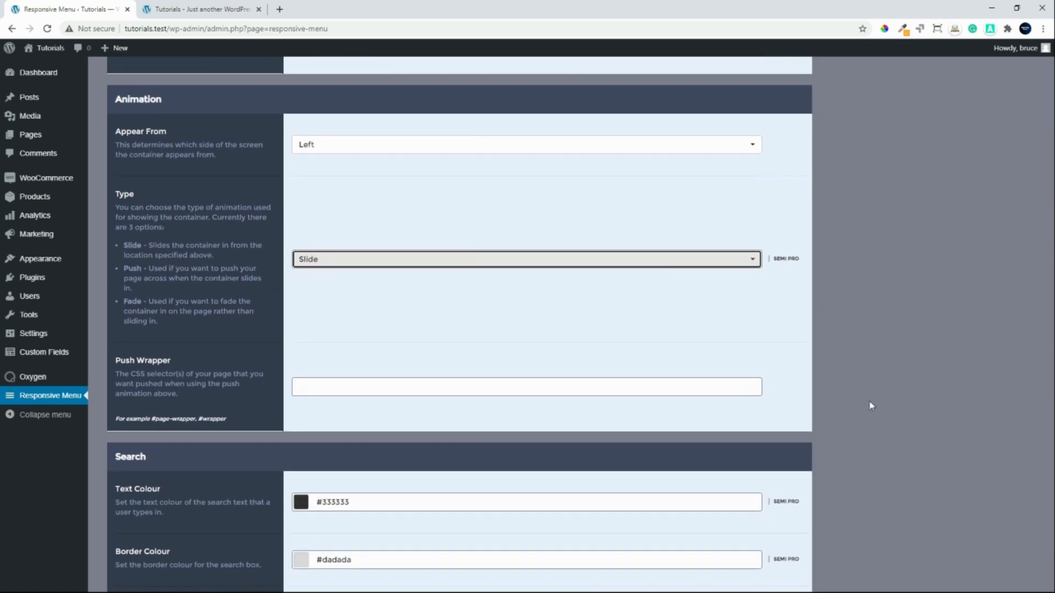
{"action": "scroll", "coordinate": [871, 404], "scroll_direction": "down", "scroll_amount": 5}
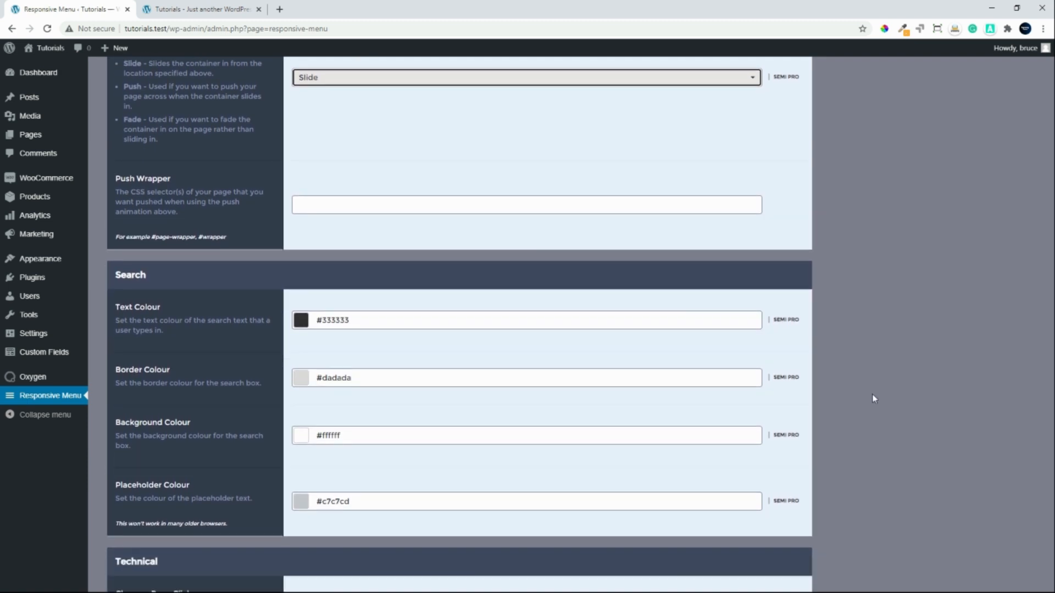
{"action": "scroll", "coordinate": [874, 398], "scroll_direction": "down", "scroll_amount": 4}
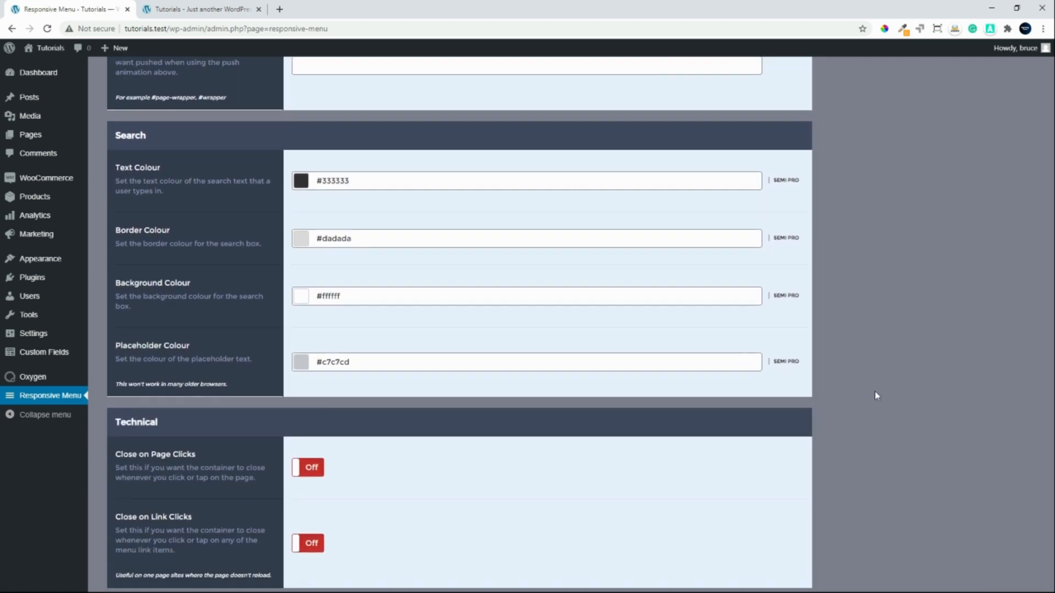
{"action": "scroll", "coordinate": [874, 391], "scroll_direction": "down", "scroll_amount": 2}
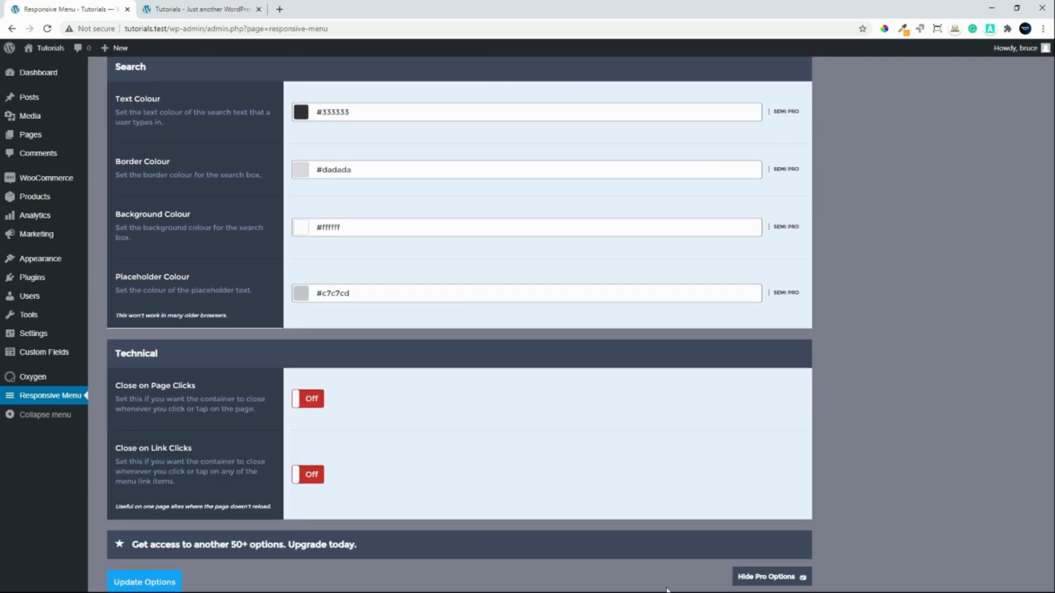
{"action": "left_click", "coordinate": [145, 582]}
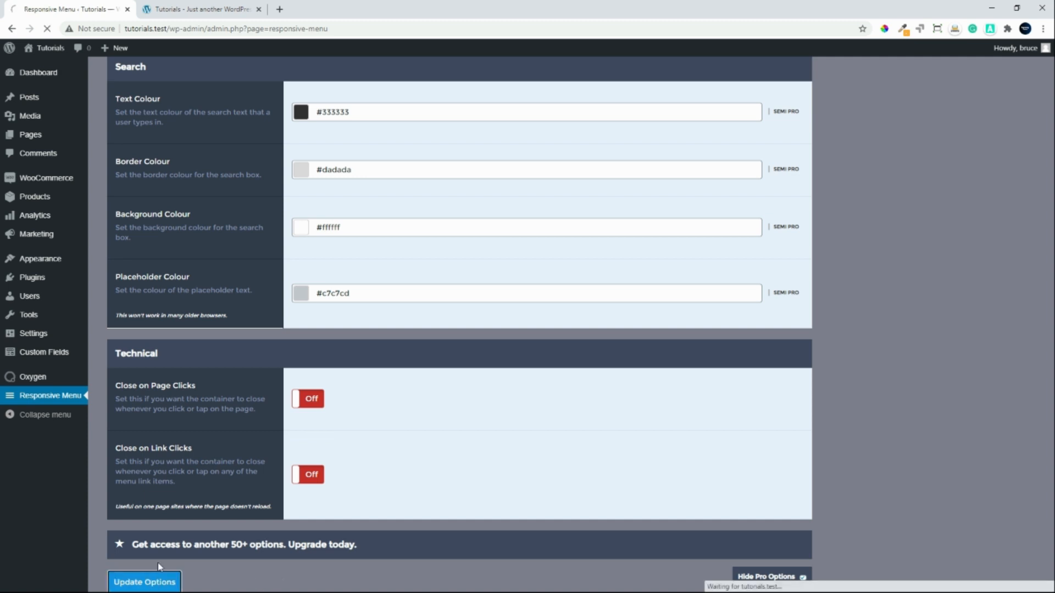
- Reload the site's phone preview and open and close the mobile menu twice to check the updated title section
{"action": "left_click", "coordinate": [204, 11]}
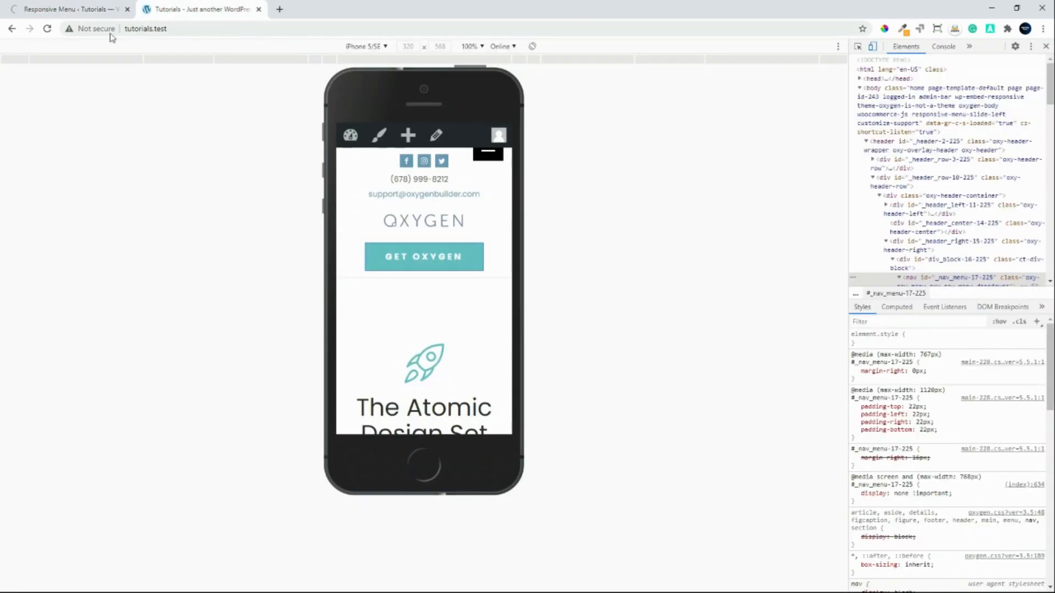
{"action": "left_click", "coordinate": [47, 29]}
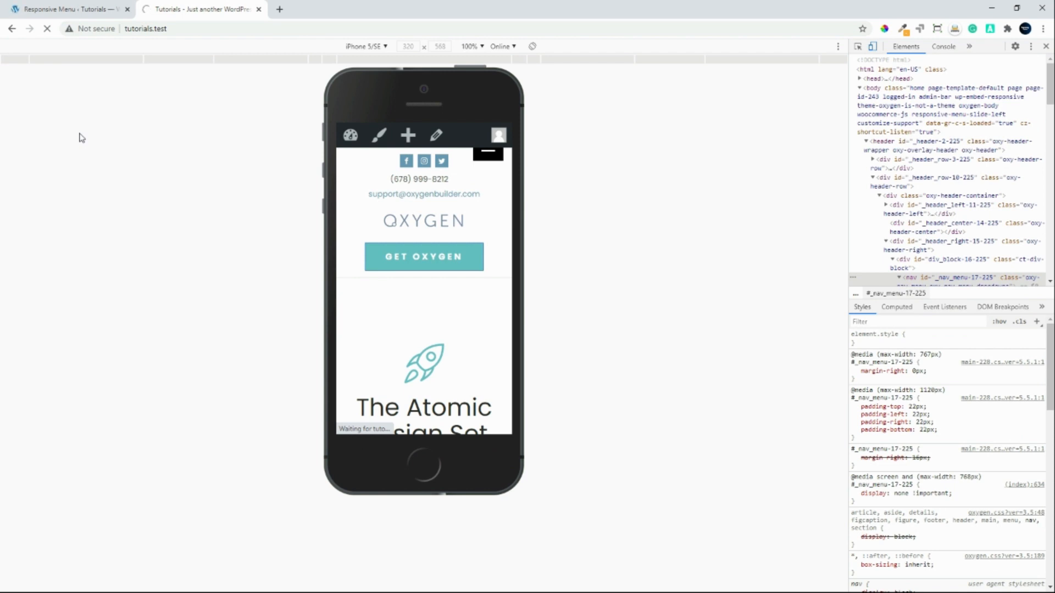
{"action": "left_click", "coordinate": [487, 153]}
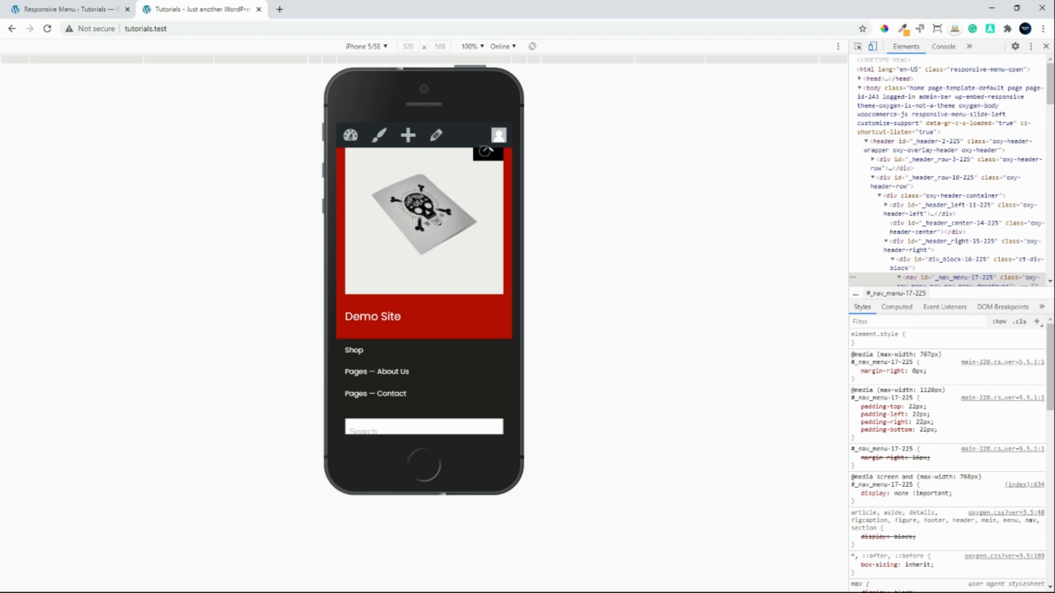
{"action": "left_click", "coordinate": [486, 152]}
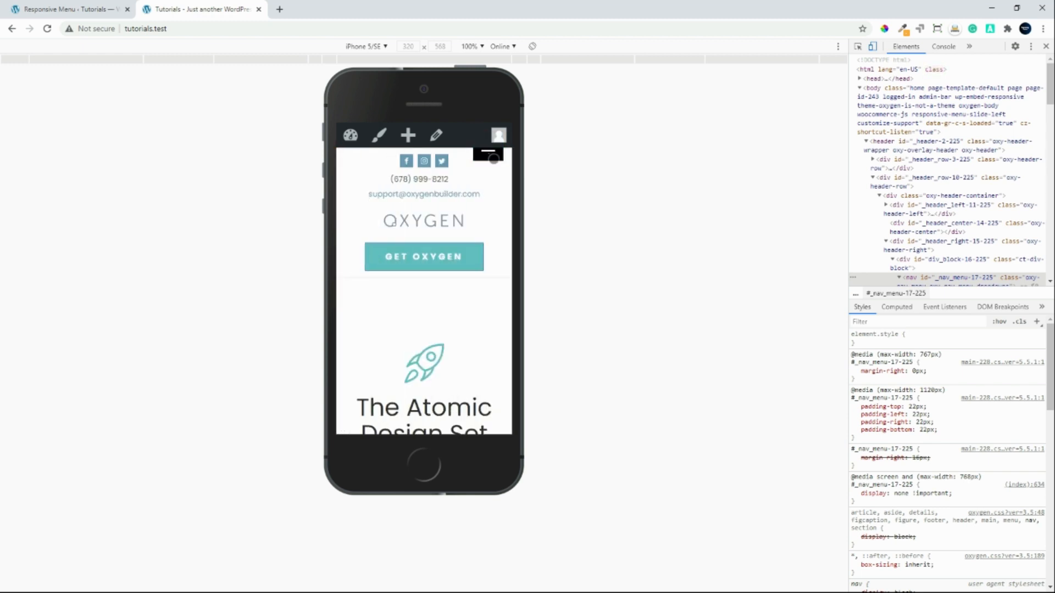
{"action": "left_click", "coordinate": [494, 156]}
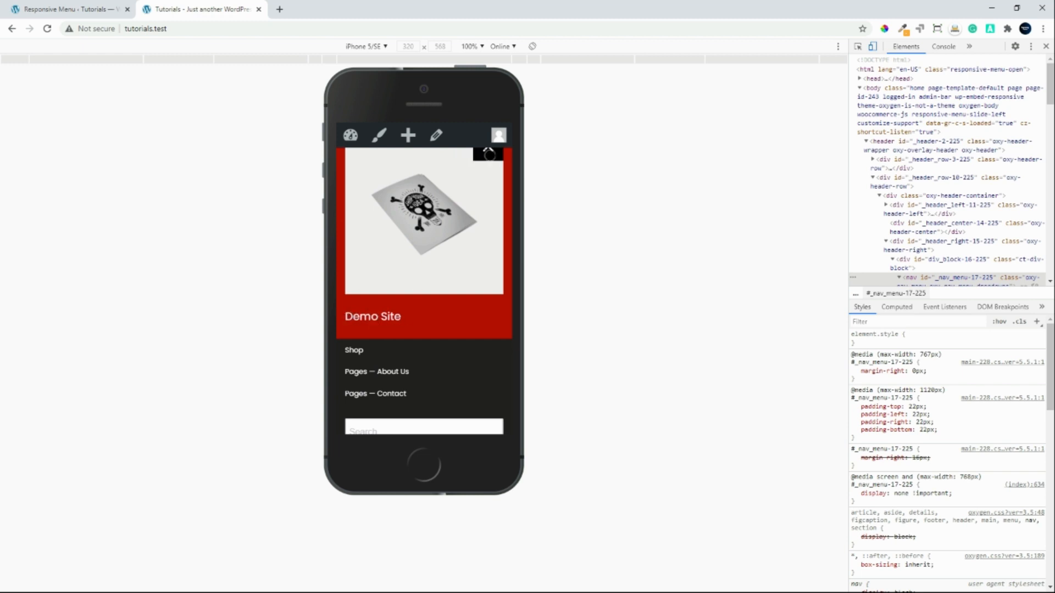
{"action": "left_click", "coordinate": [486, 155]}
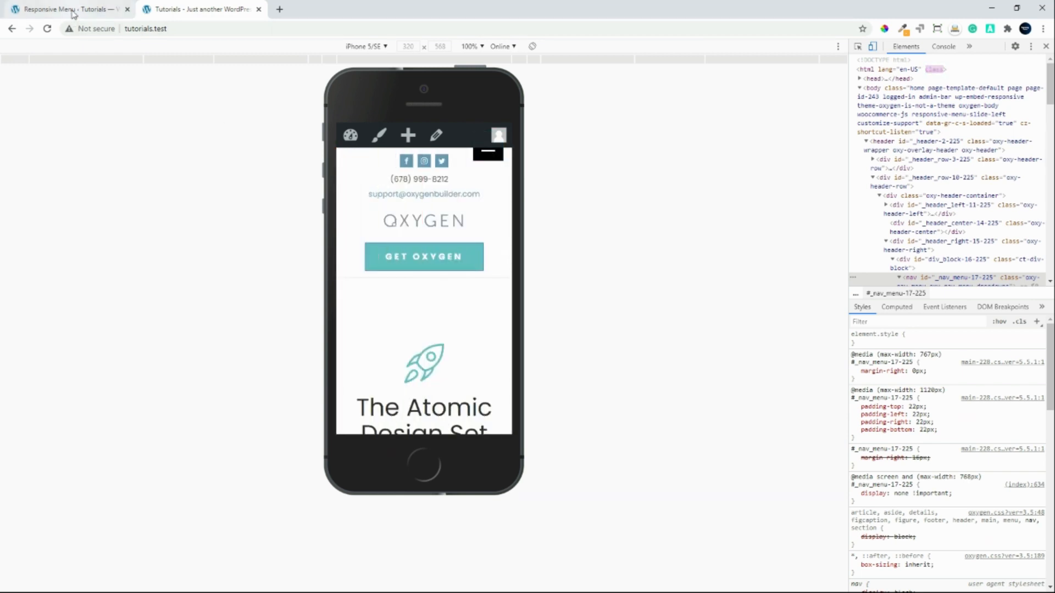
- Return to the plugin settings and set the menu items' font size to 20 px
{"action": "left_click", "coordinate": [73, 11]}
{"action": "left_click", "coordinate": [228, 161]}
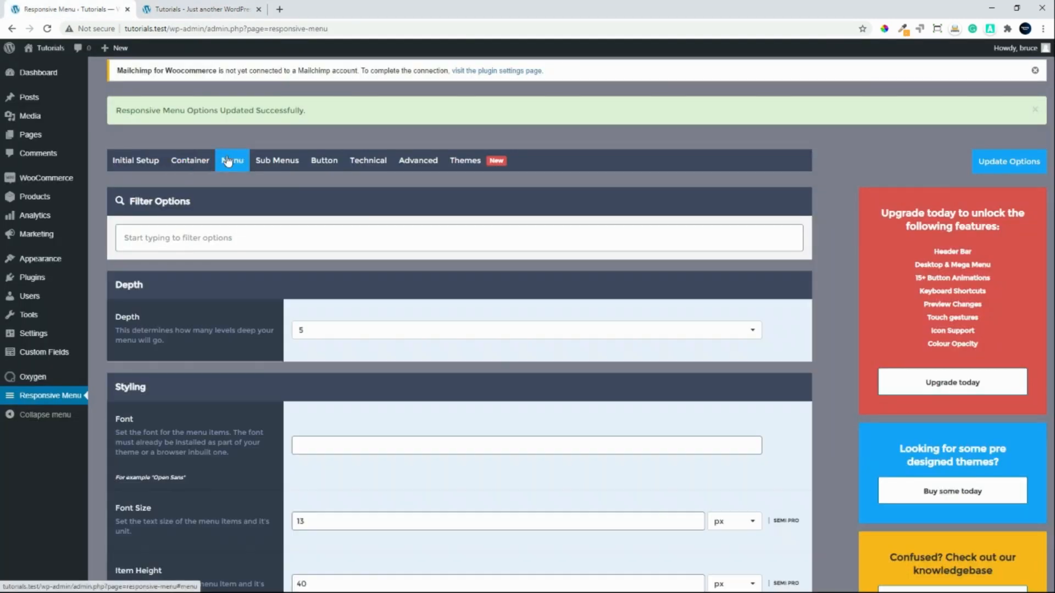
{"action": "scroll", "coordinate": [231, 314], "scroll_direction": "down", "scroll_amount": 1}
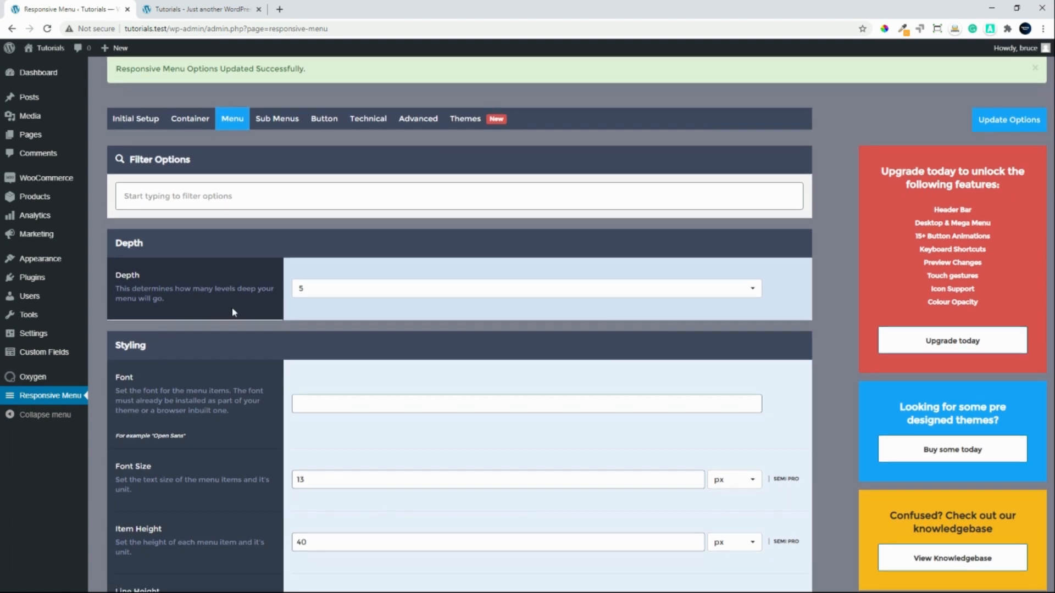
{"action": "scroll", "coordinate": [286, 363], "scroll_direction": "down", "scroll_amount": 2}
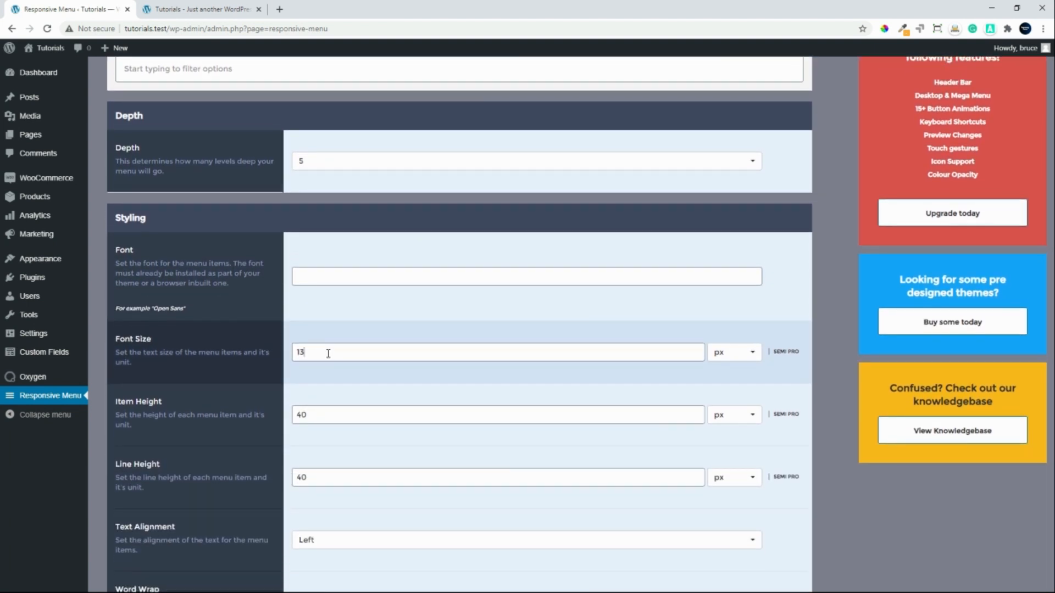
{"action": "left_click_drag", "start_coordinate": [328, 354], "coordinate": [268, 355]}
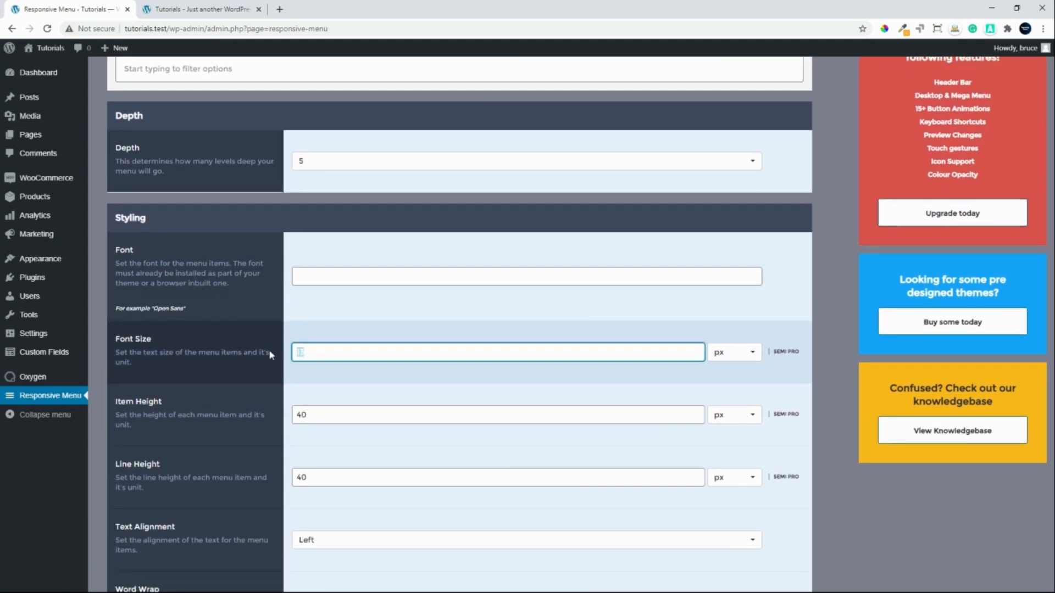
{"action": "type", "text": "20"}
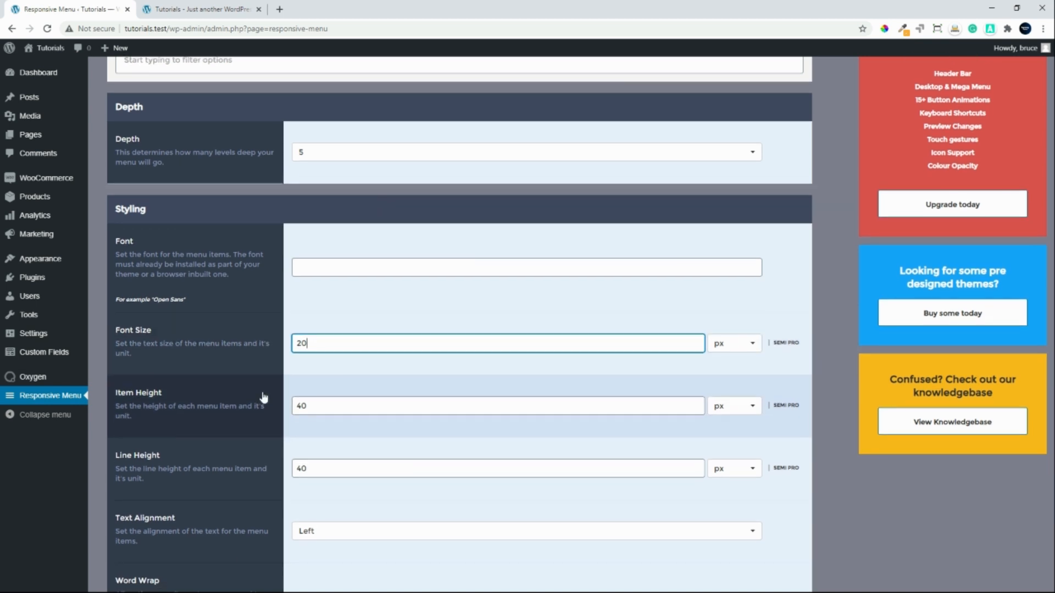
- Change the menu items' text colour to the bright yellow-green #ddff00
{"action": "scroll", "coordinate": [264, 395], "scroll_direction": "down", "scroll_amount": 1}
{"action": "scroll", "coordinate": [265, 396], "scroll_direction": "down", "scroll_amount": 3}
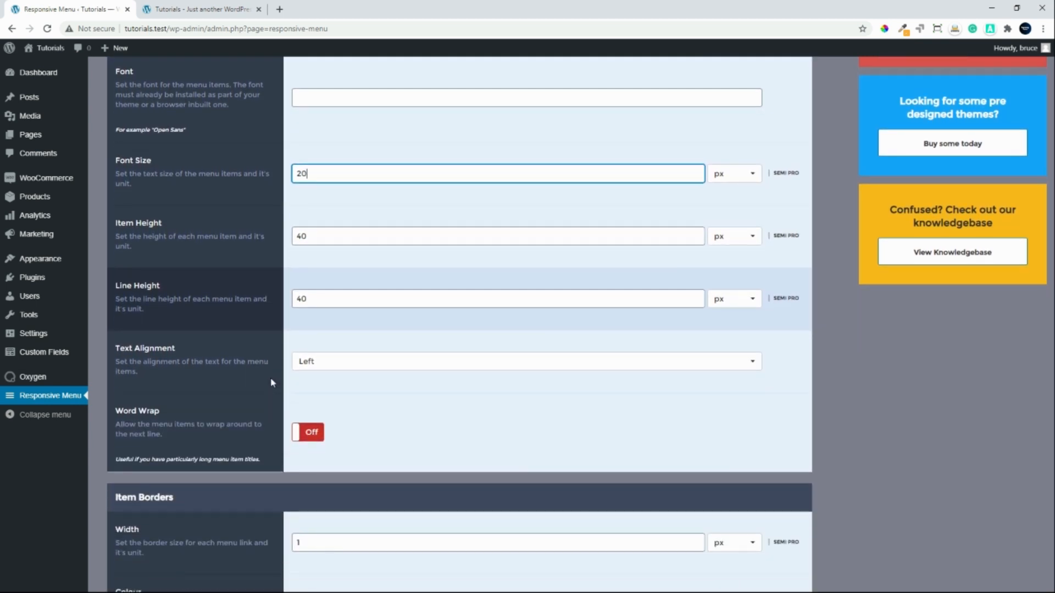
{"action": "scroll", "coordinate": [273, 383], "scroll_direction": "down", "scroll_amount": 2}
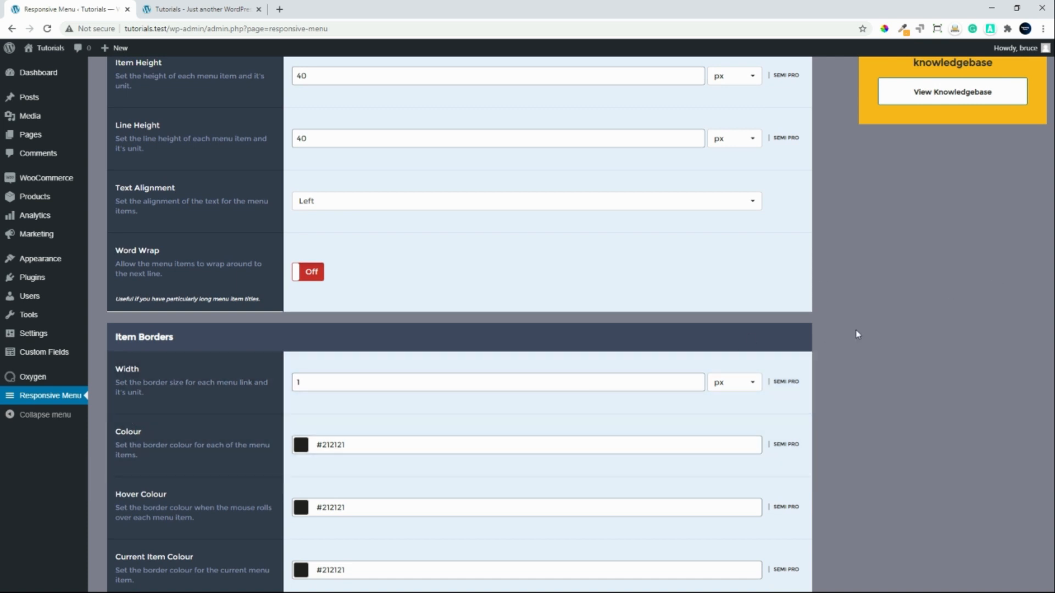
{"action": "scroll", "coordinate": [879, 321], "scroll_direction": "down", "scroll_amount": 5}
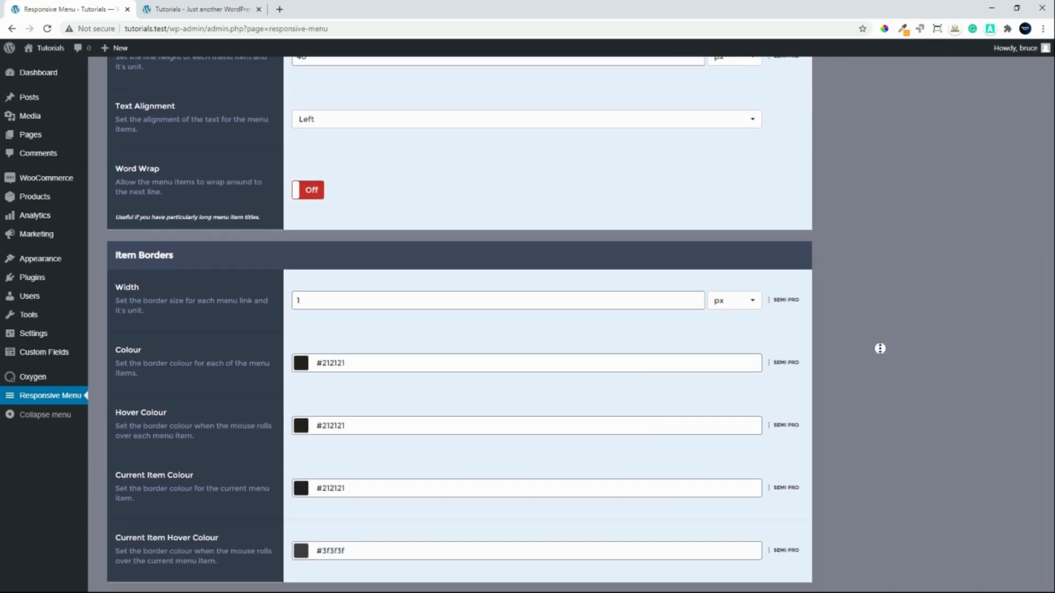
{"action": "scroll", "coordinate": [880, 350], "scroll_direction": "down", "scroll_amount": 4}
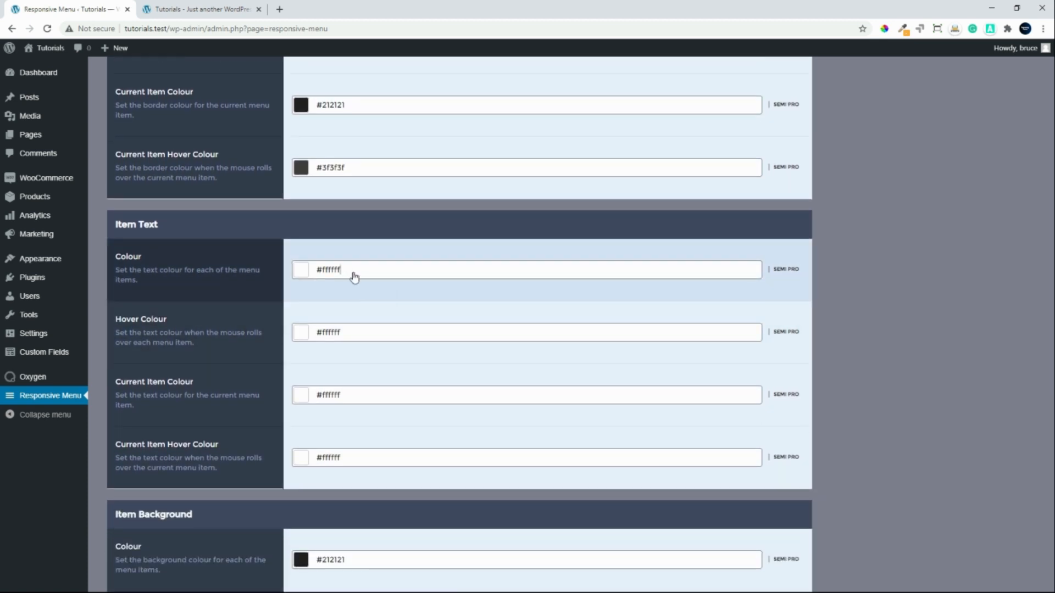
{"action": "left_click", "coordinate": [354, 276]}
{"action": "left_click", "coordinate": [381, 347]}
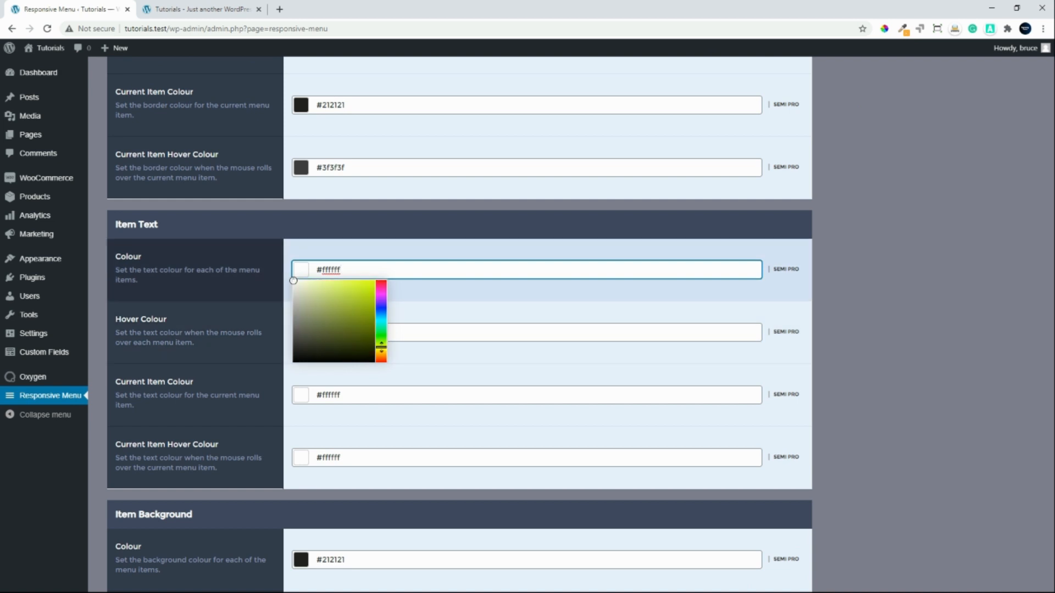
{"action": "left_click_drag", "start_coordinate": [336, 309], "coordinate": [377, 280]}
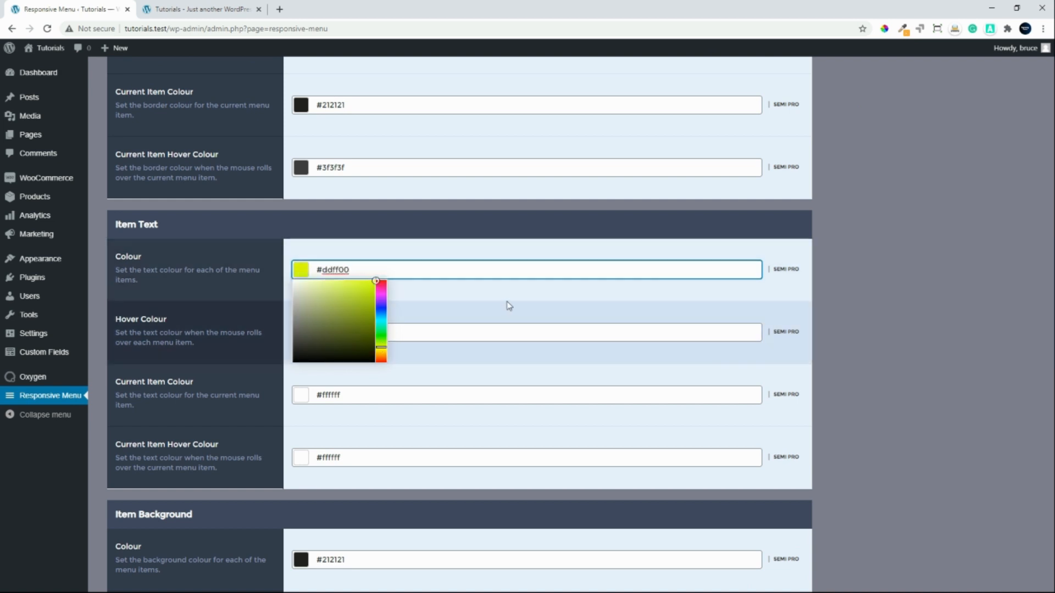
{"action": "left_click", "coordinate": [870, 323]}
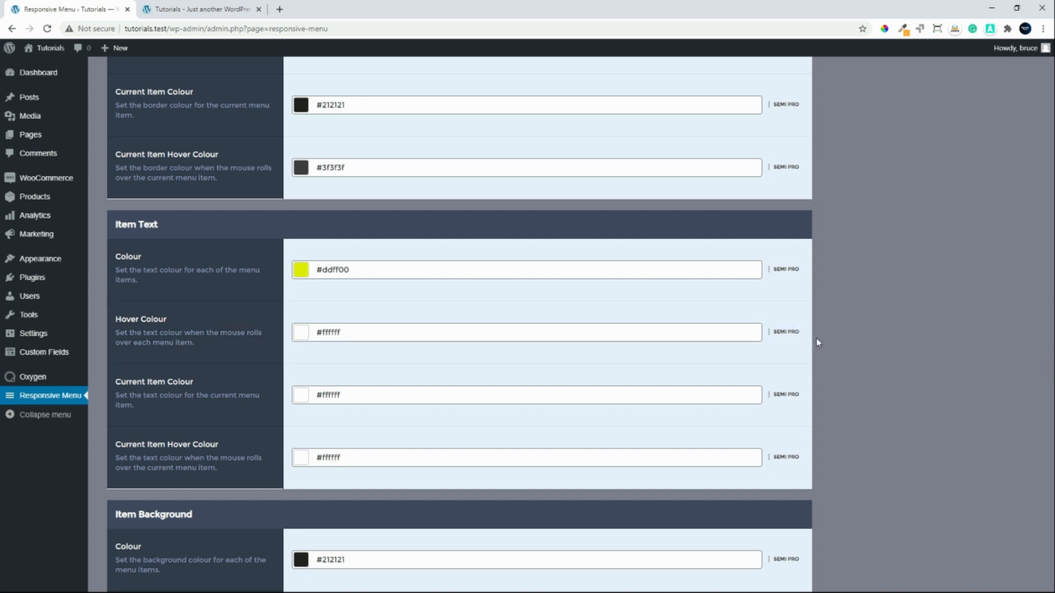
- Review the menu's Trigger Icon position and shapes, plus its trigger sizing, colour, background, border, description and advanced options
{"action": "middle_click", "coordinate": [718, 382]}
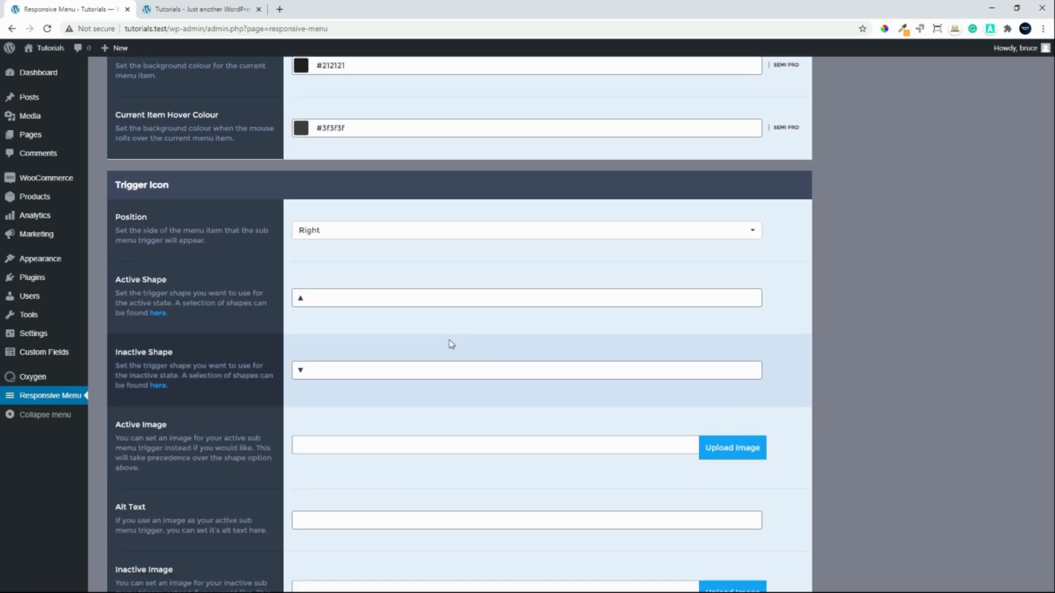
{"action": "scroll", "coordinate": [449, 345], "scroll_direction": "down", "scroll_amount": 1}
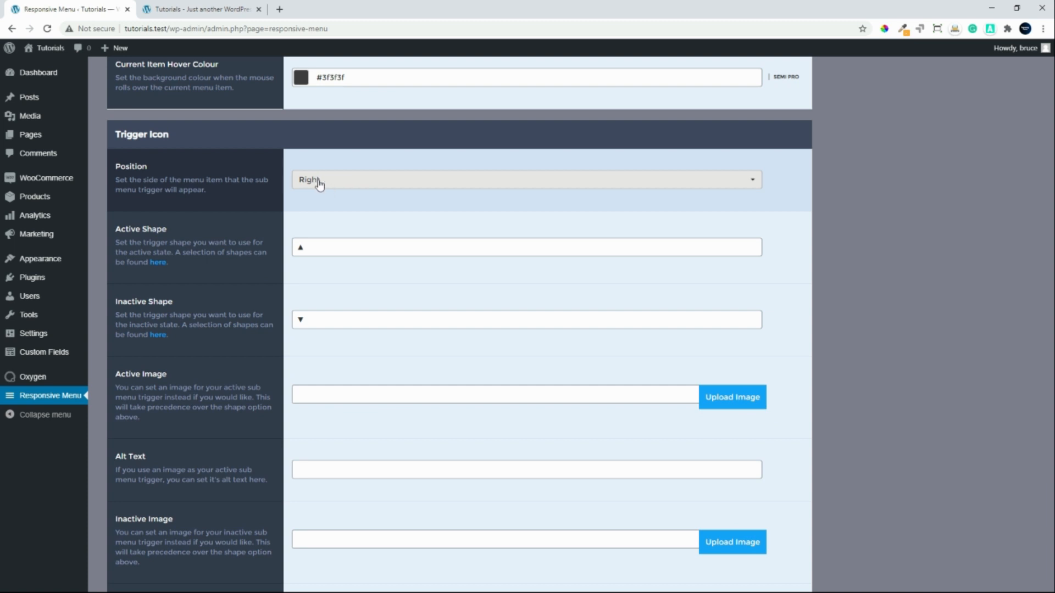
{"action": "left_click", "coordinate": [653, 184]}
{"action": "left_click", "coordinate": [654, 182]}
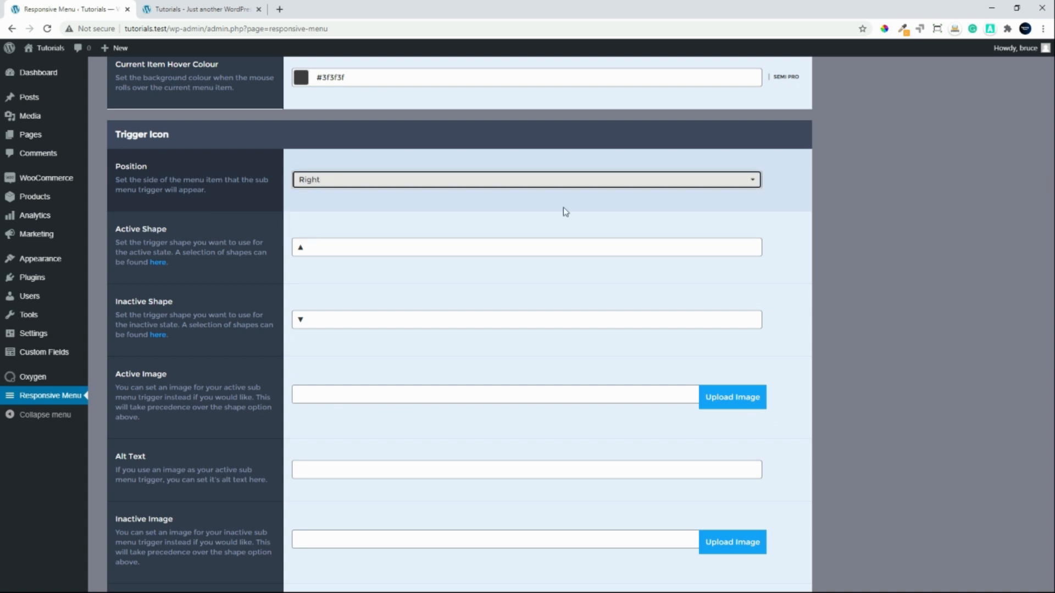
{"action": "left_click", "coordinate": [399, 248]}
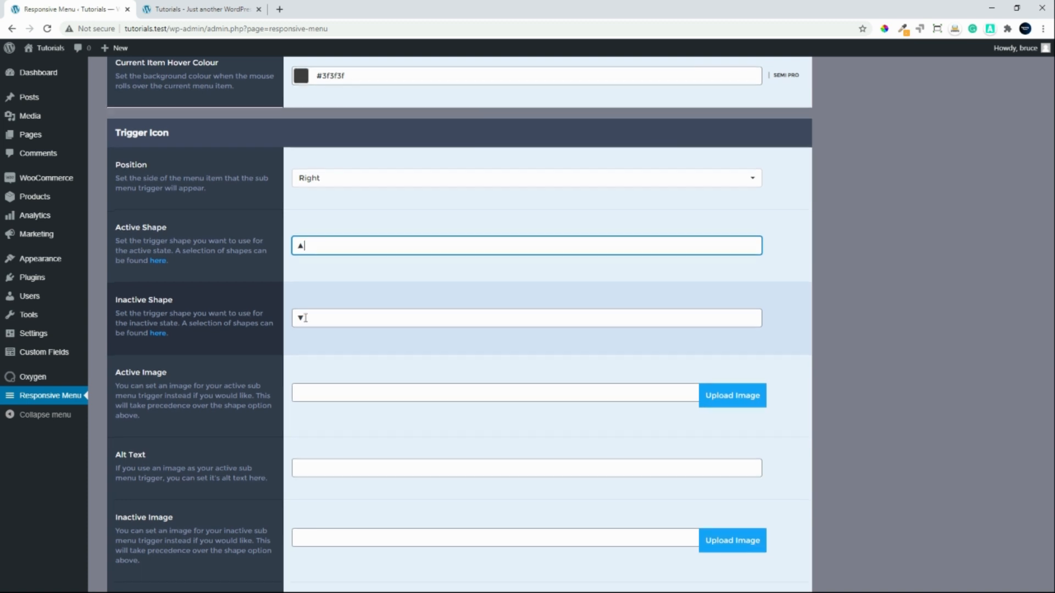
{"action": "scroll", "coordinate": [306, 318], "scroll_direction": "down", "scroll_amount": 3}
{"action": "scroll", "coordinate": [315, 308], "scroll_direction": "down", "scroll_amount": 2}
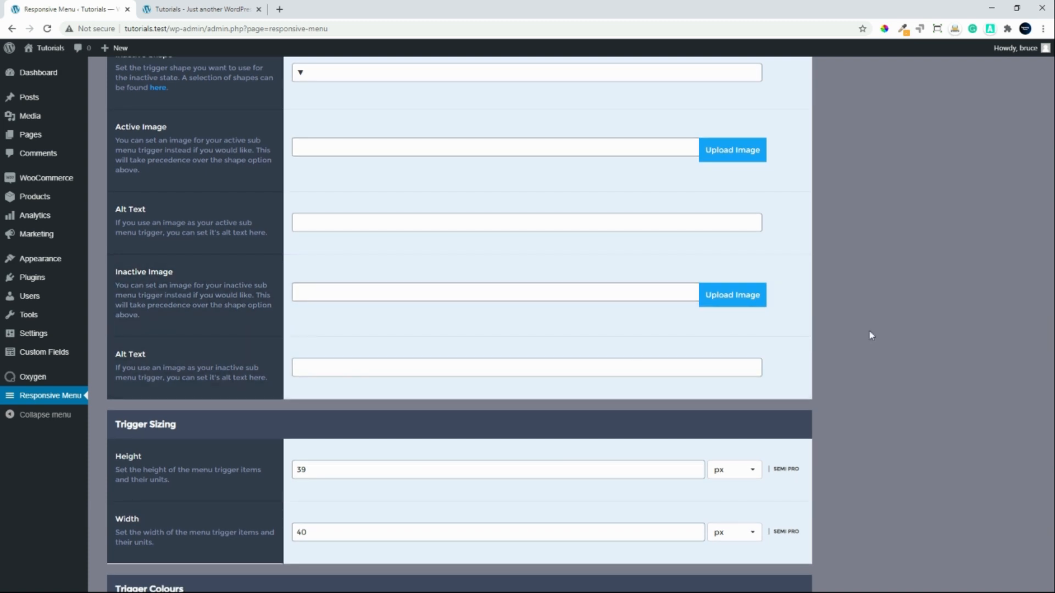
{"action": "scroll", "coordinate": [870, 333], "scroll_direction": "down", "scroll_amount": 5}
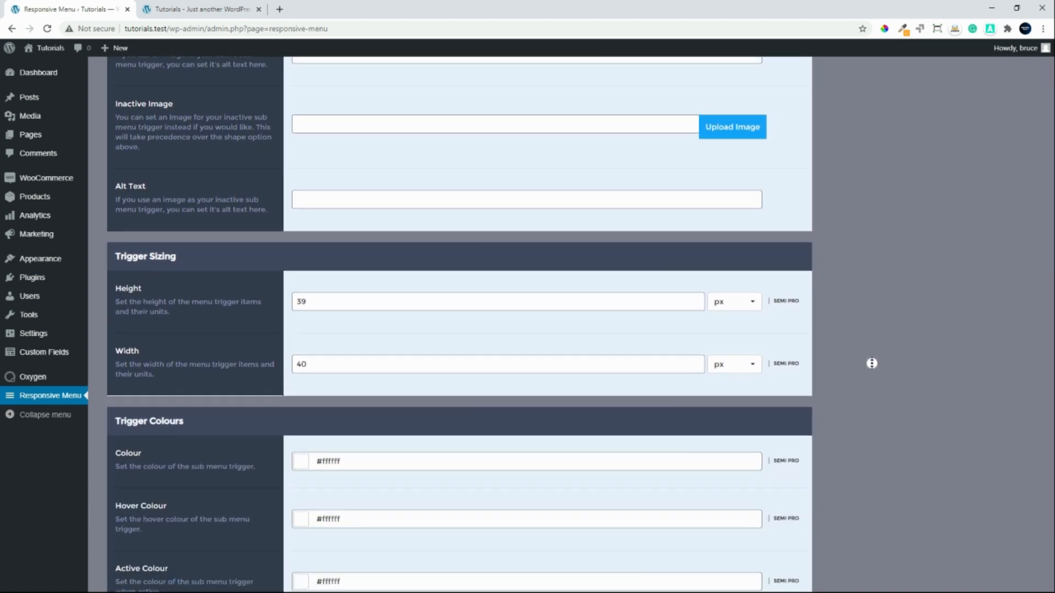
{"action": "scroll", "coordinate": [872, 363], "scroll_direction": "down", "scroll_amount": 7}
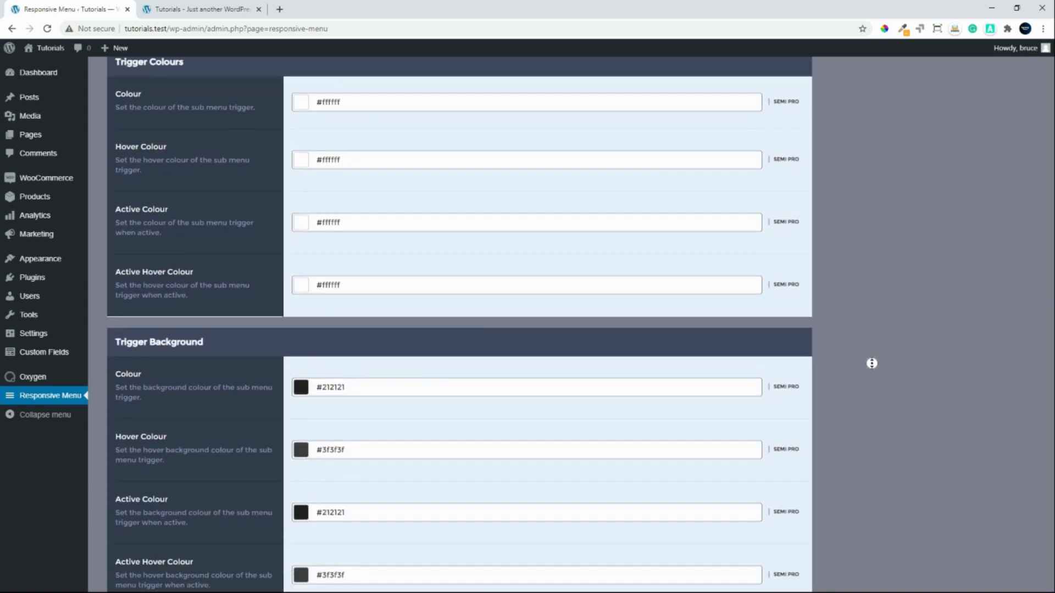
{"action": "scroll", "coordinate": [872, 363], "scroll_direction": "down", "scroll_amount": 7}
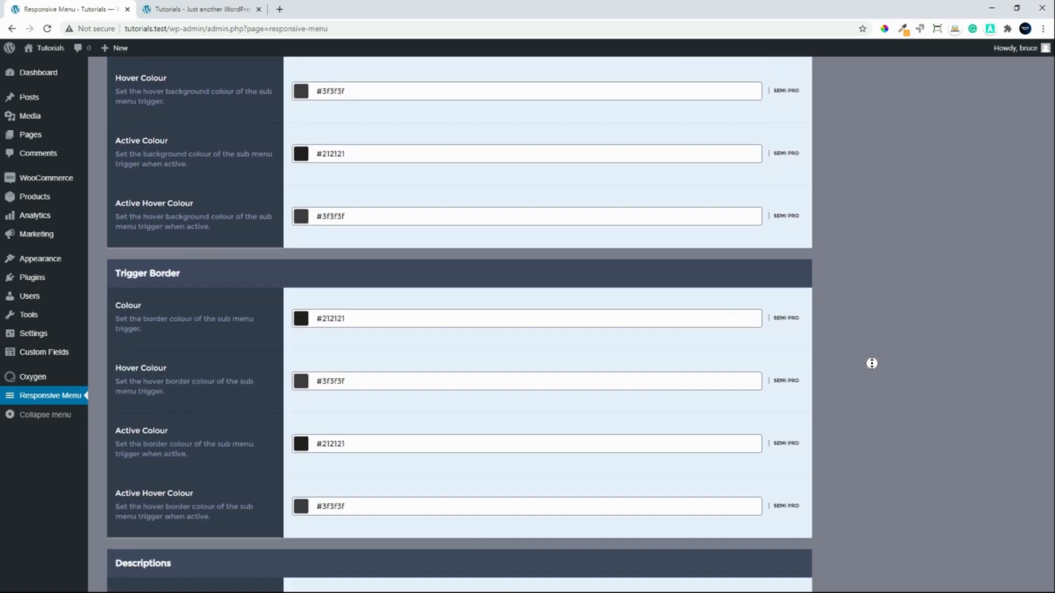
{"action": "scroll", "coordinate": [872, 363], "scroll_direction": "down", "scroll_amount": 6}
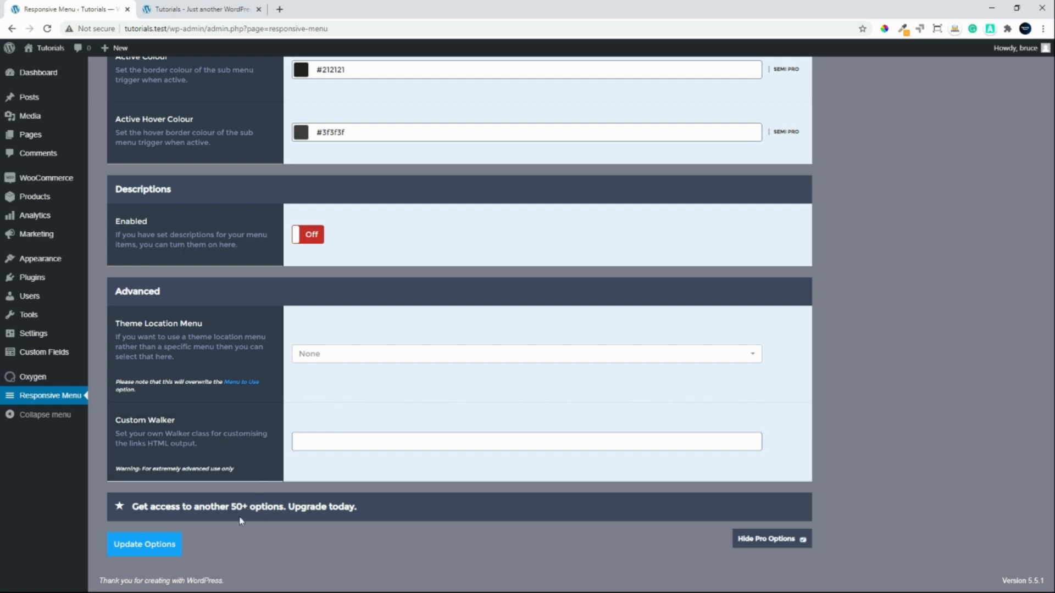
- Save the menu changes by updating the options and check the restyled menu items in the reloaded phone preview
{"action": "left_click", "coordinate": [132, 545]}
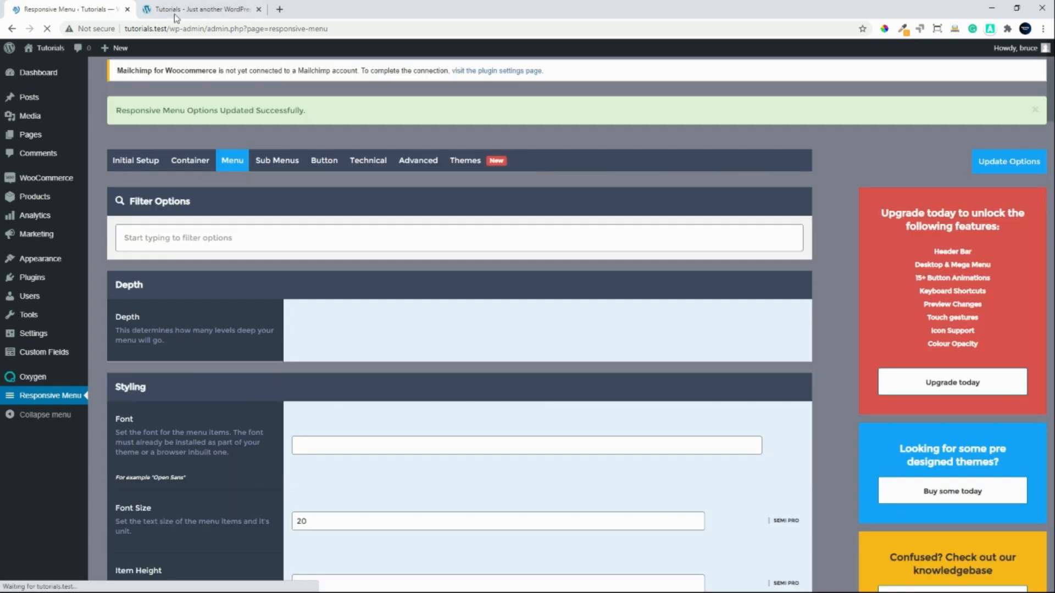
{"action": "left_click", "coordinate": [207, 10]}
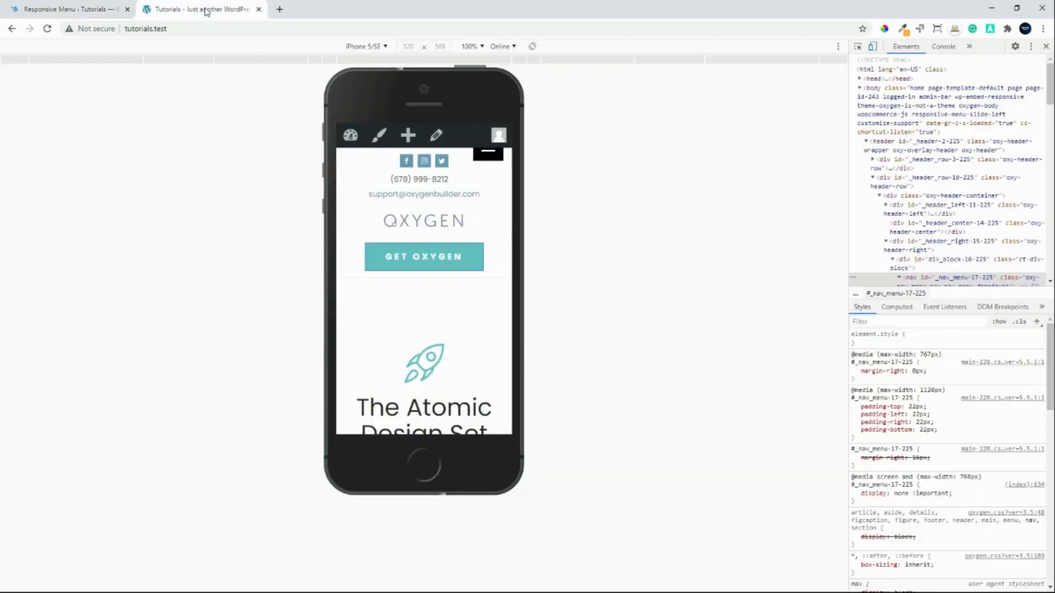
{"action": "left_click", "coordinate": [47, 28]}
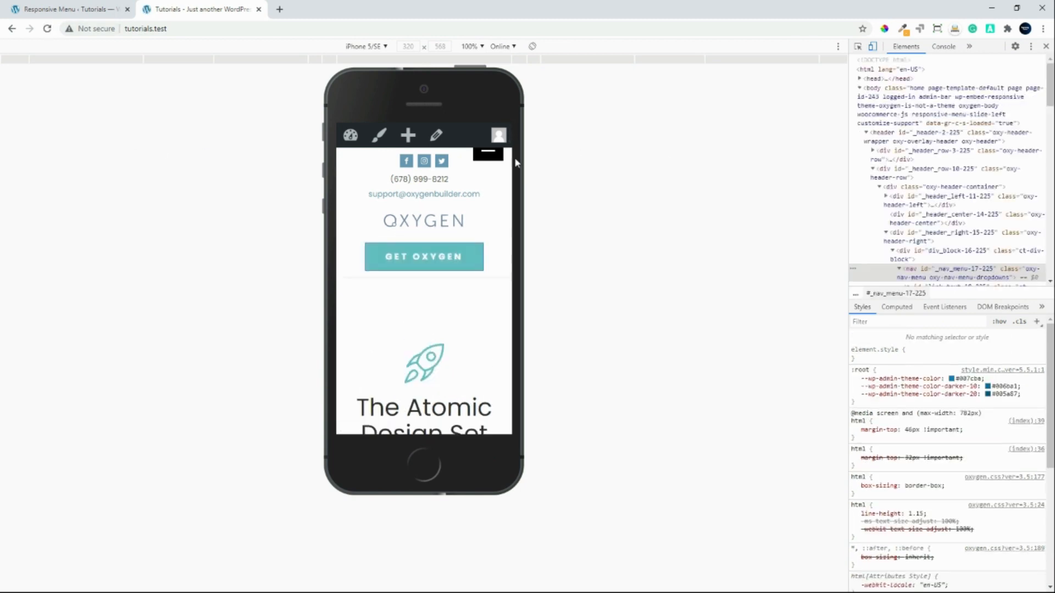
{"action": "left_click", "coordinate": [488, 153]}
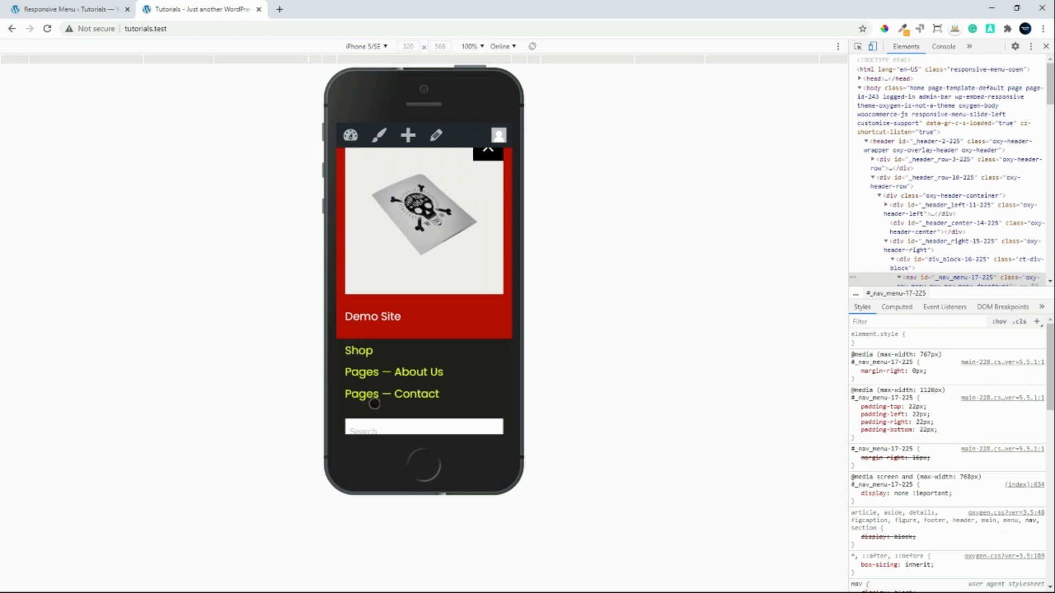
{"action": "left_click", "coordinate": [488, 147]}
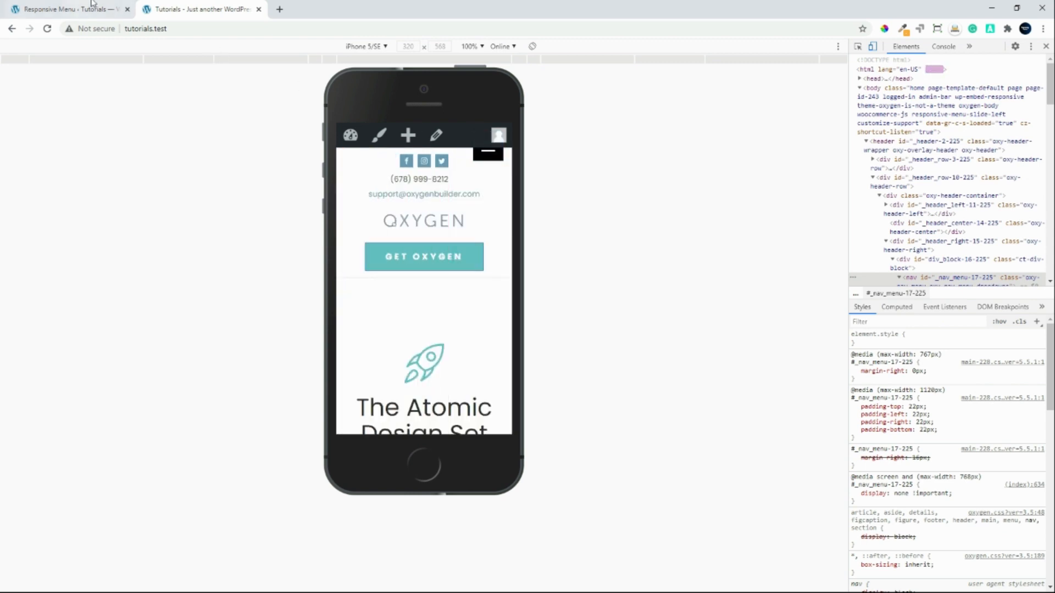
- Return to the plugin settings and set the submenu items' font size to 18 px
{"action": "left_click", "coordinate": [66, 11]}
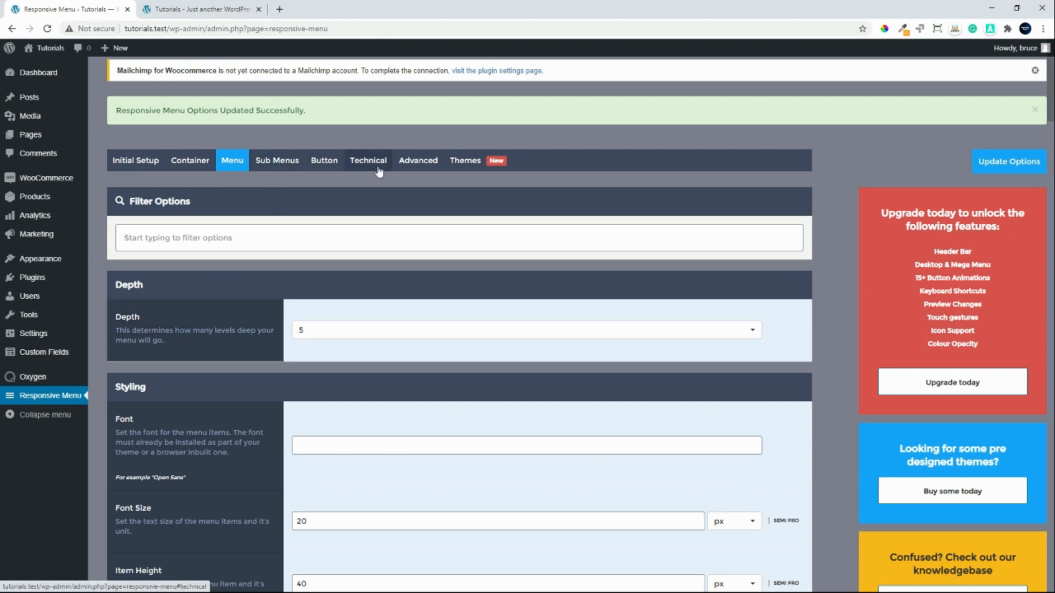
{"action": "left_click", "coordinate": [283, 166]}
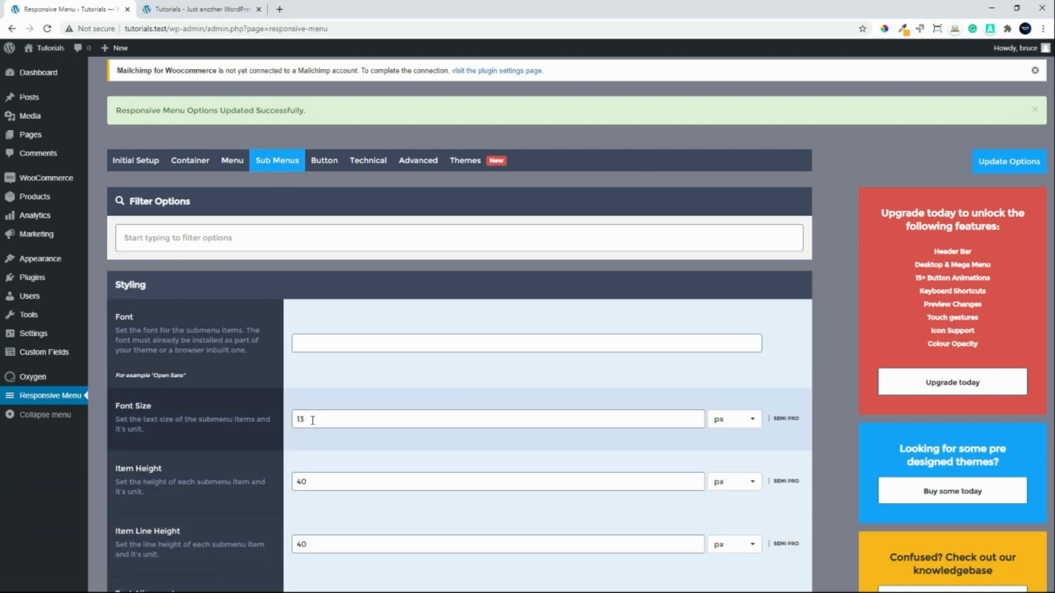
{"action": "double_click", "coordinate": [312, 420]}
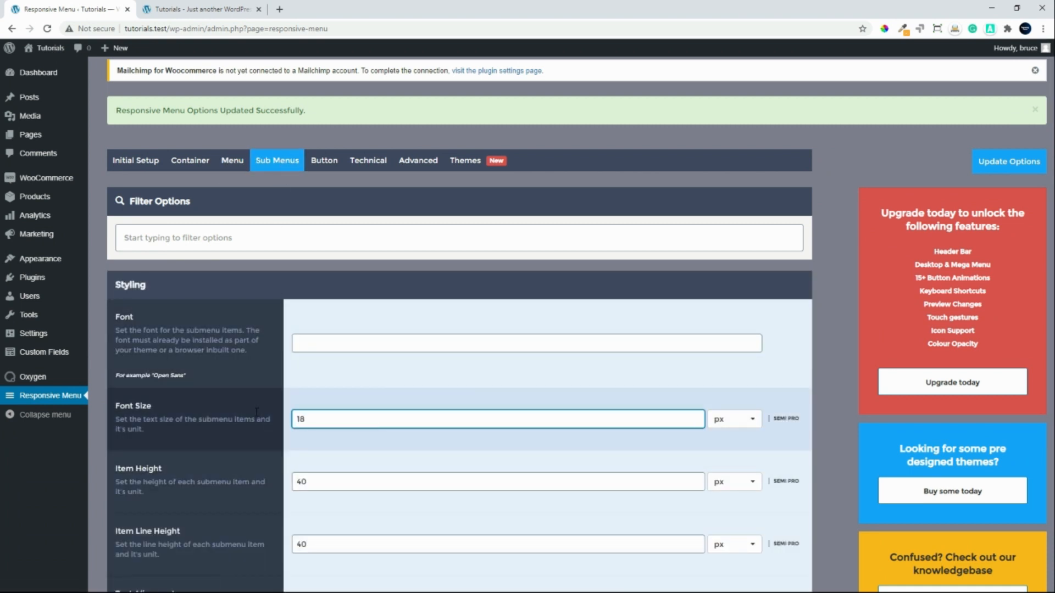
- Set the submenu items' border colour to the orange #ff9900 and save the plugin options
{"action": "scroll", "coordinate": [256, 412], "scroll_direction": "down", "scroll_amount": 3}
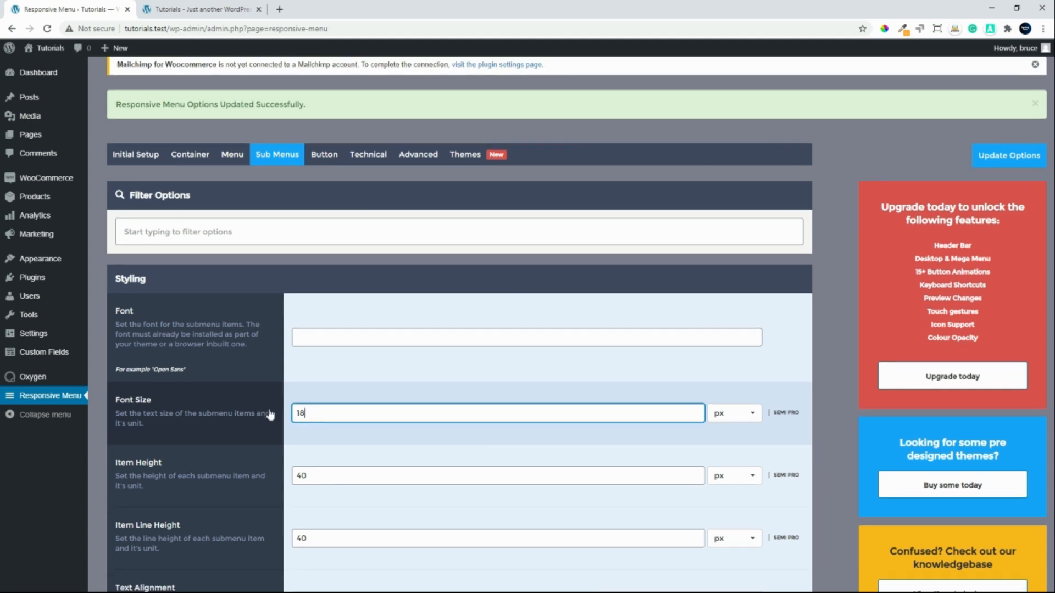
{"action": "scroll", "coordinate": [271, 441], "scroll_direction": "down", "scroll_amount": 3}
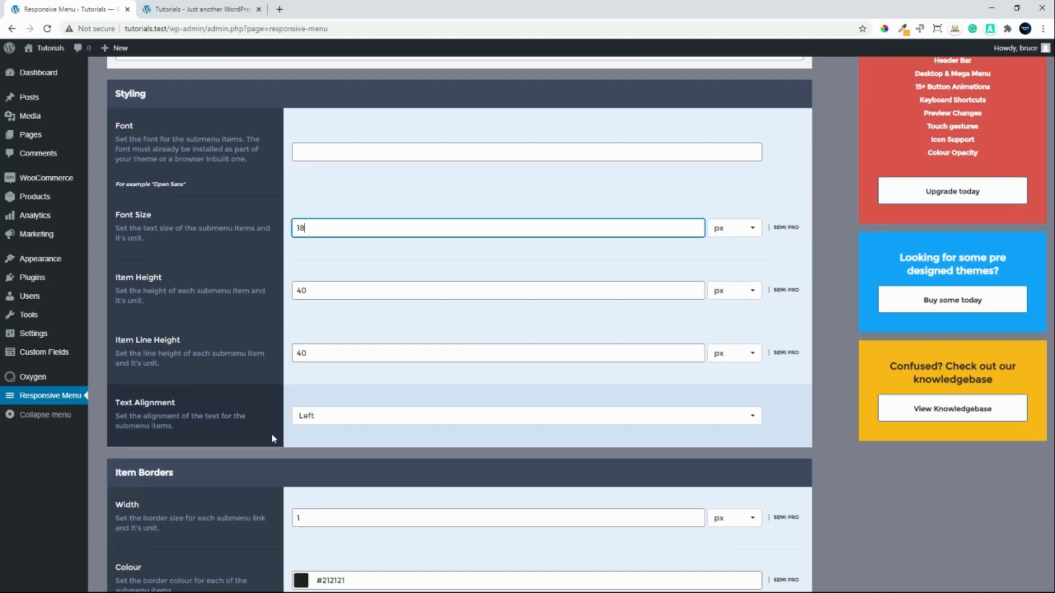
{"action": "scroll", "coordinate": [274, 530], "scroll_direction": "down", "scroll_amount": 1}
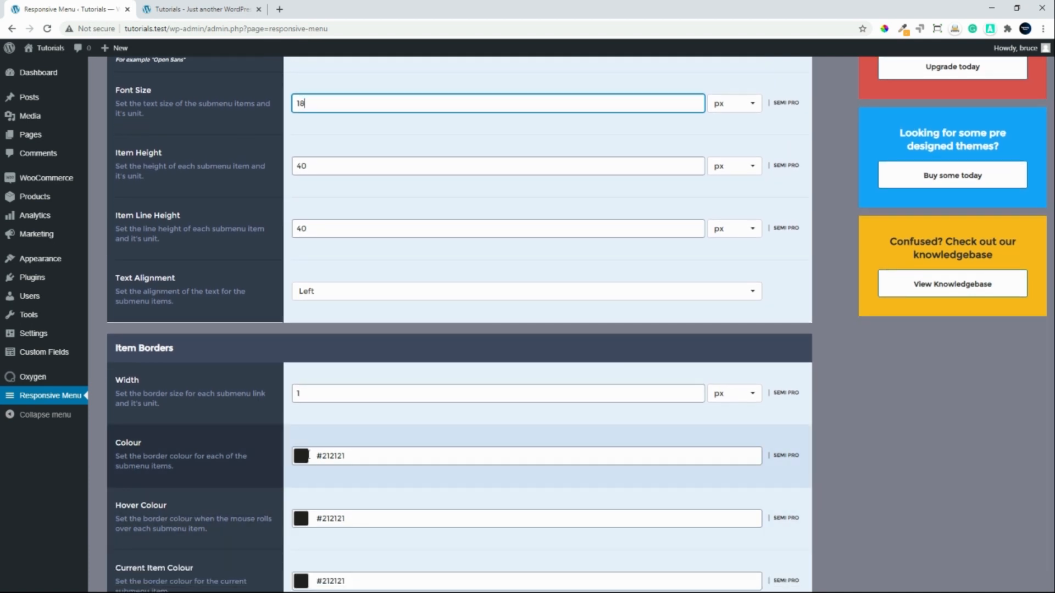
{"action": "left_click", "coordinate": [309, 456]}
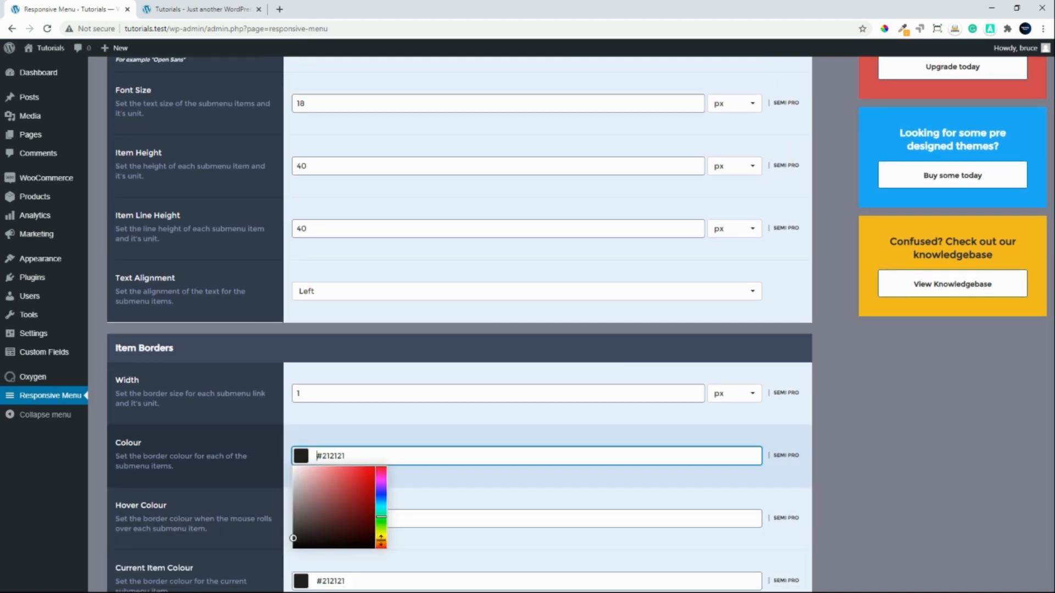
{"action": "left_click", "coordinate": [380, 541]}
{"action": "left_click_drag", "start_coordinate": [371, 473], "coordinate": [385, 465]}
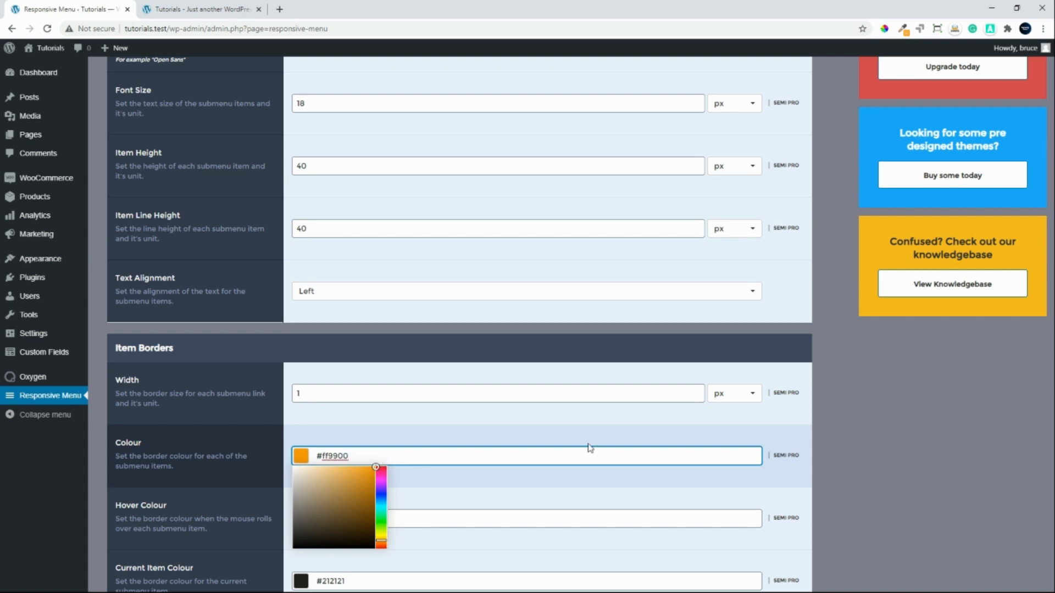
{"action": "left_click", "coordinate": [547, 396]}
{"action": "key", "text": "Return"}
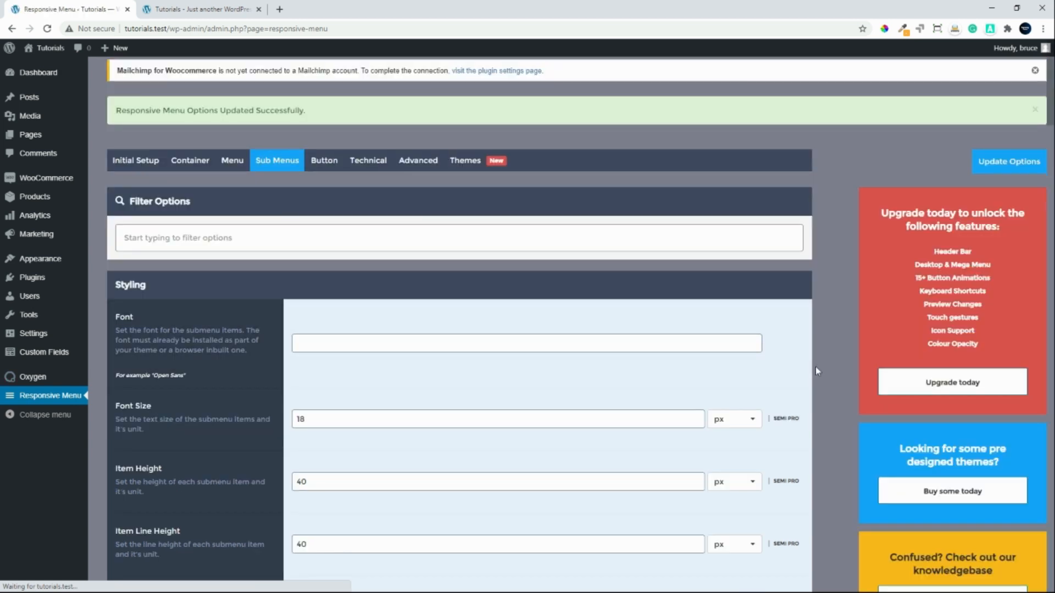
- Review the remaining submenu options, including item text, item background, trigger border, padding per child level and animations
{"action": "middle_click", "coordinate": [824, 420]}
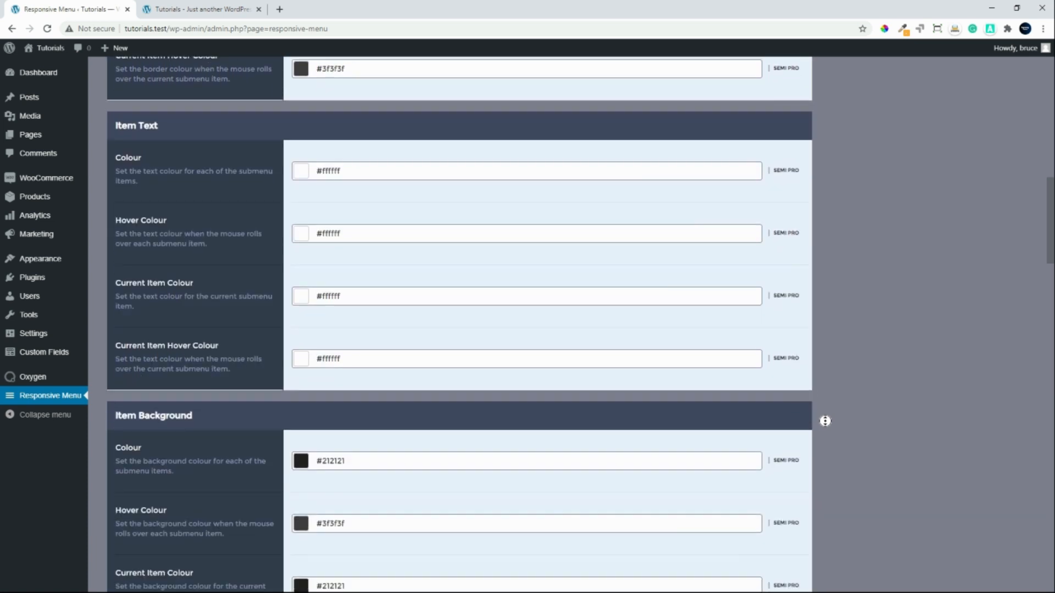
{"action": "middle_click", "coordinate": [824, 422]}
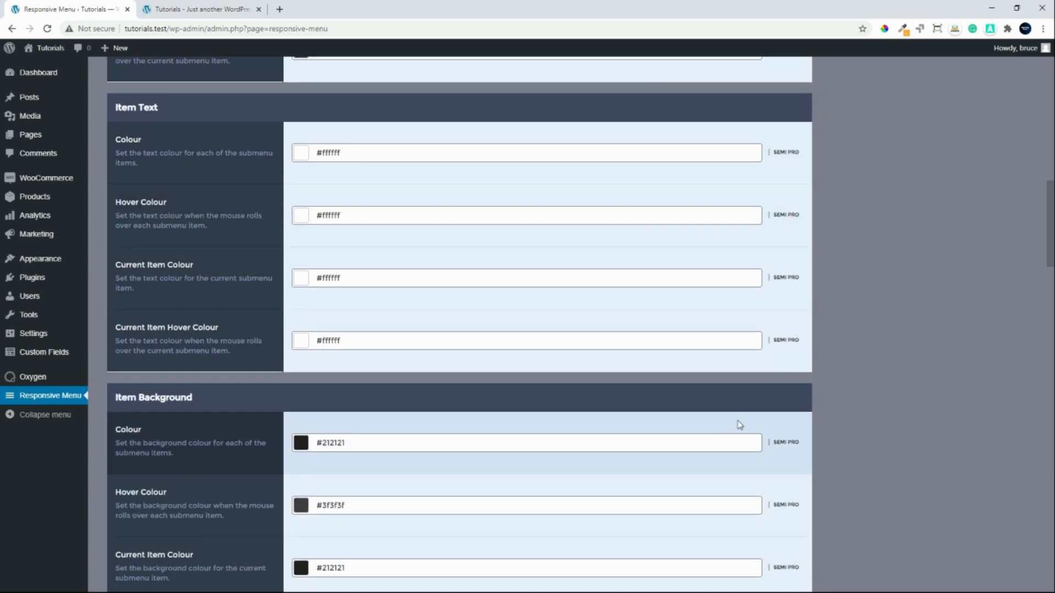
{"action": "middle_click", "coordinate": [854, 455]}
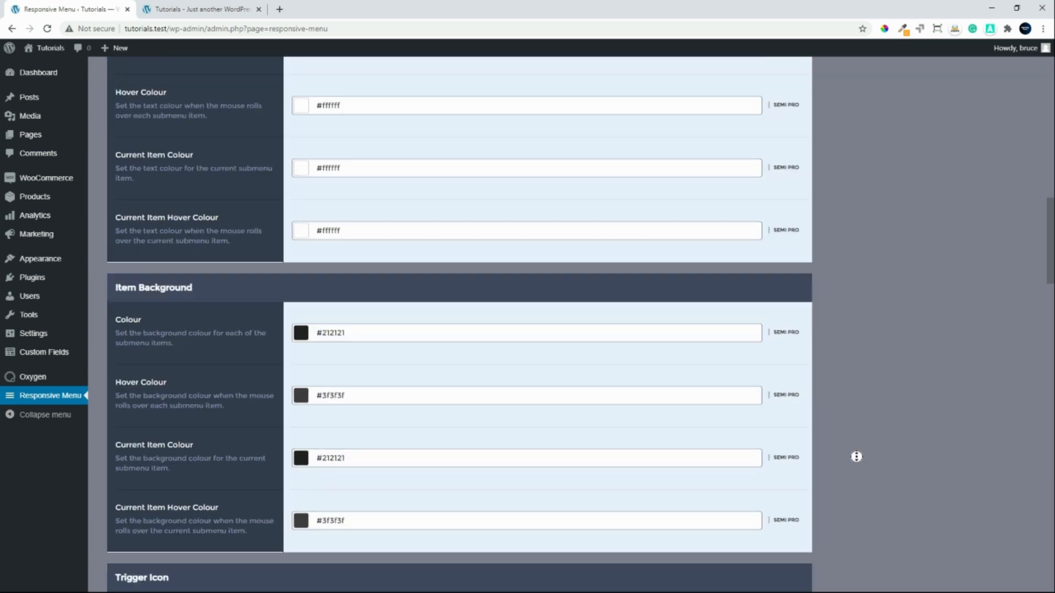
{"action": "middle_click", "coordinate": [855, 466]}
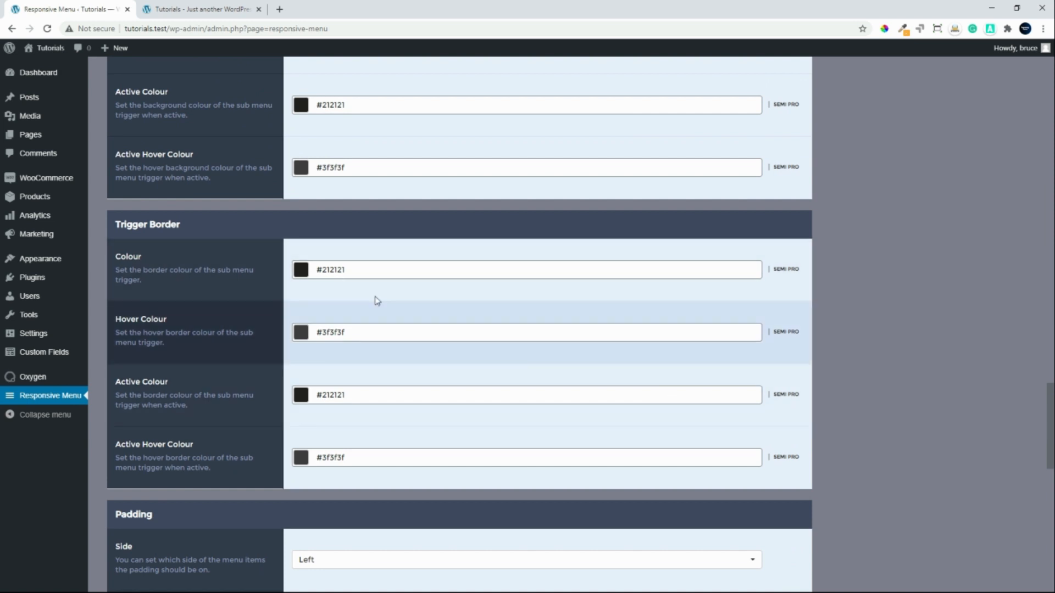
{"action": "scroll", "coordinate": [226, 423], "scroll_direction": "down", "scroll_amount": 1}
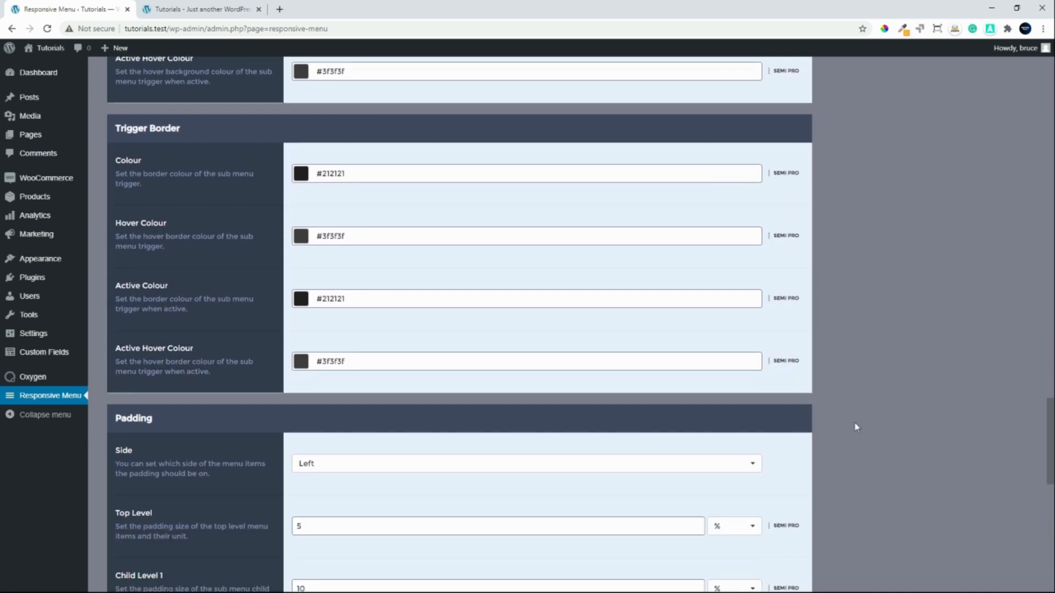
{"action": "scroll", "coordinate": [853, 423], "scroll_direction": "down", "scroll_amount": 9}
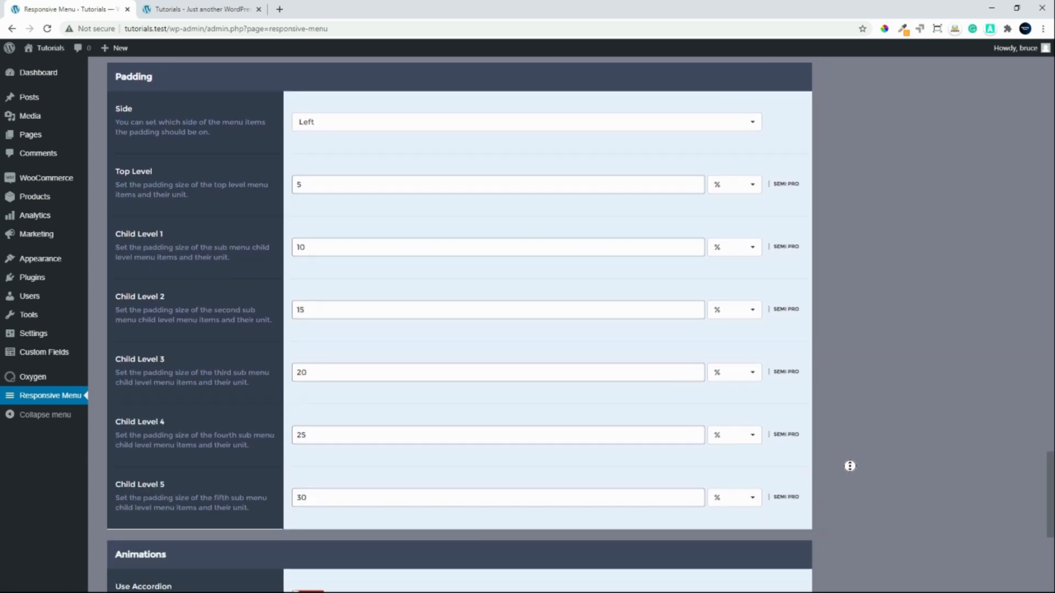
{"action": "scroll", "coordinate": [849, 466], "scroll_direction": "down", "scroll_amount": 3}
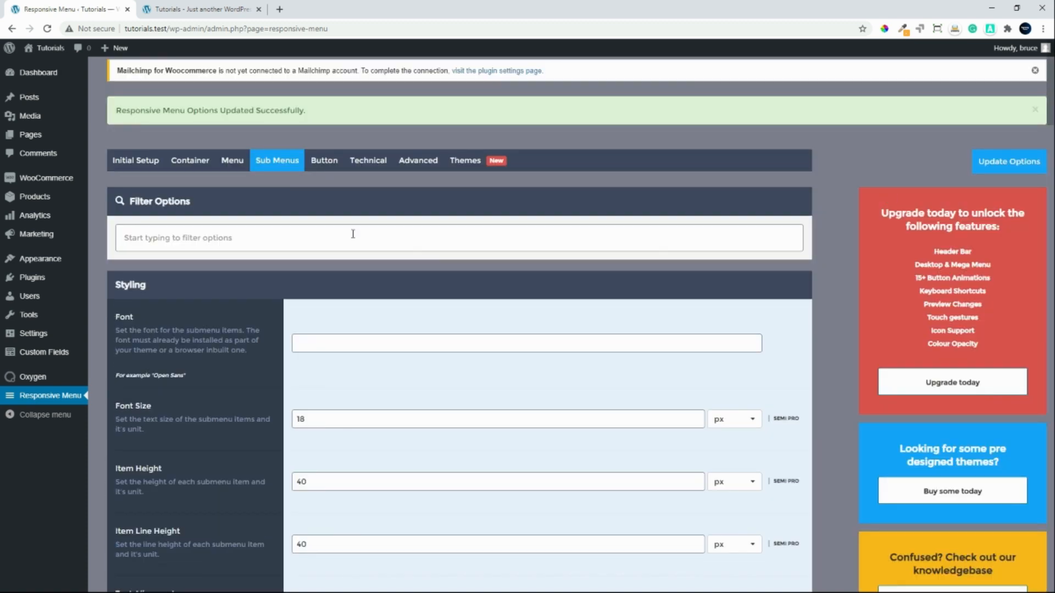
- Open the menu button's settings and look through the available animation types
{"action": "left_click", "coordinate": [330, 163]}
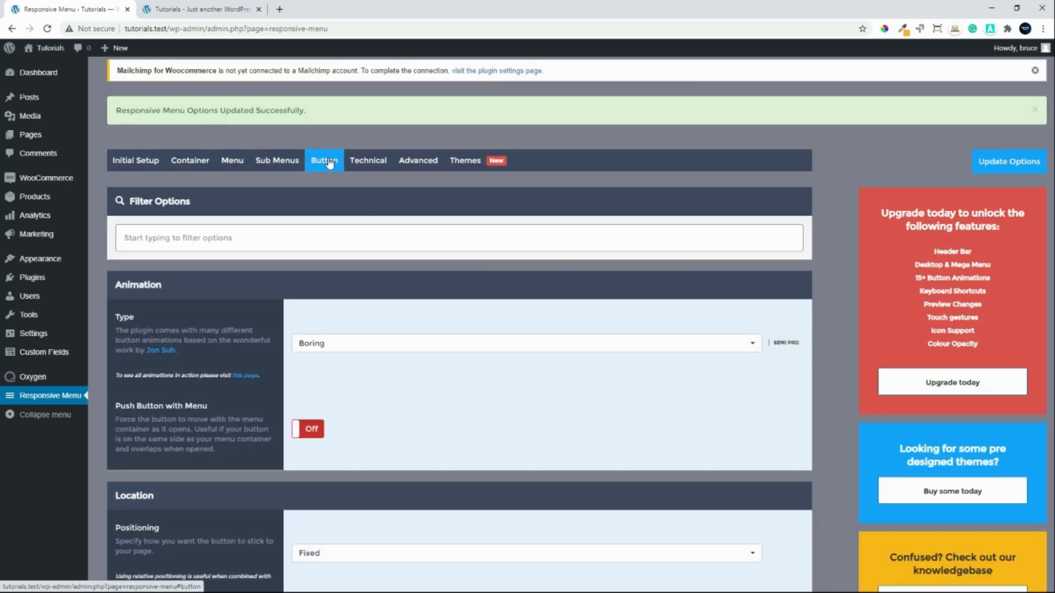
{"action": "left_click", "coordinate": [752, 345]}
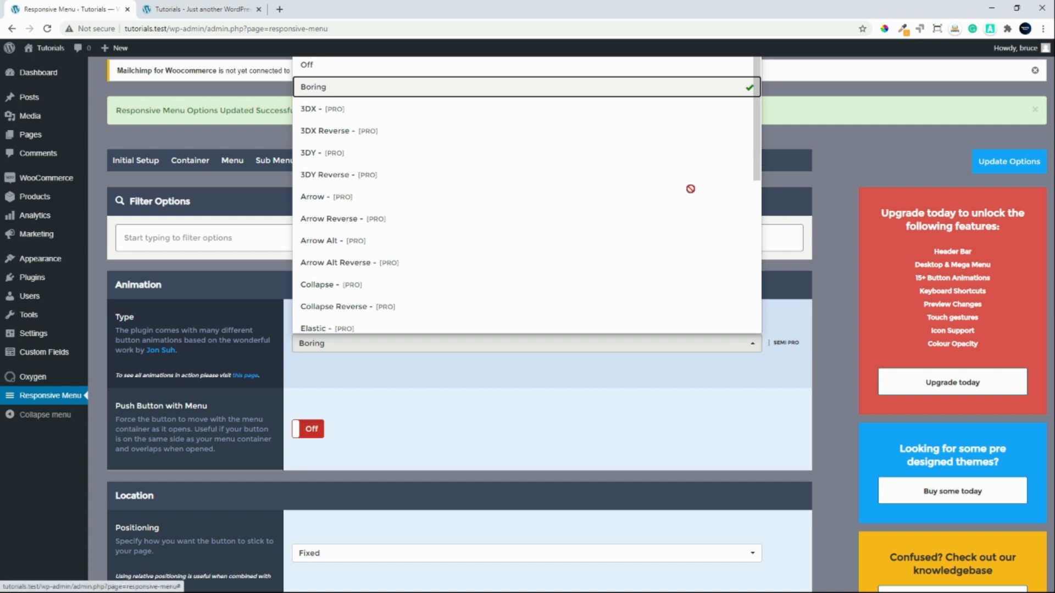
{"action": "scroll", "coordinate": [523, 262], "scroll_direction": "down", "scroll_amount": 5}
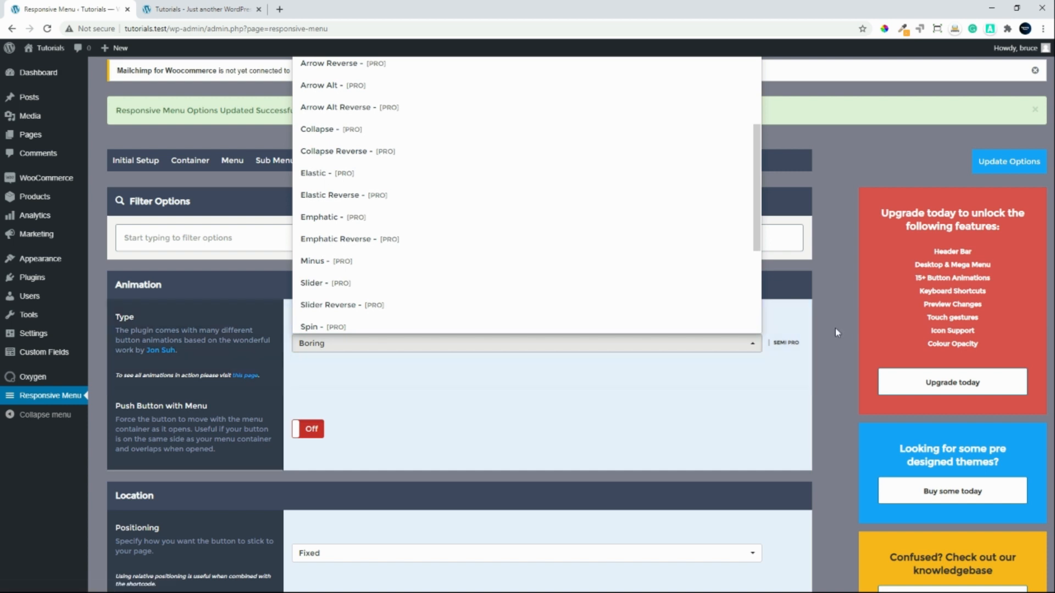
{"action": "left_click", "coordinate": [835, 332]}
- Examine the button's positioning choices, side, distances from side and top, container sizing and line sizing
{"action": "scroll", "coordinate": [595, 407], "scroll_direction": "down", "scroll_amount": 3}
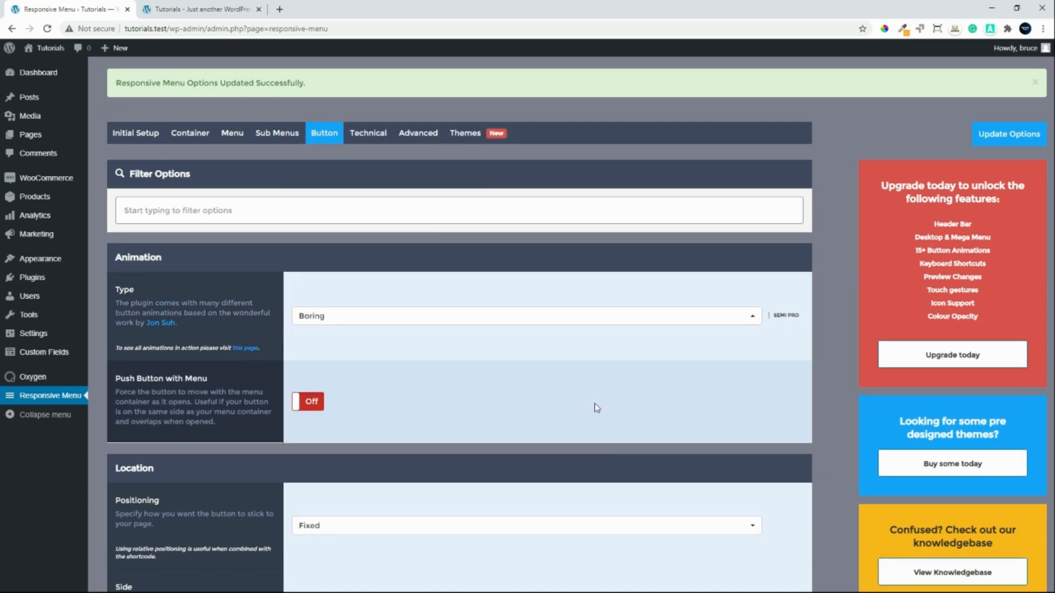
{"action": "scroll", "coordinate": [594, 405], "scroll_direction": "down", "scroll_amount": 3}
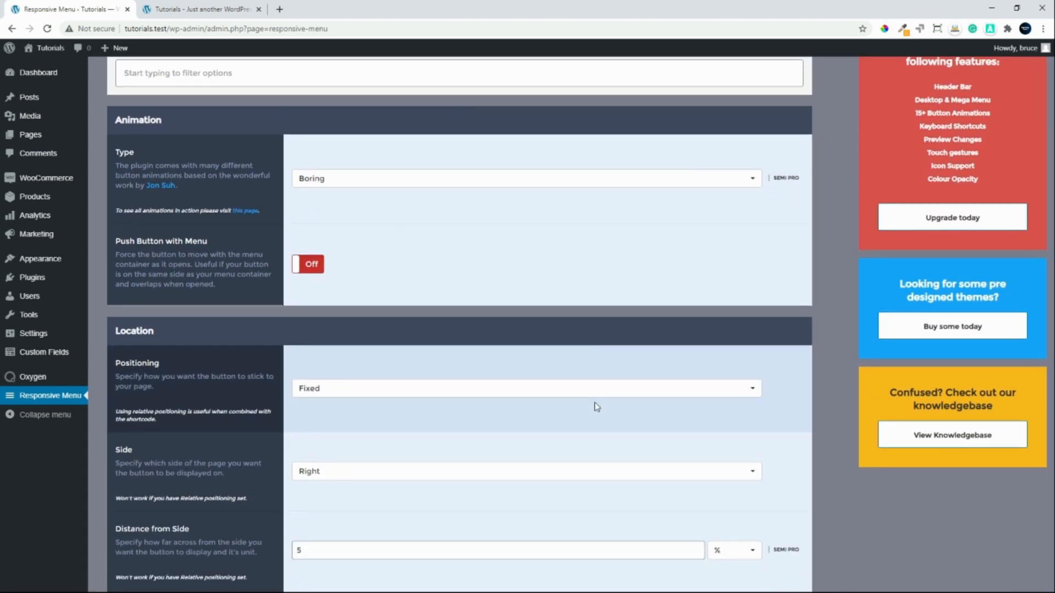
{"action": "left_click", "coordinate": [755, 391]}
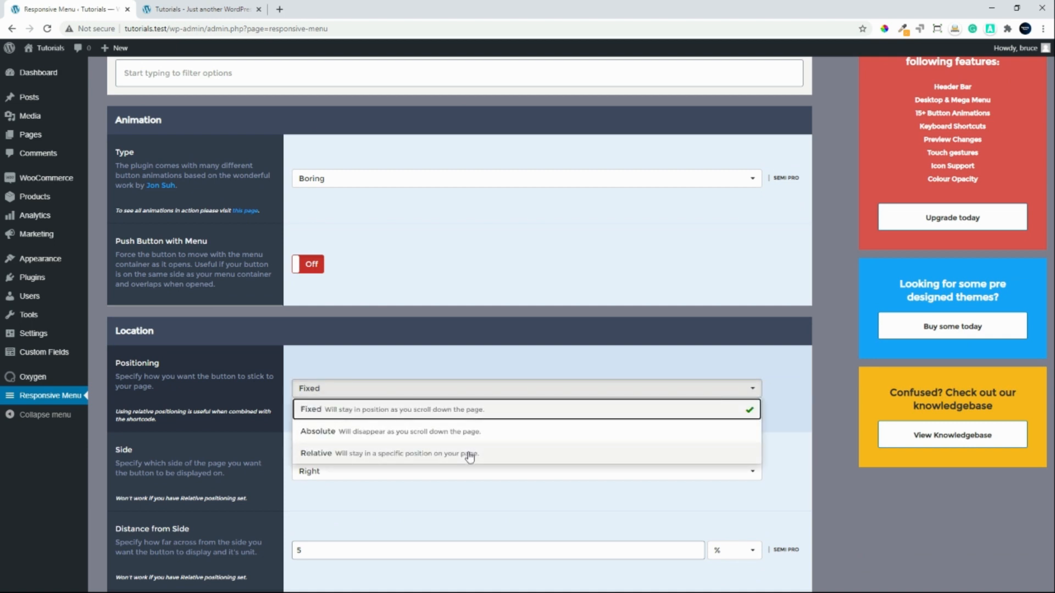
{"action": "left_click", "coordinate": [823, 365]}
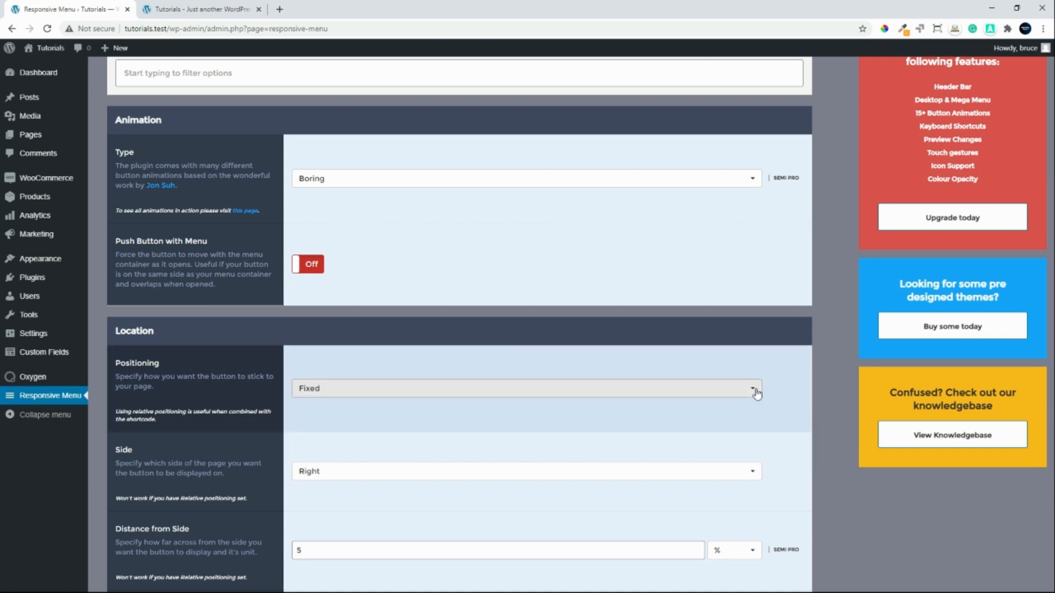
{"action": "scroll", "coordinate": [756, 392], "scroll_direction": "down", "scroll_amount": 2}
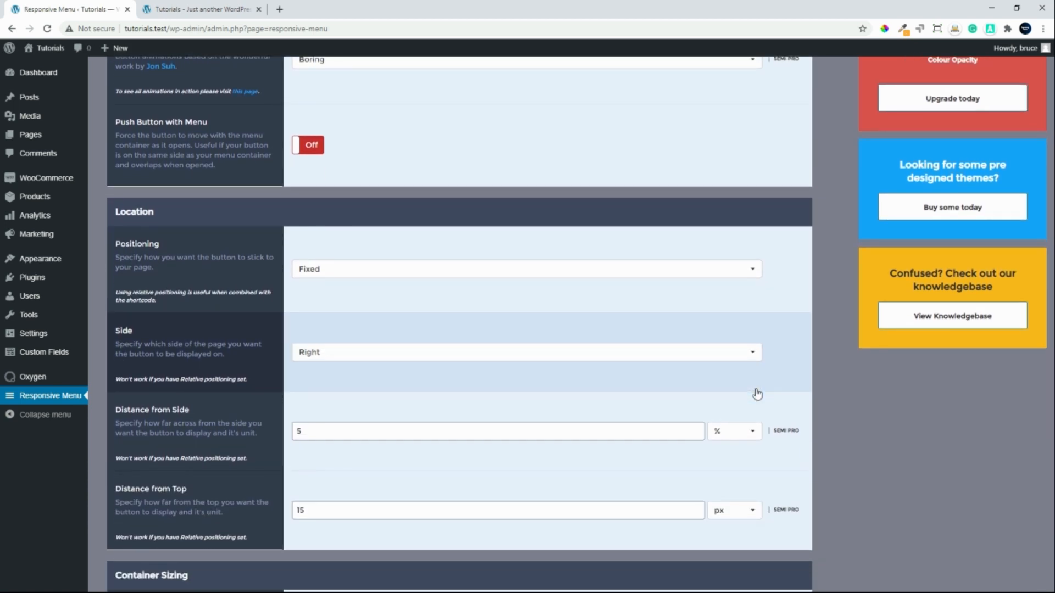
{"action": "scroll", "coordinate": [757, 393], "scroll_direction": "down", "scroll_amount": 3}
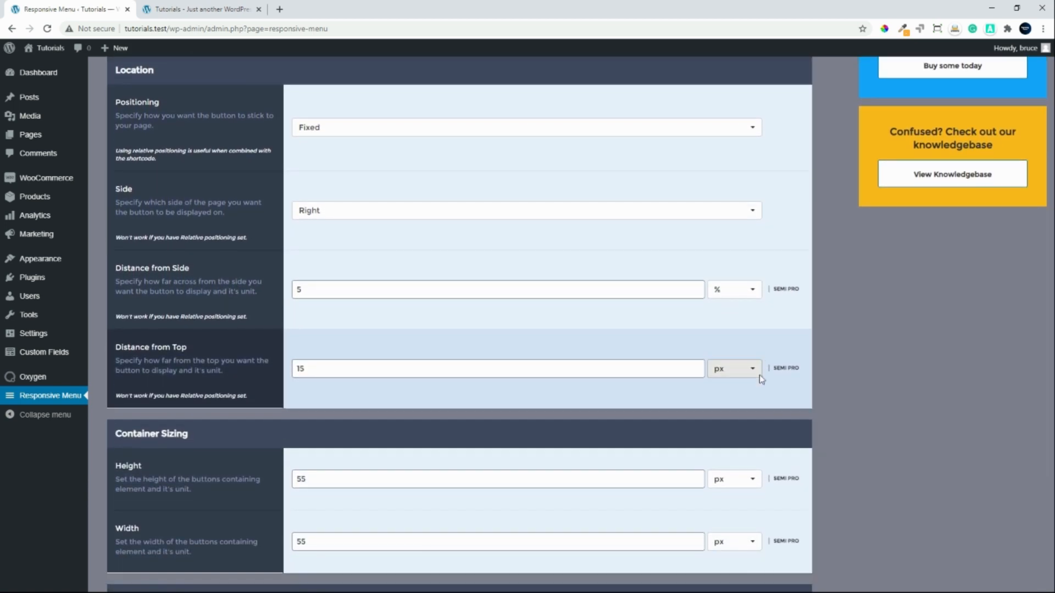
{"action": "scroll", "coordinate": [759, 375], "scroll_direction": "down", "scroll_amount": 3}
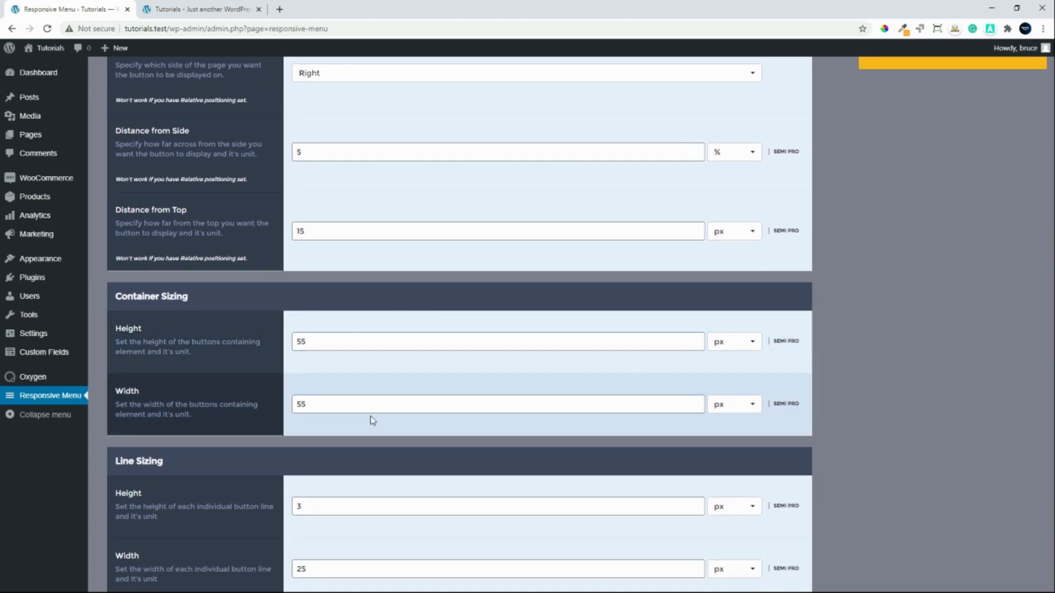
{"action": "scroll", "coordinate": [491, 429], "scroll_direction": "down", "scroll_amount": 3}
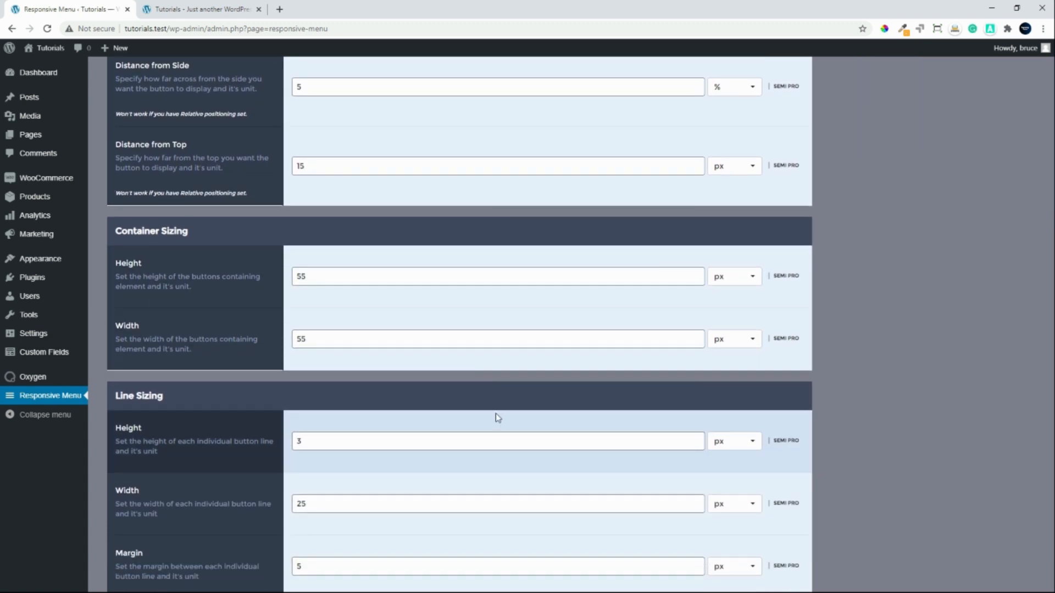
{"action": "scroll", "coordinate": [495, 413], "scroll_direction": "down", "scroll_amount": 1}
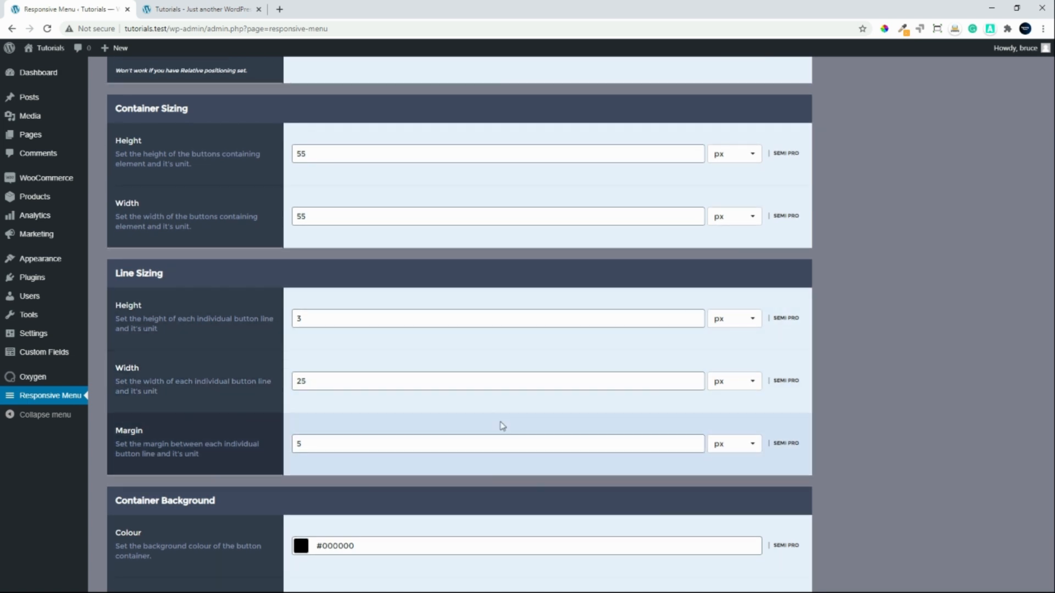
- Set the menu button's line colour to the bright yellow-green #ddff00
{"action": "middle_click", "coordinate": [827, 348]}
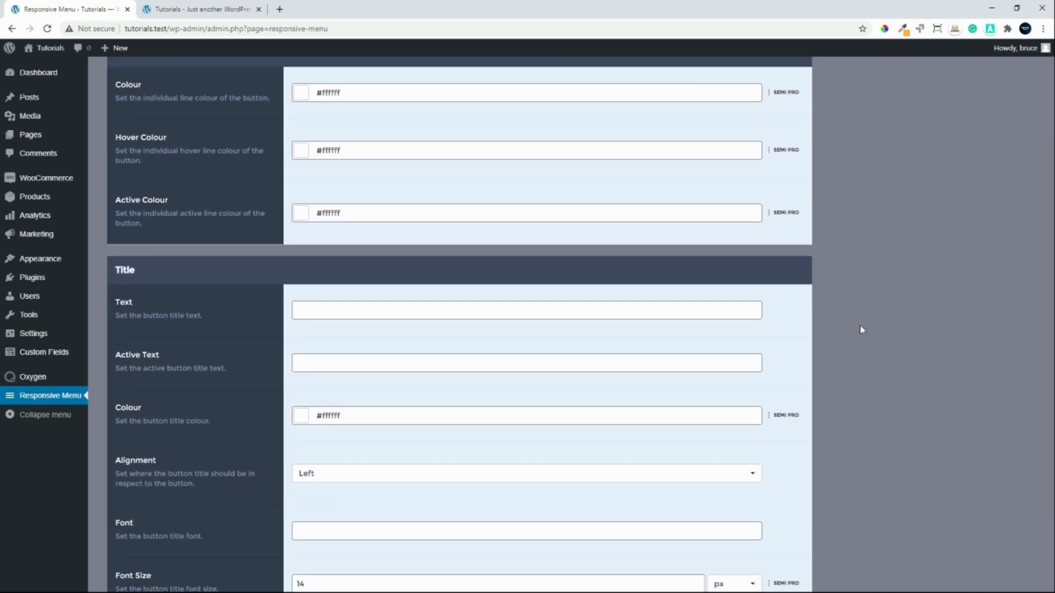
{"action": "left_click", "coordinate": [307, 91]}
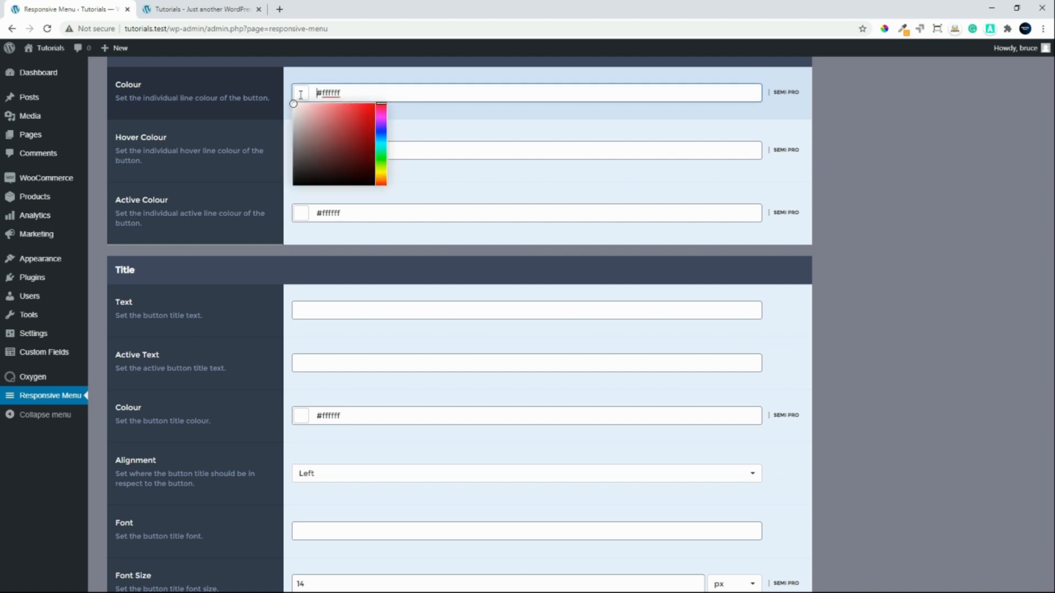
{"action": "left_click", "coordinate": [382, 170]}
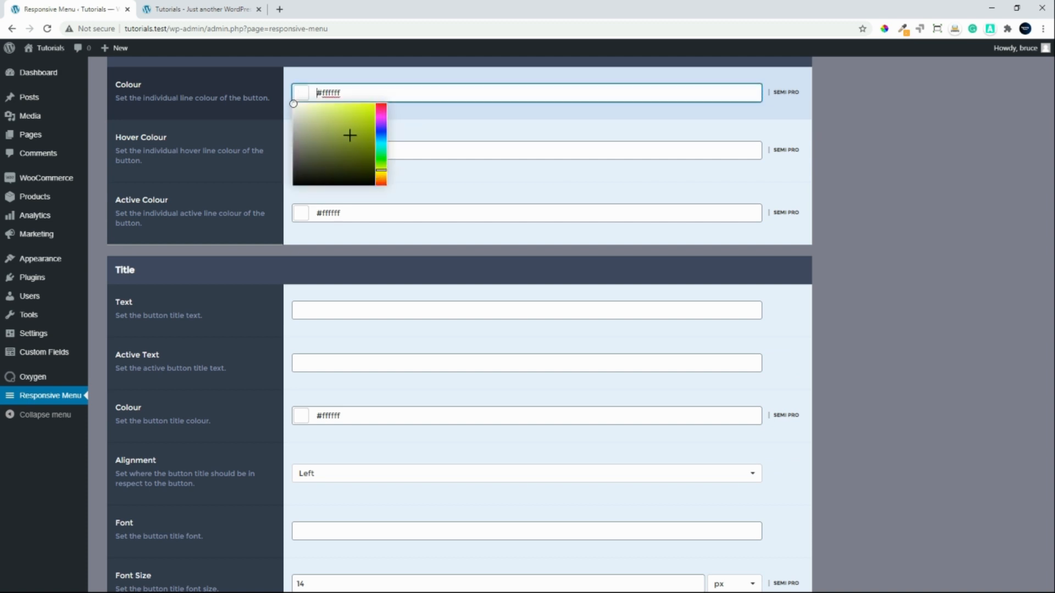
{"action": "left_click", "coordinate": [865, 215]}
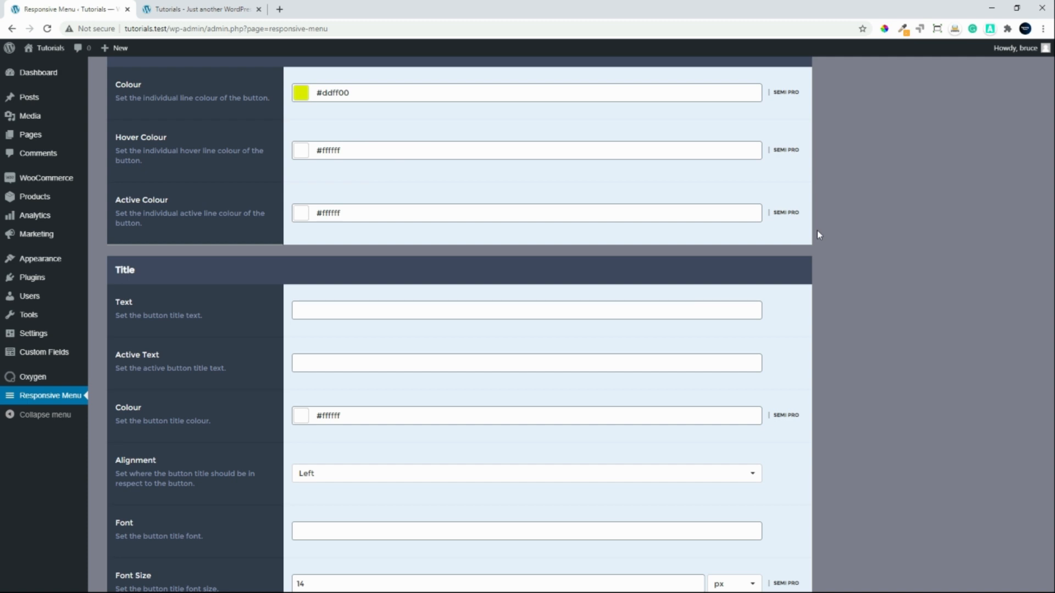
- Enter "Button" as the button's title text and review its image and advanced trigger options
{"action": "scroll", "coordinate": [819, 265], "scroll_direction": "down", "scroll_amount": 2}
{"action": "scroll", "coordinate": [819, 266], "scroll_direction": "down", "scroll_amount": 7}
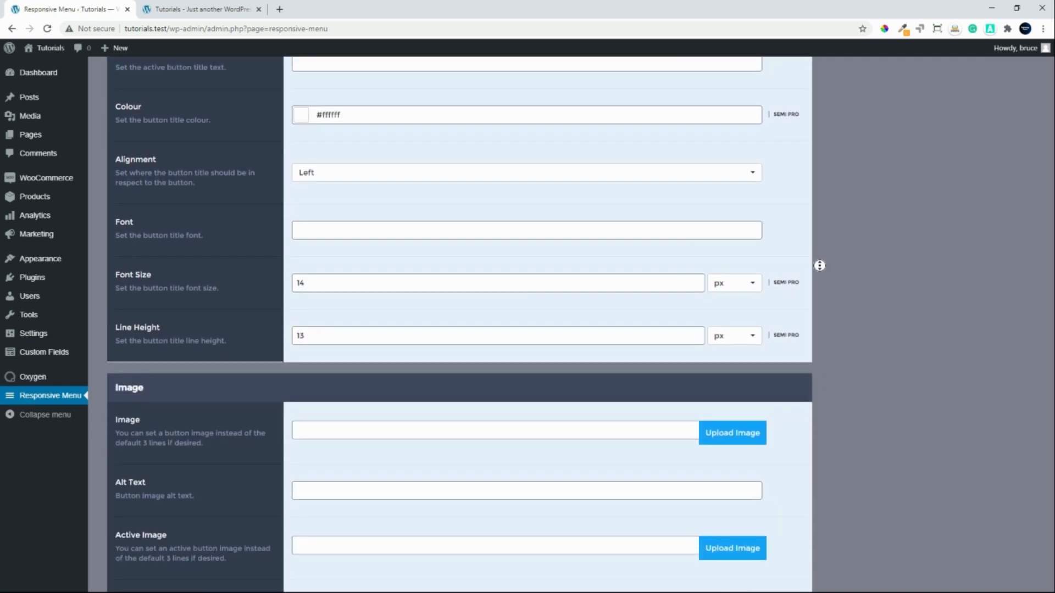
{"action": "scroll", "coordinate": [840, 201], "scroll_direction": "up", "scroll_amount": 7}
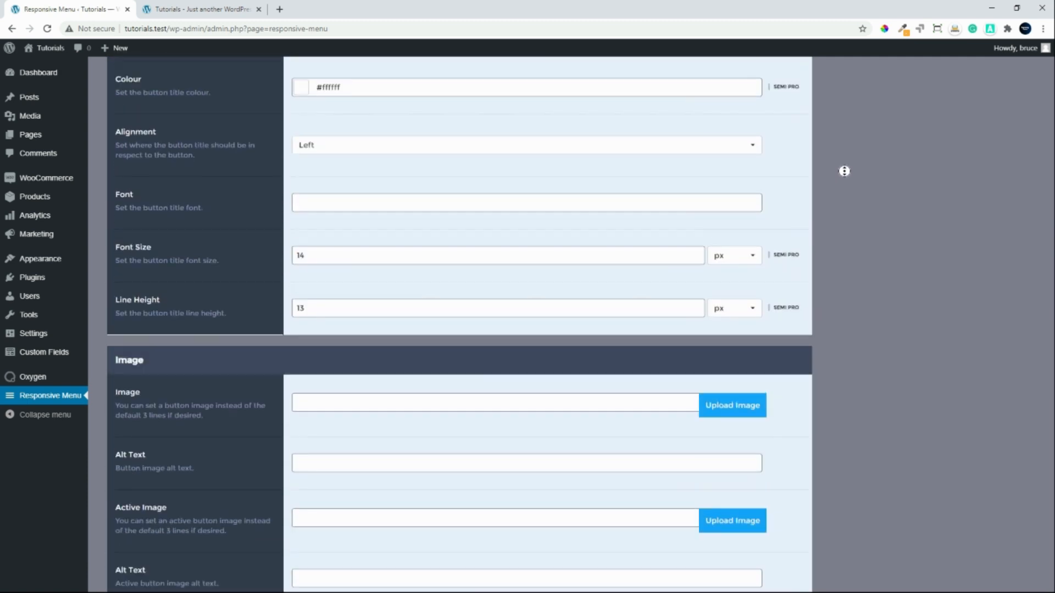
{"action": "scroll", "coordinate": [774, 217], "scroll_direction": "up", "scroll_amount": 1}
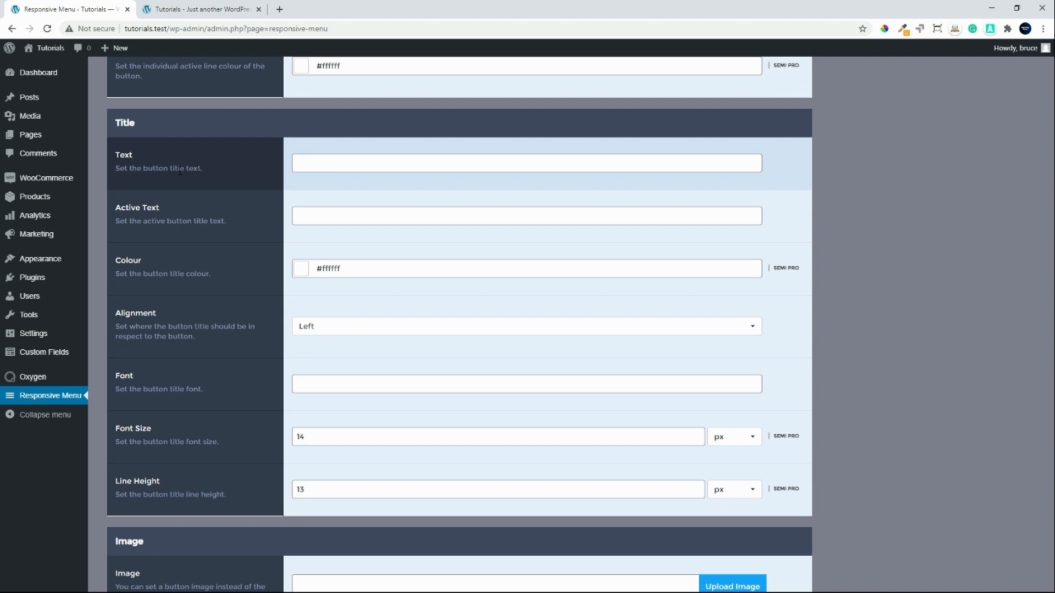
{"action": "left_click", "coordinate": [329, 161]}
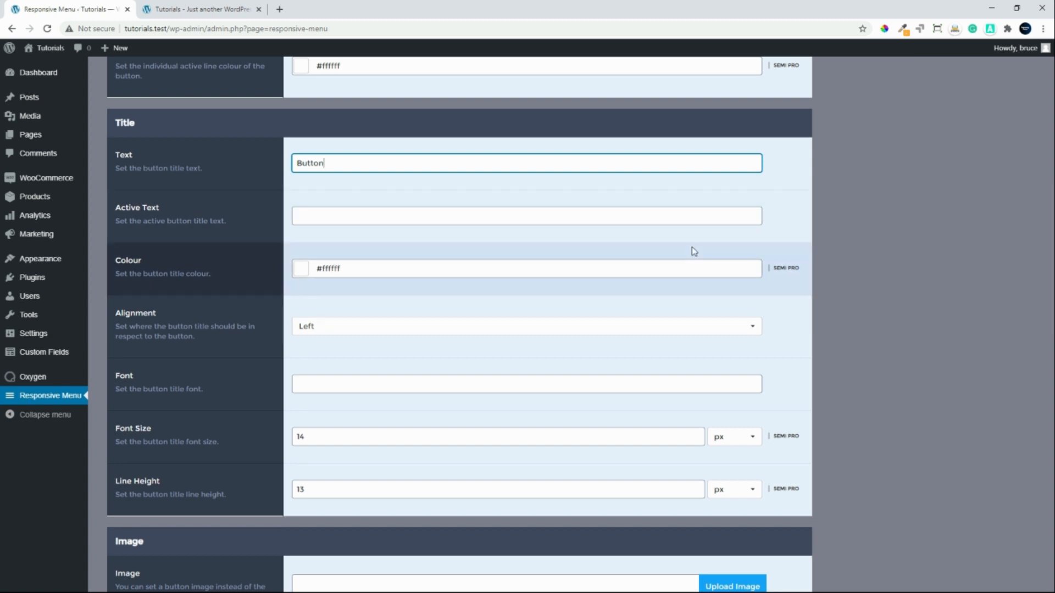
{"action": "middle_click", "coordinate": [855, 302]}
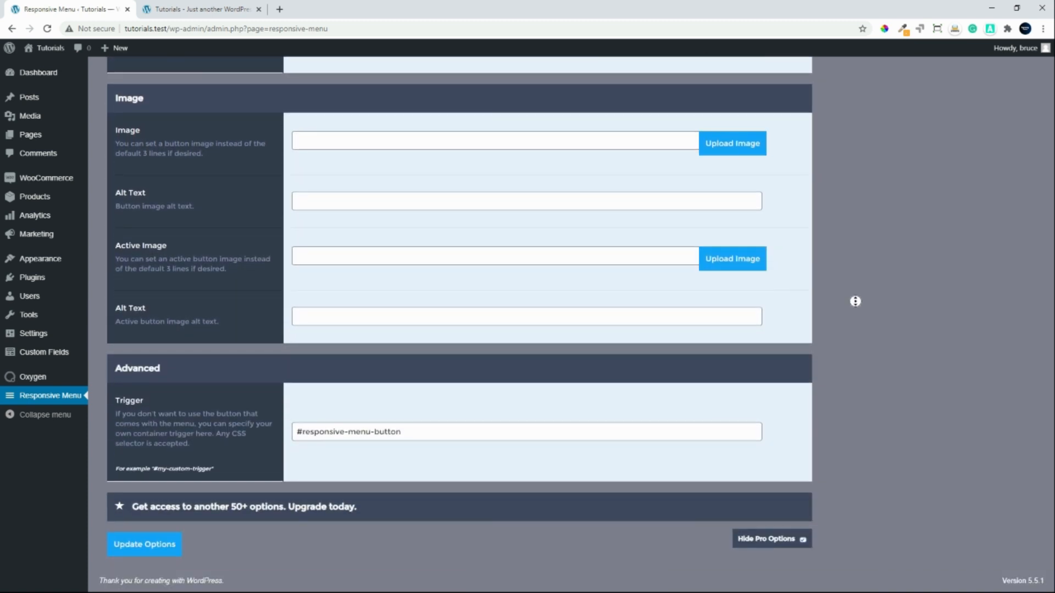
{"action": "middle_click", "coordinate": [856, 304]}
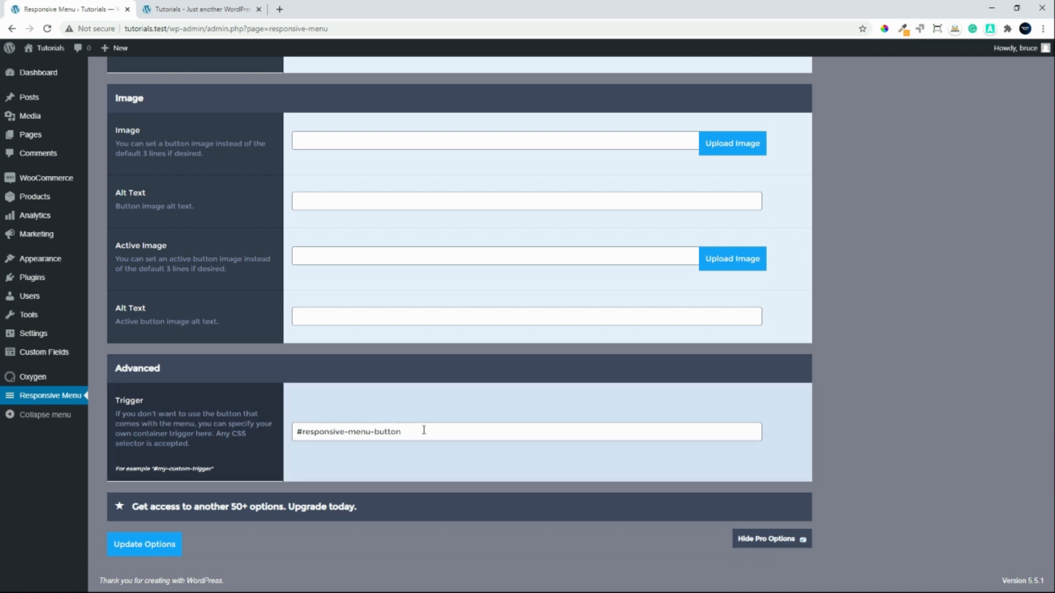
- Save the menu button options and check the button by opening and closing the menu in the reloaded mobile preview
{"action": "left_click", "coordinate": [425, 433]}
{"action": "key", "text": "Return"}
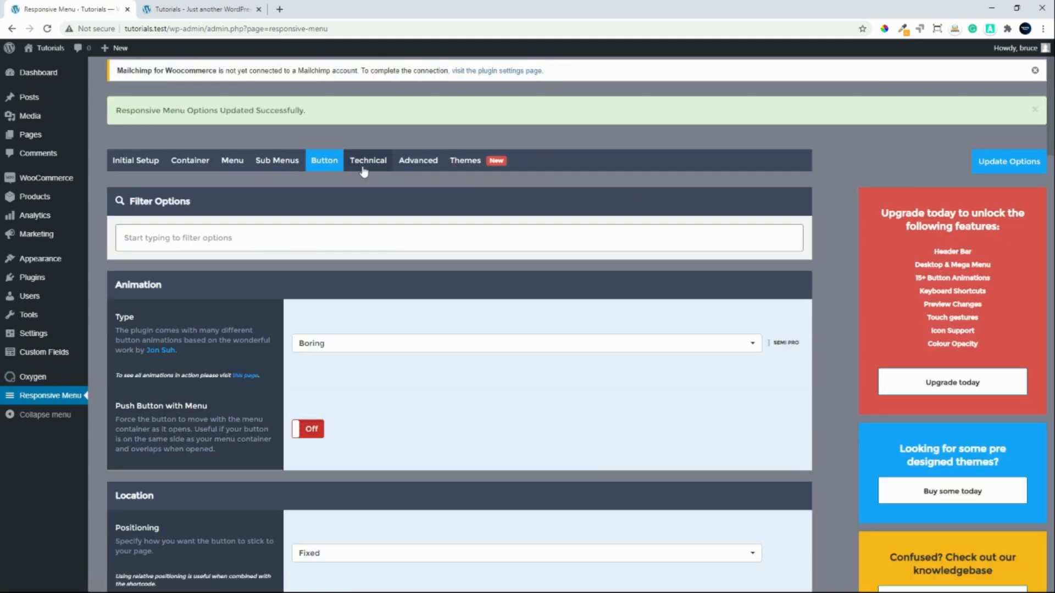
{"action": "left_click", "coordinate": [167, 9]}
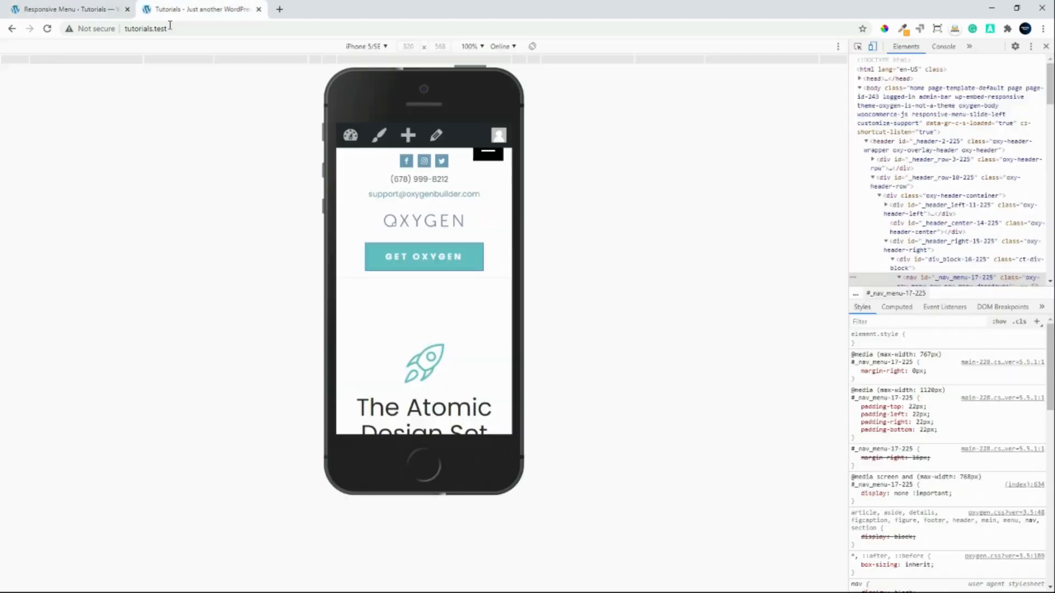
{"action": "left_click", "coordinate": [47, 29]}
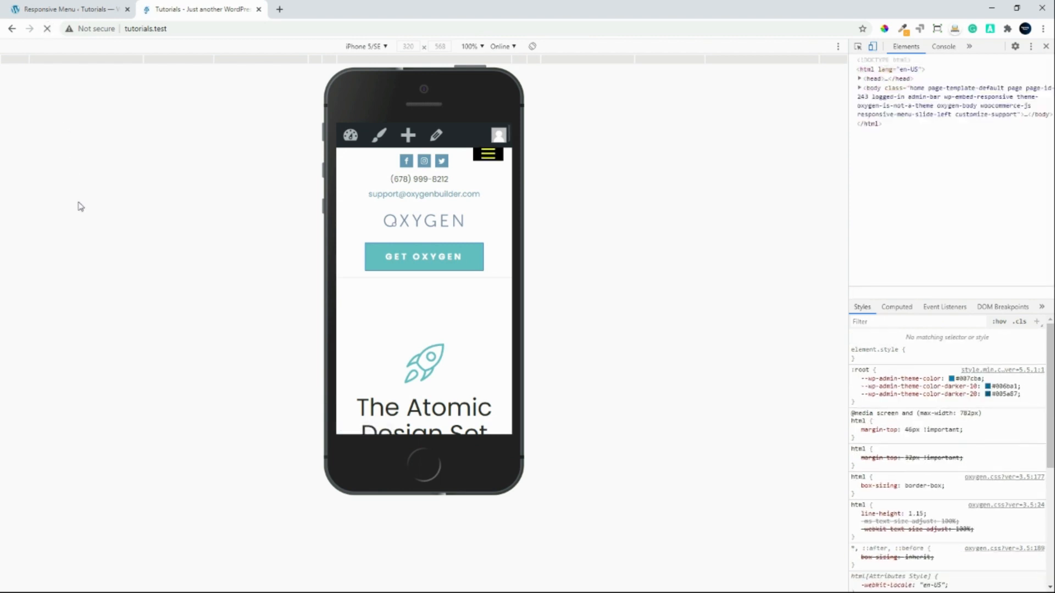
{"action": "left_click", "coordinate": [488, 154]}
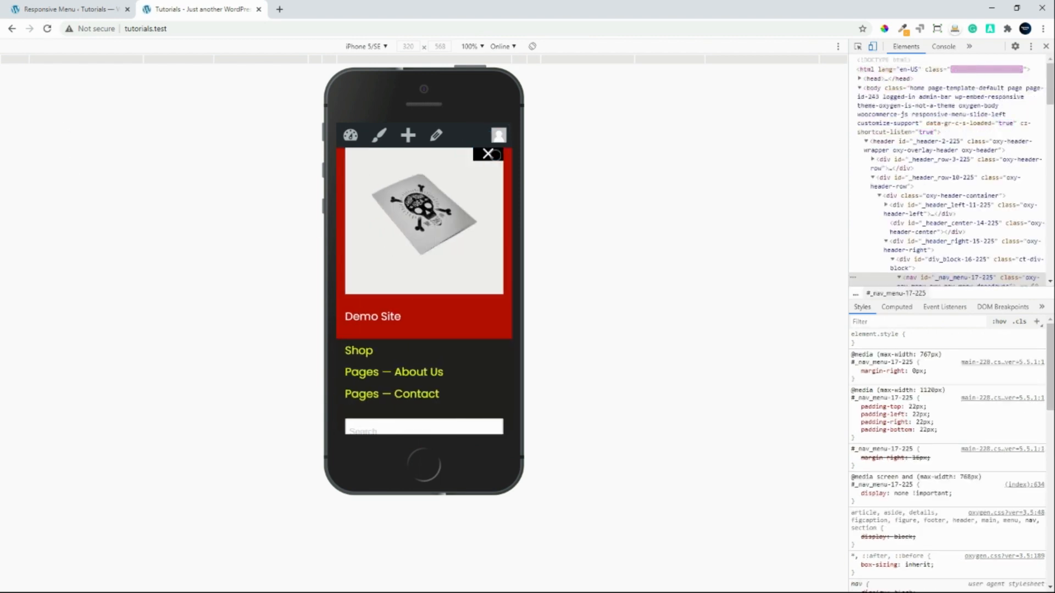
{"action": "left_click", "coordinate": [486, 152]}
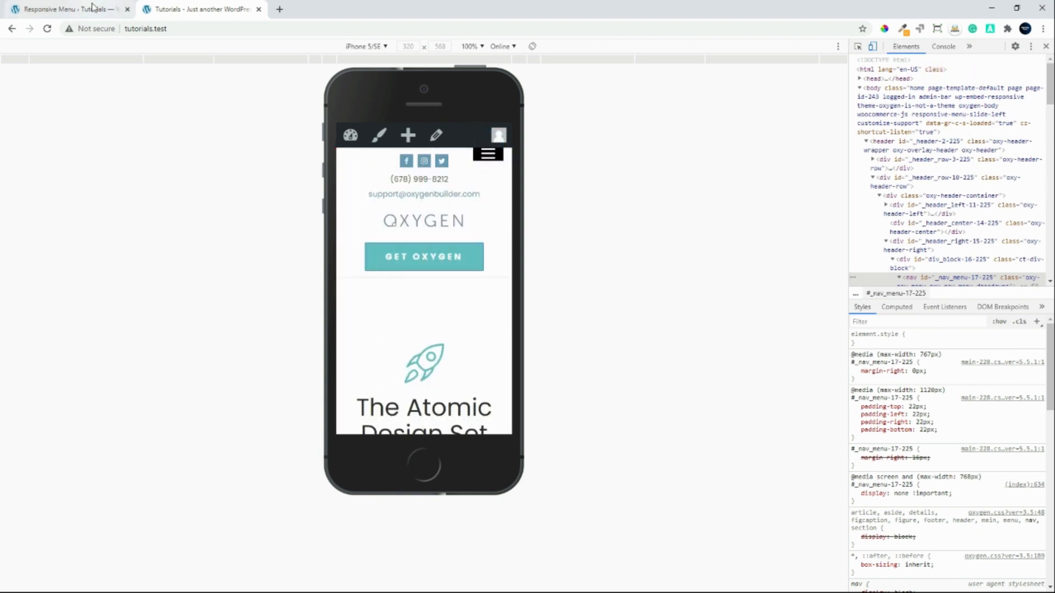
- Review the plugin's technical settings: admin theme, script options, settings import and export, and the reset and database rebuild options
{"action": "left_click", "coordinate": [75, 9]}
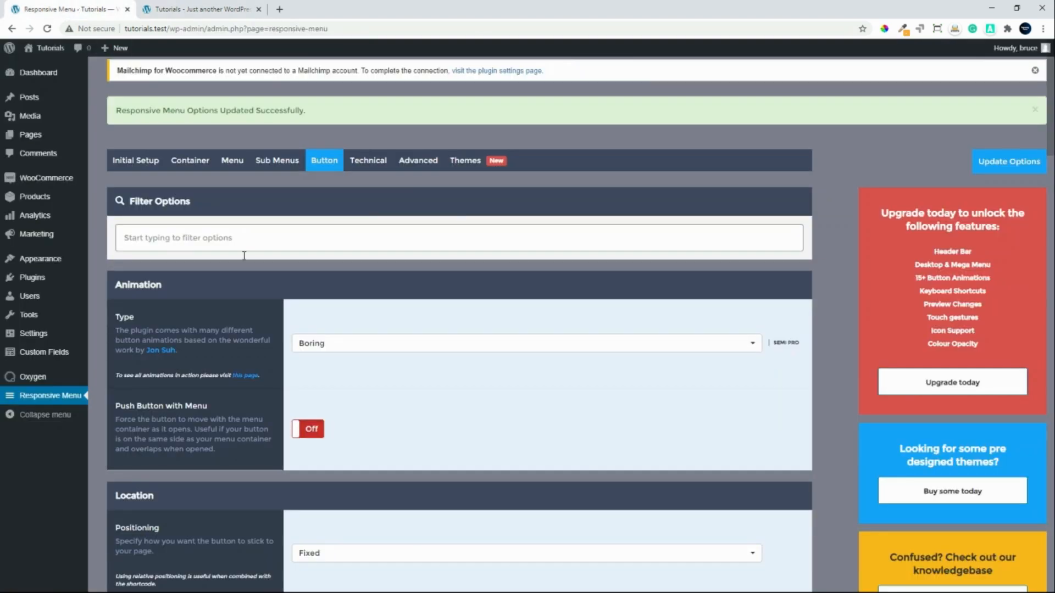
{"action": "left_click", "coordinate": [365, 161]}
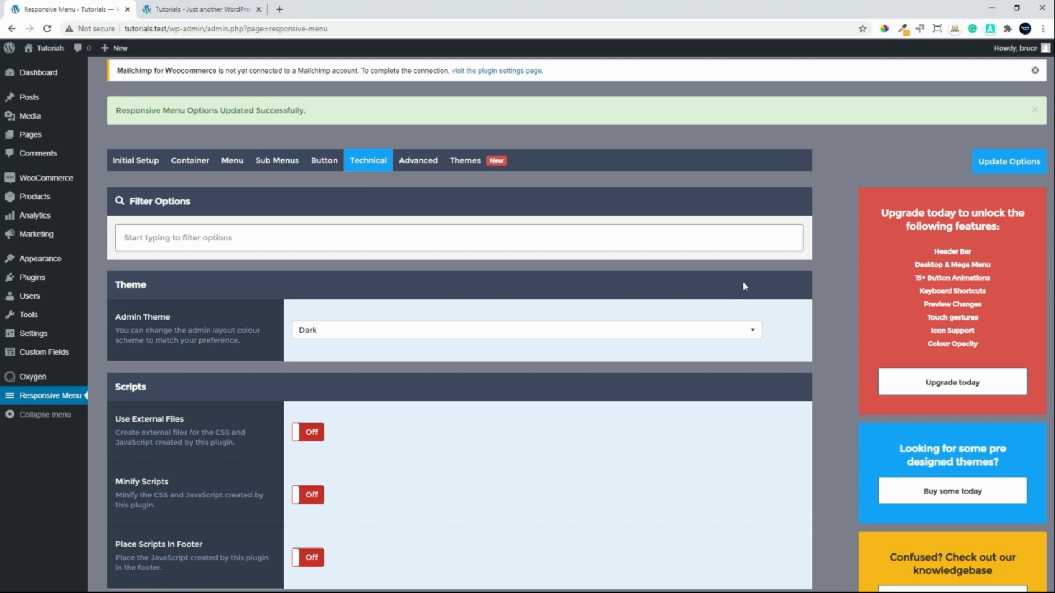
{"action": "left_click", "coordinate": [530, 331]}
{"action": "left_click", "coordinate": [530, 332]}
{"action": "scroll", "coordinate": [643, 404], "scroll_direction": "down", "scroll_amount": 3}
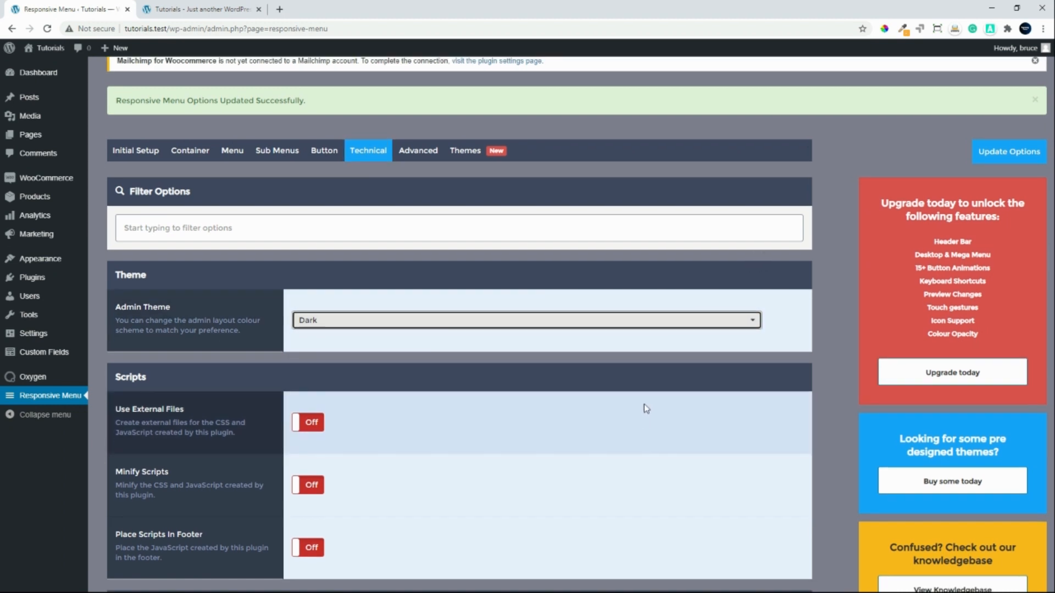
{"action": "scroll", "coordinate": [650, 412], "scroll_direction": "down", "scroll_amount": 1}
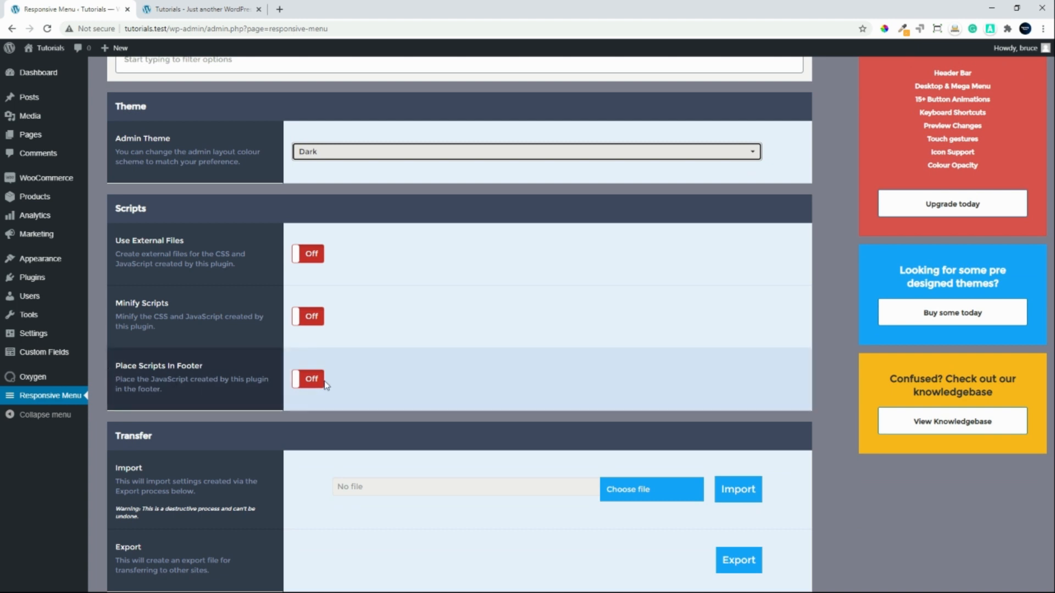
{"action": "scroll", "coordinate": [326, 384], "scroll_direction": "down", "scroll_amount": 2}
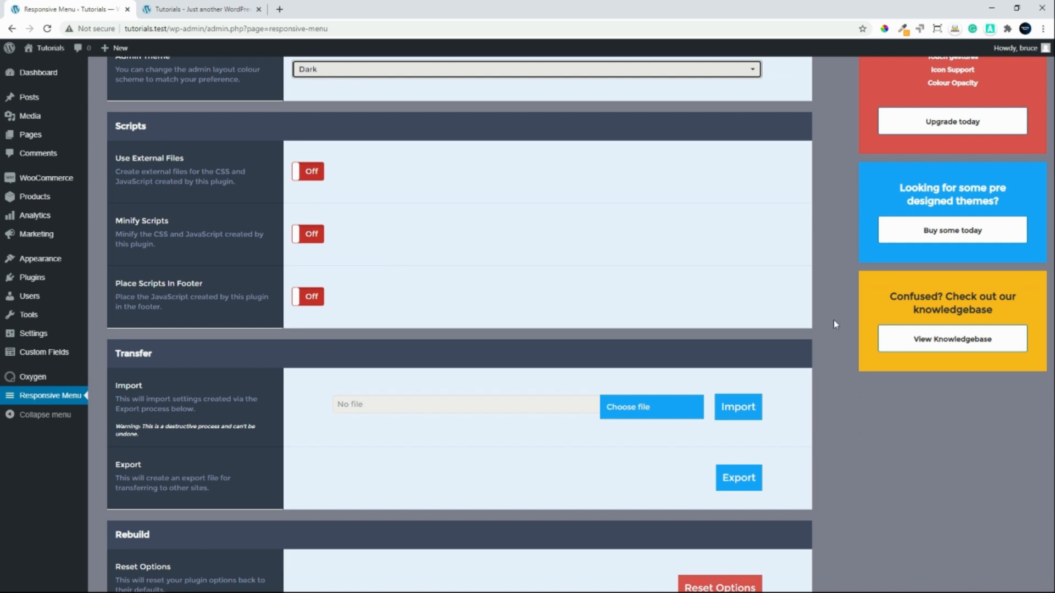
{"action": "middle_click", "coordinate": [833, 324]}
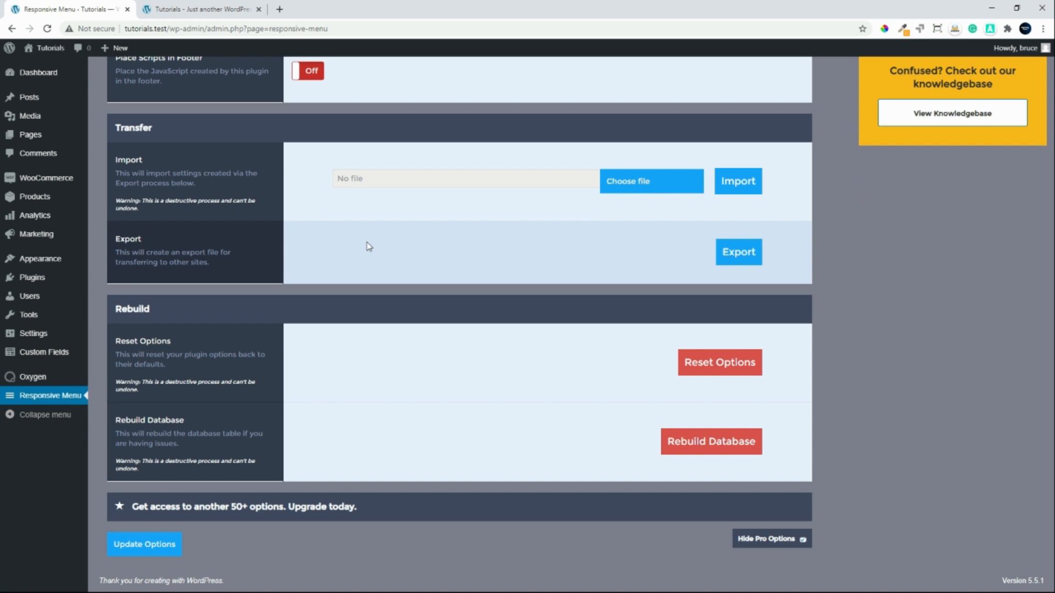
{"action": "scroll", "coordinate": [368, 247], "scroll_direction": "up", "scroll_amount": 1}
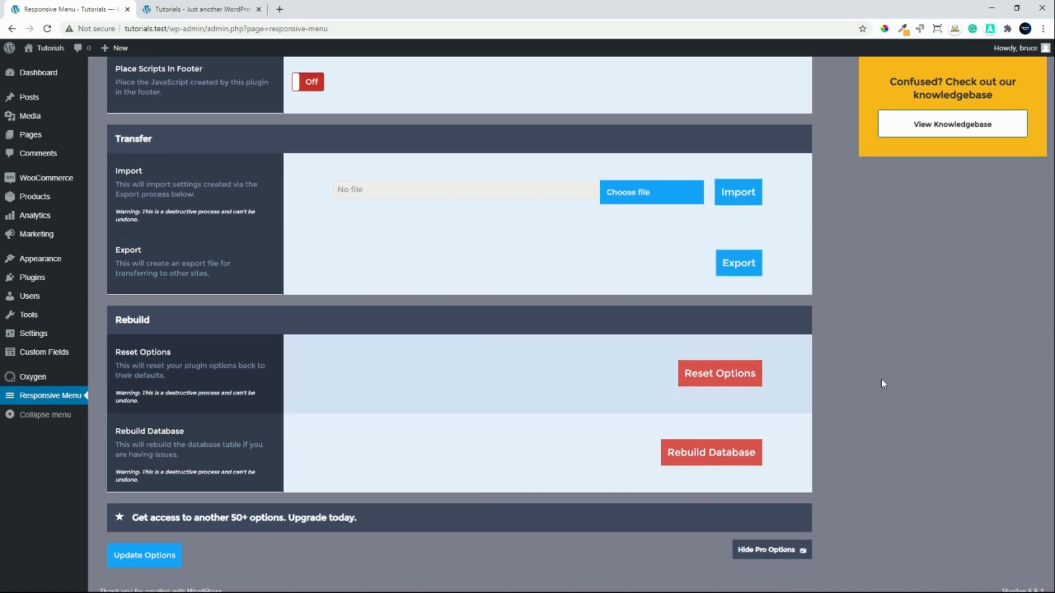
{"action": "scroll", "coordinate": [914, 421], "scroll_direction": "up", "scroll_amount": 2}
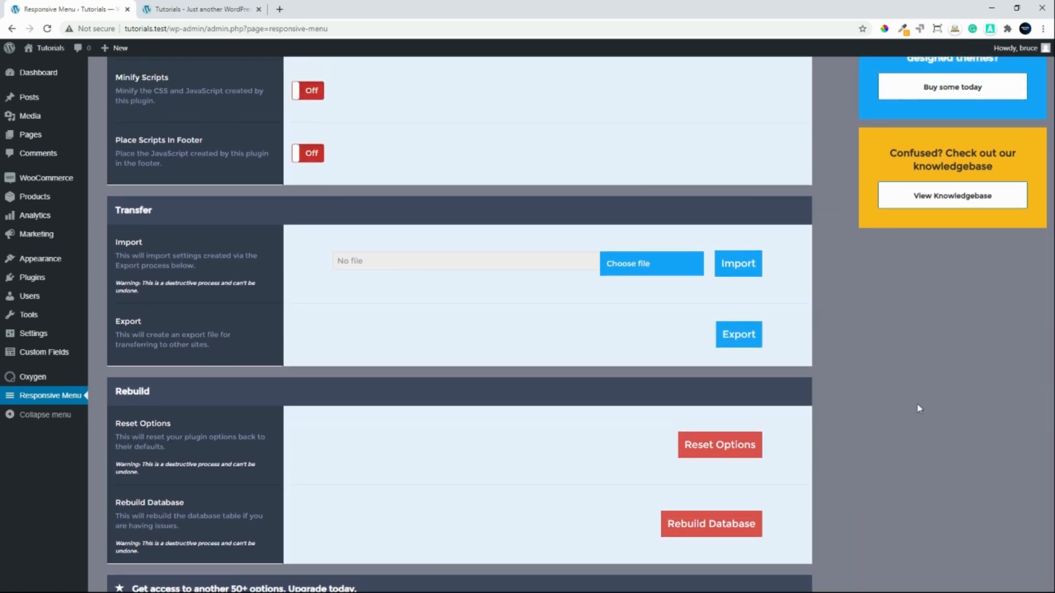
{"action": "scroll", "coordinate": [911, 312], "scroll_direction": "up", "scroll_amount": 6}
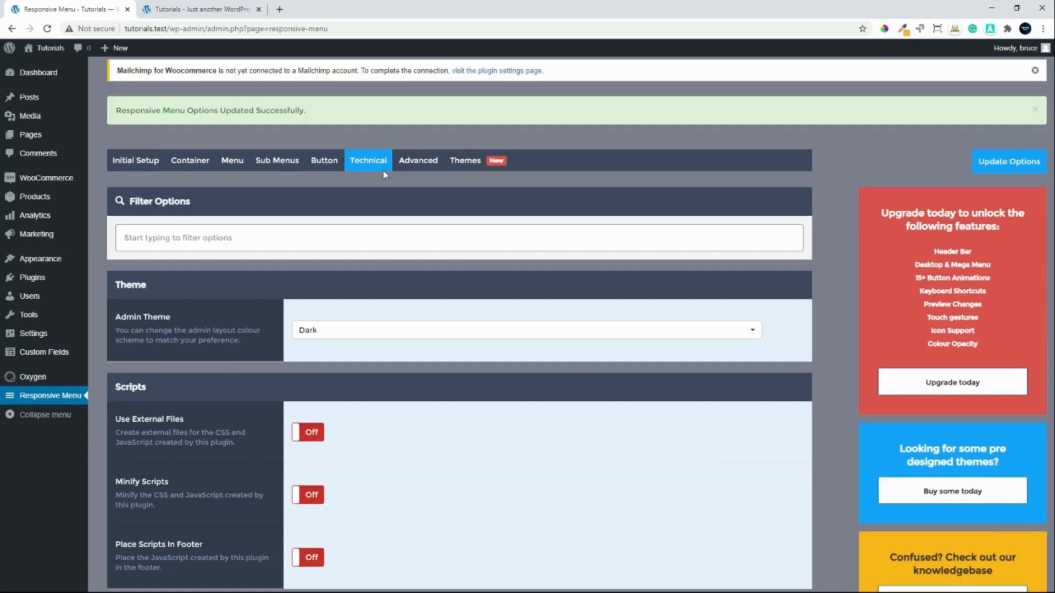
- Examine the advanced settings for container, colour and submenu animation speeds and the shortcode option
{"action": "left_click", "coordinate": [416, 163]}
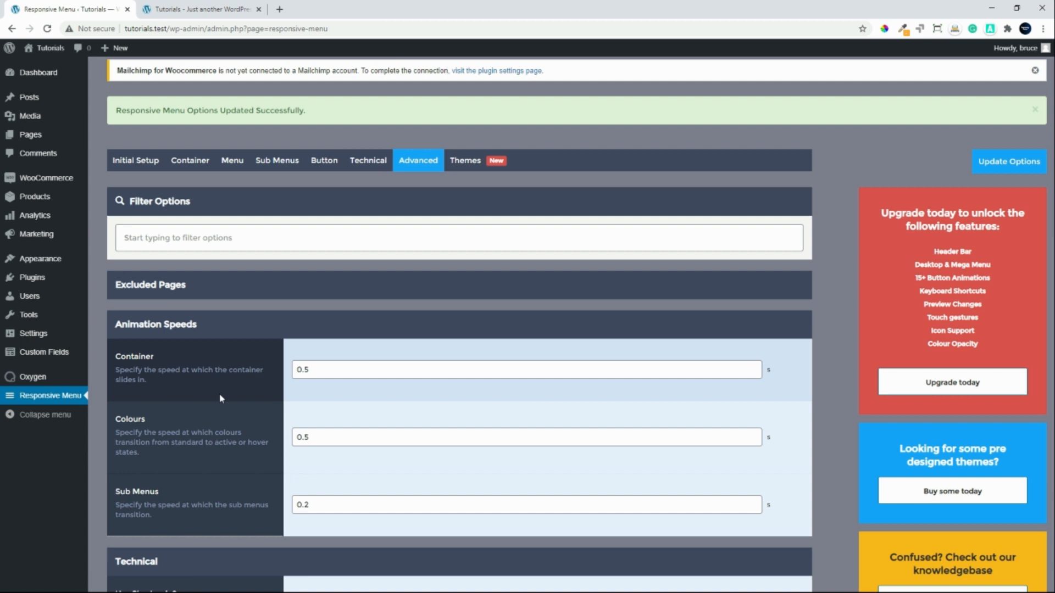
{"action": "scroll", "coordinate": [220, 398], "scroll_direction": "down", "scroll_amount": 3}
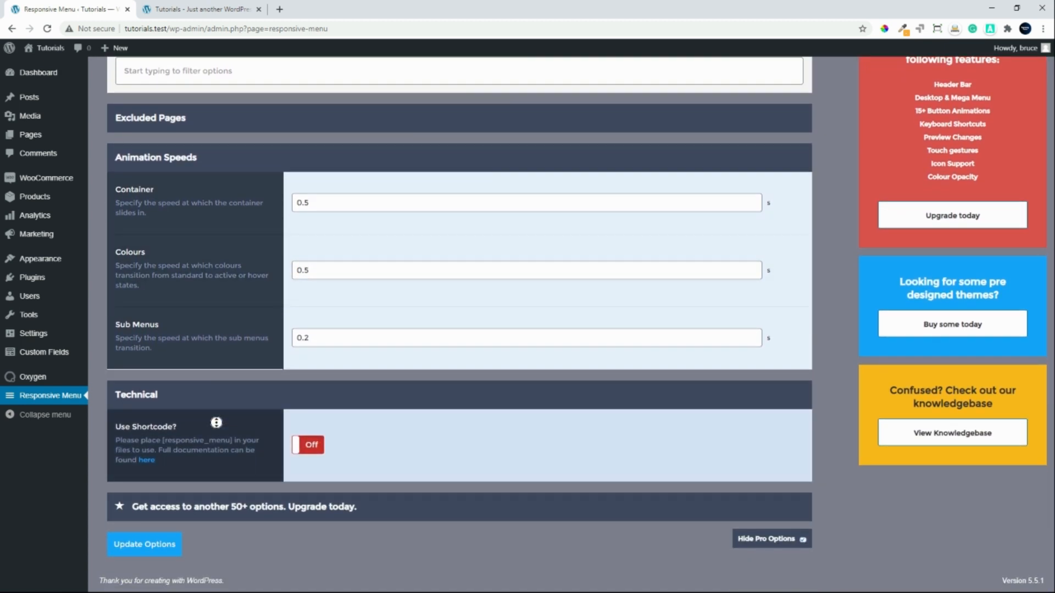
{"action": "scroll", "coordinate": [219, 423], "scroll_direction": "up", "scroll_amount": 2}
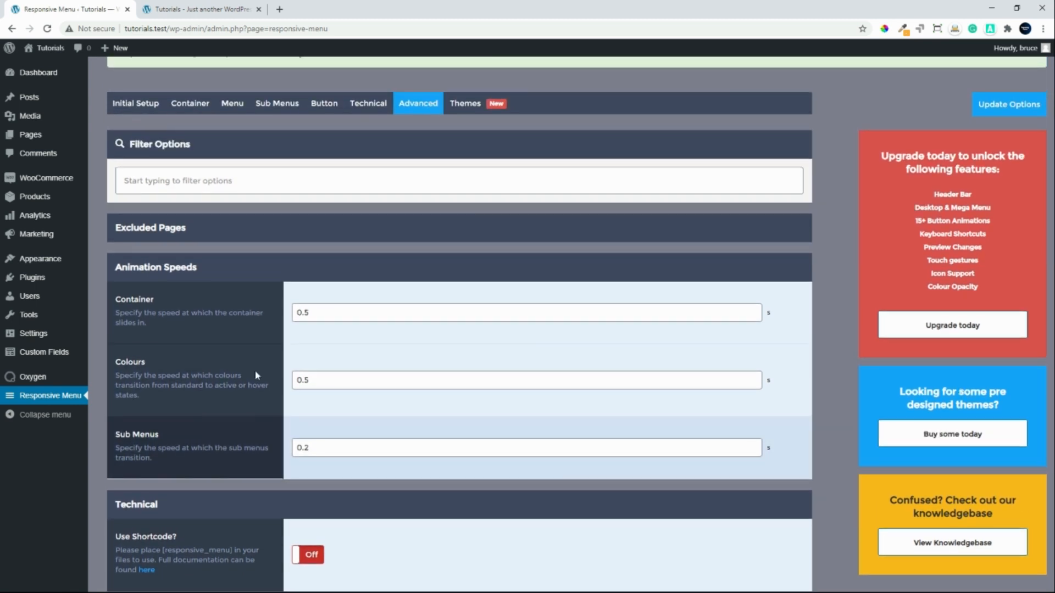
- Look through the plugin's theme settings, including the menu theme choices and the theme upload option
{"action": "left_click", "coordinate": [470, 104]}
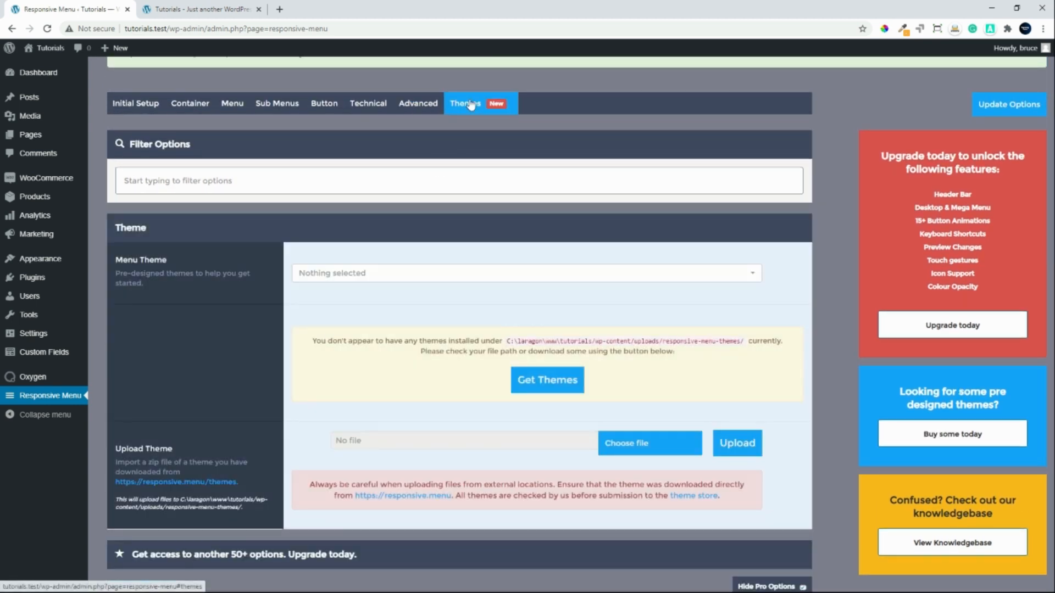
{"action": "left_click", "coordinate": [719, 275]}
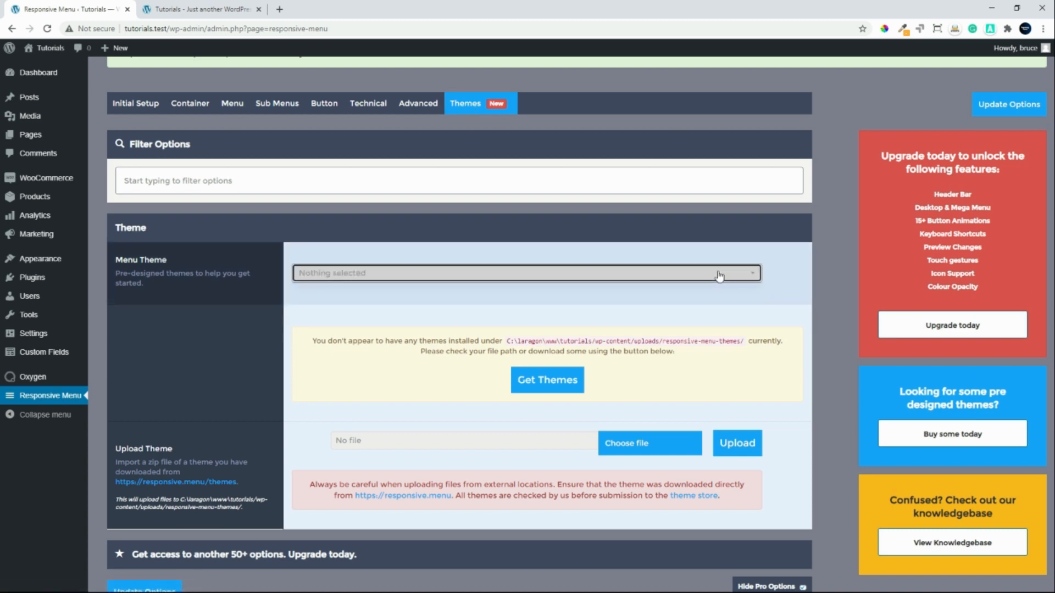
{"action": "scroll", "coordinate": [203, 456], "scroll_direction": "down", "scroll_amount": 1}
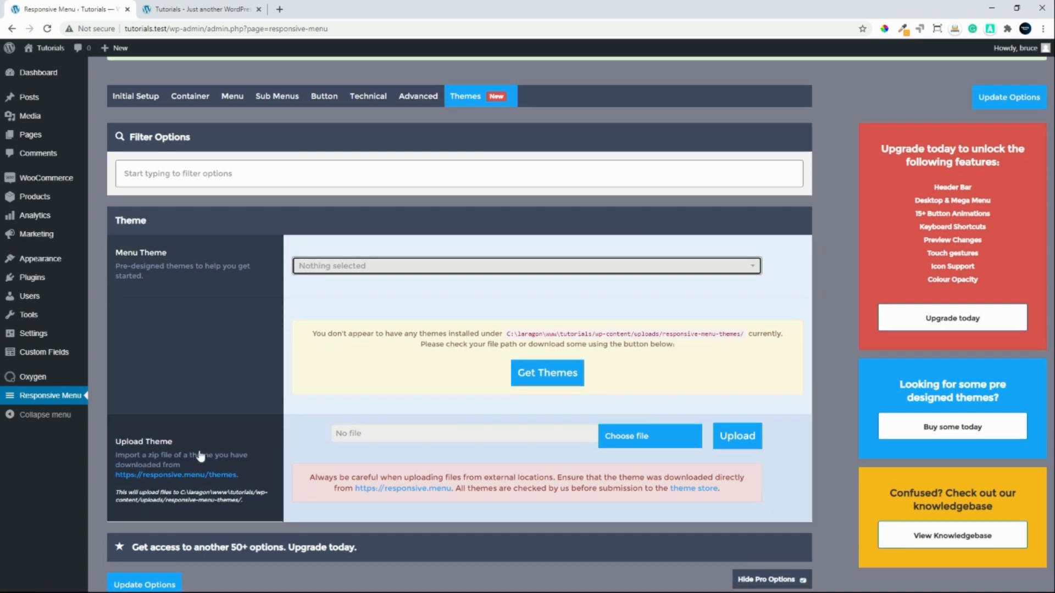
{"action": "scroll", "coordinate": [203, 458], "scroll_direction": "up", "scroll_amount": 1}
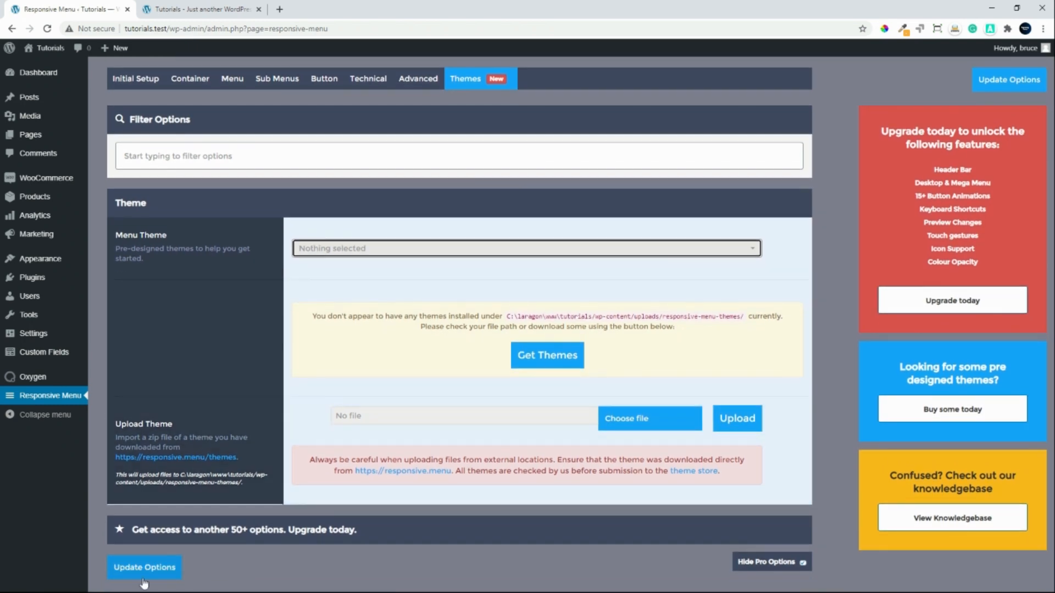
- Update the plugin options and test opening and closing the menu in the refreshed mobile preview of the site
{"action": "left_click", "coordinate": [143, 575]}
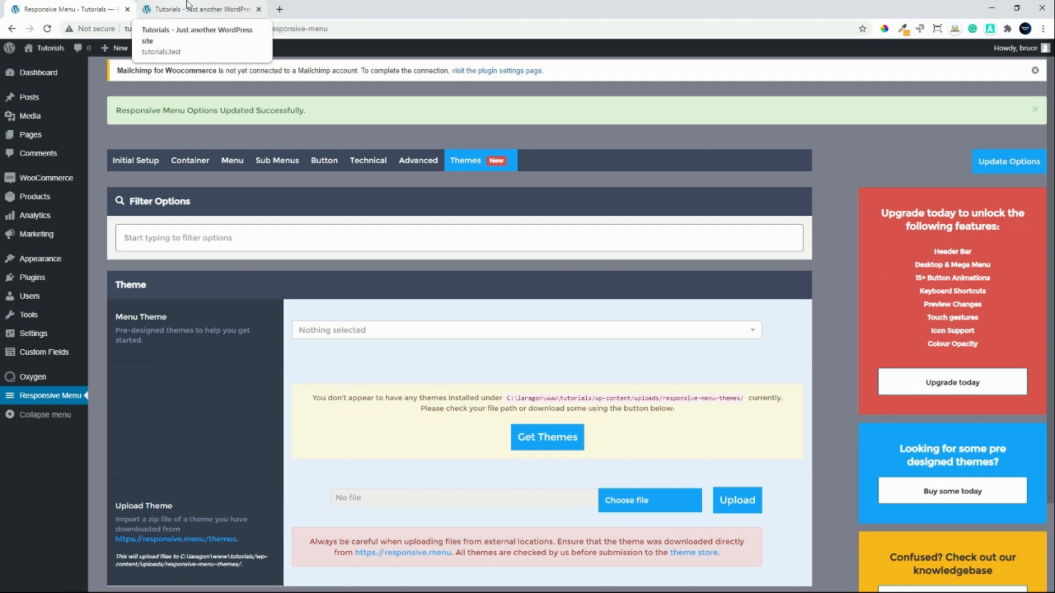
{"action": "left_click", "coordinate": [191, 12]}
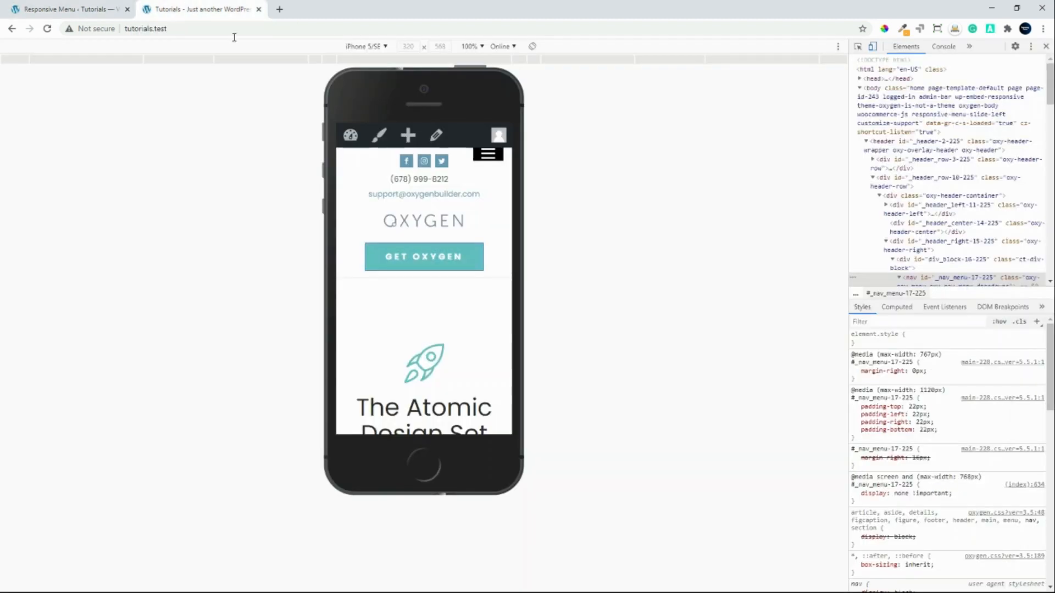
{"action": "left_click", "coordinate": [47, 29]}
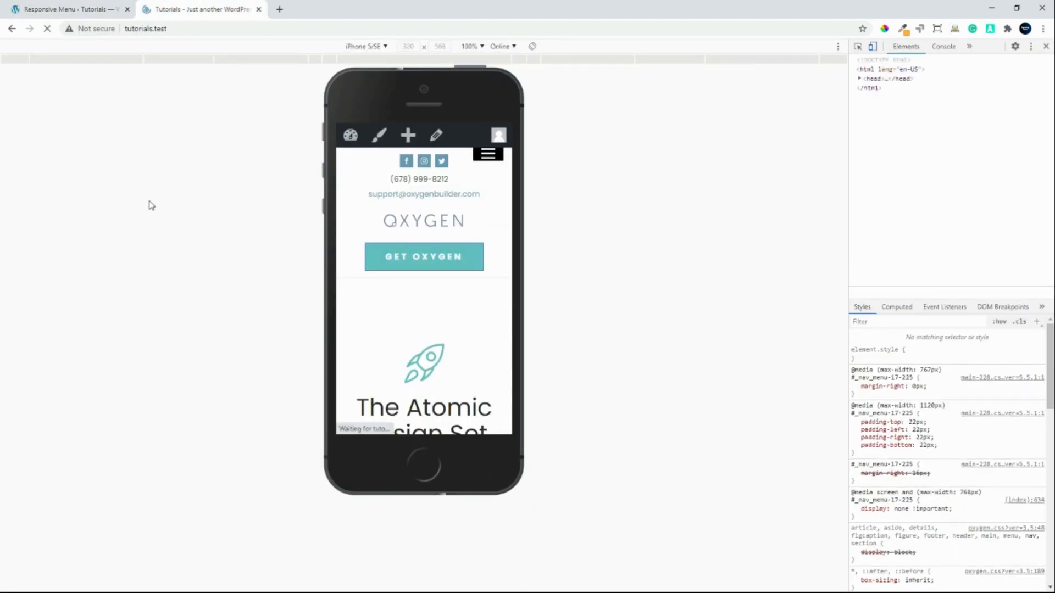
{"action": "left_click", "coordinate": [488, 155]}
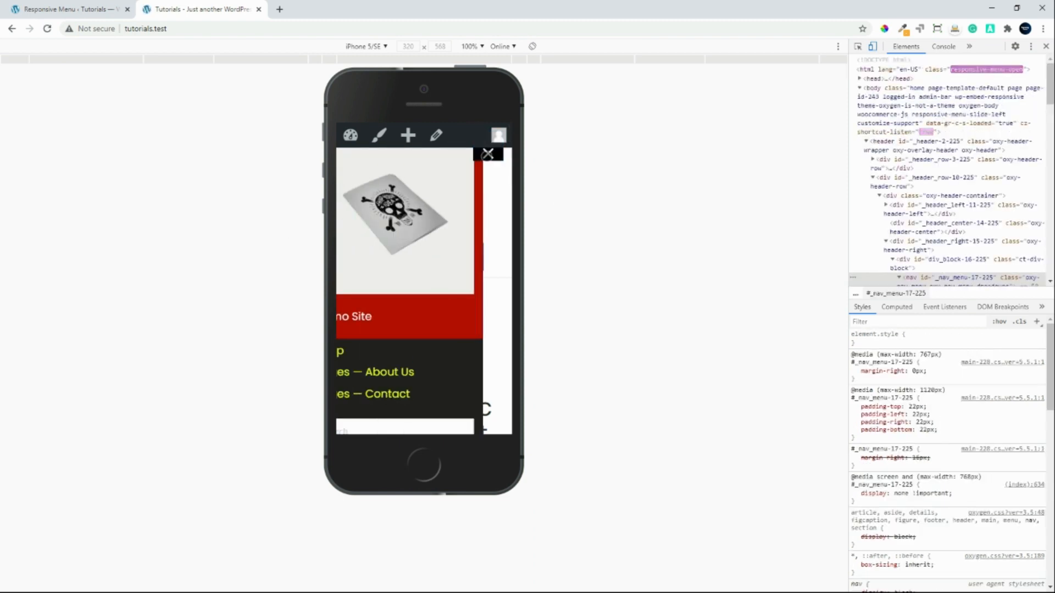
{"action": "left_click", "coordinate": [488, 154]}
- Check the menu button's placement down to the home page's Testimonials section and open the menu from there
{"action": "scroll", "coordinate": [475, 268], "scroll_direction": "down", "scroll_amount": 3}
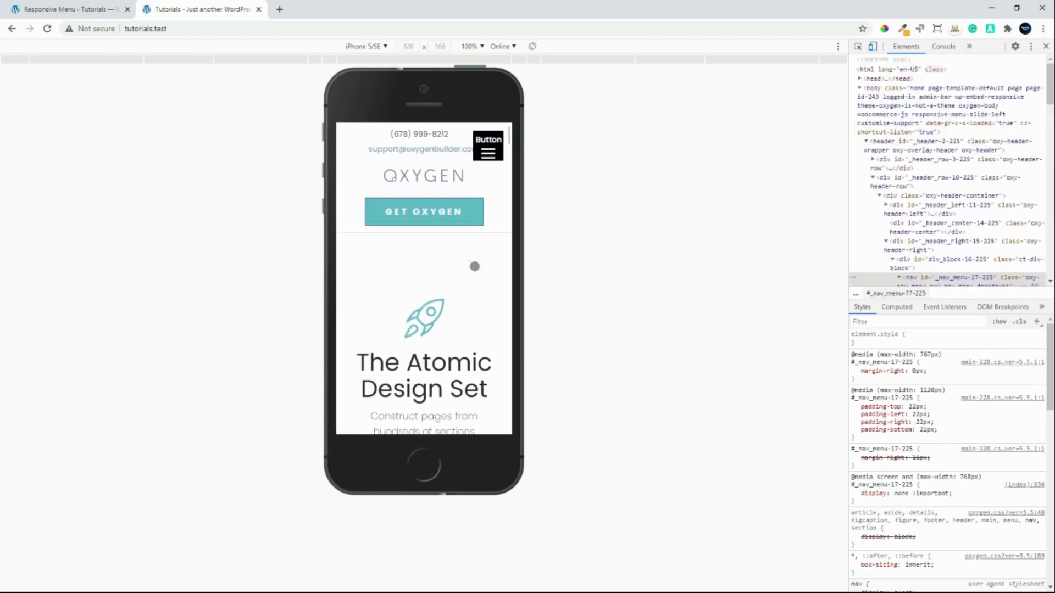
{"action": "scroll", "coordinate": [474, 267], "scroll_direction": "down", "scroll_amount": 1}
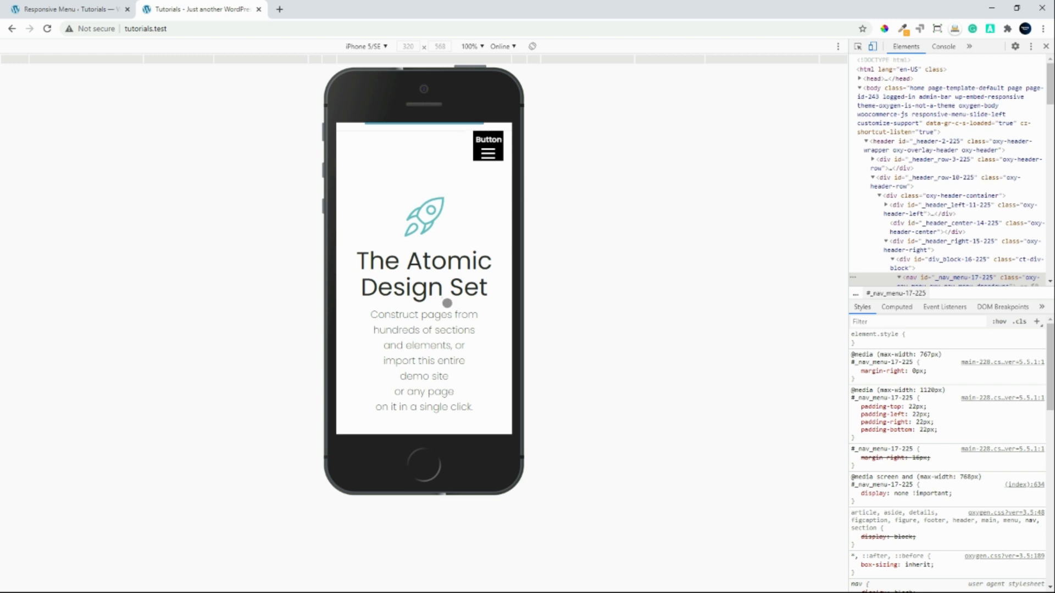
{"action": "scroll", "coordinate": [447, 303], "scroll_direction": "down", "scroll_amount": 3}
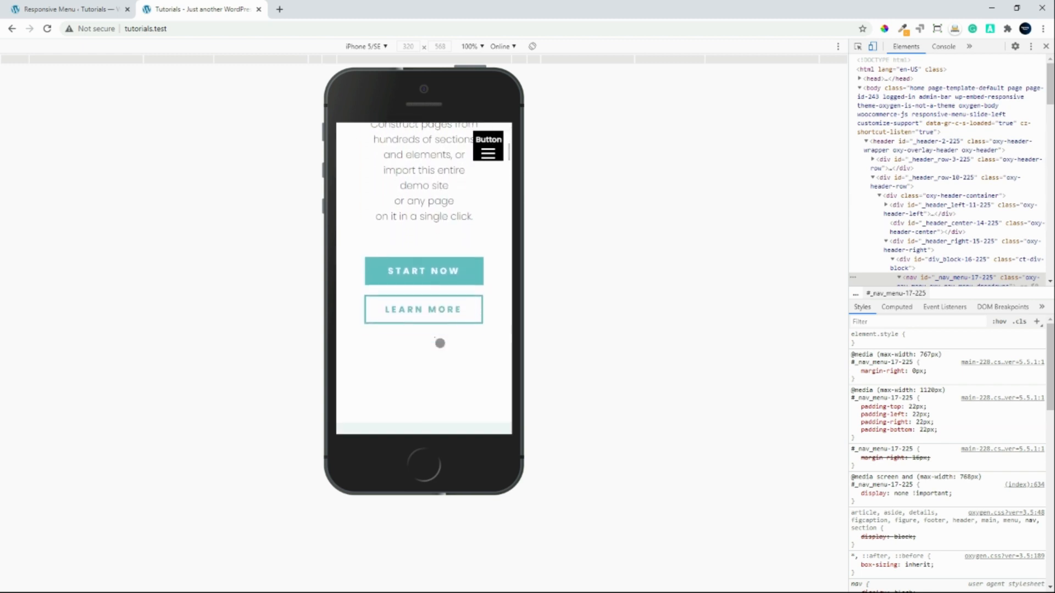
{"action": "scroll", "coordinate": [439, 343], "scroll_direction": "down", "scroll_amount": 4}
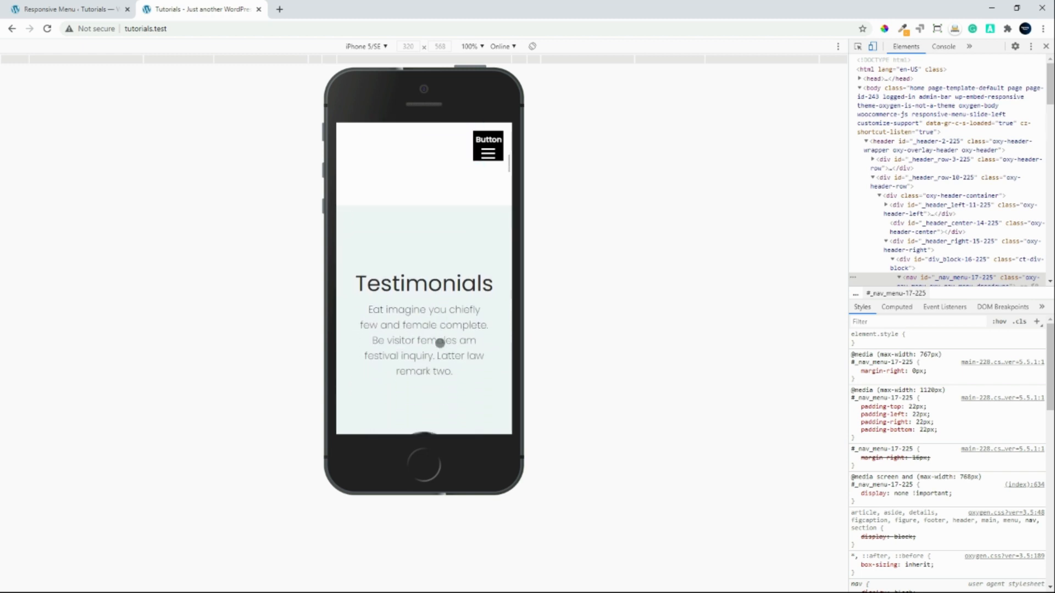
{"action": "left_click", "coordinate": [489, 148]}
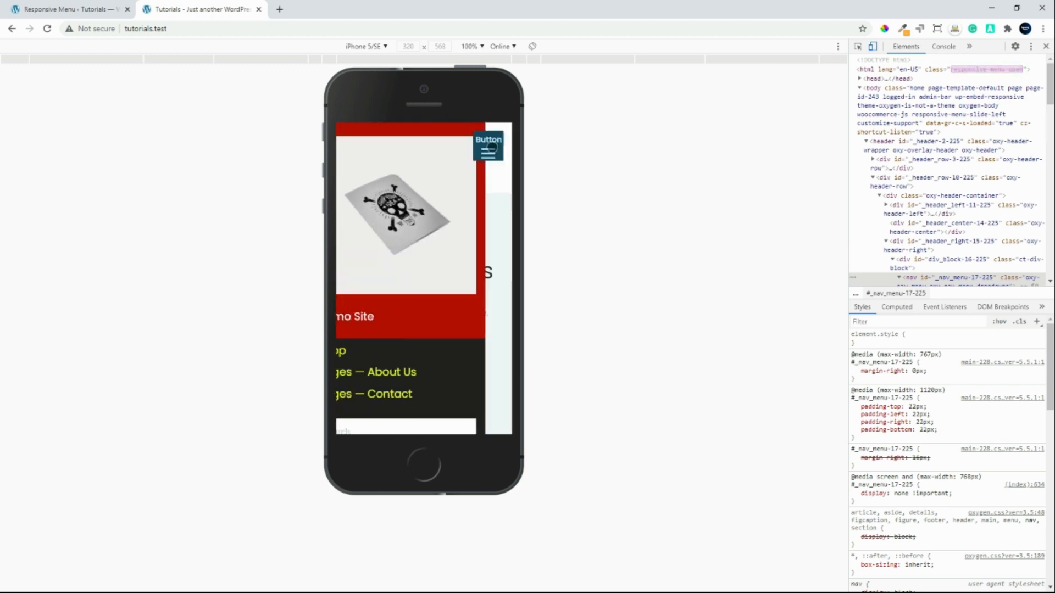
{"action": "left_click", "coordinate": [489, 147]}
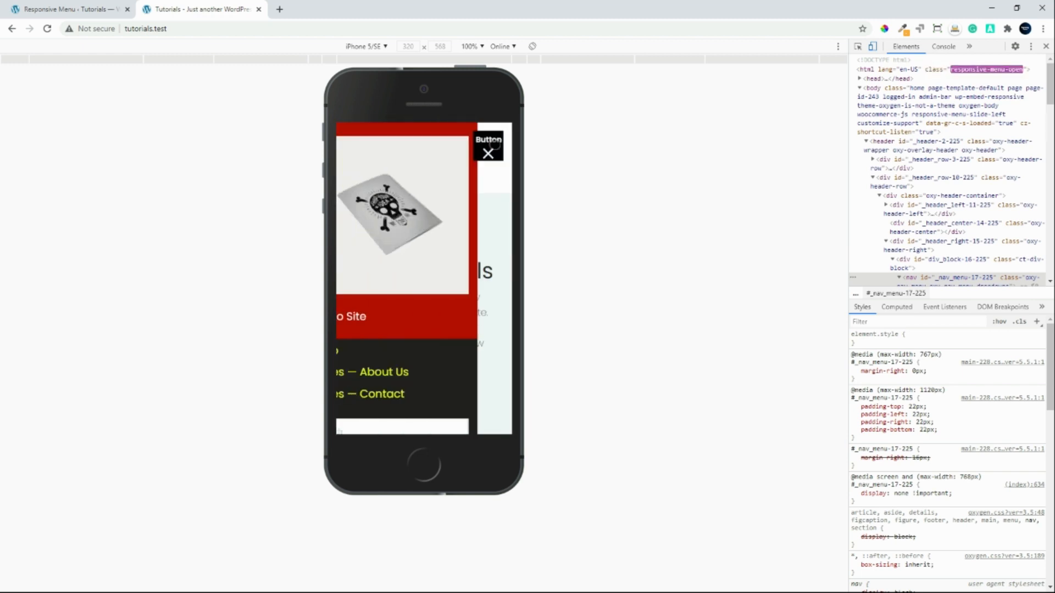
- Visit the About Us page from the mobile menu and test the menu button on that page
{"action": "left_click", "coordinate": [369, 376]}
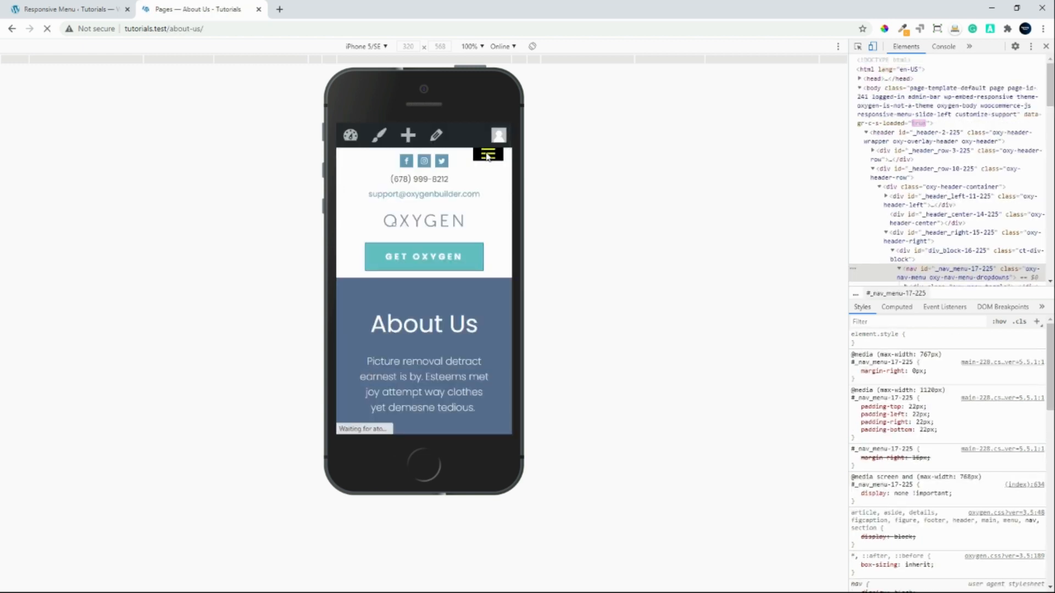
{"action": "left_click", "coordinate": [487, 152]}
{"action": "left_click", "coordinate": [487, 152]}
{"action": "scroll", "coordinate": [484, 220], "scroll_direction": "down", "scroll_amount": 3}
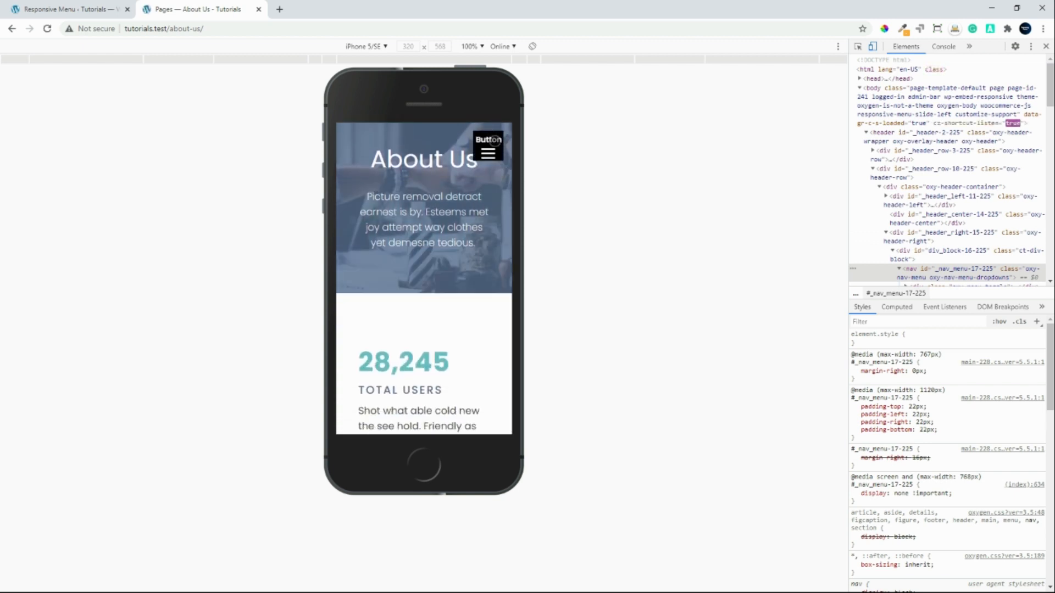
- Open the mobile menu on the About Us page and run a search for "page" from its search box
{"action": "left_click", "coordinate": [487, 152]}
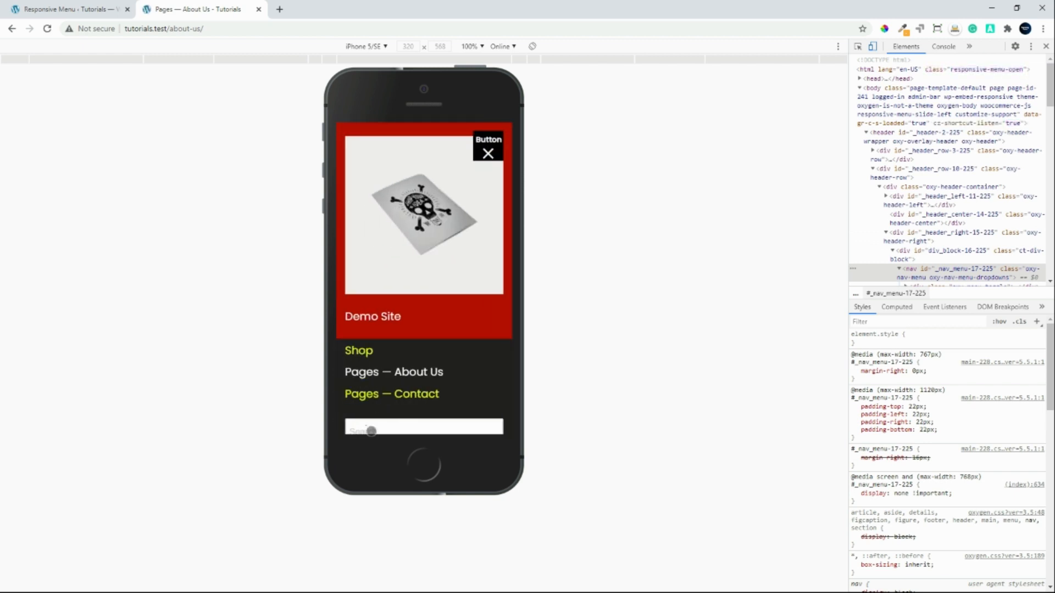
{"action": "left_click", "coordinate": [373, 428]}
{"action": "type", "text": "page"}
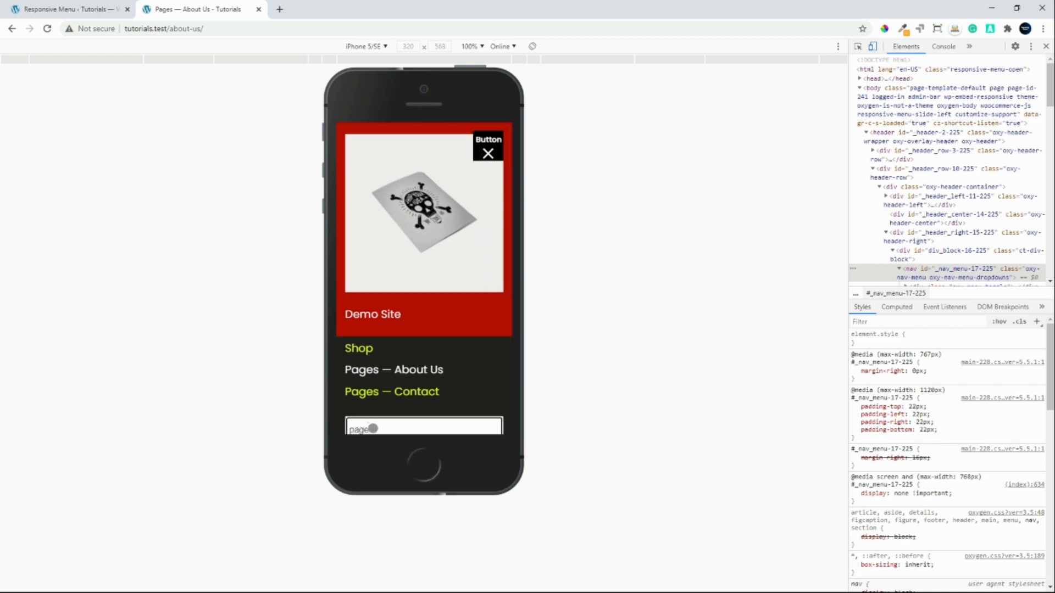
{"action": "scroll", "coordinate": [405, 383], "scroll_direction": "down", "scroll_amount": 1}
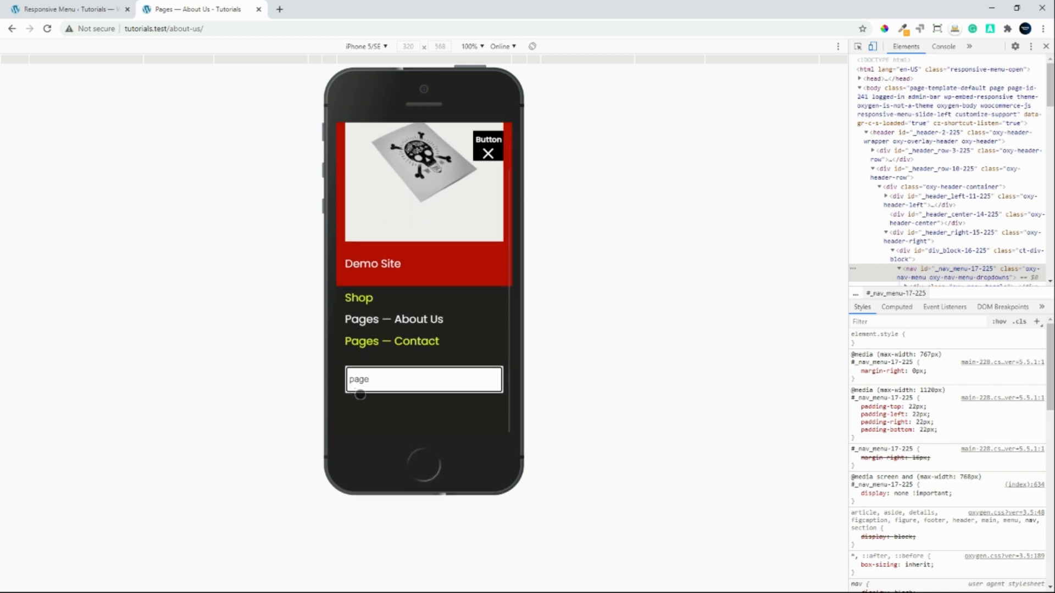
{"action": "key", "text": "Return"}
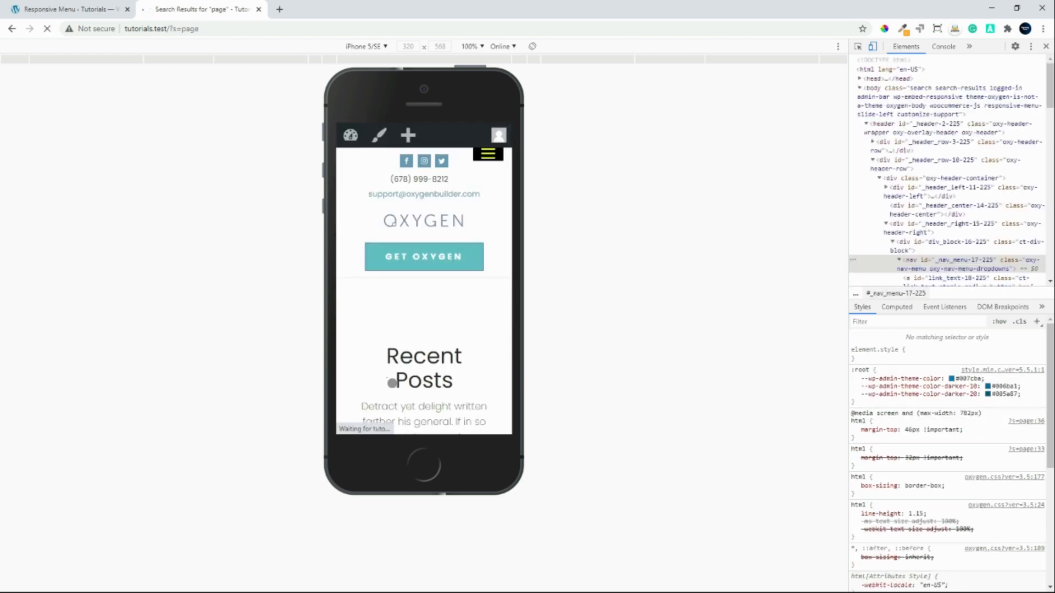
- Look through the search results page and test opening and closing the mobile menu there
{"action": "scroll", "coordinate": [445, 329], "scroll_direction": "down", "scroll_amount": 3}
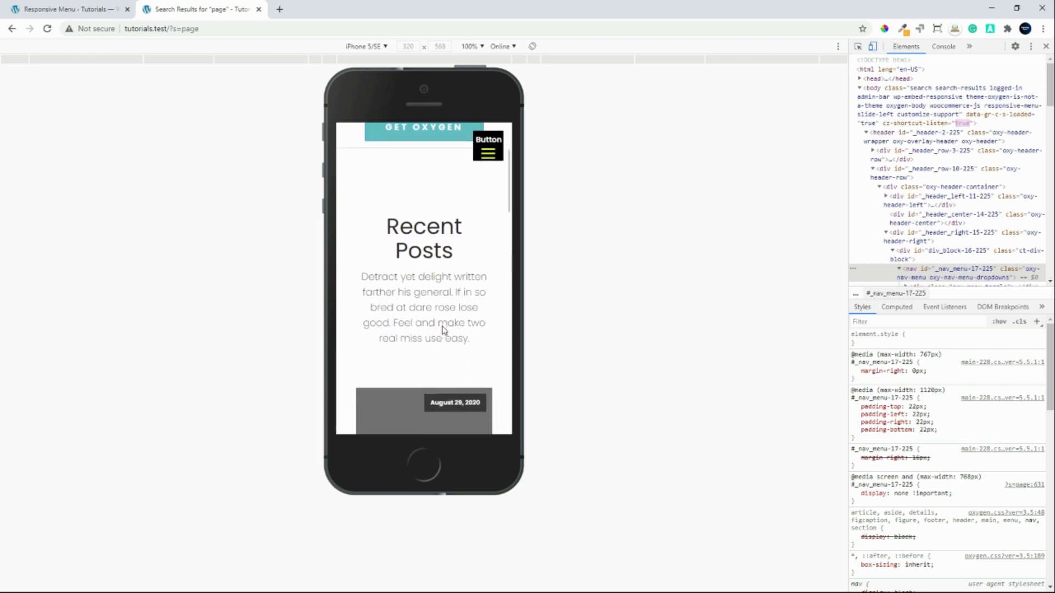
{"action": "scroll", "coordinate": [444, 329], "scroll_direction": "down", "scroll_amount": 5}
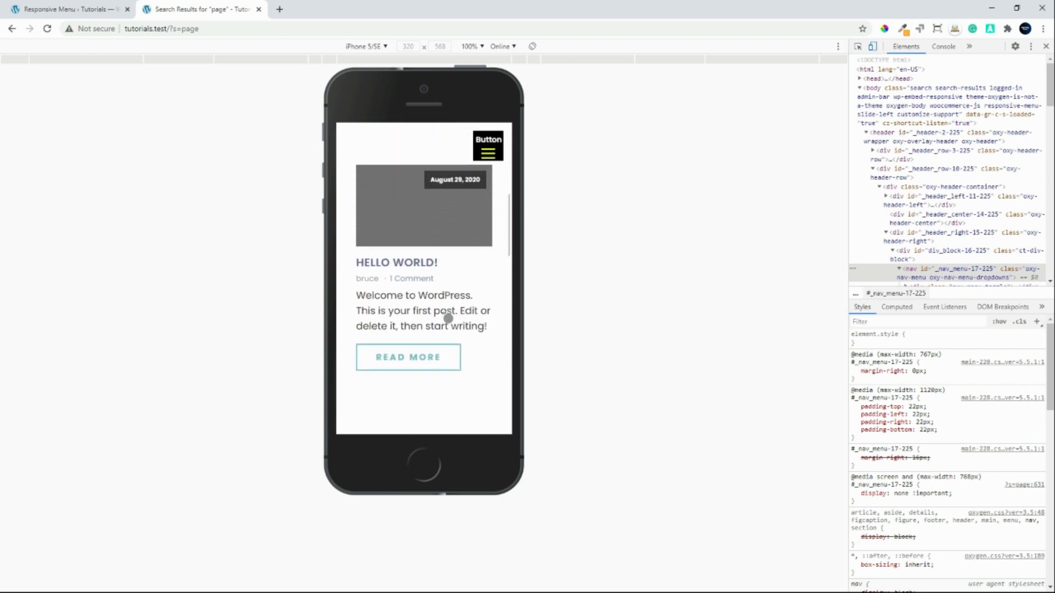
{"action": "scroll", "coordinate": [462, 210], "scroll_direction": "up", "scroll_amount": 1}
{"action": "left_click", "coordinate": [488, 153]}
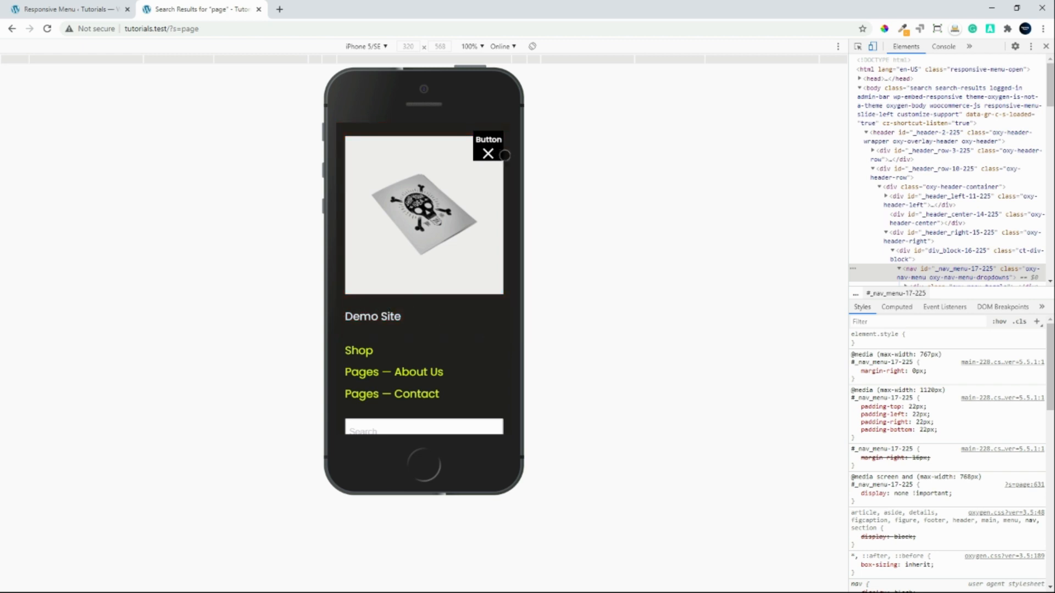
{"action": "left_click", "coordinate": [484, 153]}
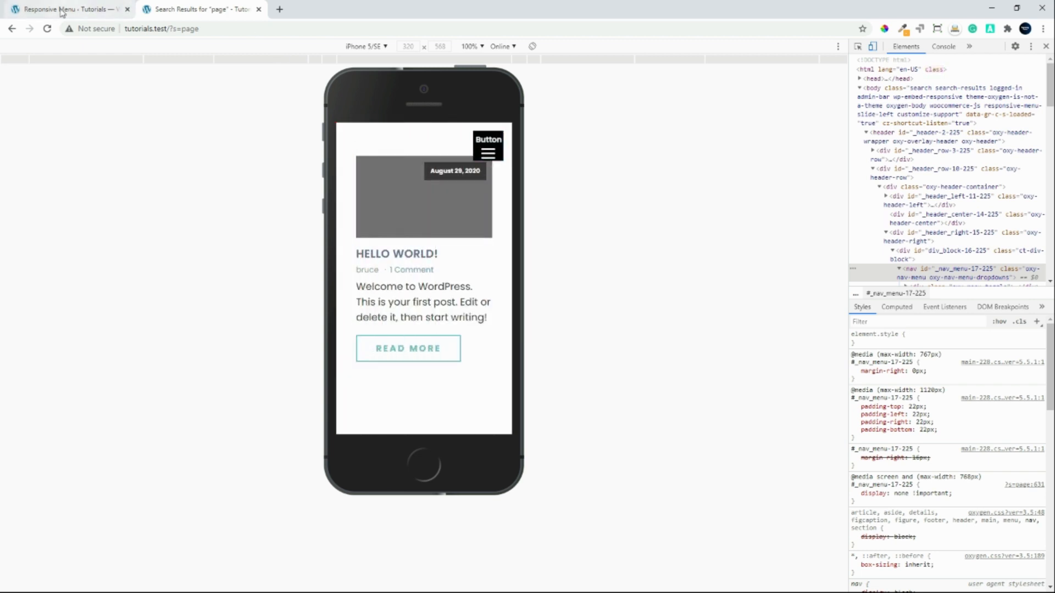
- Return to the Responsive Menu settings and show the Pro options
{"action": "left_click", "coordinate": [62, 10]}
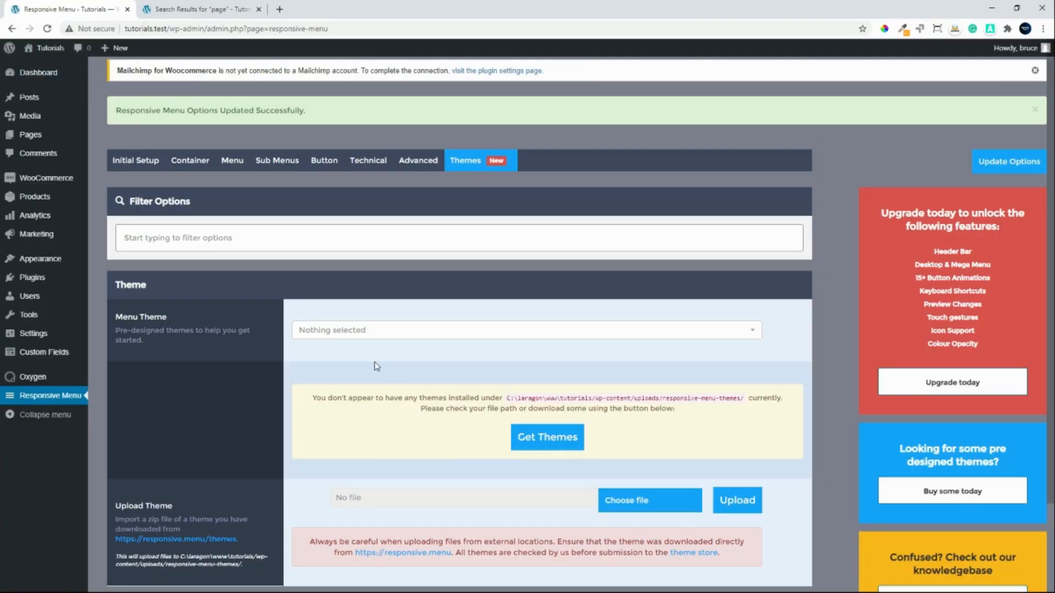
{"action": "scroll", "coordinate": [376, 367], "scroll_direction": "down", "scroll_amount": 1}
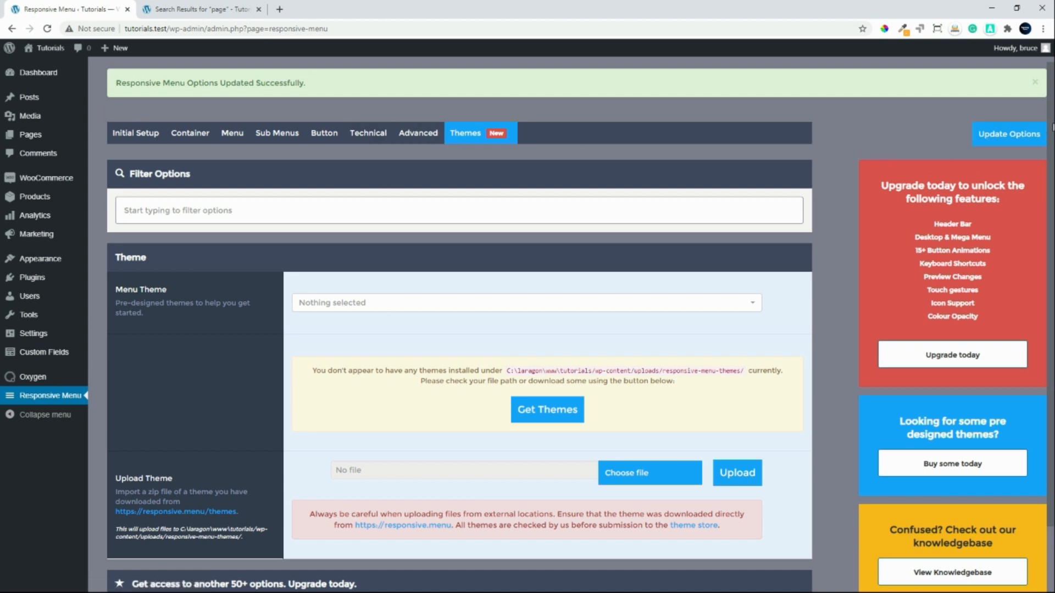
{"action": "scroll", "coordinate": [1052, 127], "scroll_direction": "down", "scroll_amount": 2}
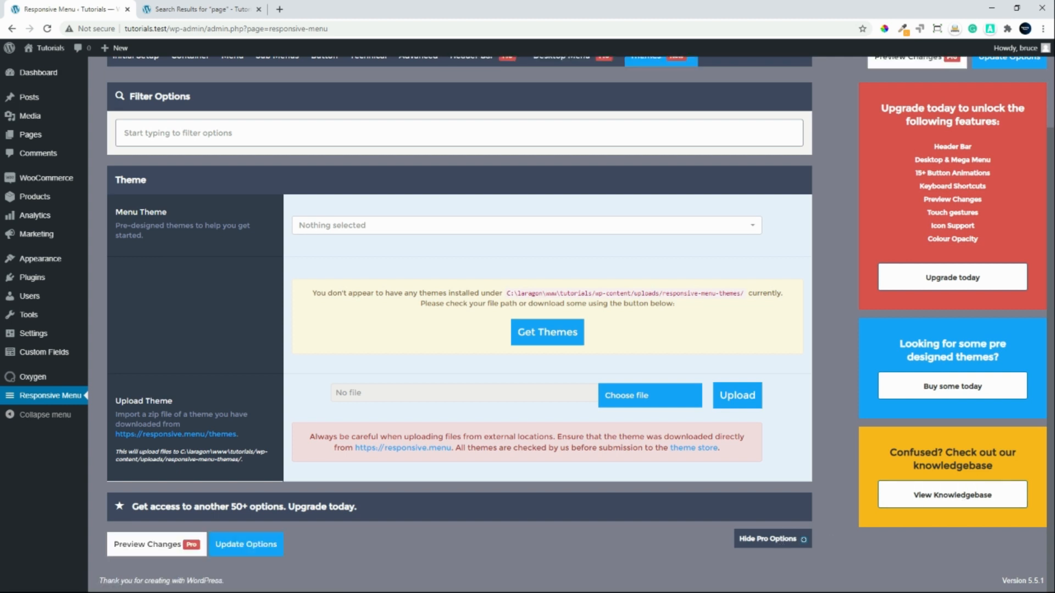
{"action": "scroll", "coordinate": [811, 271], "scroll_direction": "up", "scroll_amount": 1}
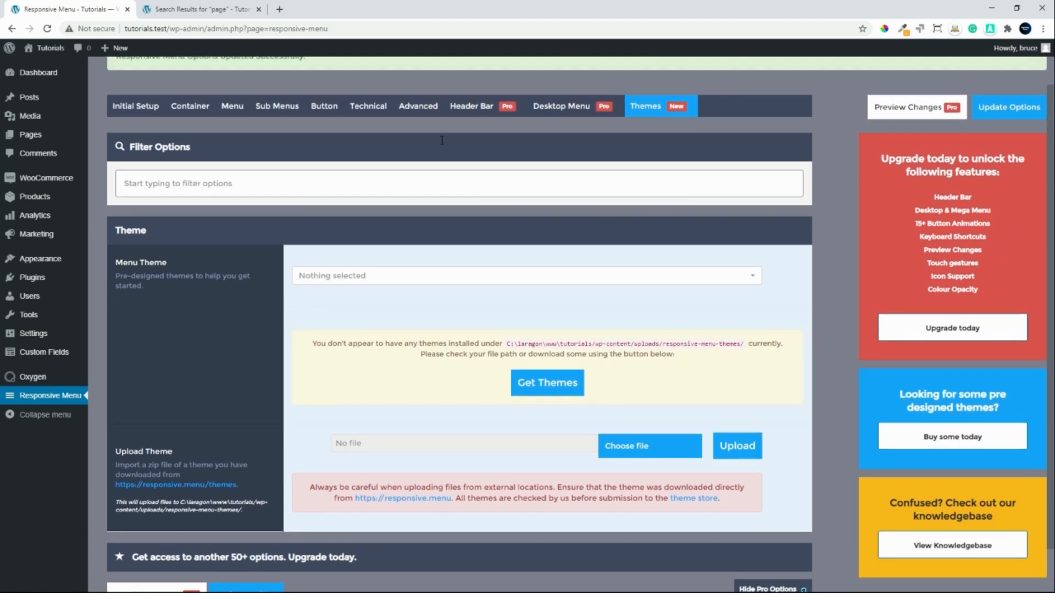
- Examine the Pro Header Bar settings from initial setup through colours, comparing them with the mobile preview
{"action": "left_click", "coordinate": [476, 109]}
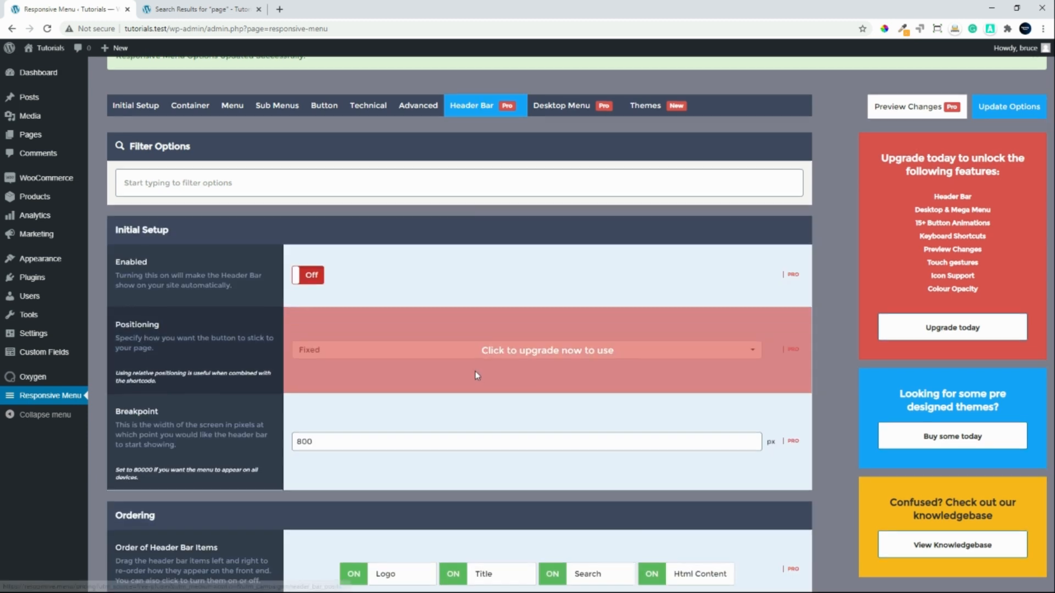
{"action": "scroll", "coordinate": [475, 368], "scroll_direction": "down", "scroll_amount": 1}
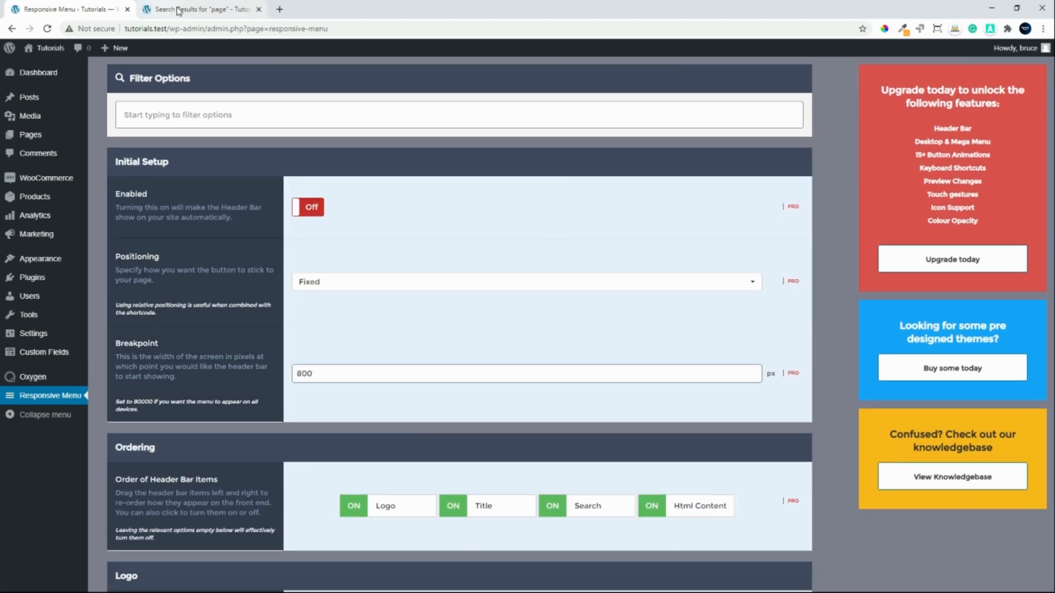
{"action": "left_click", "coordinate": [217, 8]}
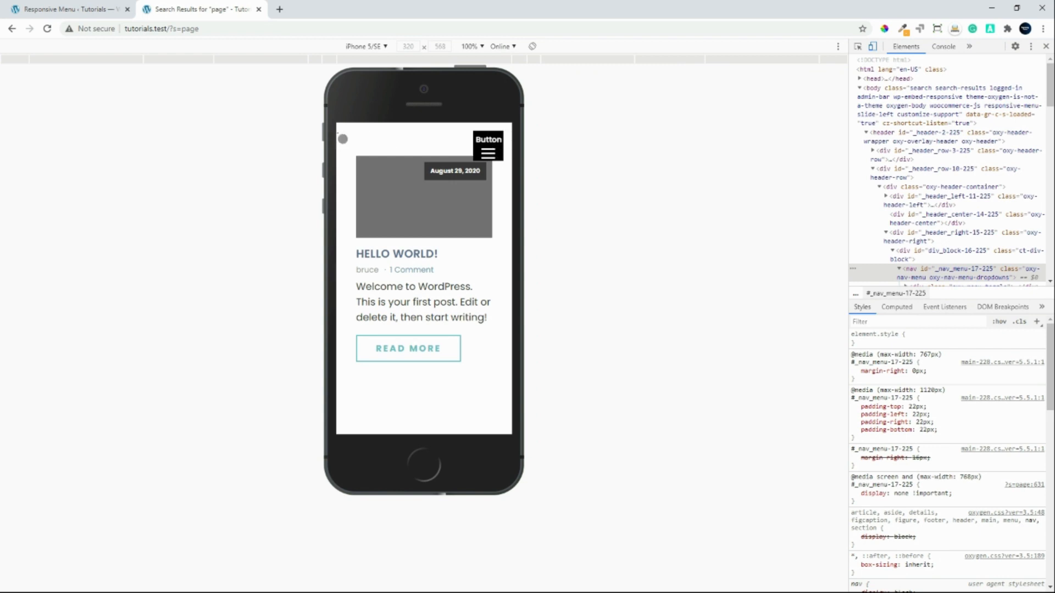
{"action": "left_click", "coordinate": [65, 9]}
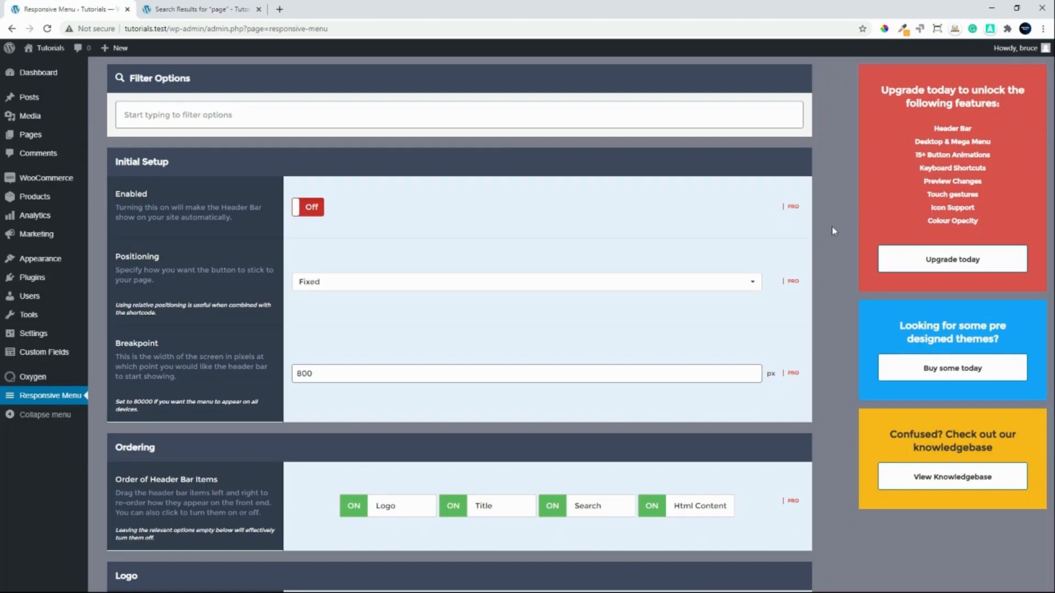
{"action": "scroll", "coordinate": [831, 227], "scroll_direction": "down", "scroll_amount": 3}
{"action": "scroll", "coordinate": [830, 264], "scroll_direction": "down", "scroll_amount": 9}
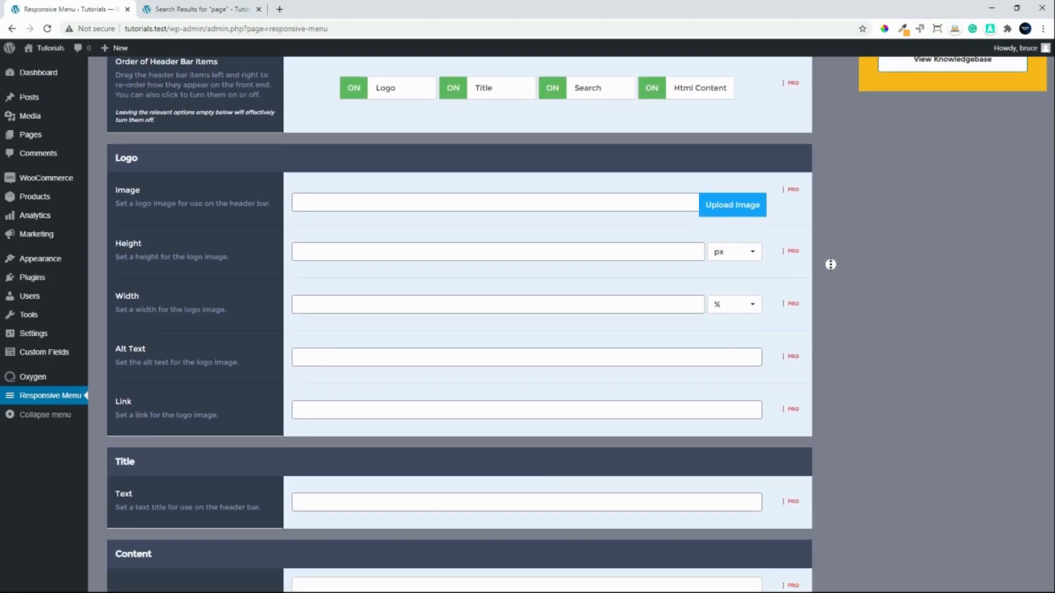
{"action": "scroll", "coordinate": [830, 265], "scroll_direction": "down", "scroll_amount": 9}
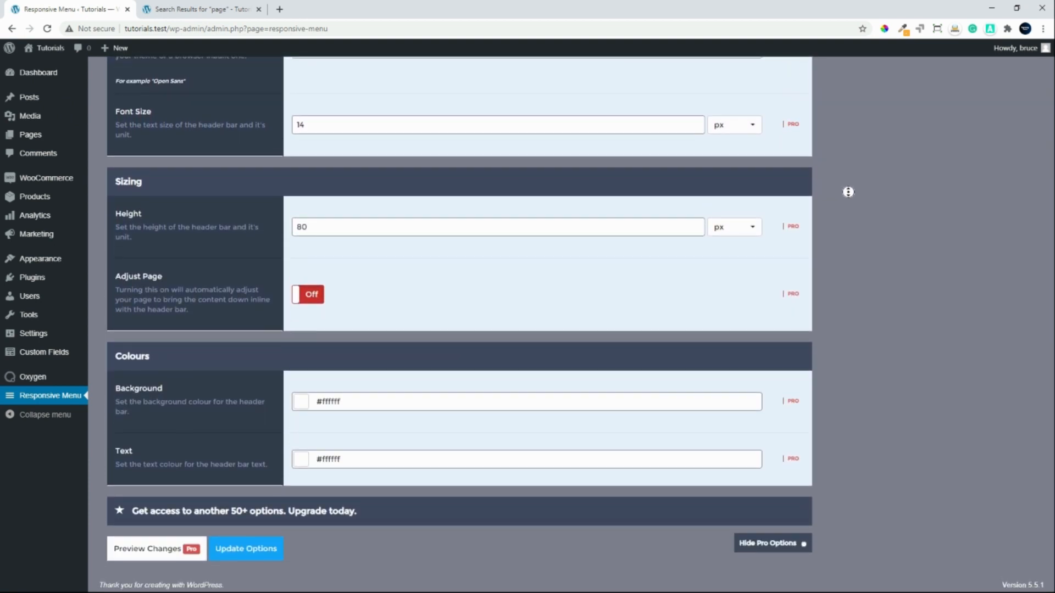
{"action": "scroll", "coordinate": [850, 130], "scroll_direction": "up", "scroll_amount": 20}
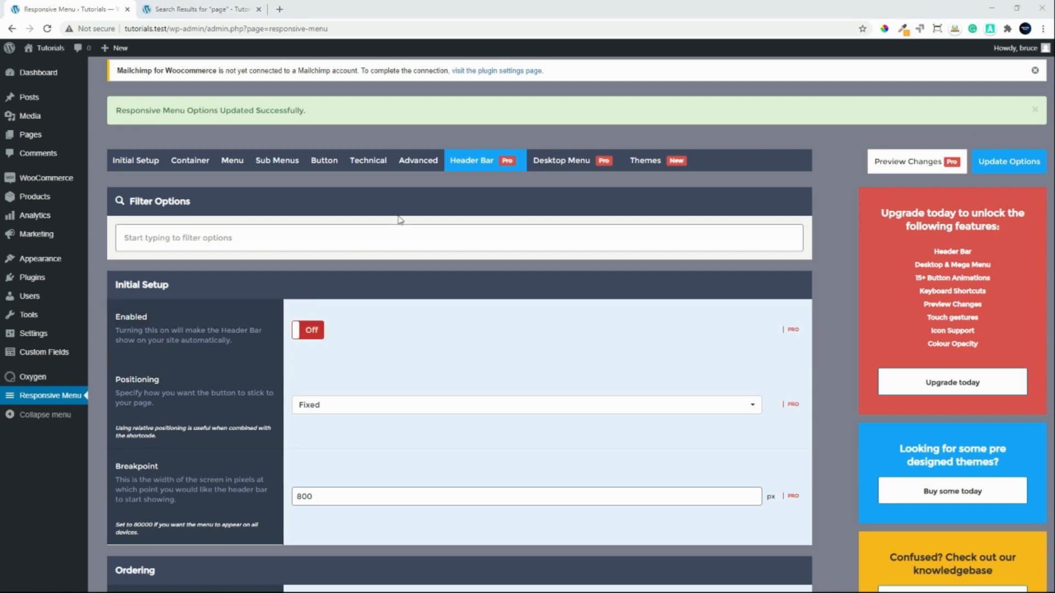
- Set the menu button's distance from the side to 0 % and its distance from the top to 0 px
{"action": "left_click", "coordinate": [324, 160]}
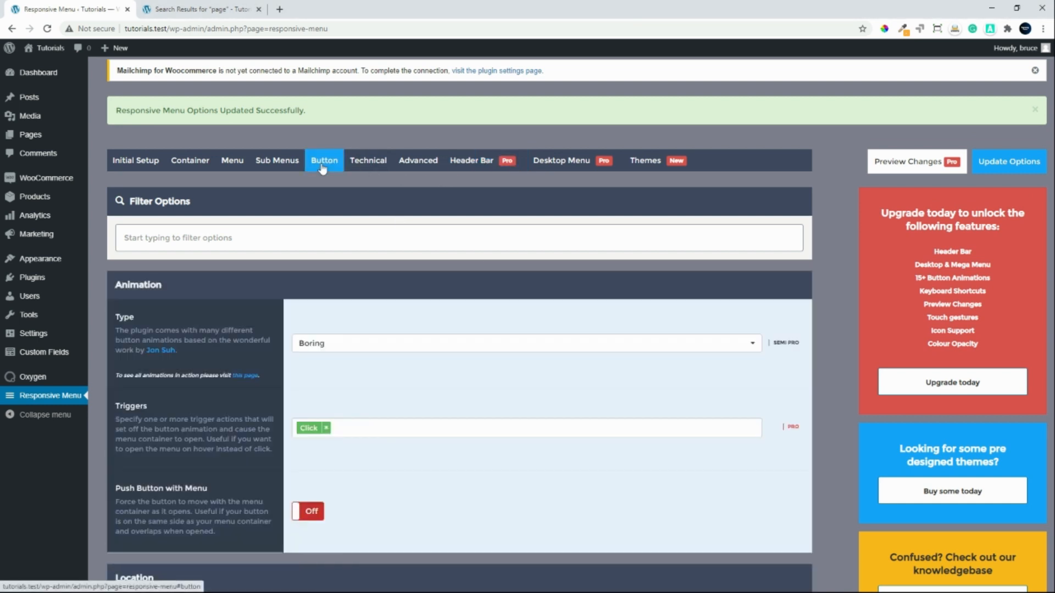
{"action": "scroll", "coordinate": [510, 408], "scroll_direction": "down", "scroll_amount": 4}
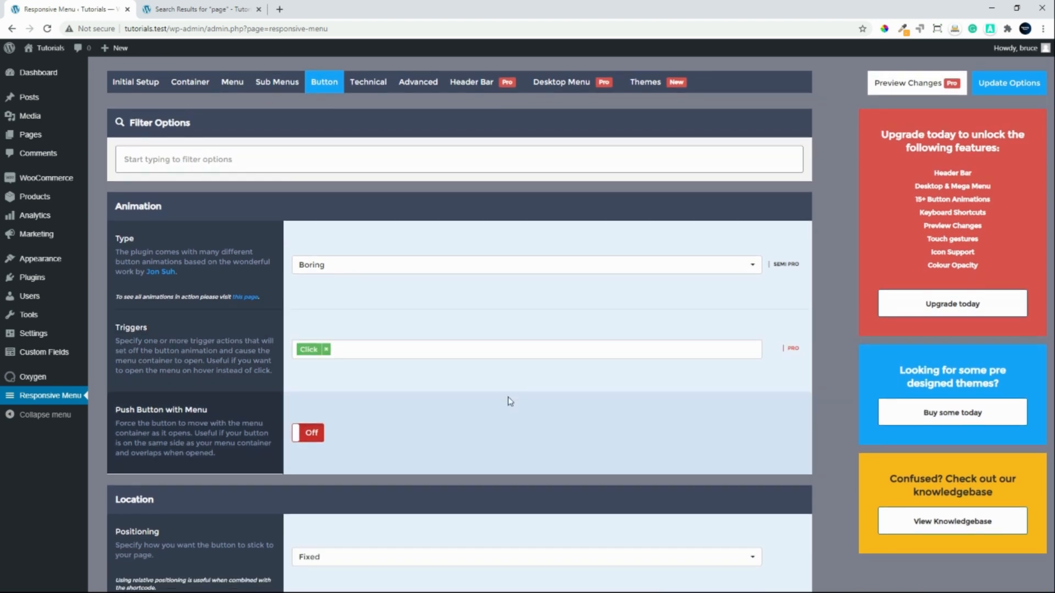
{"action": "scroll", "coordinate": [510, 401], "scroll_direction": "down", "scroll_amount": 3}
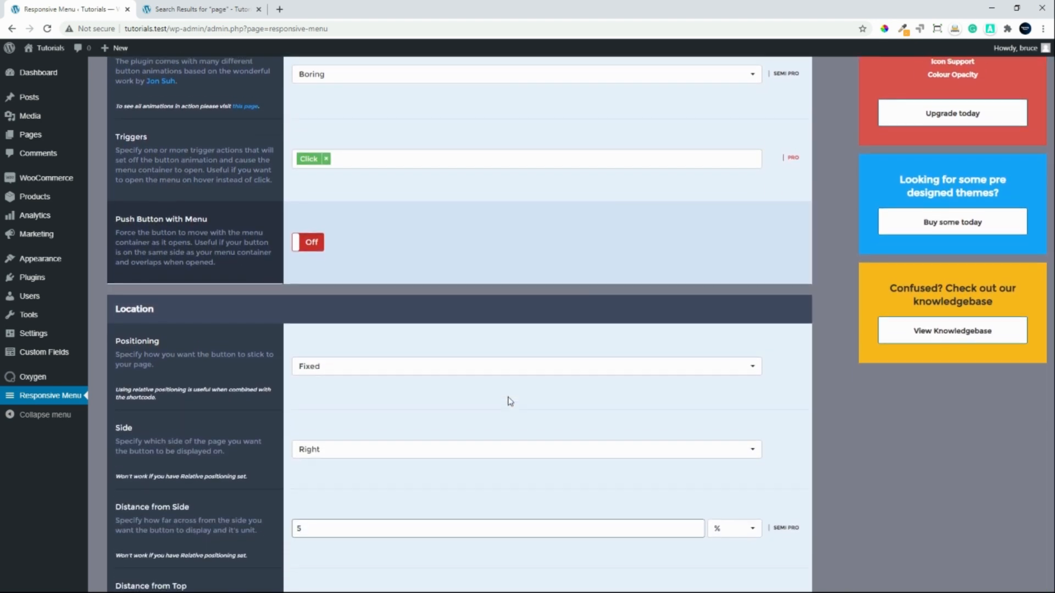
{"action": "scroll", "coordinate": [510, 401], "scroll_direction": "down", "scroll_amount": 1}
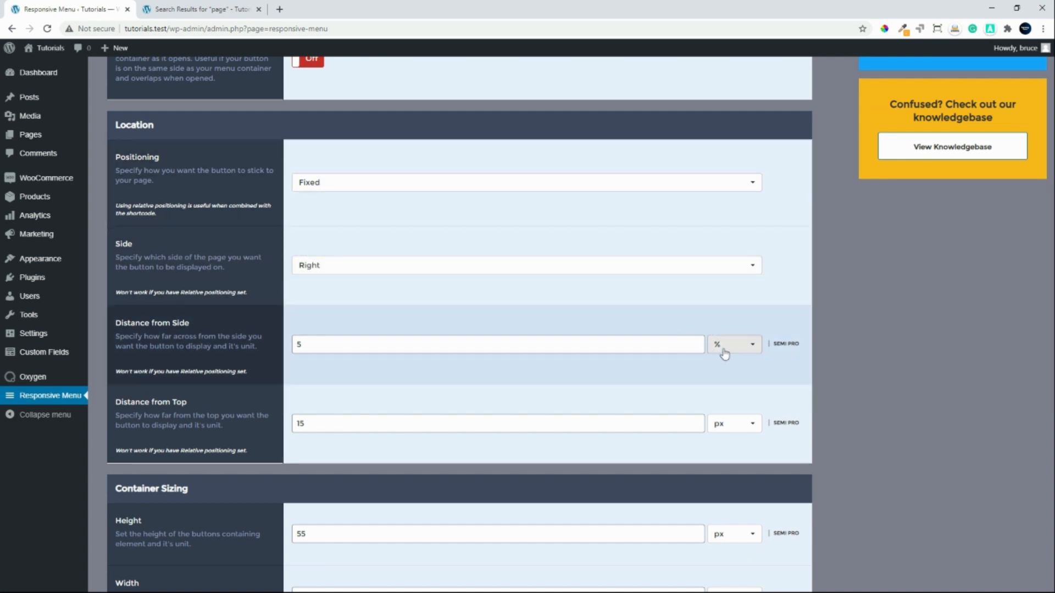
{"action": "left_click", "coordinate": [332, 346]}
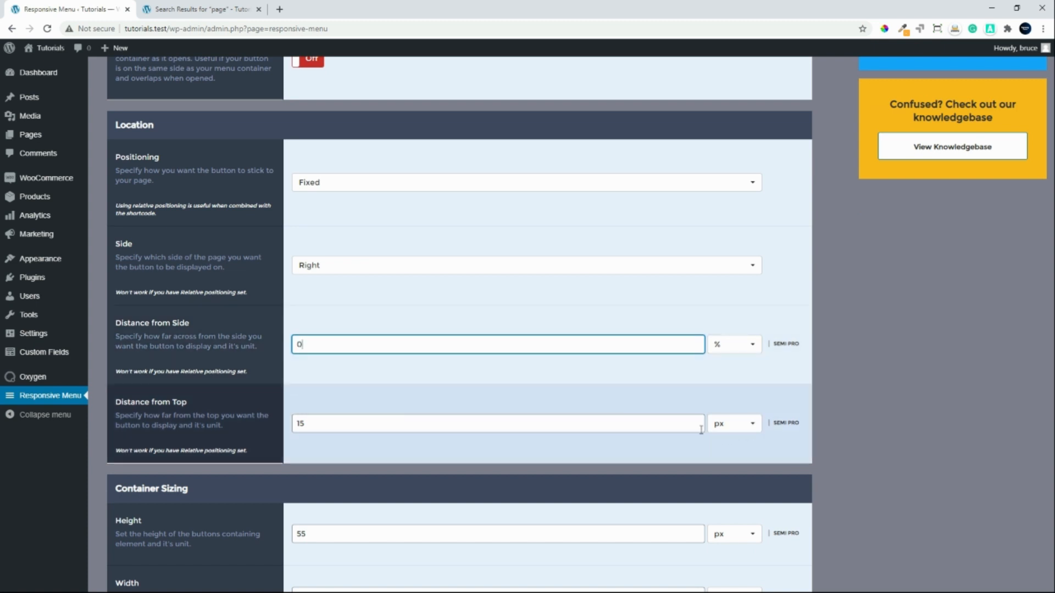
{"action": "left_click", "coordinate": [598, 427]}
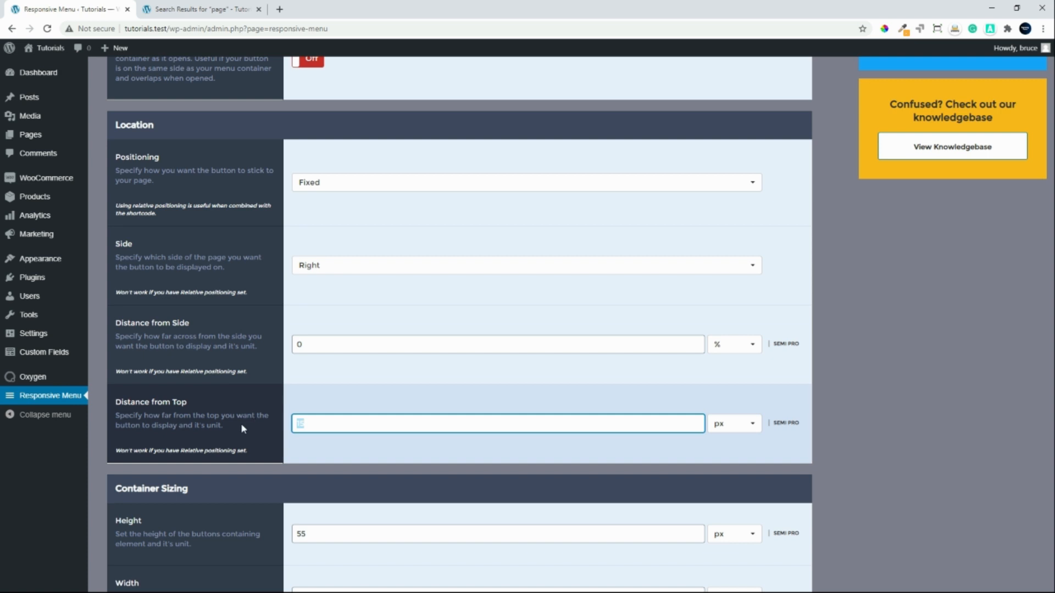
{"action": "type", "text": "0"}
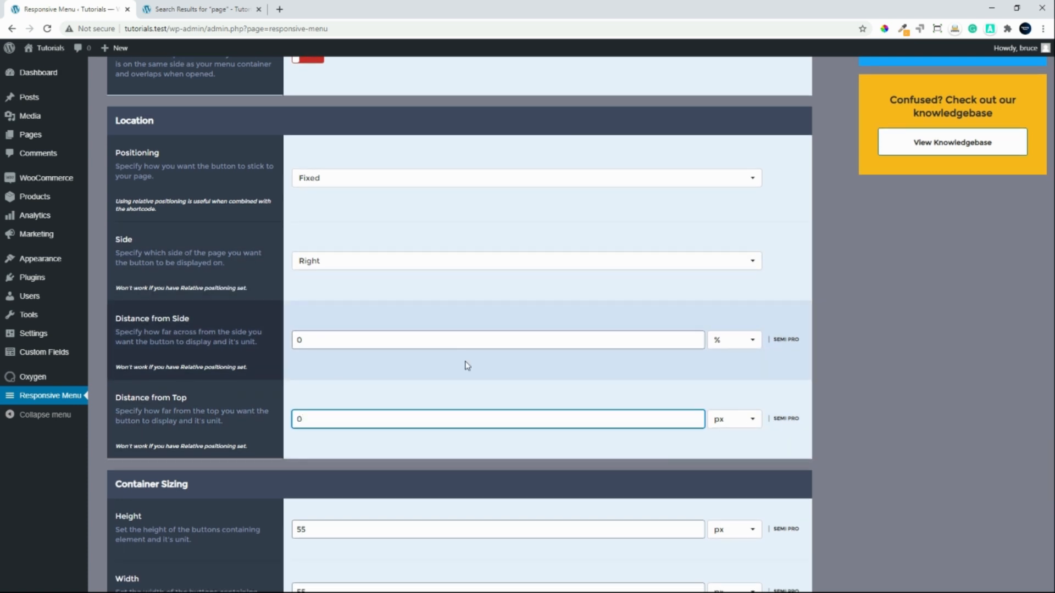
- Review the button's container sizing, width unit choices, line sizing, container background, line colours and title settings
{"action": "scroll", "coordinate": [463, 381], "scroll_direction": "down", "scroll_amount": 2}
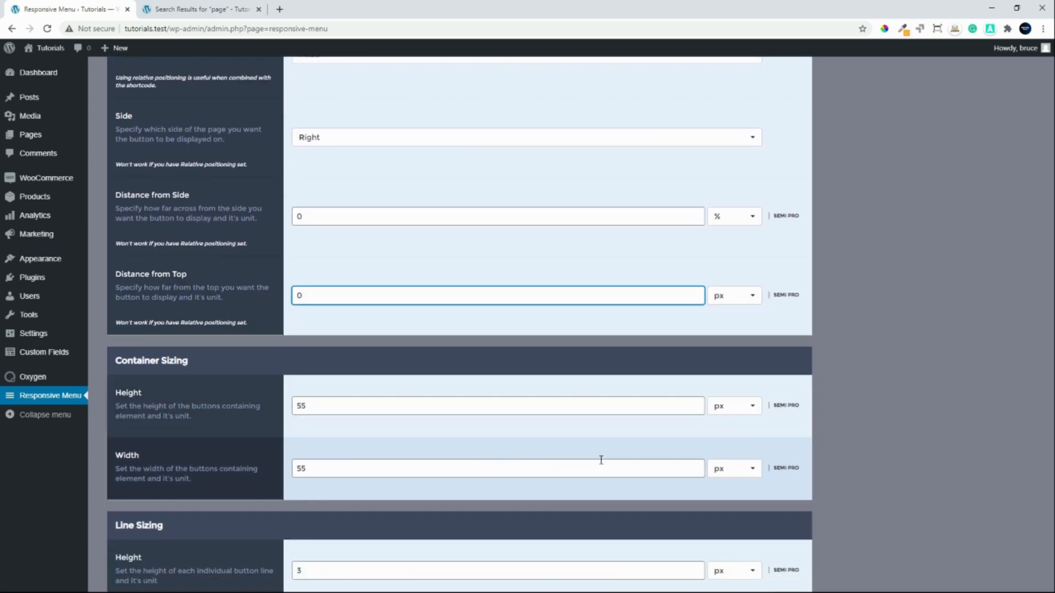
{"action": "left_click", "coordinate": [750, 479]}
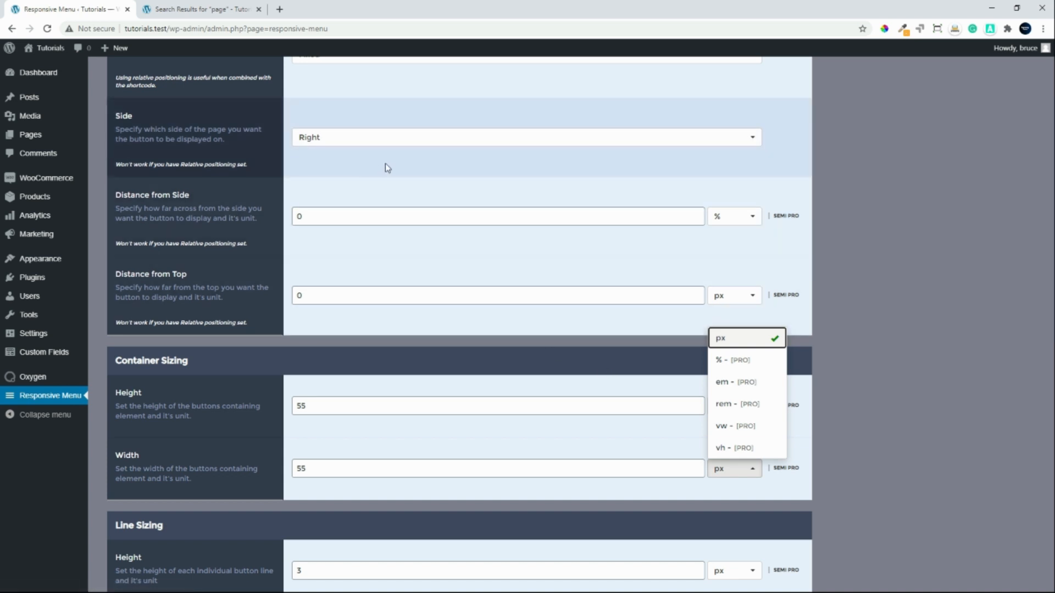
{"action": "scroll", "coordinate": [460, 274], "scroll_direction": "down", "scroll_amount": 2}
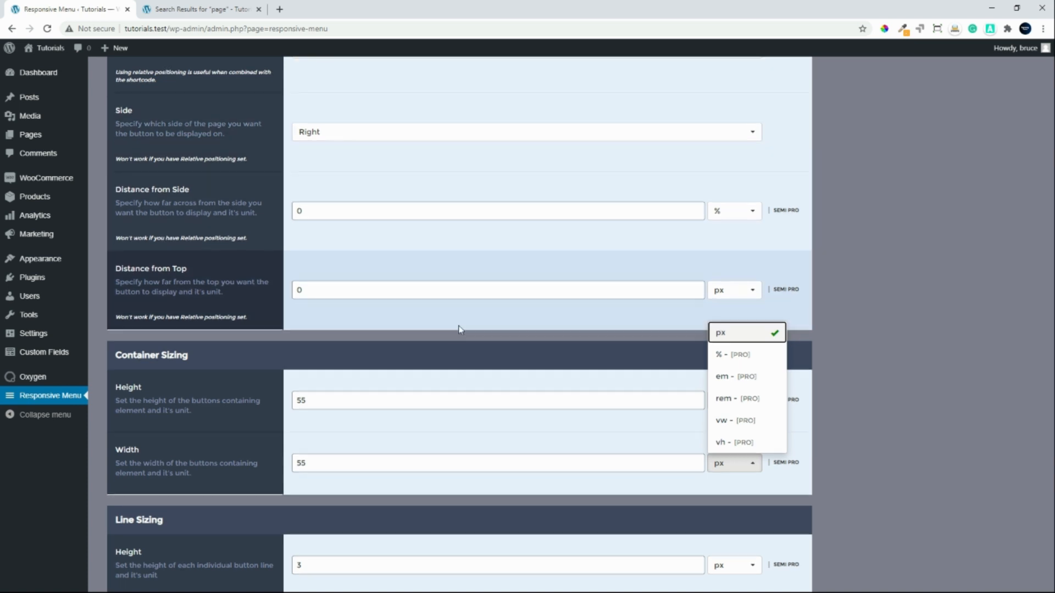
{"action": "scroll", "coordinate": [460, 330], "scroll_direction": "down", "scroll_amount": 2}
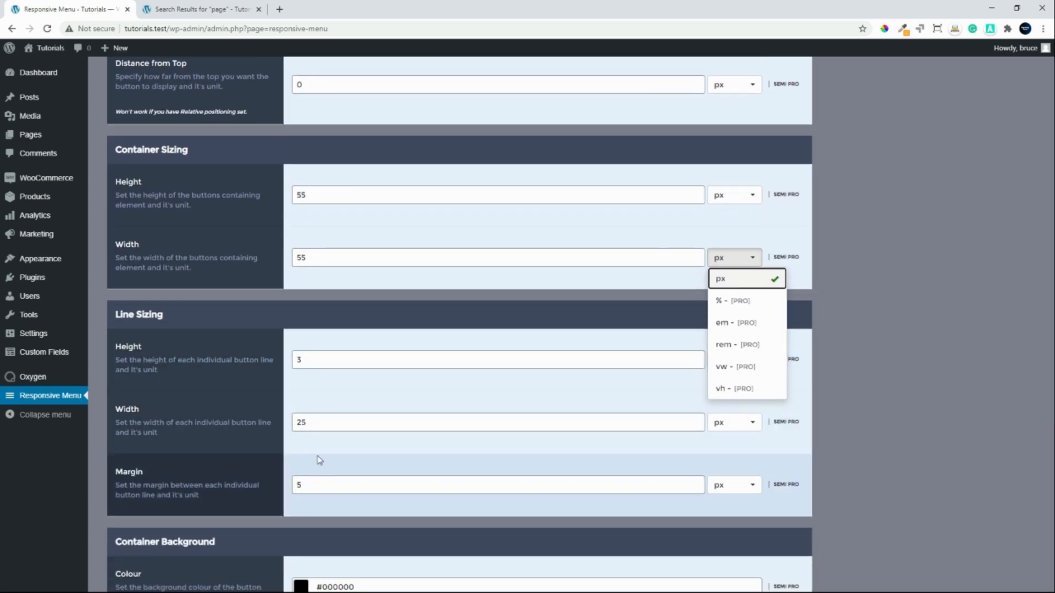
{"action": "scroll", "coordinate": [321, 461], "scroll_direction": "down", "scroll_amount": 2}
{"action": "scroll", "coordinate": [332, 465], "scroll_direction": "down", "scroll_amount": 2}
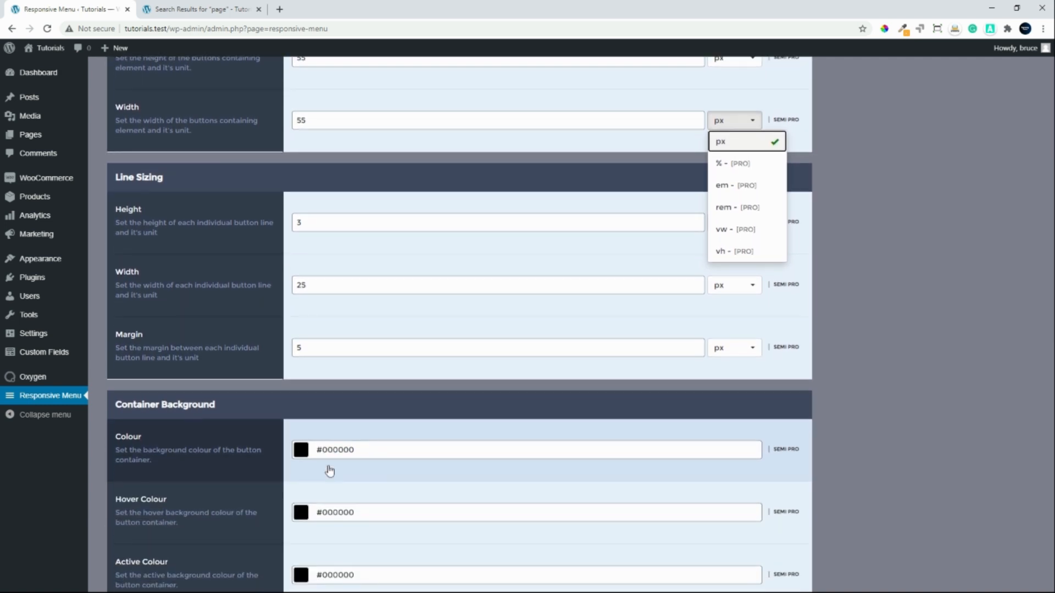
{"action": "scroll", "coordinate": [449, 473], "scroll_direction": "down", "scroll_amount": 2}
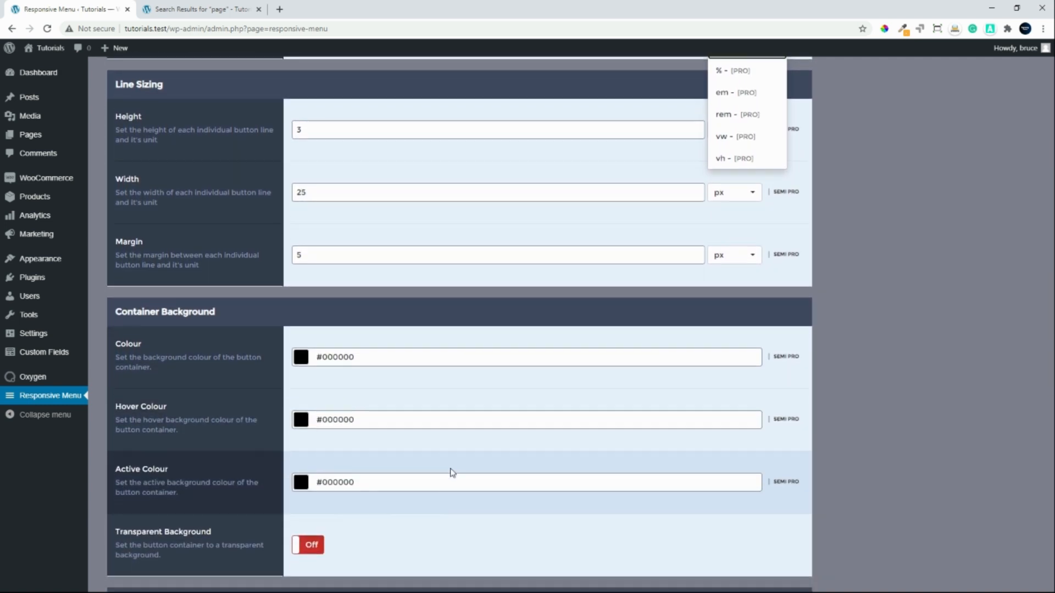
{"action": "scroll", "coordinate": [452, 471], "scroll_direction": "down", "scroll_amount": 2}
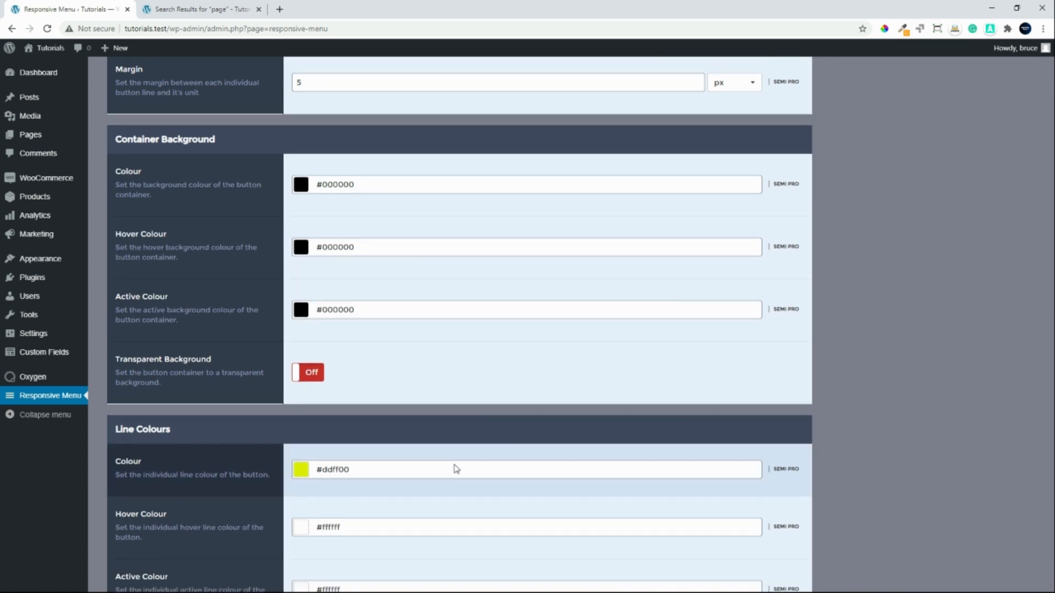
{"action": "scroll", "coordinate": [442, 472], "scroll_direction": "down", "scroll_amount": 2}
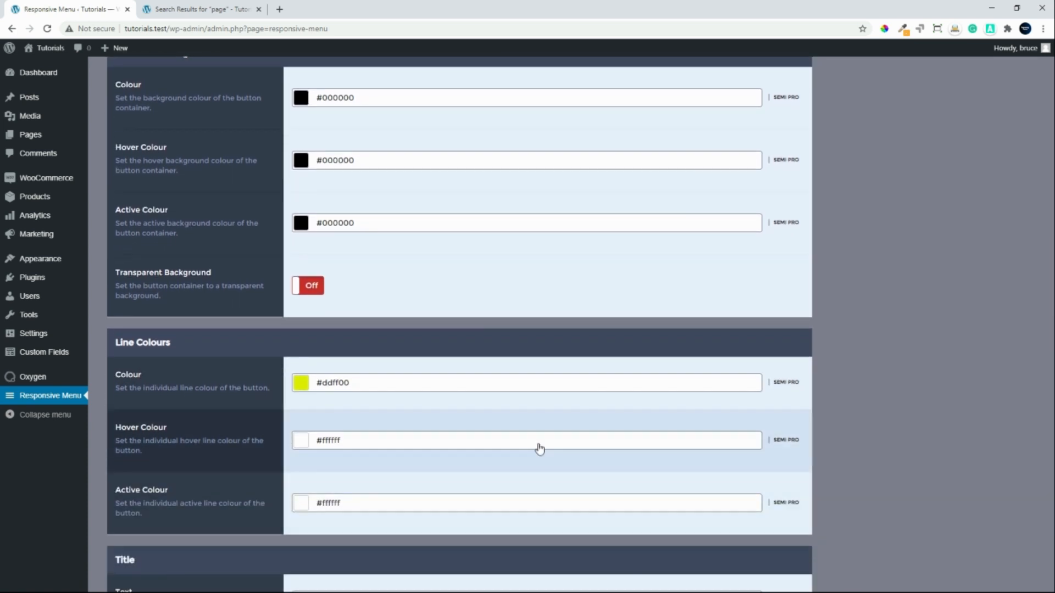
{"action": "scroll", "coordinate": [393, 489], "scroll_direction": "down", "scroll_amount": 3}
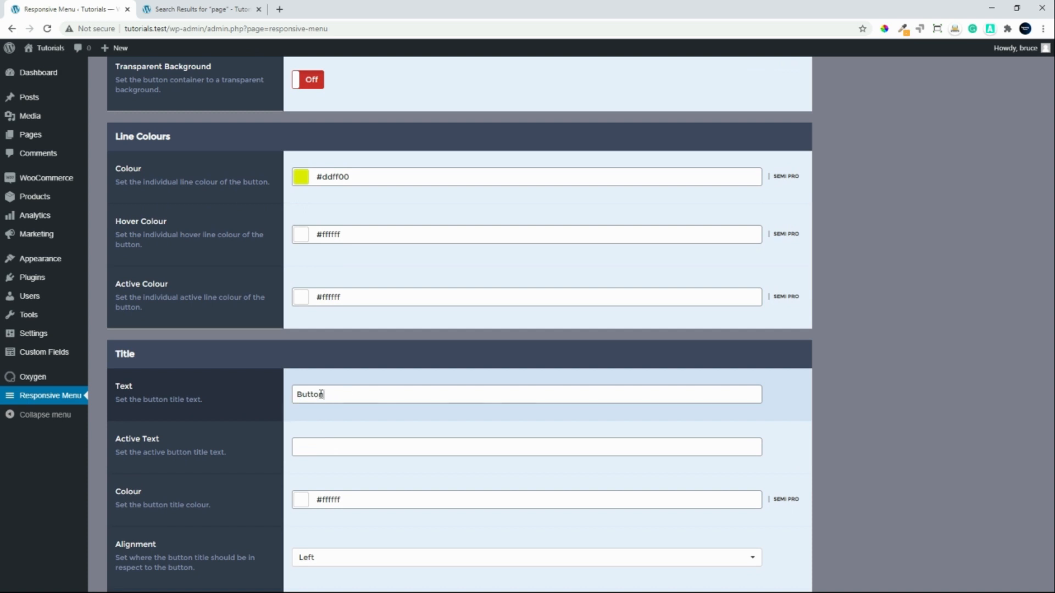
- Clear the menu button's title text and save the Responsive Menu settings
{"action": "left_click_drag", "start_coordinate": [323, 393], "coordinate": [271, 396]}
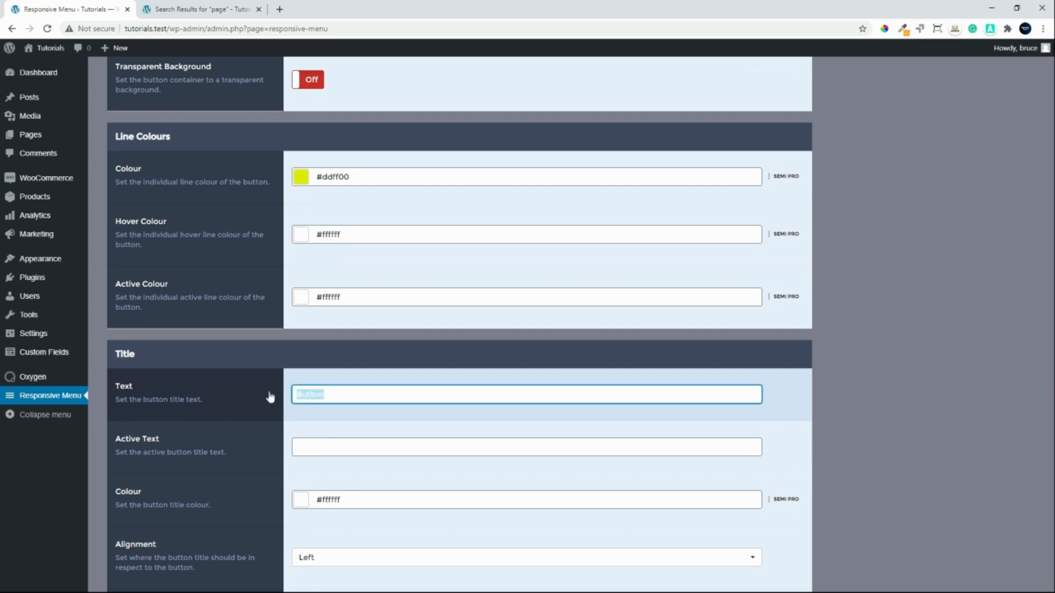
{"action": "key", "text": "BackSpace"}
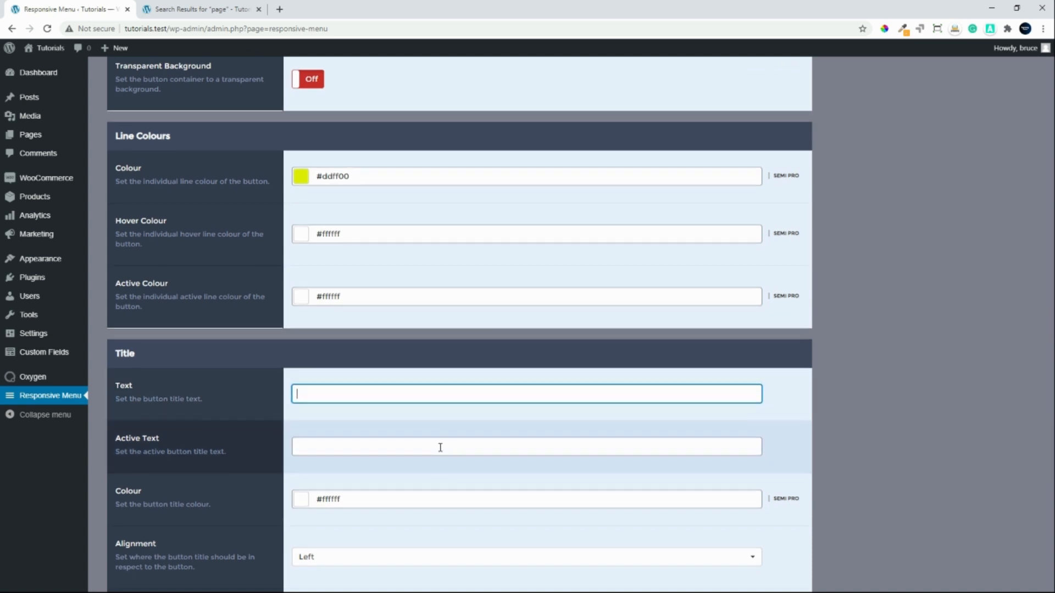
{"action": "scroll", "coordinate": [437, 469], "scroll_direction": "down", "scroll_amount": 1}
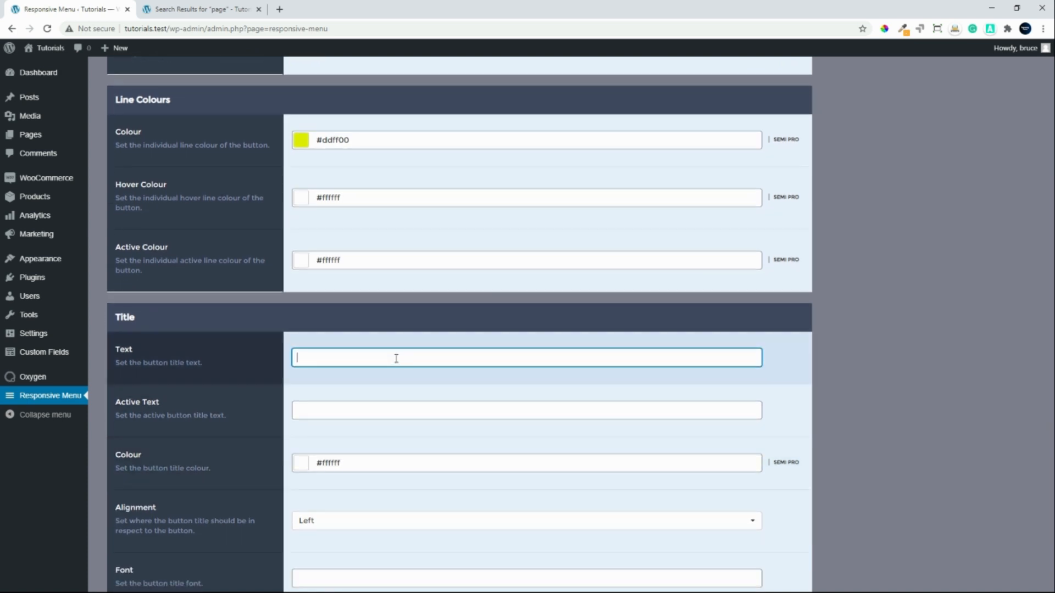
{"action": "key", "text": "Return"}
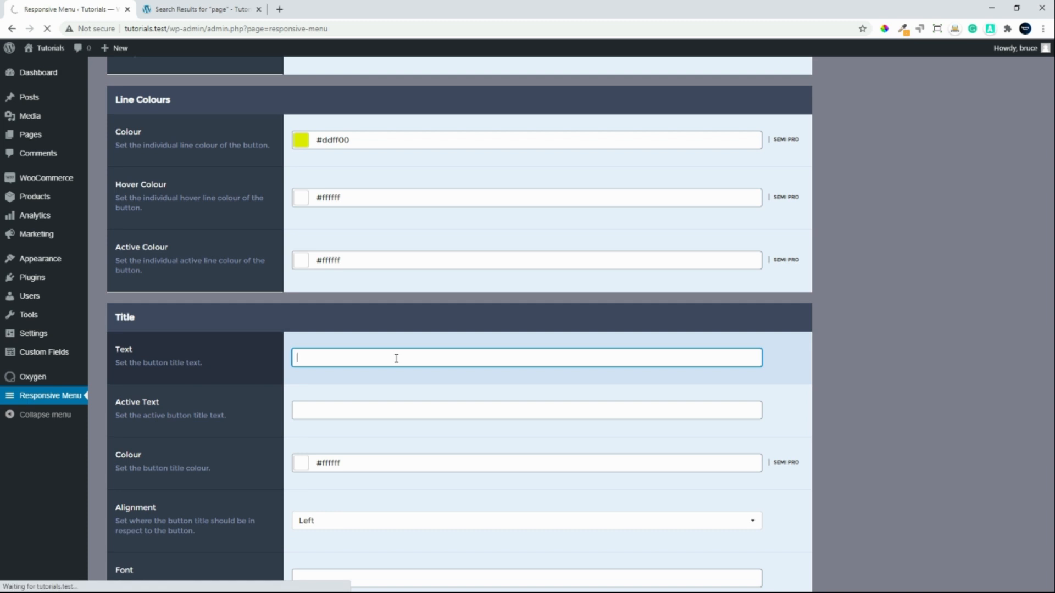
- Reload the mobile preview of the site and test opening and closing the menu with its button
{"action": "left_click", "coordinate": [200, 10]}
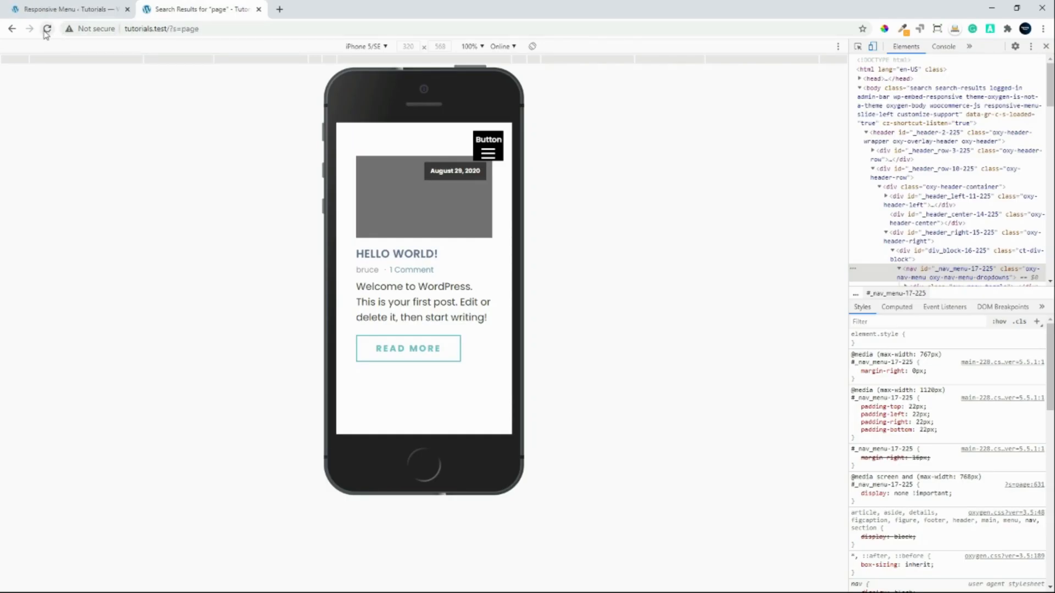
{"action": "left_click", "coordinate": [46, 31]}
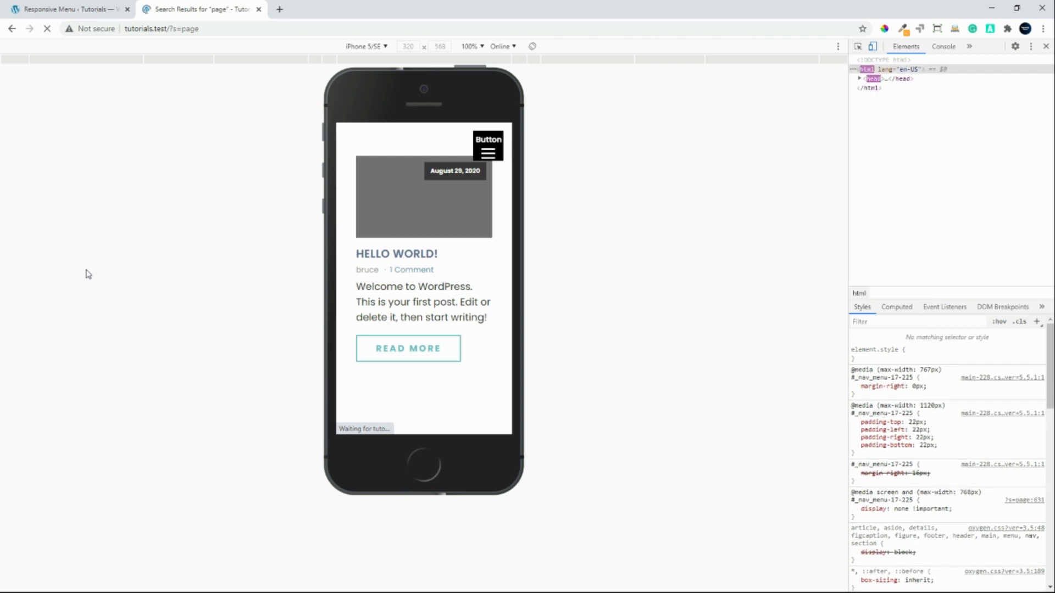
{"action": "left_click", "coordinate": [497, 138]}
{"action": "left_click", "coordinate": [497, 138]}
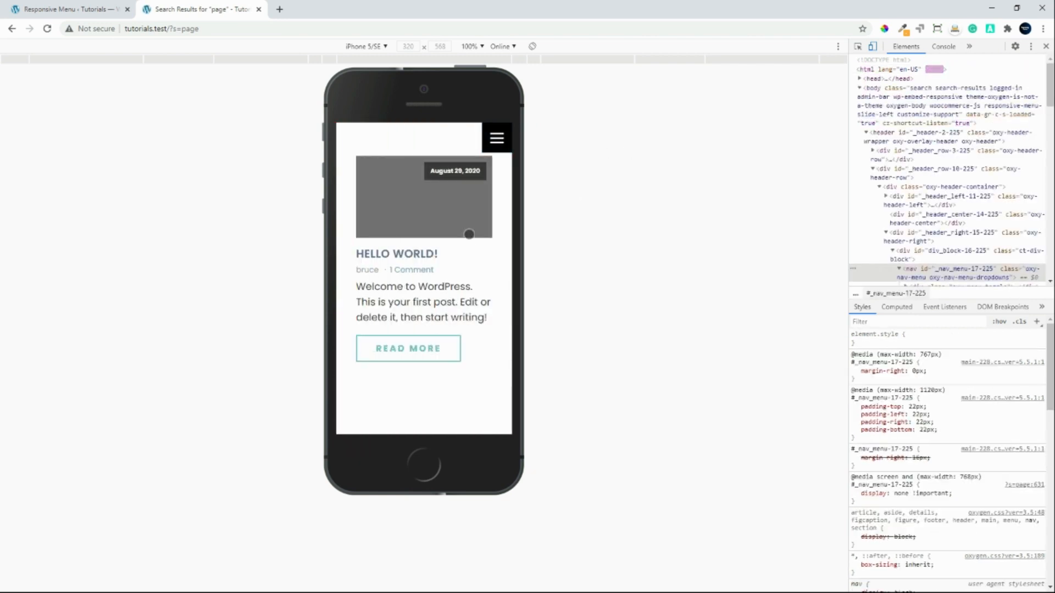
- Examine the menu button's position against the admin bar and site header while moving around the start of the preview page
{"action": "scroll", "coordinate": [433, 222], "scroll_direction": "up", "scroll_amount": 5}
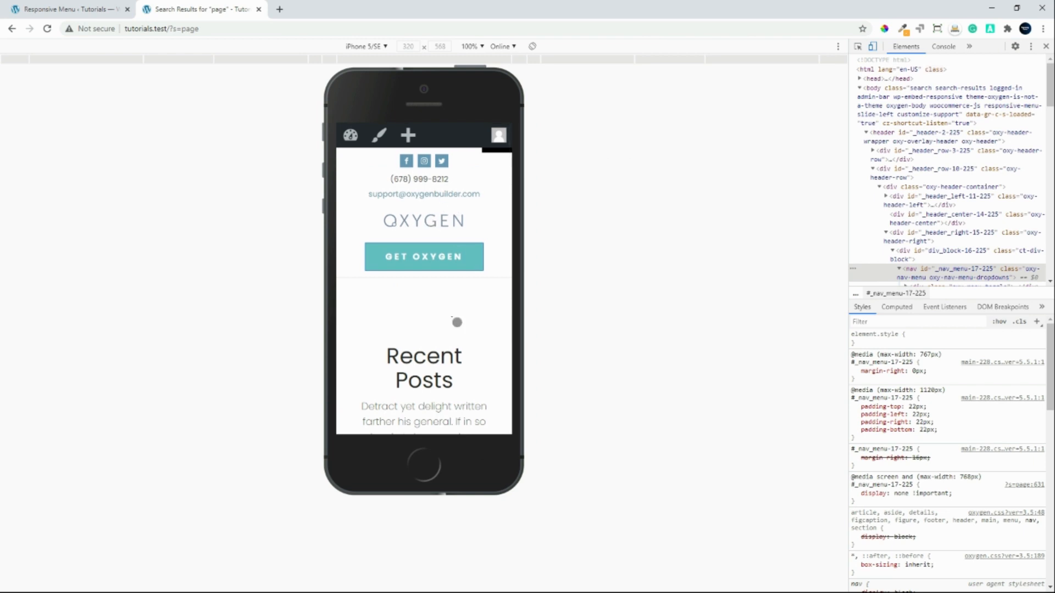
{"action": "scroll", "coordinate": [447, 379], "scroll_direction": "down", "scroll_amount": 1}
{"action": "scroll", "coordinate": [452, 332], "scroll_direction": "up", "scroll_amount": 1}
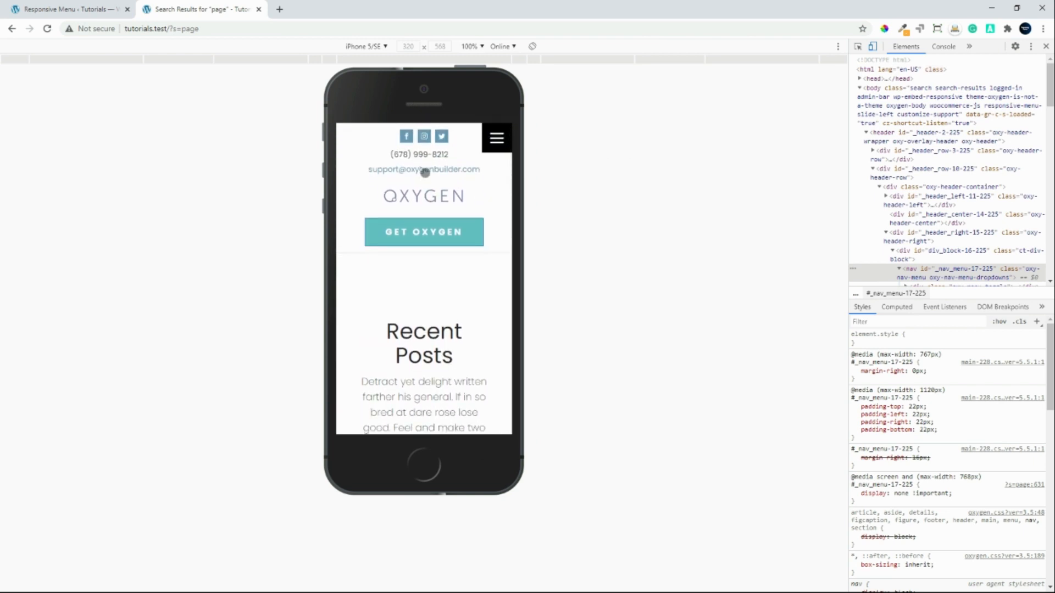
{"action": "scroll", "coordinate": [411, 373], "scroll_direction": "up", "scroll_amount": 1}
{"action": "scroll", "coordinate": [412, 375], "scroll_direction": "down", "scroll_amount": 1}
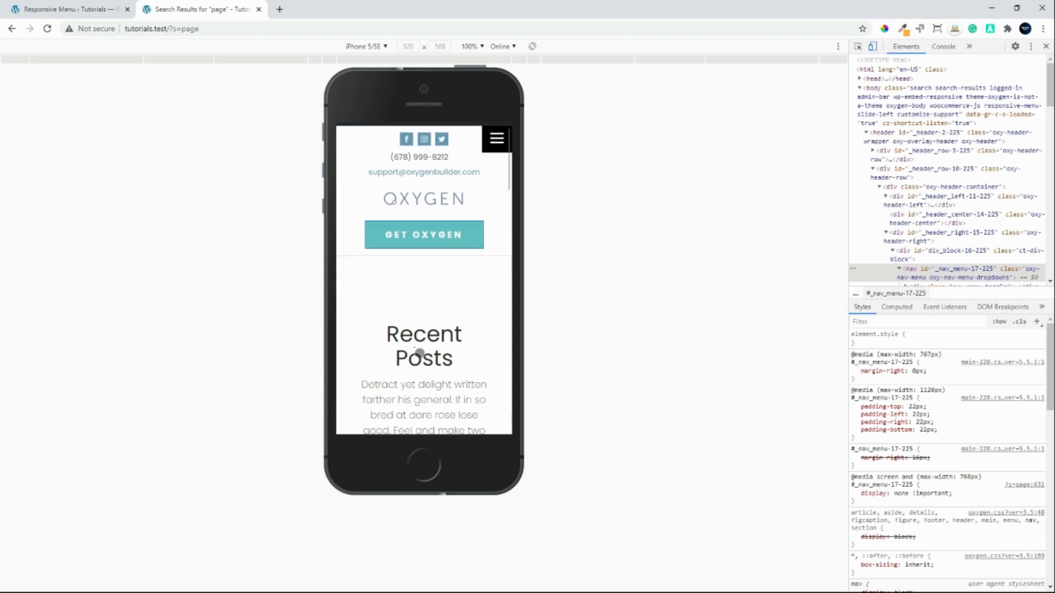
{"action": "scroll", "coordinate": [412, 385], "scroll_direction": "up", "scroll_amount": 1}
{"action": "scroll", "coordinate": [415, 379], "scroll_direction": "down", "scroll_amount": 1}
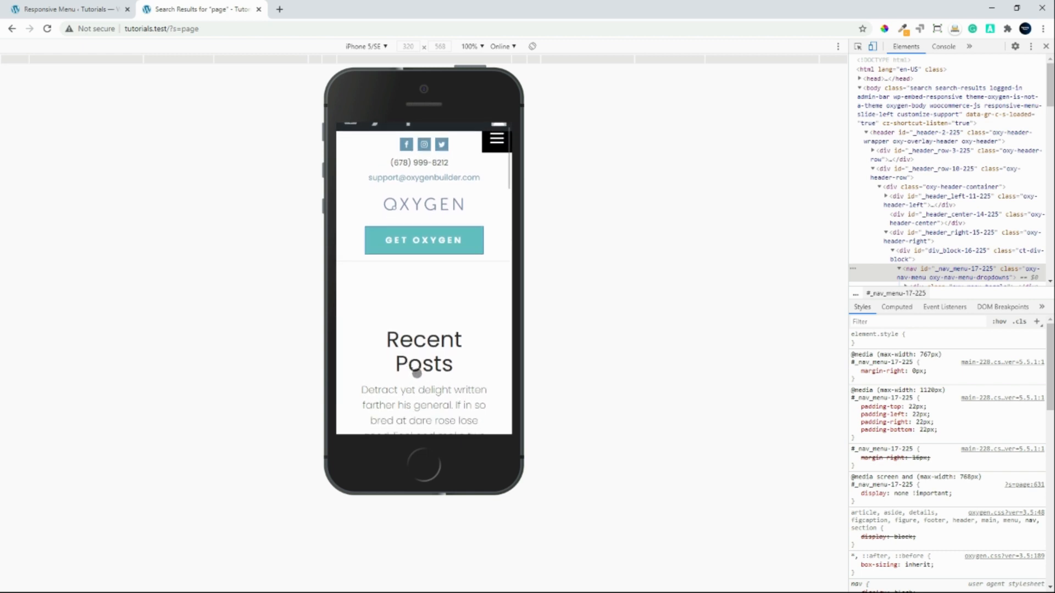
- Test opening and closing the slide-out menu in the iPhone preview and review the page down to the footer links
{"action": "scroll", "coordinate": [421, 364], "scroll_direction": "down", "scroll_amount": 1}
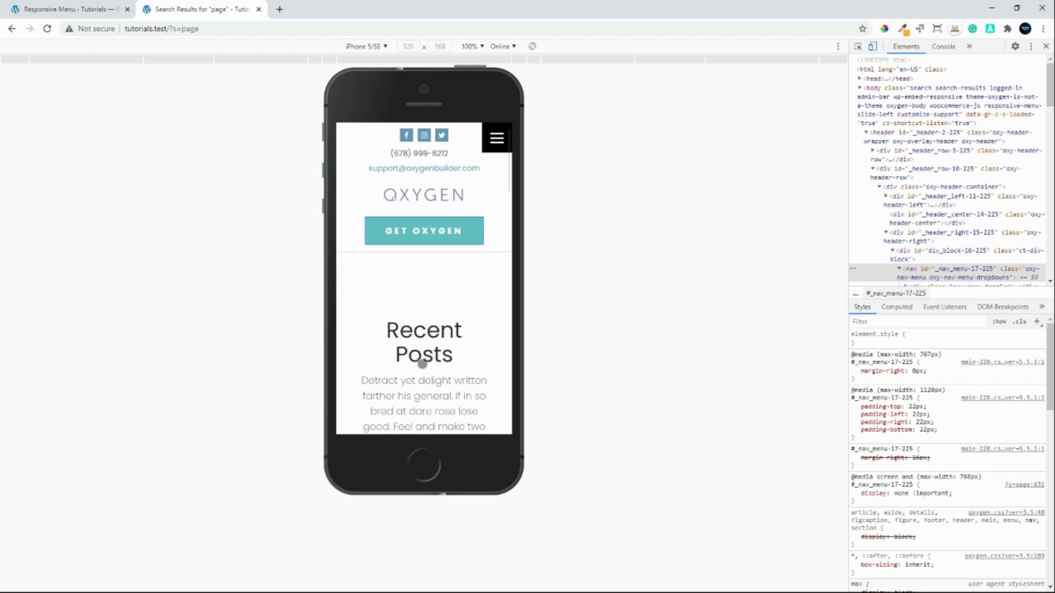
{"action": "left_click", "coordinate": [493, 136]}
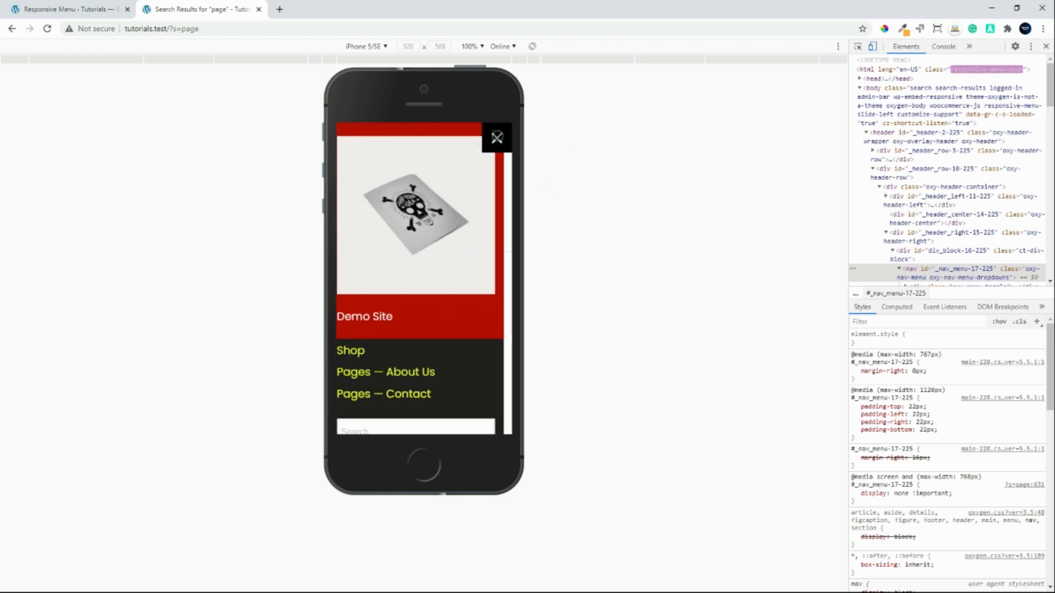
{"action": "left_click", "coordinate": [496, 135]}
{"action": "left_click_drag", "start_coordinate": [478, 360], "coordinate": [457, 167]}
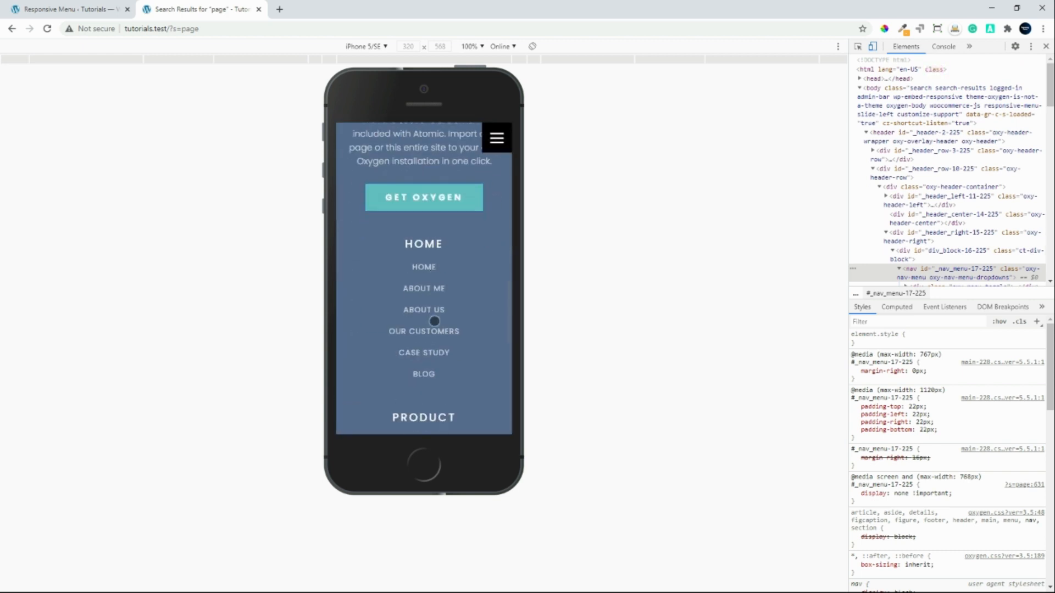
{"action": "left_click_drag", "start_coordinate": [433, 321], "coordinate": [435, 447]}
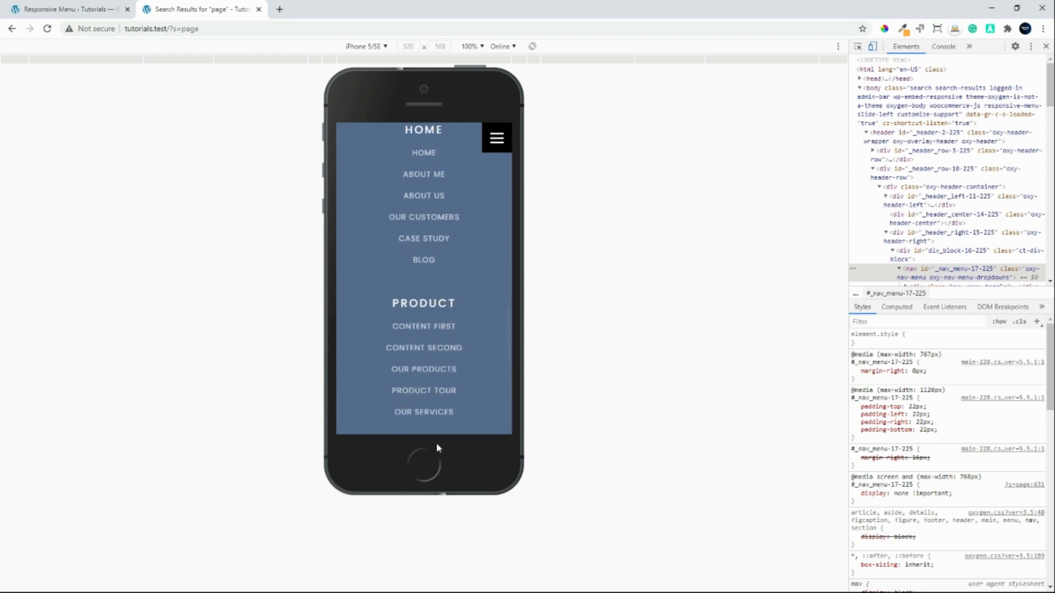
- In the Responsive Menu button's Location settings, switch Side to Left and back to Right
{"action": "left_click", "coordinate": [55, 9]}
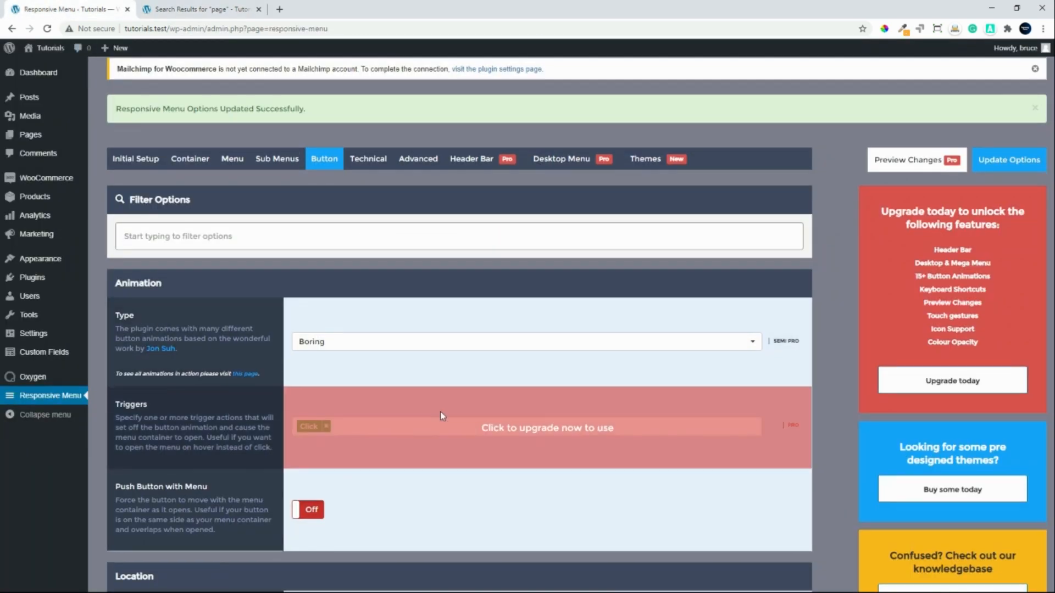
{"action": "scroll", "coordinate": [451, 420], "scroll_direction": "down", "scroll_amount": 3}
{"action": "scroll", "coordinate": [462, 419], "scroll_direction": "down", "scroll_amount": 4}
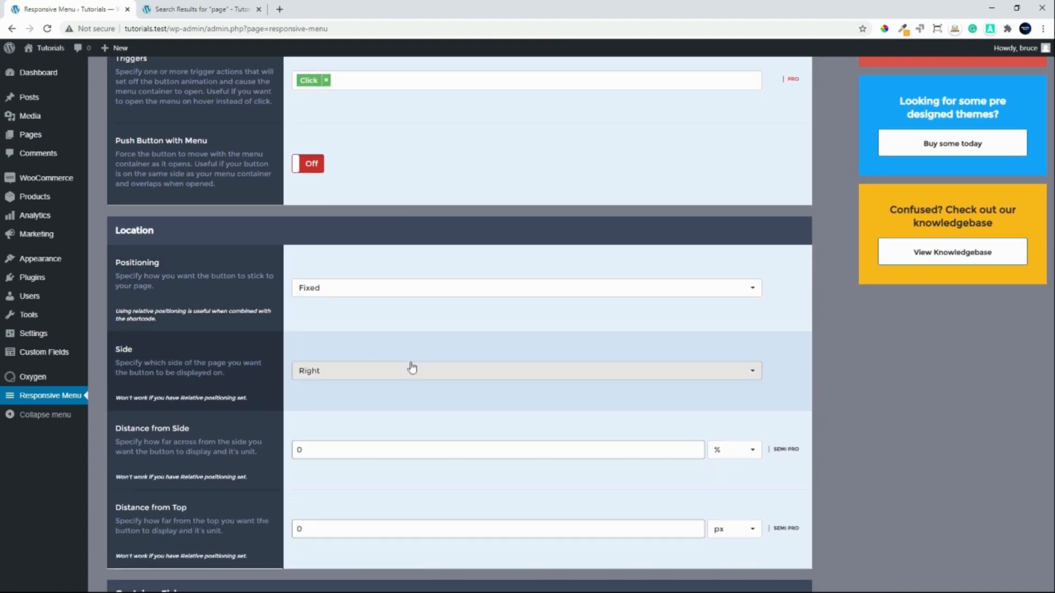
{"action": "left_click", "coordinate": [403, 375]}
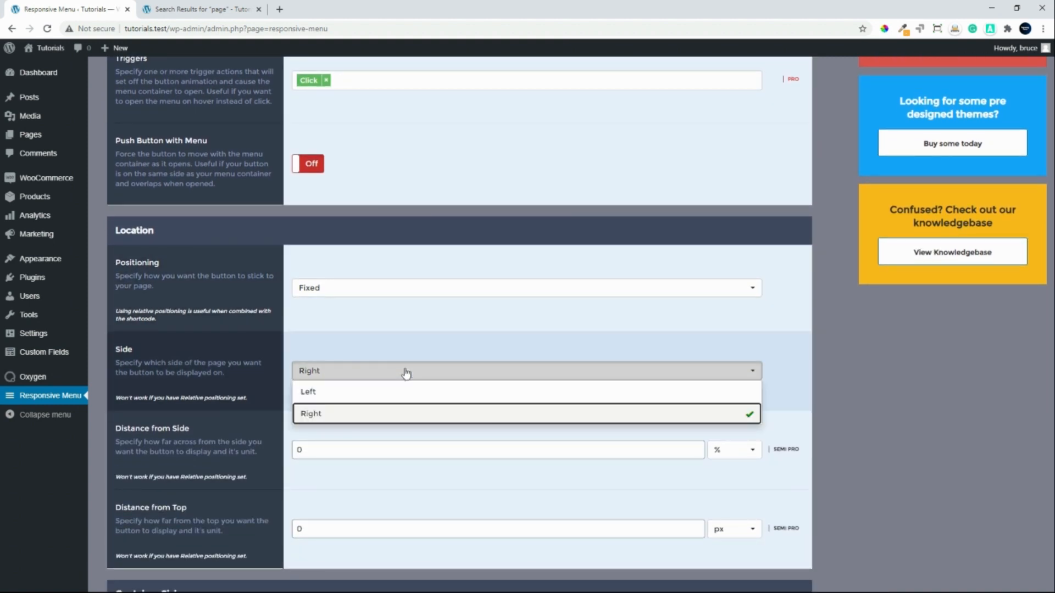
{"action": "left_click", "coordinate": [406, 374]}
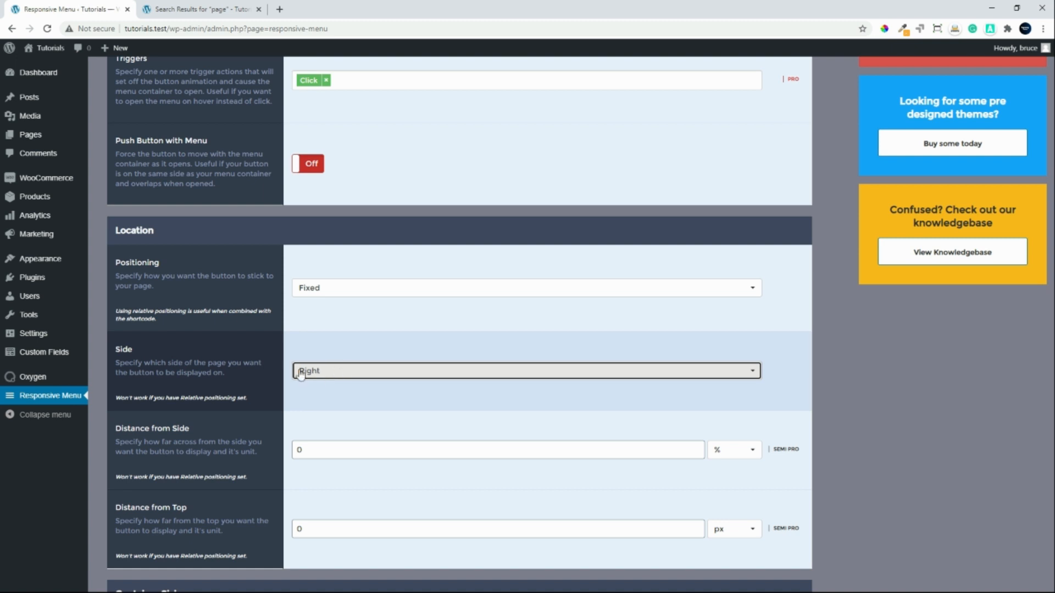
{"action": "left_click", "coordinate": [357, 371]}
{"action": "left_click", "coordinate": [330, 391]}
{"action": "left_click", "coordinate": [333, 377]}
{"action": "left_click", "coordinate": [327, 413]}
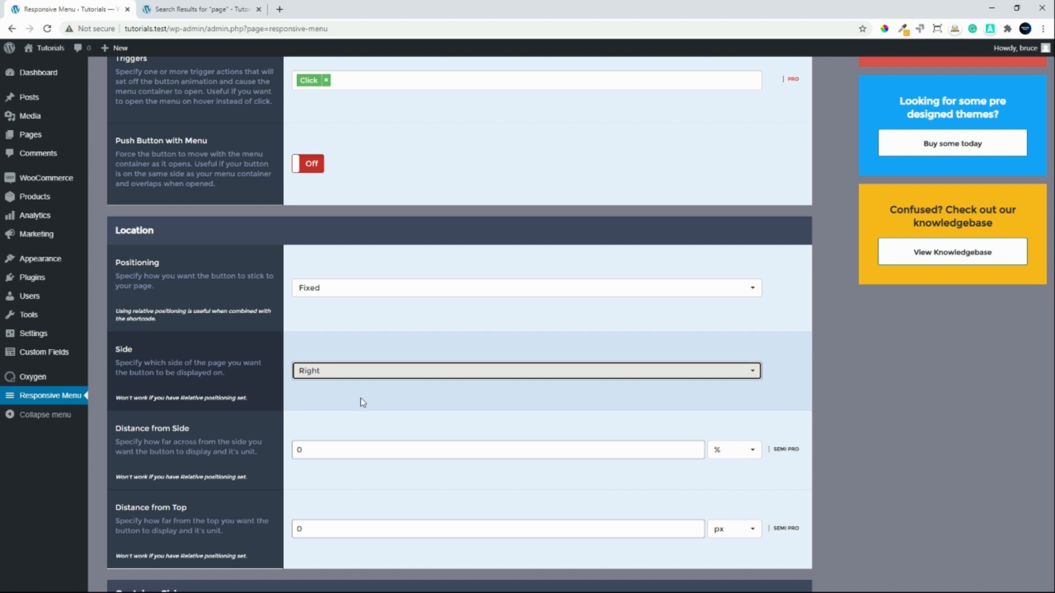
{"action": "scroll", "coordinate": [361, 397], "scroll_direction": "down", "scroll_amount": 1}
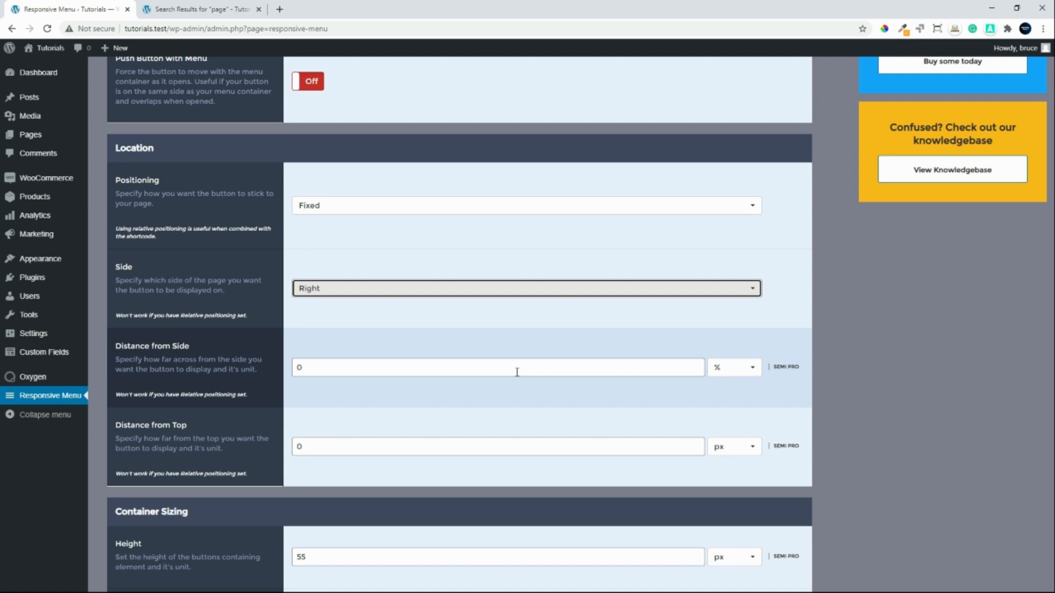
{"action": "scroll", "coordinate": [491, 277], "scroll_direction": "up", "scroll_amount": 3}
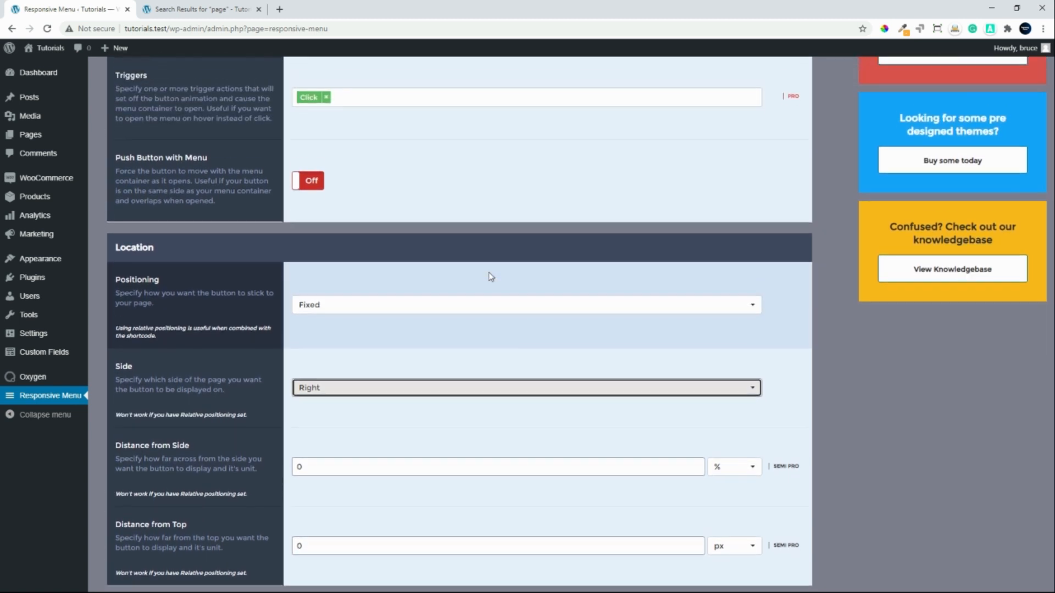
{"action": "scroll", "coordinate": [489, 276], "scroll_direction": "up", "scroll_amount": 3}
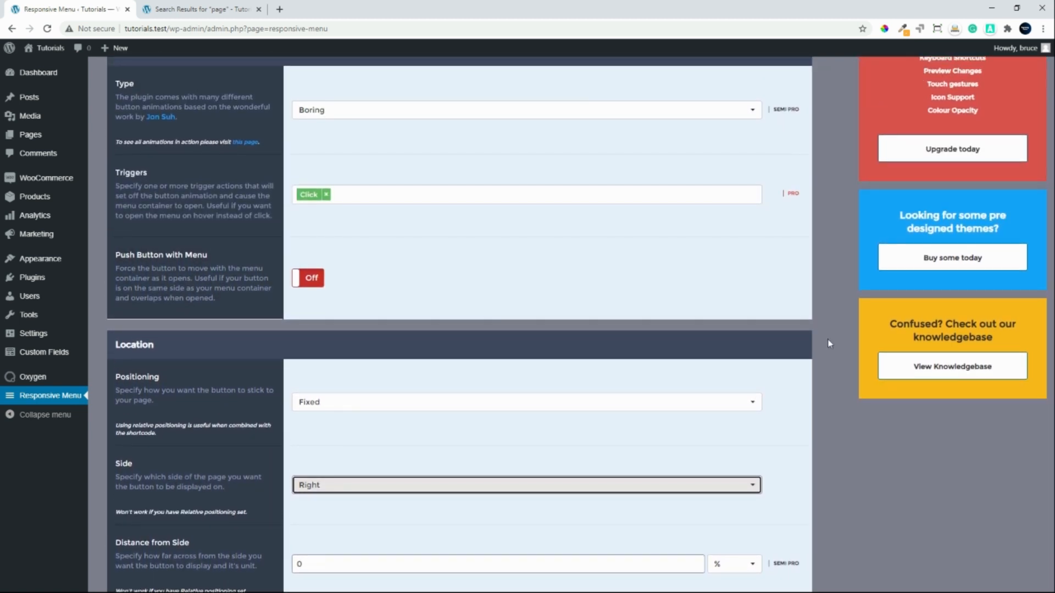
{"action": "scroll", "coordinate": [827, 338], "scroll_direction": "up", "scroll_amount": 5}
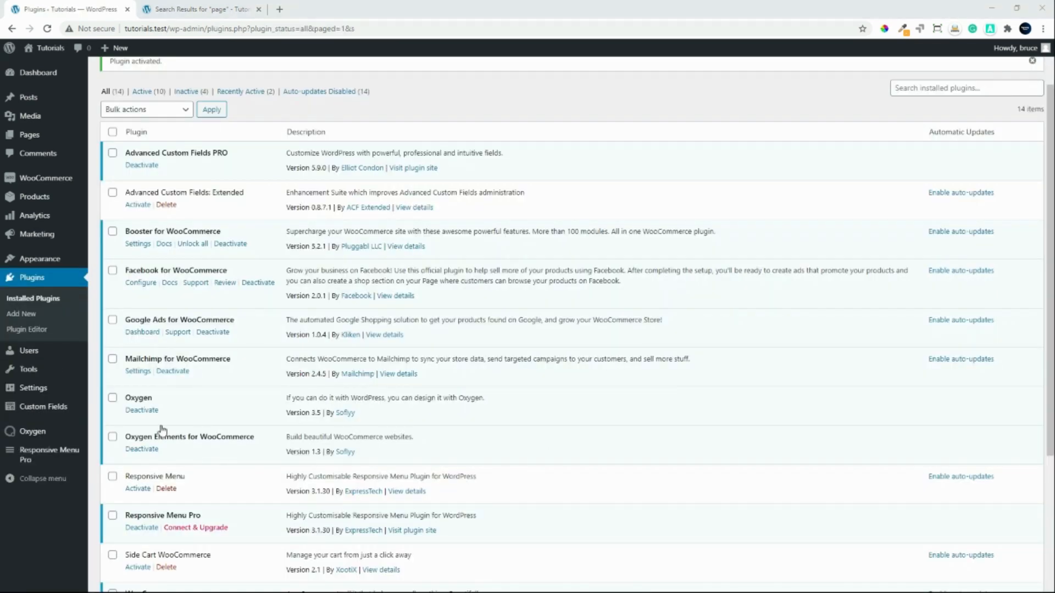
- Open the Responsive Menu Pro settings and add the plugin's license key
{"action": "scroll", "coordinate": [218, 434], "scroll_direction": "up", "scroll_amount": 1}
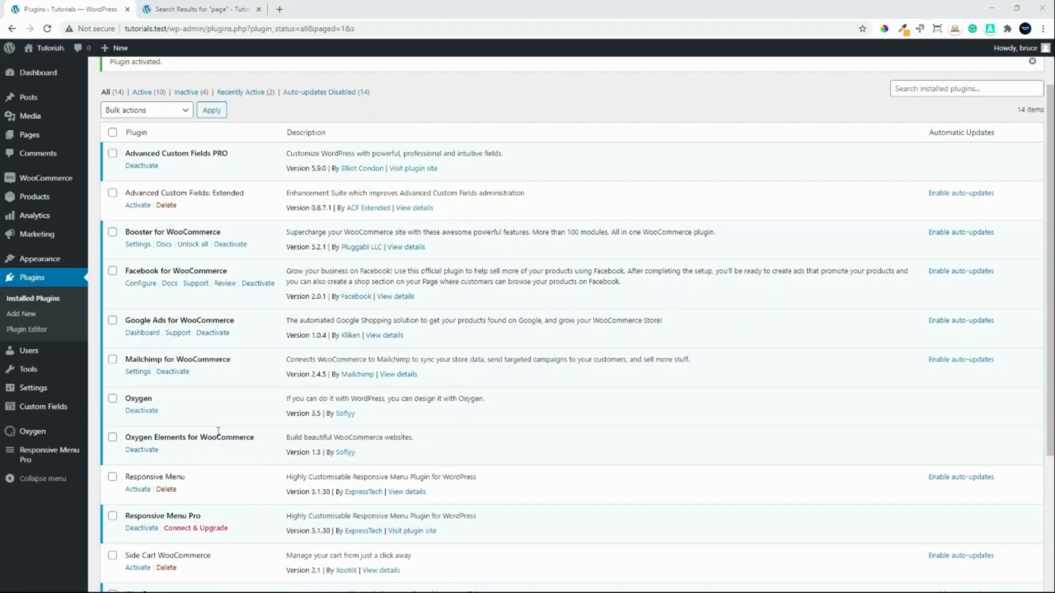
{"action": "scroll", "coordinate": [210, 504], "scroll_direction": "down", "scroll_amount": 2}
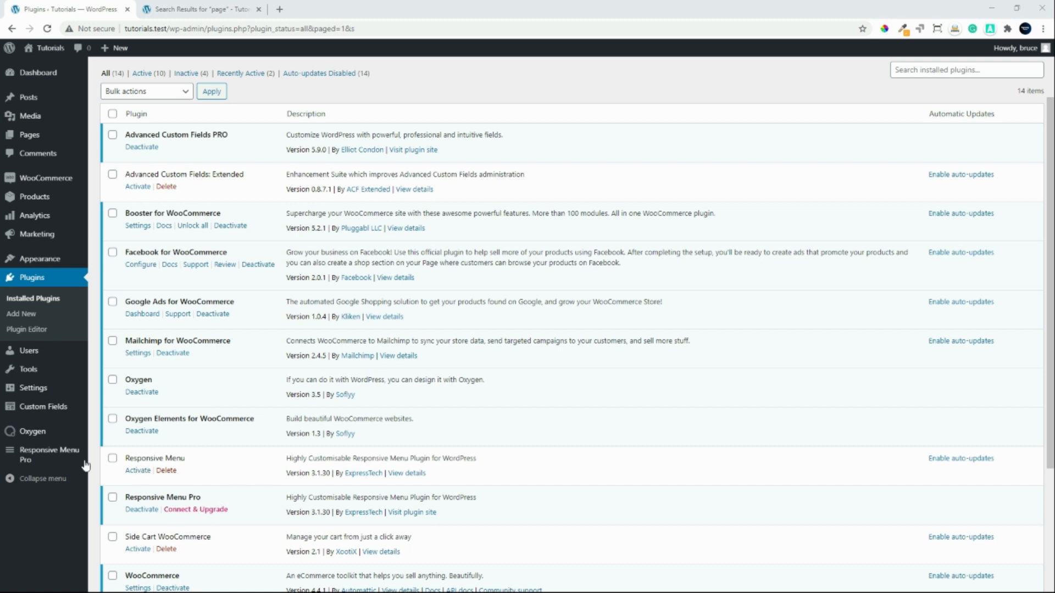
{"action": "left_click", "coordinate": [58, 456]}
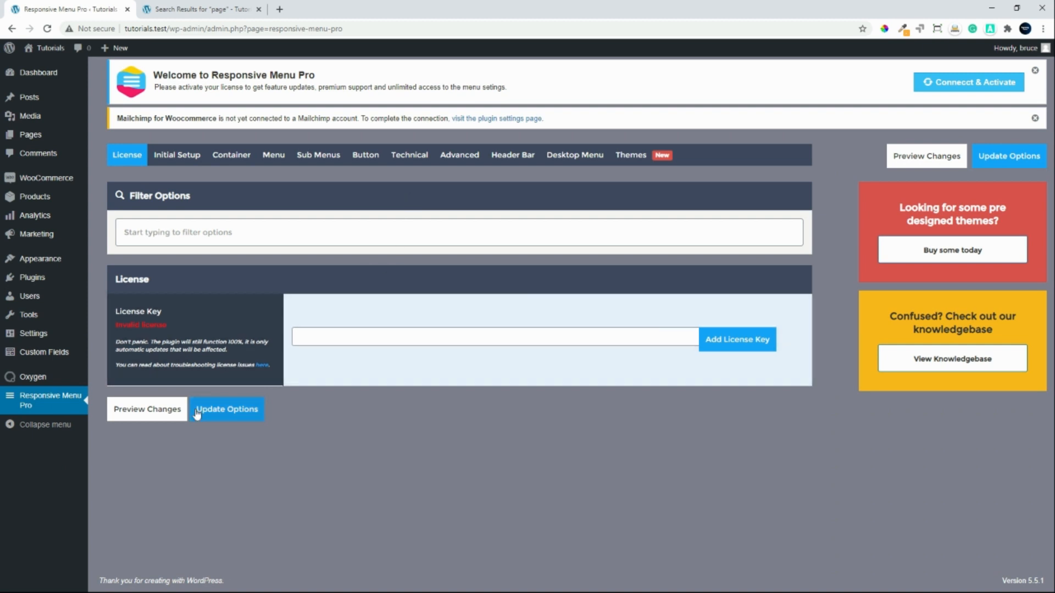
{"action": "key", "text": "ctrl+v"}
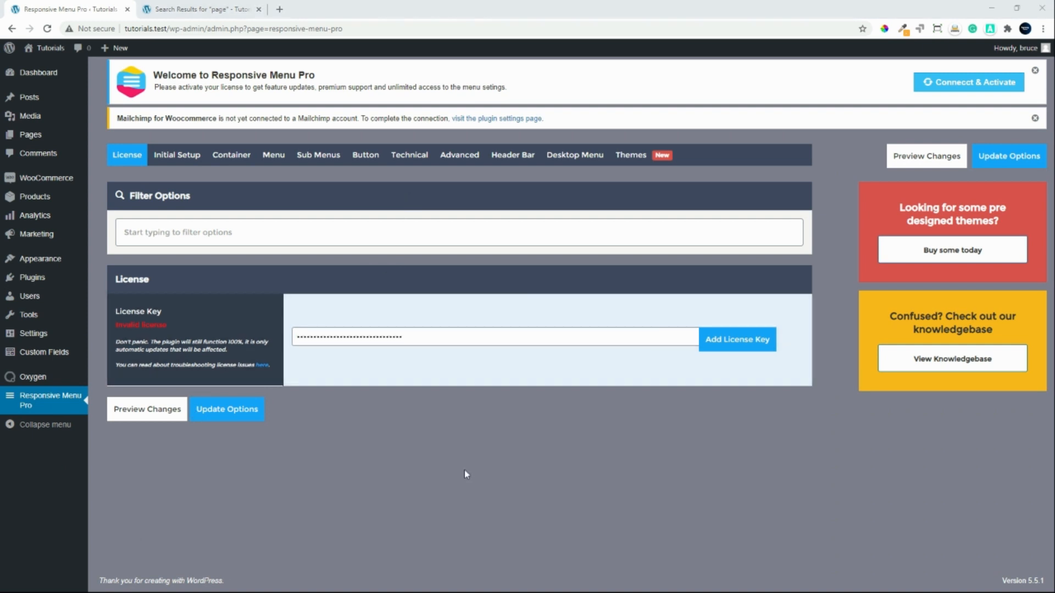
{"action": "left_click", "coordinate": [739, 341]}
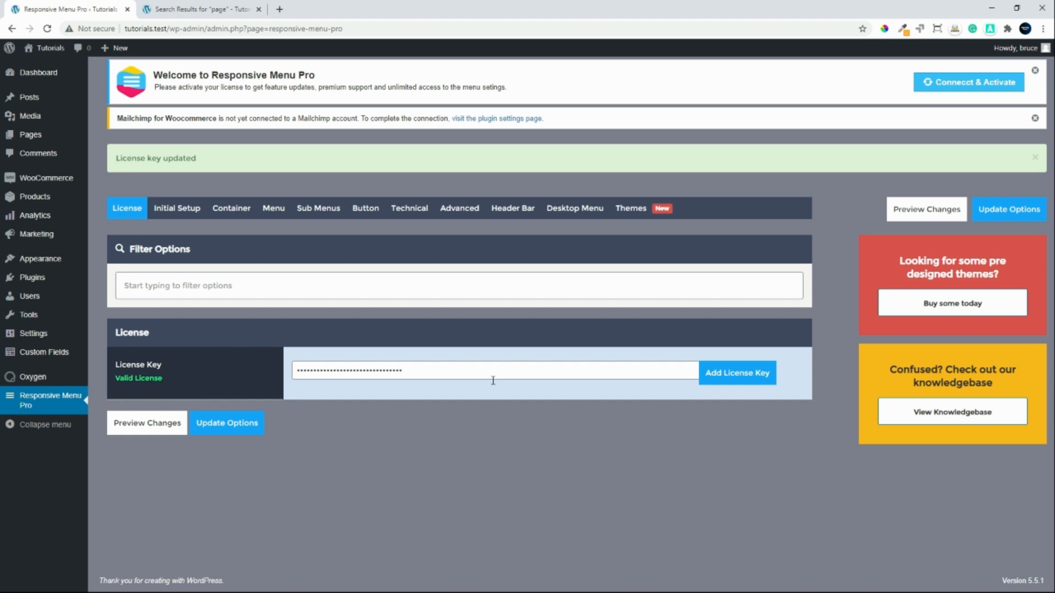
- Set the menu Breakpoint to 768 px in the Initial Setup options
{"action": "left_click", "coordinate": [167, 209]}
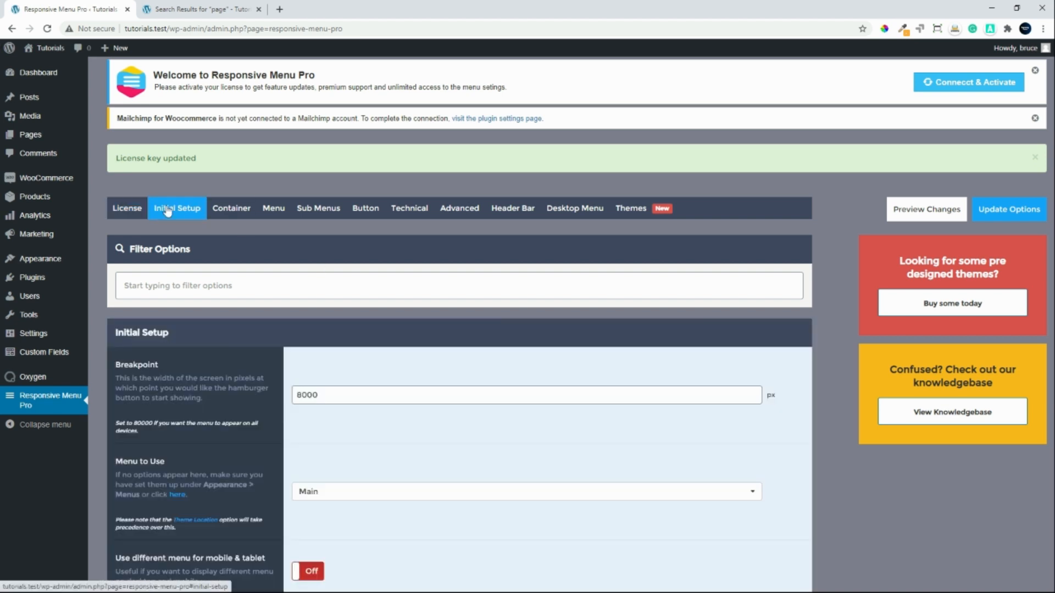
{"action": "scroll", "coordinate": [567, 422], "scroll_direction": "down", "scroll_amount": 2}
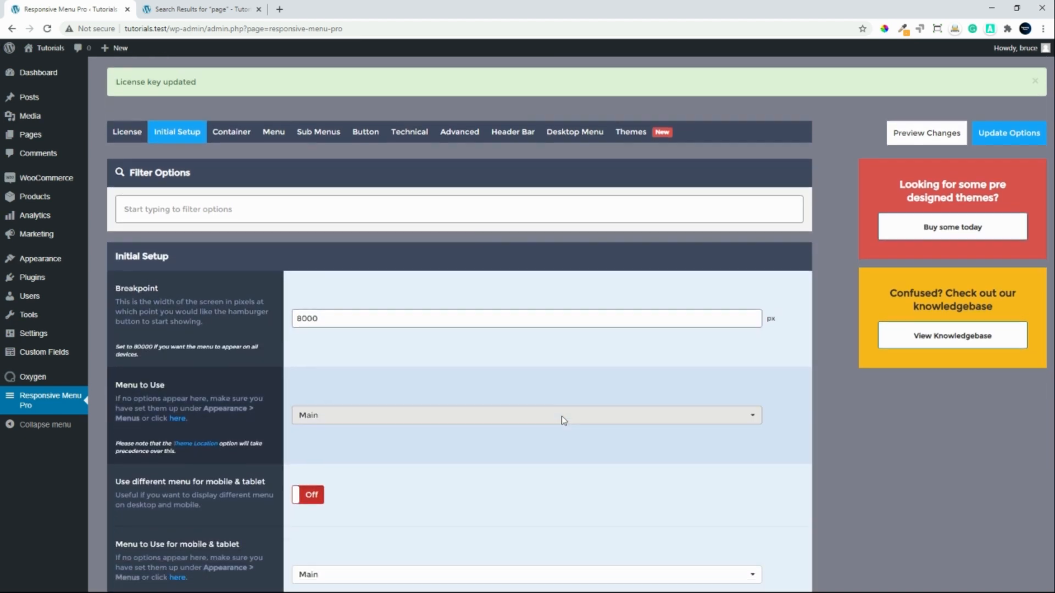
{"action": "scroll", "coordinate": [568, 412], "scroll_direction": "down", "scroll_amount": 1}
{"action": "scroll", "coordinate": [398, 248], "scroll_direction": "up", "scroll_amount": 1}
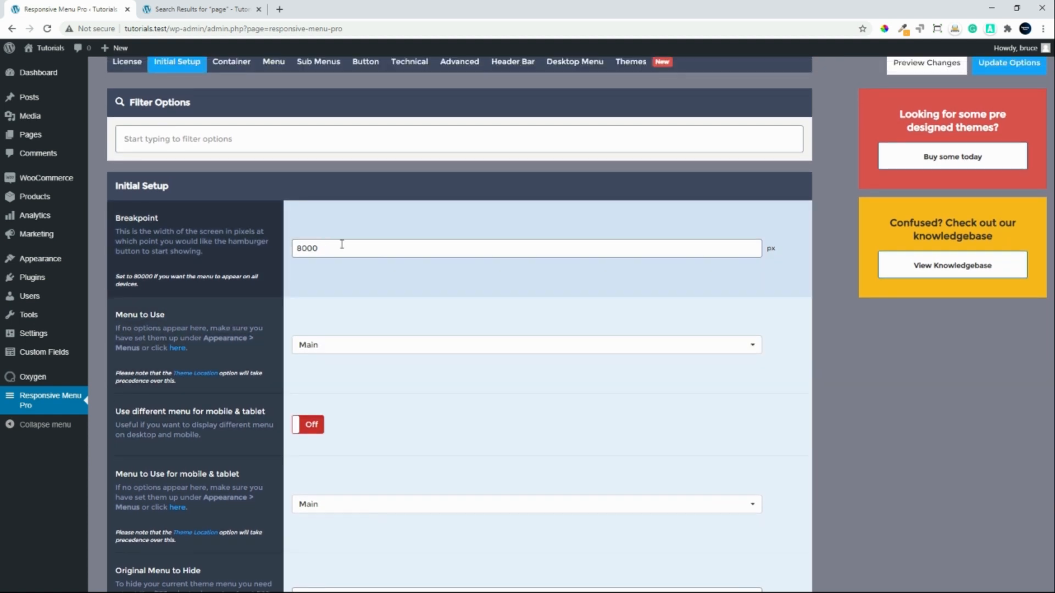
{"action": "left_click_drag", "start_coordinate": [407, 243], "coordinate": [250, 244]}
{"action": "type", "text": "768"}
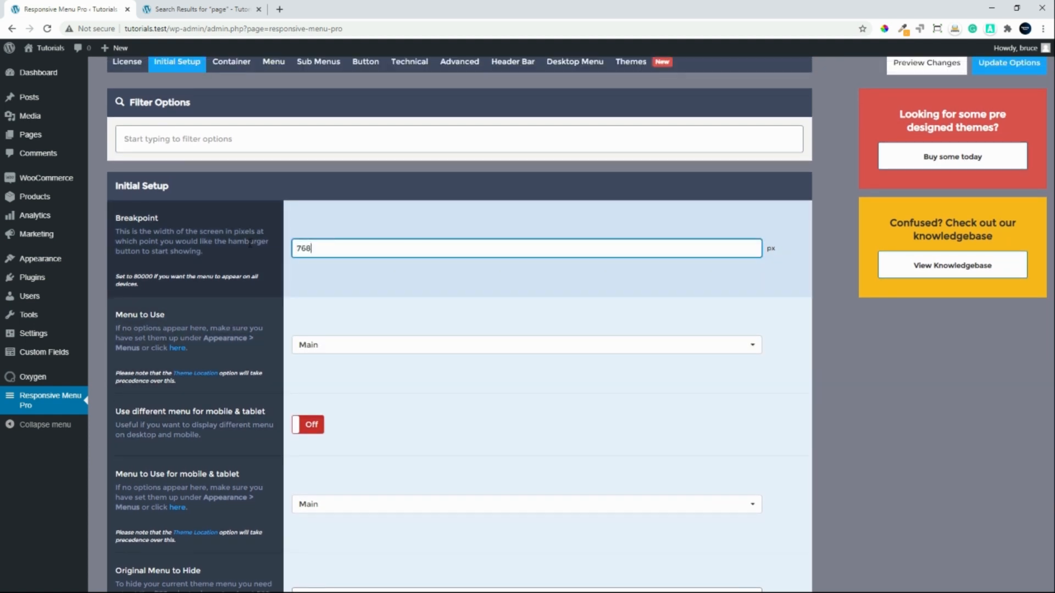
- Set Original Menu to Hide to _nav_menu-17-225 and update the plugin options
{"action": "scroll", "coordinate": [426, 410], "scroll_direction": "down", "scroll_amount": 2}
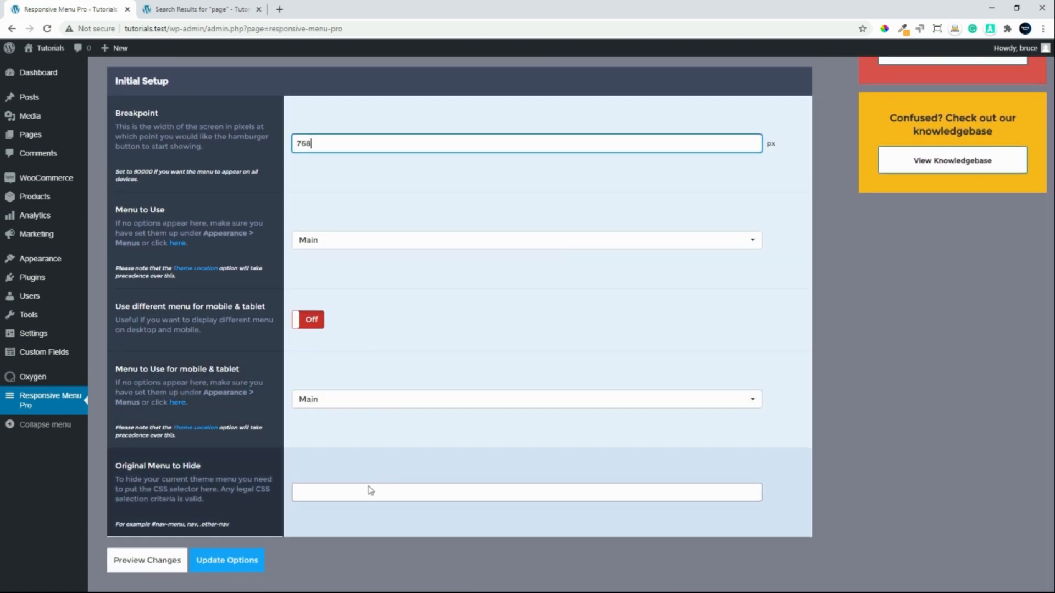
{"action": "left_click", "coordinate": [357, 496]}
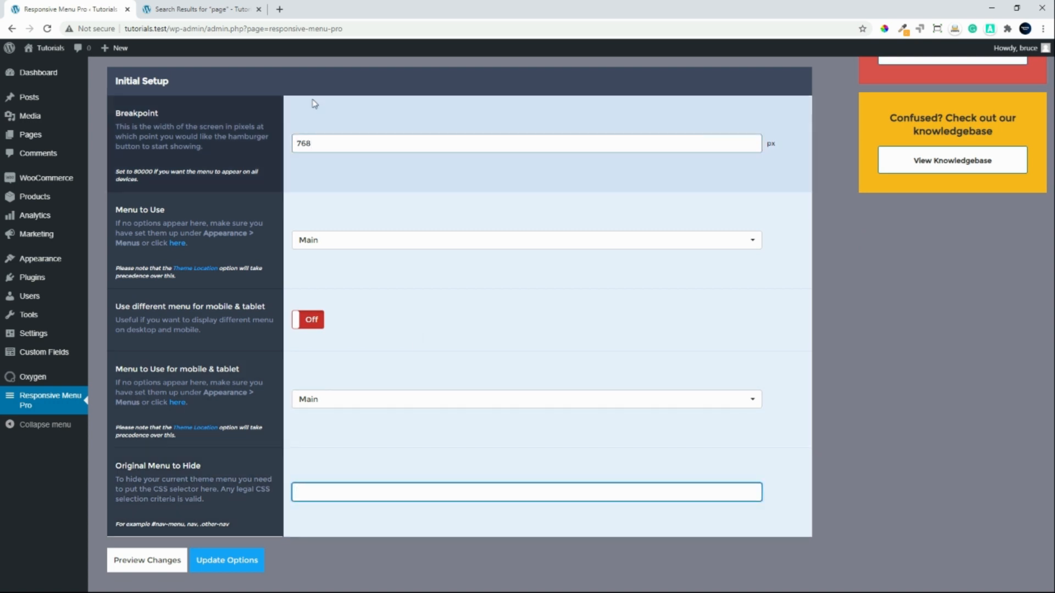
{"action": "type", "text": "_nav_menu-17-225"}
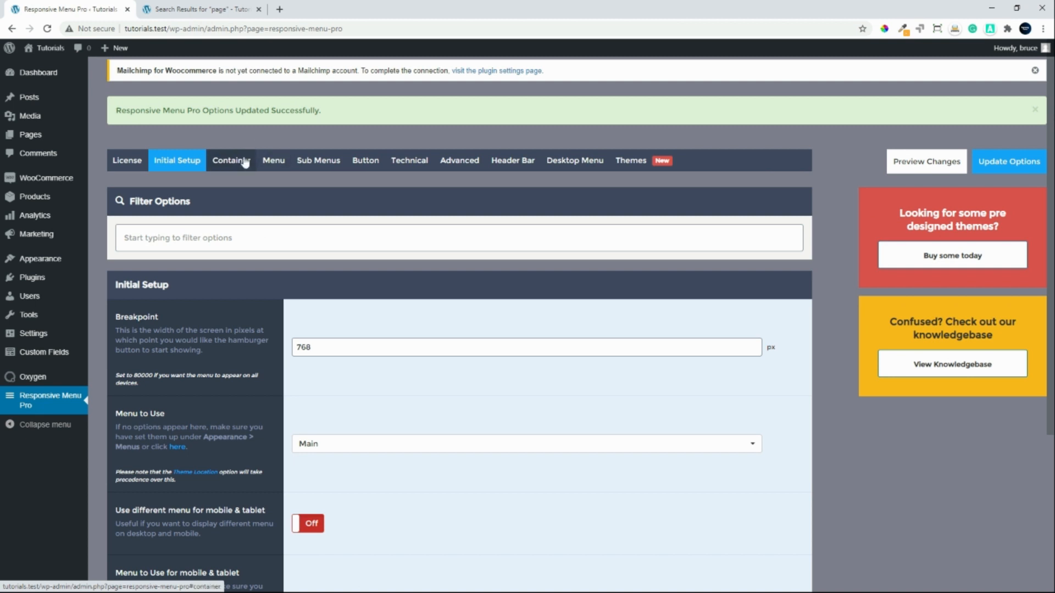
- Reload the site's mobile preview and test opening and closing the Responsive Menu Pro menu
{"action": "left_click", "coordinate": [199, 10]}
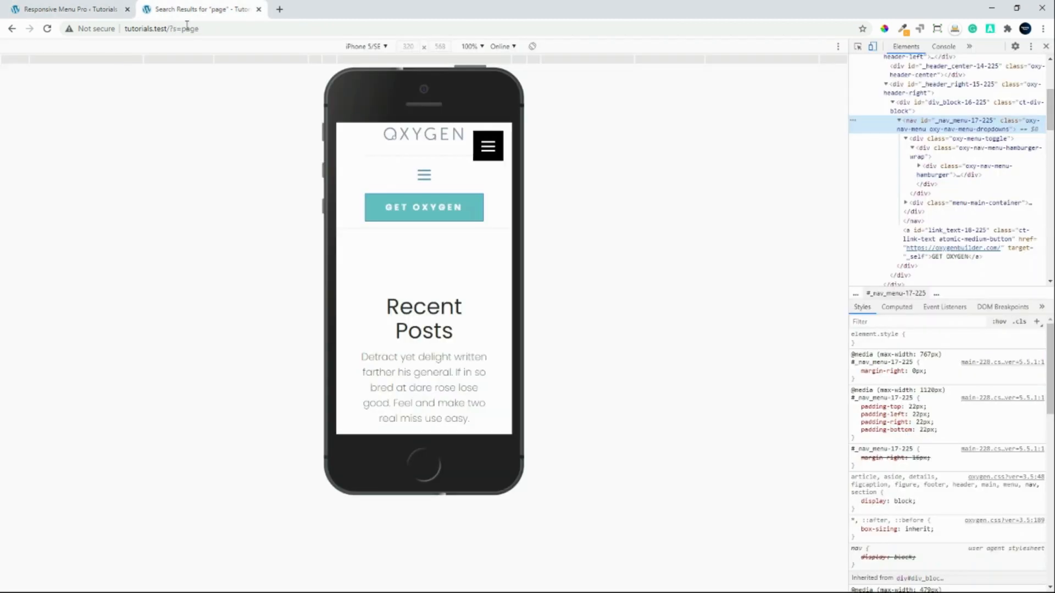
{"action": "left_click", "coordinate": [47, 29]}
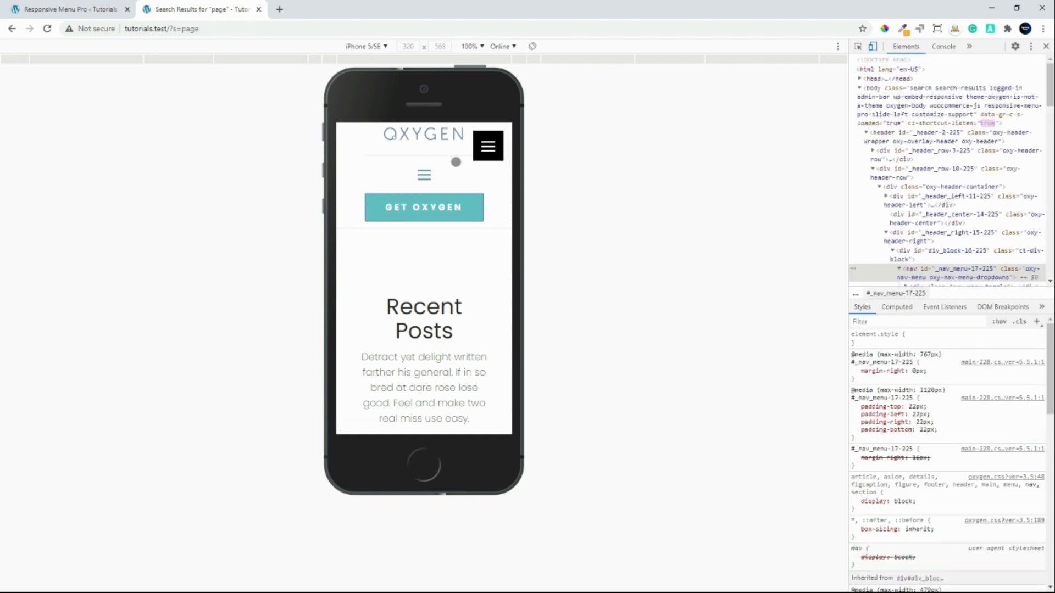
{"action": "left_click", "coordinate": [492, 149]}
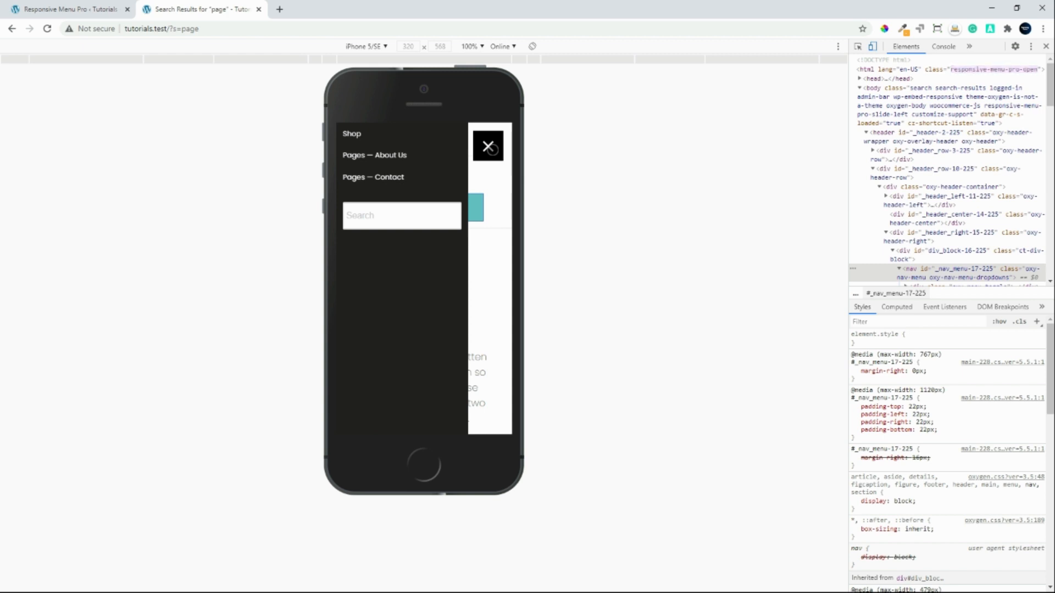
{"action": "left_click", "coordinate": [492, 149]}
{"action": "left_click", "coordinate": [491, 149]}
{"action": "left_click", "coordinate": [490, 147]}
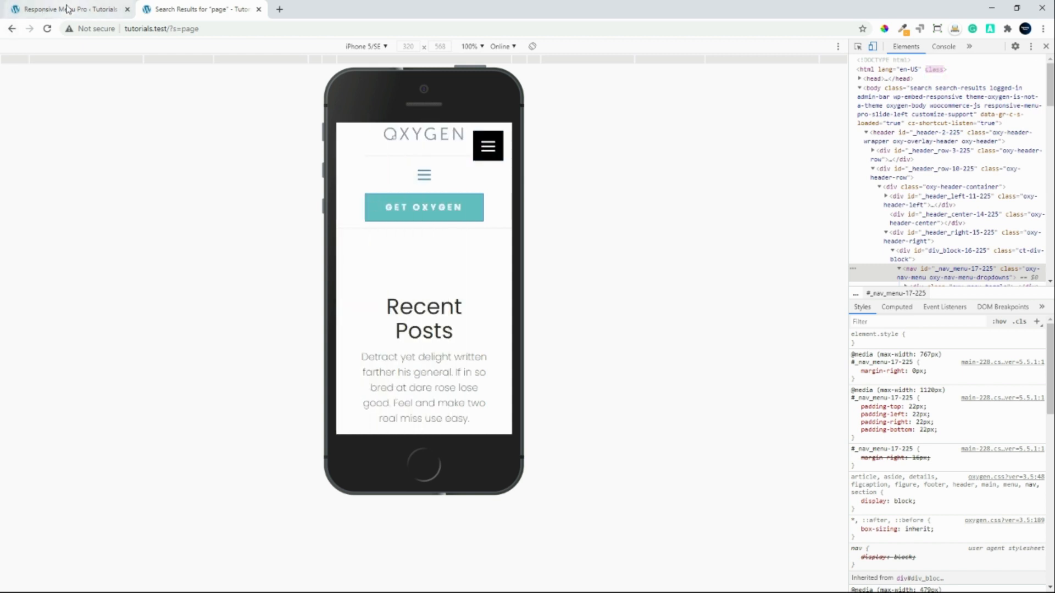
- Enable the Header Bar in the Responsive Menu Pro settings
{"action": "left_click", "coordinate": [69, 9]}
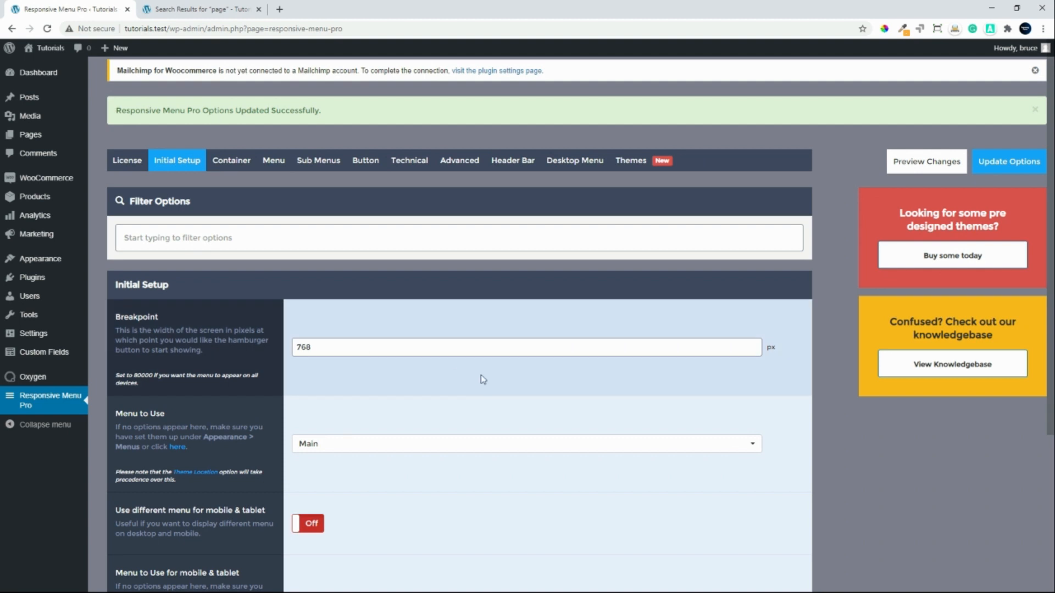
{"action": "scroll", "coordinate": [480, 379], "scroll_direction": "down", "scroll_amount": 1}
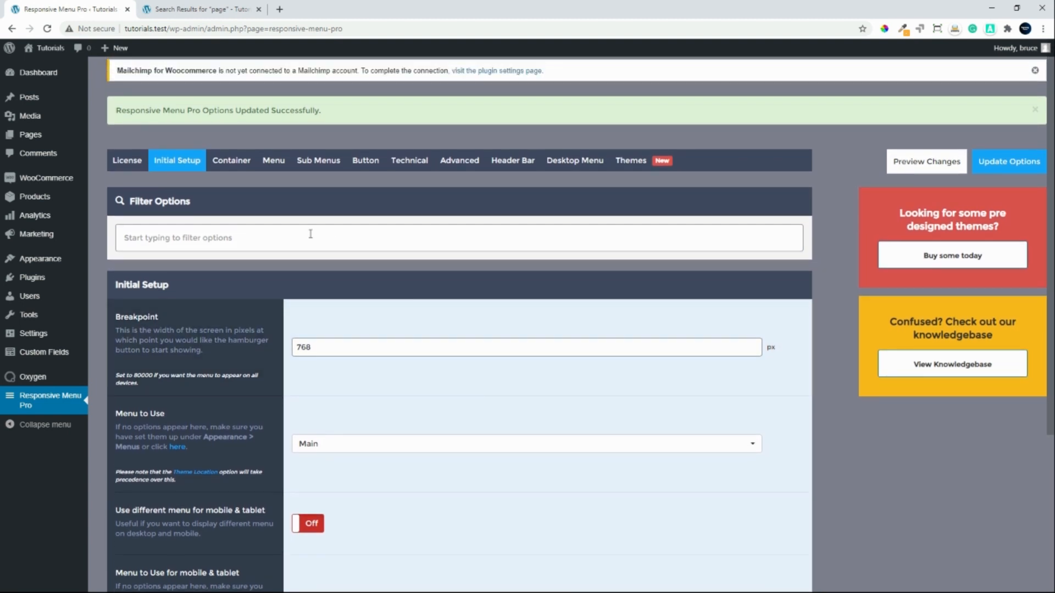
{"action": "left_click", "coordinate": [509, 162]}
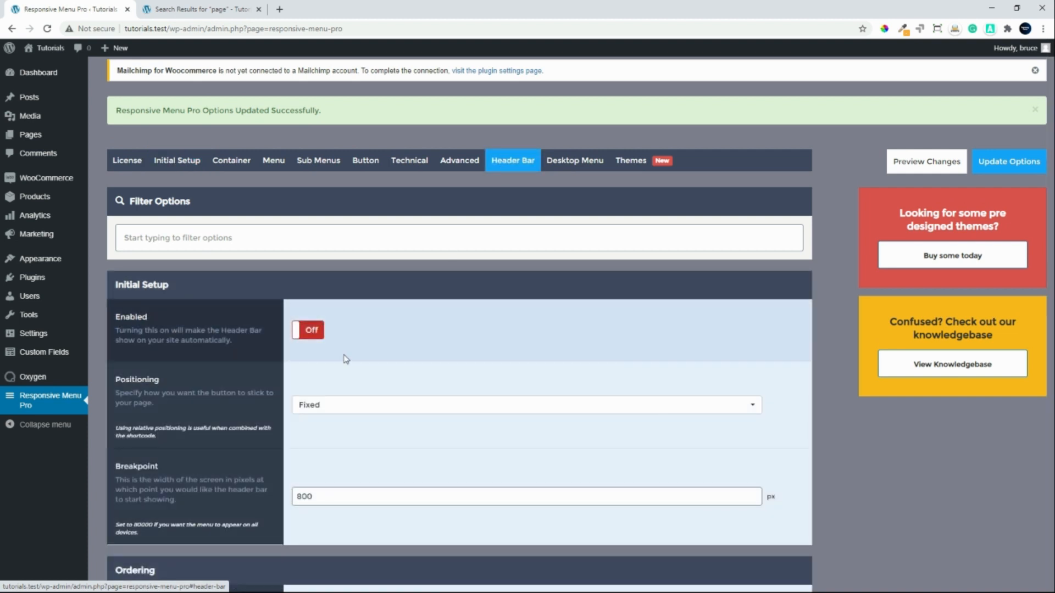
{"action": "left_click", "coordinate": [316, 330]}
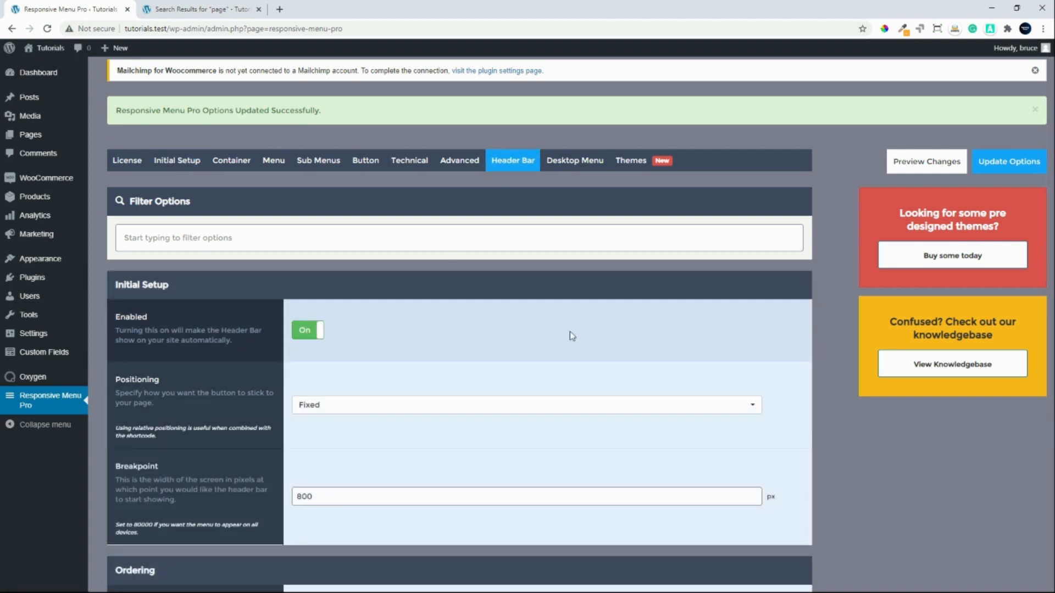
- Set the Header Bar's Breakpoint to 768 px
{"action": "scroll", "coordinate": [571, 334], "scroll_direction": "down", "scroll_amount": 3}
{"action": "scroll", "coordinate": [575, 333], "scroll_direction": "down", "scroll_amount": 3}
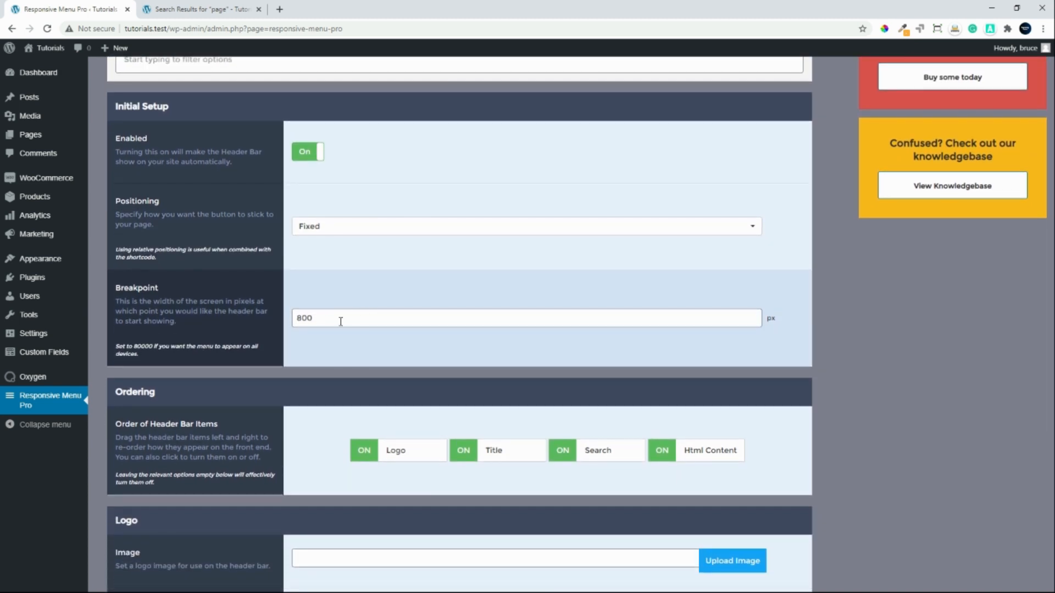
{"action": "left_click_drag", "start_coordinate": [340, 322], "coordinate": [261, 318]}
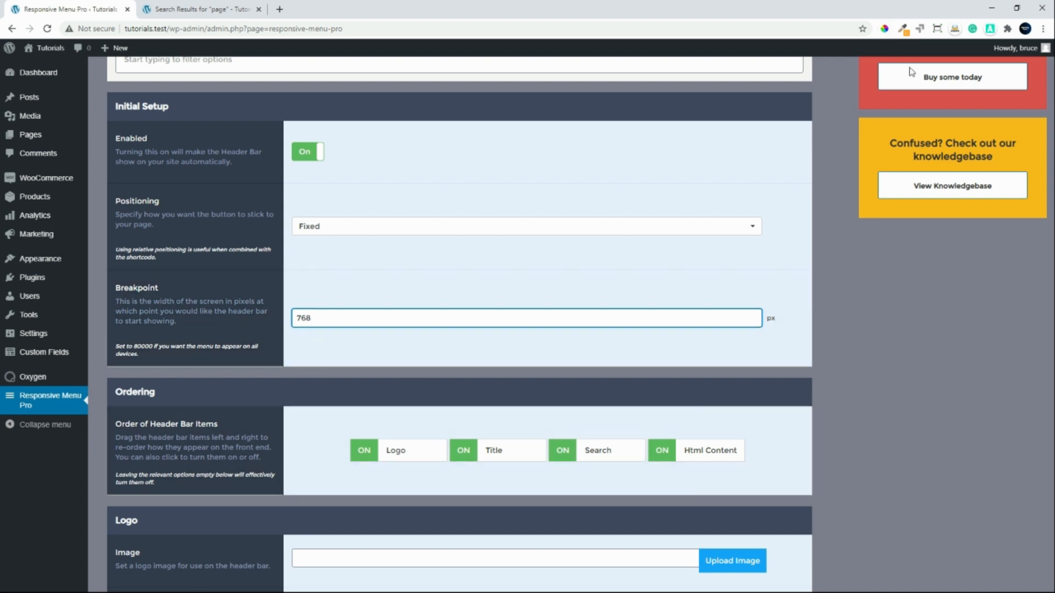
- Save the Header Bar options and check the bar in the site's reloaded mobile preview
{"action": "key", "text": "Return"}
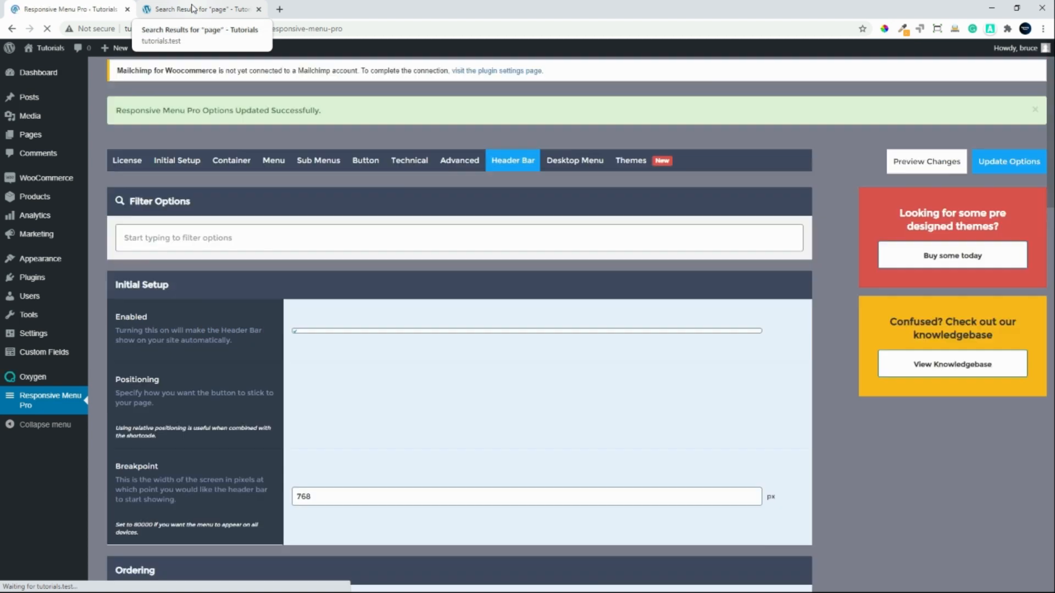
{"action": "left_click", "coordinate": [193, 8]}
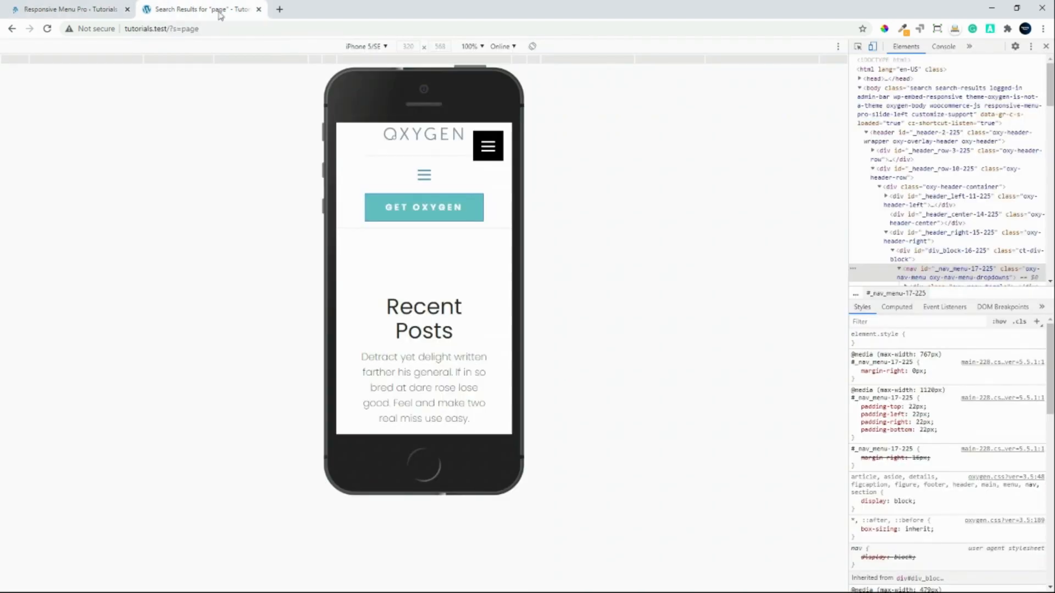
{"action": "left_click", "coordinate": [48, 30]}
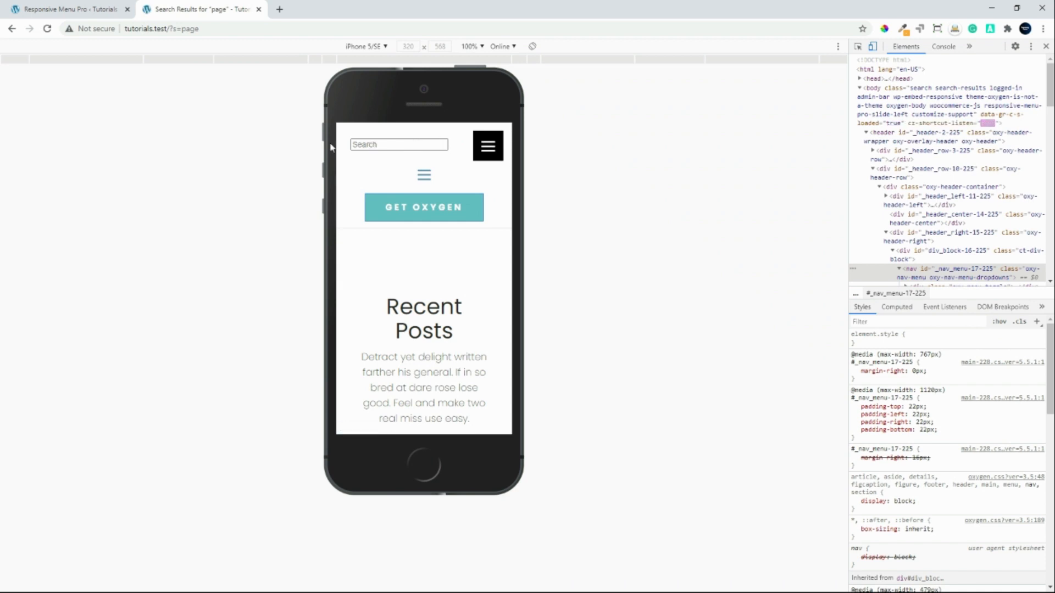
{"action": "scroll", "coordinate": [455, 267], "scroll_direction": "down", "scroll_amount": 3}
{"action": "scroll", "coordinate": [457, 267], "scroll_direction": "down", "scroll_amount": 3}
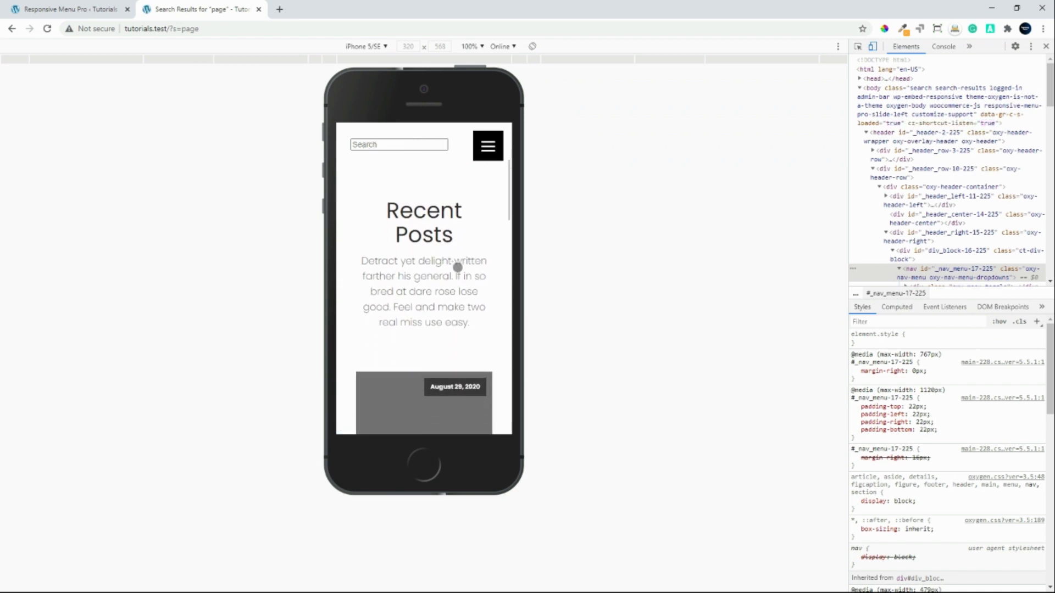
{"action": "scroll", "coordinate": [459, 253], "scroll_direction": "up", "scroll_amount": 3}
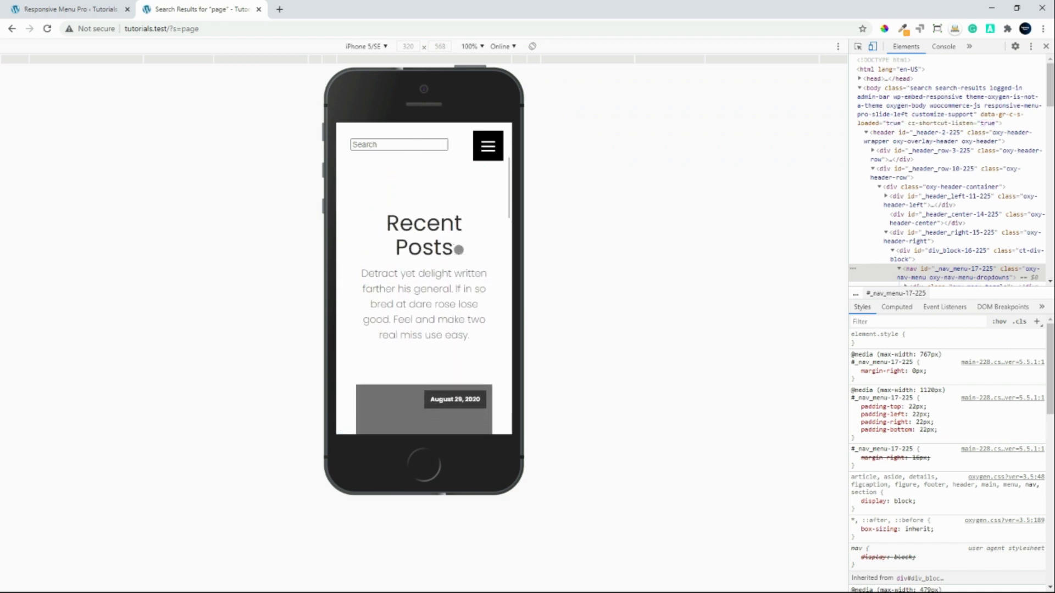
- Turn off the Html Content and Search items in the Header Bar's ordering settings
{"action": "left_click", "coordinate": [70, 10]}
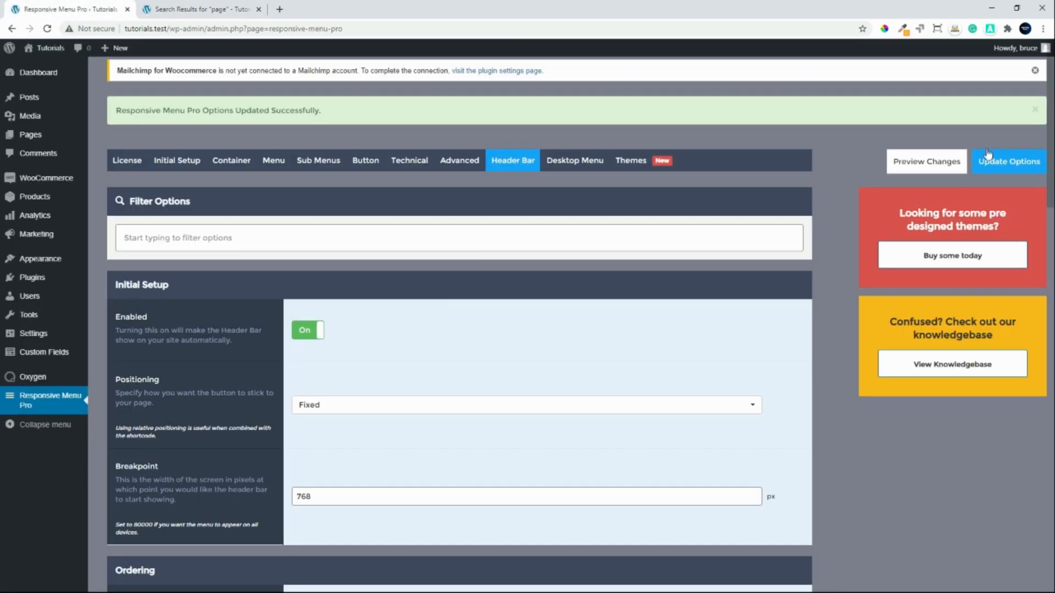
{"action": "left_click_drag", "start_coordinate": [1052, 116], "coordinate": [1034, 248]}
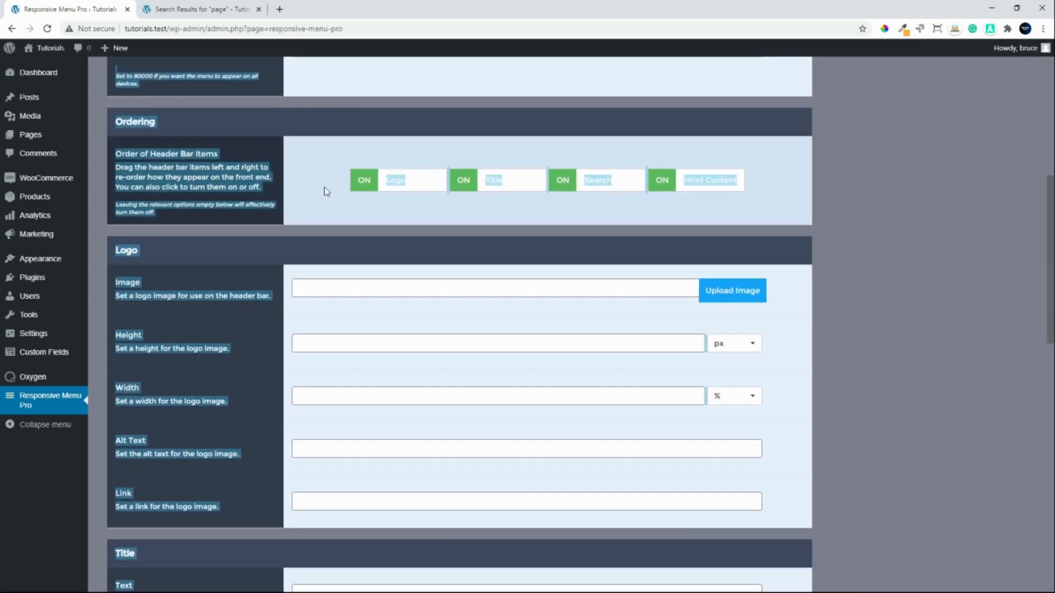
{"action": "left_click", "coordinate": [324, 187]}
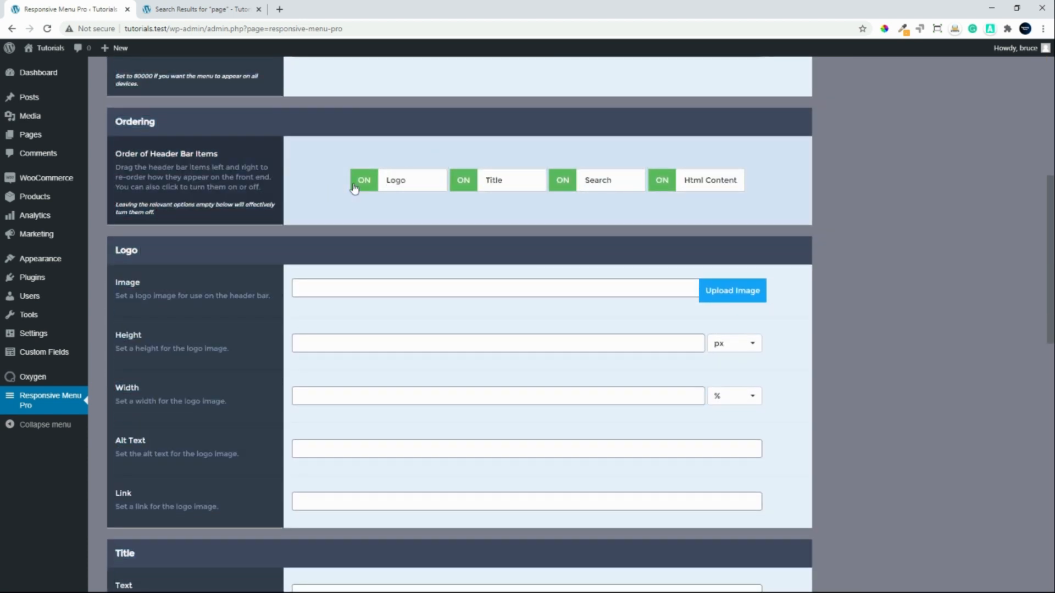
{"action": "left_click", "coordinate": [662, 183]}
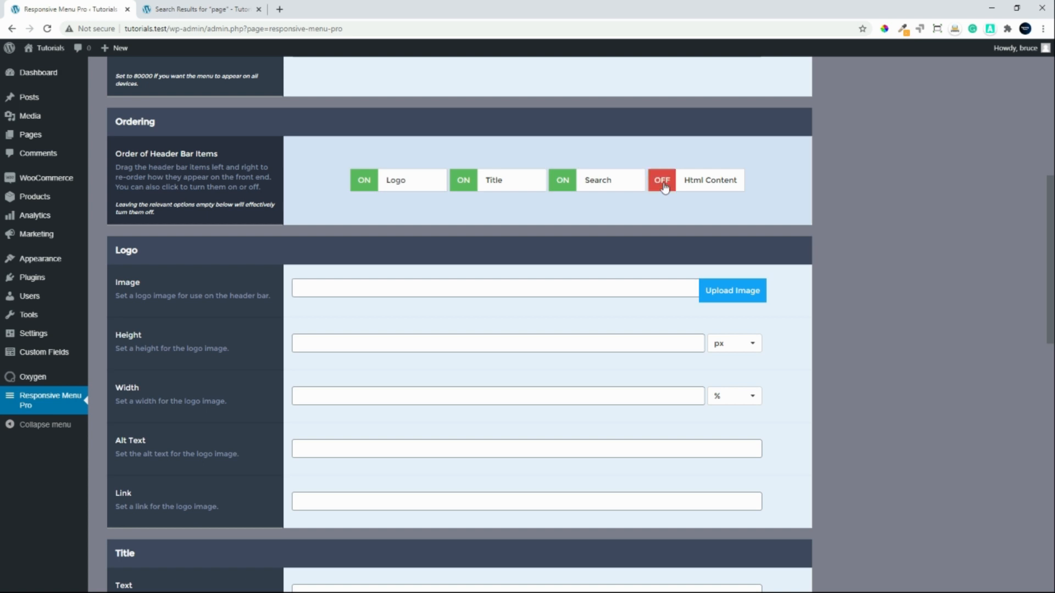
{"action": "left_click", "coordinate": [560, 184]}
- Set the Header Bar's title text to "Demo Site"
{"action": "scroll", "coordinate": [543, 316], "scroll_direction": "down", "scroll_amount": 1}
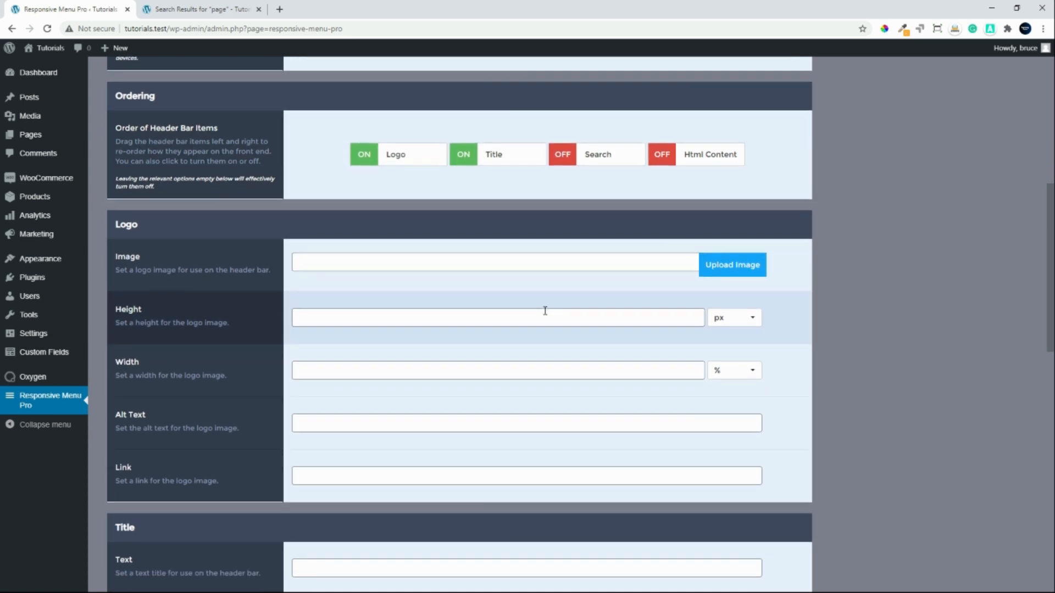
{"action": "scroll", "coordinate": [546, 311], "scroll_direction": "down", "scroll_amount": 1}
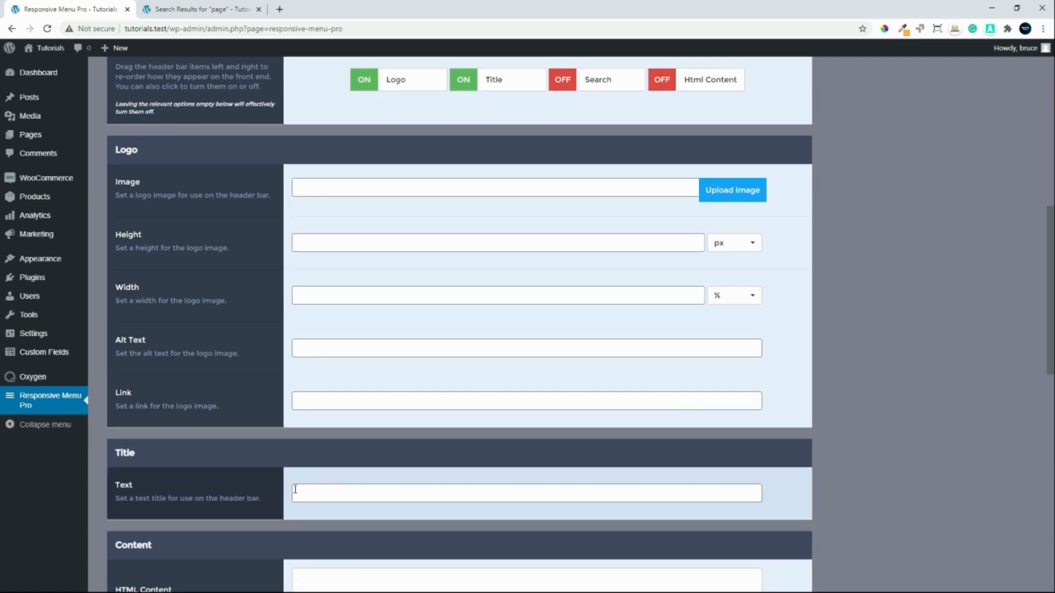
{"action": "left_click", "coordinate": [324, 499]}
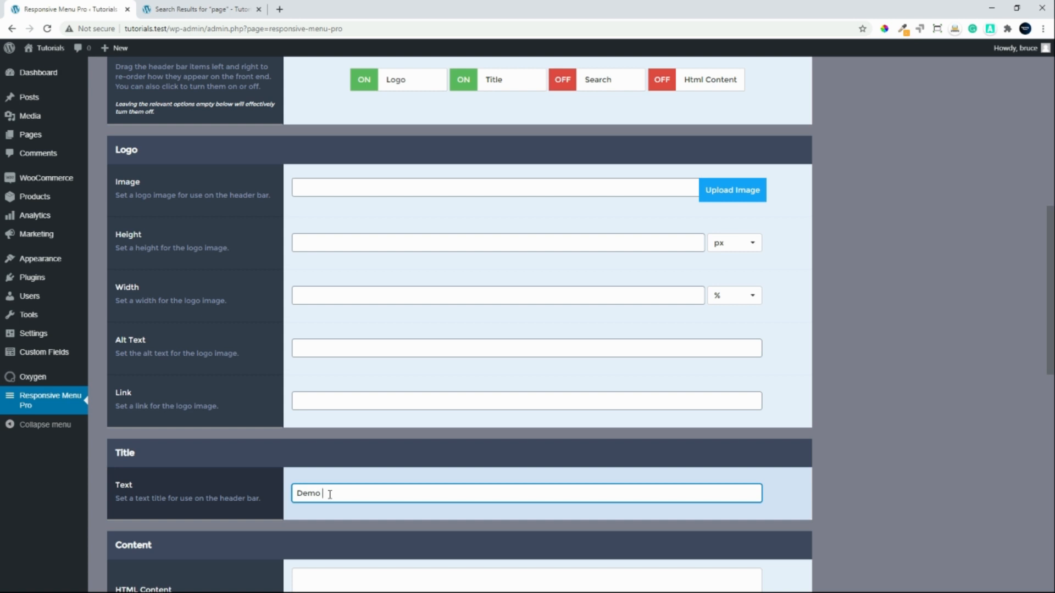
{"action": "scroll", "coordinate": [337, 488], "scroll_direction": "down", "scroll_amount": 1}
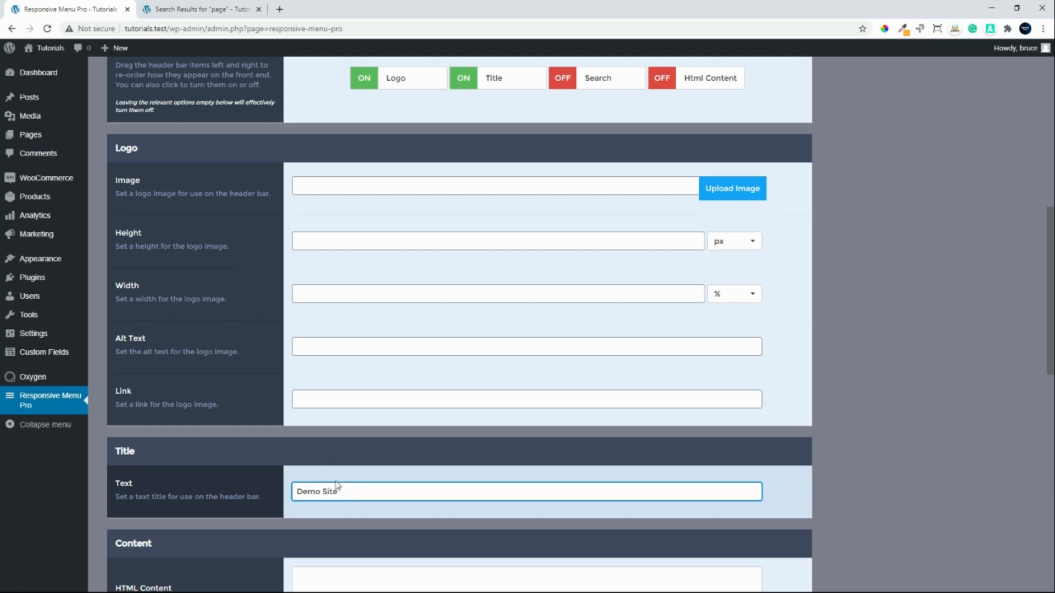
{"action": "scroll", "coordinate": [356, 467], "scroll_direction": "up", "scroll_amount": 1}
{"action": "scroll", "coordinate": [355, 453], "scroll_direction": "up", "scroll_amount": 1}
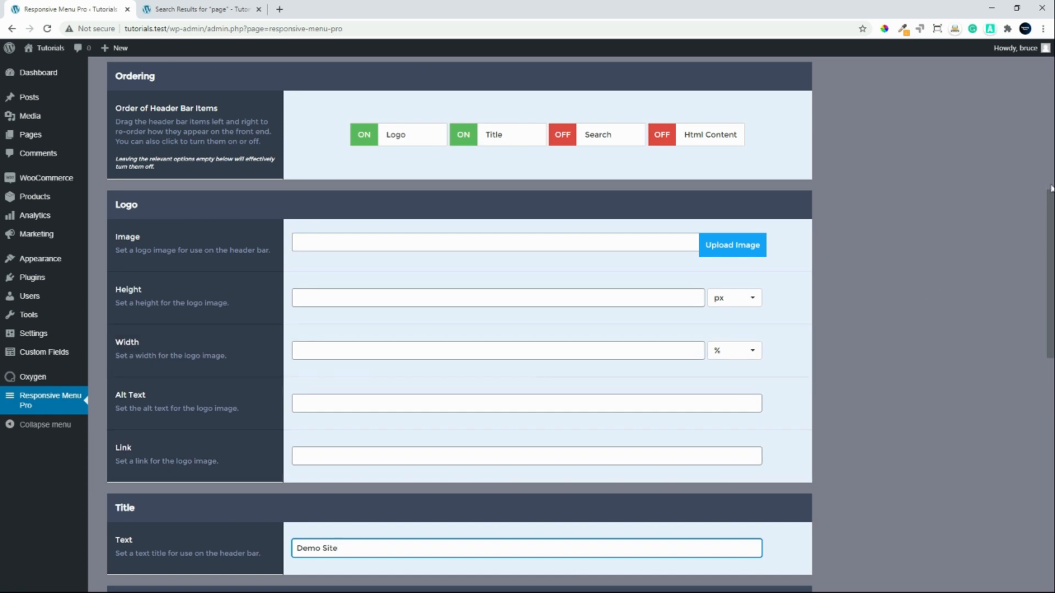
- Set the Header Bar's text Font Size to 20 px
{"action": "left_click_drag", "start_coordinate": [1050, 200], "coordinate": [1044, 386]}
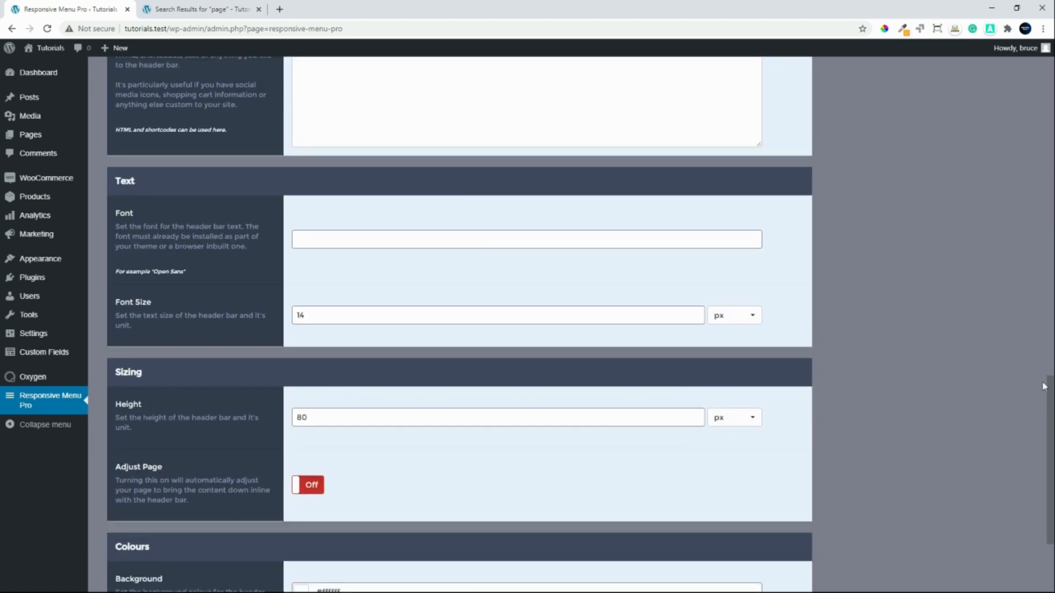
{"action": "left_click_drag", "start_coordinate": [1044, 391], "coordinate": [1041, 409]}
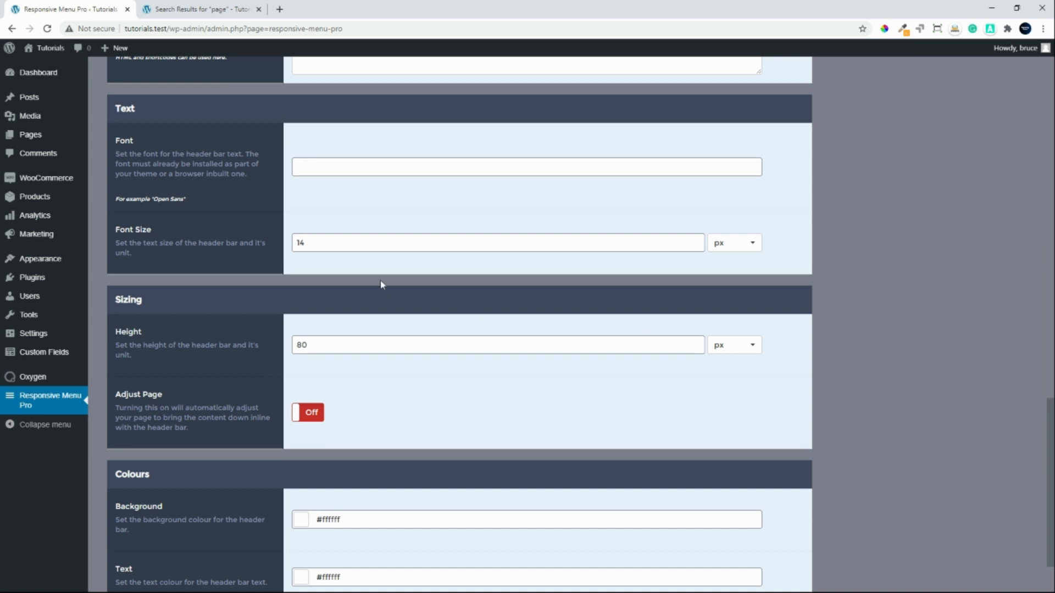
{"action": "left_click_drag", "start_coordinate": [322, 241], "coordinate": [263, 236]}
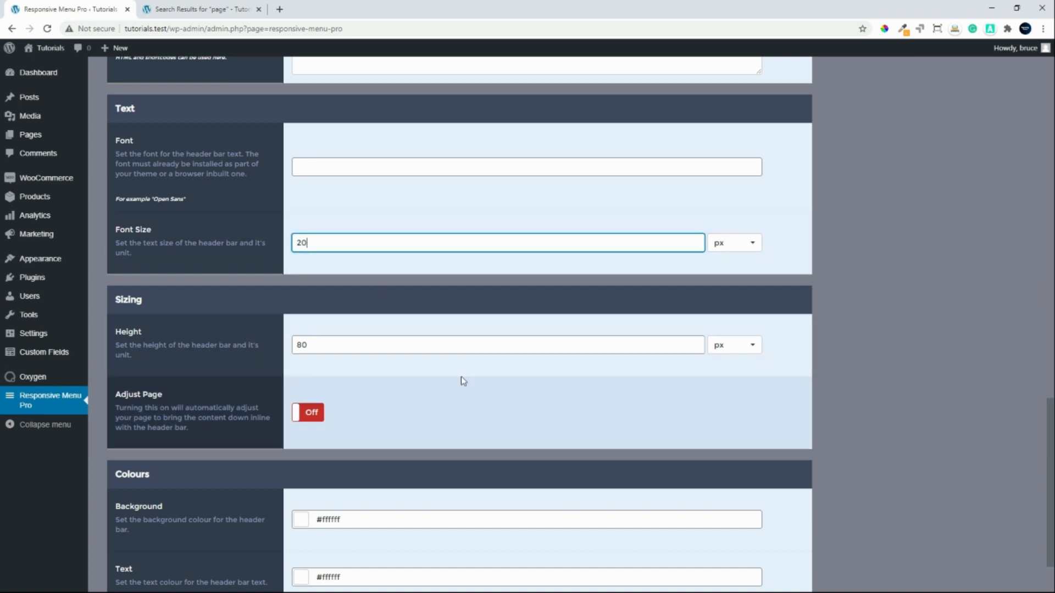
{"action": "scroll", "coordinate": [462, 368], "scroll_direction": "down", "scroll_amount": 1}
{"action": "left_click", "coordinate": [329, 316]}
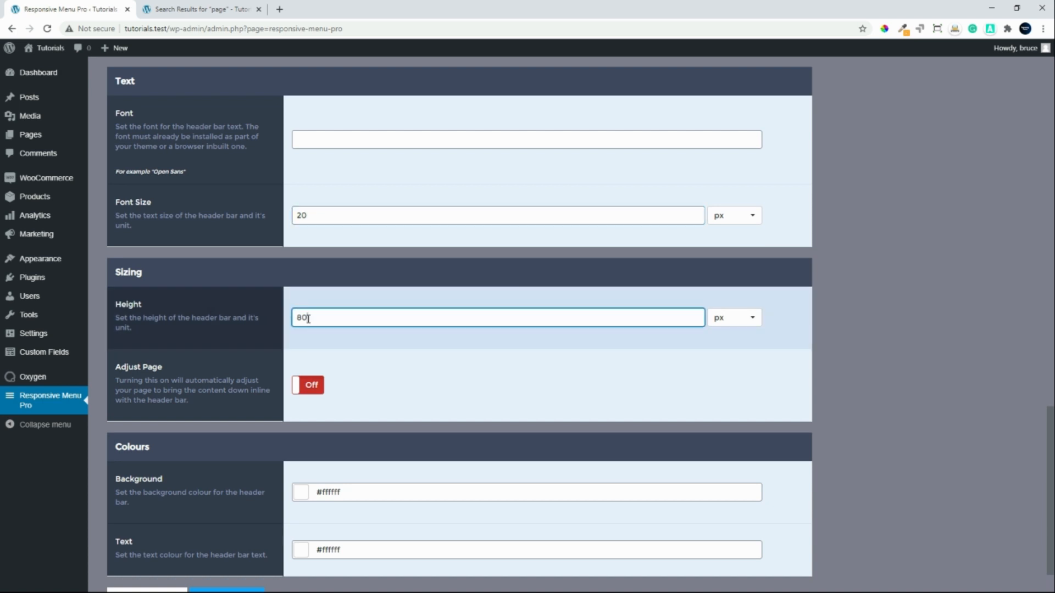
{"action": "scroll", "coordinate": [470, 376], "scroll_direction": "down", "scroll_amount": 2}
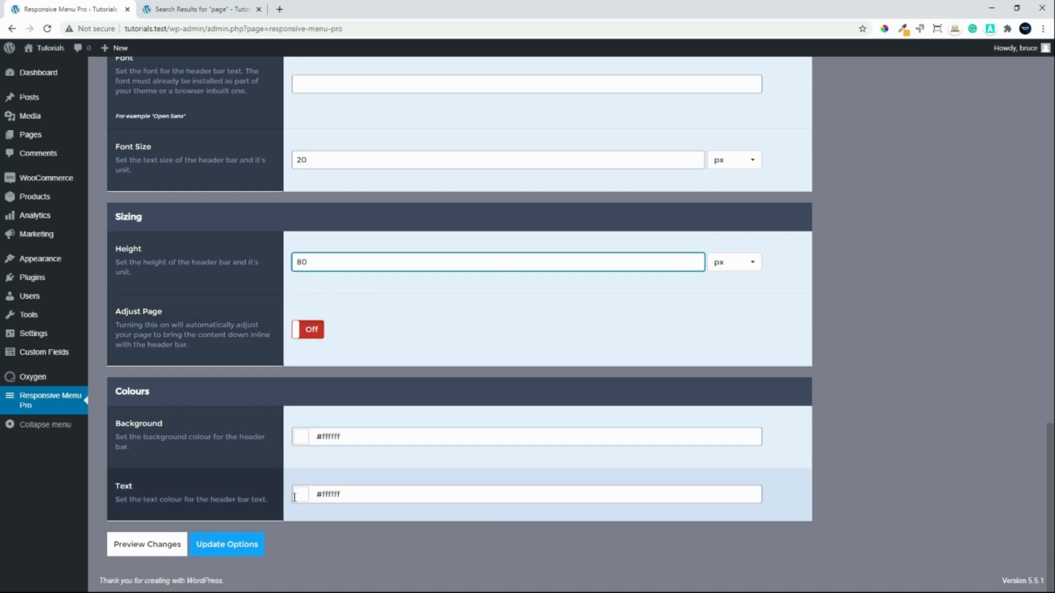
- Set the Header Bar's background colour to black, rgba(0, 0, 0, 1), and update the plugin options
{"action": "left_click", "coordinate": [297, 440]}
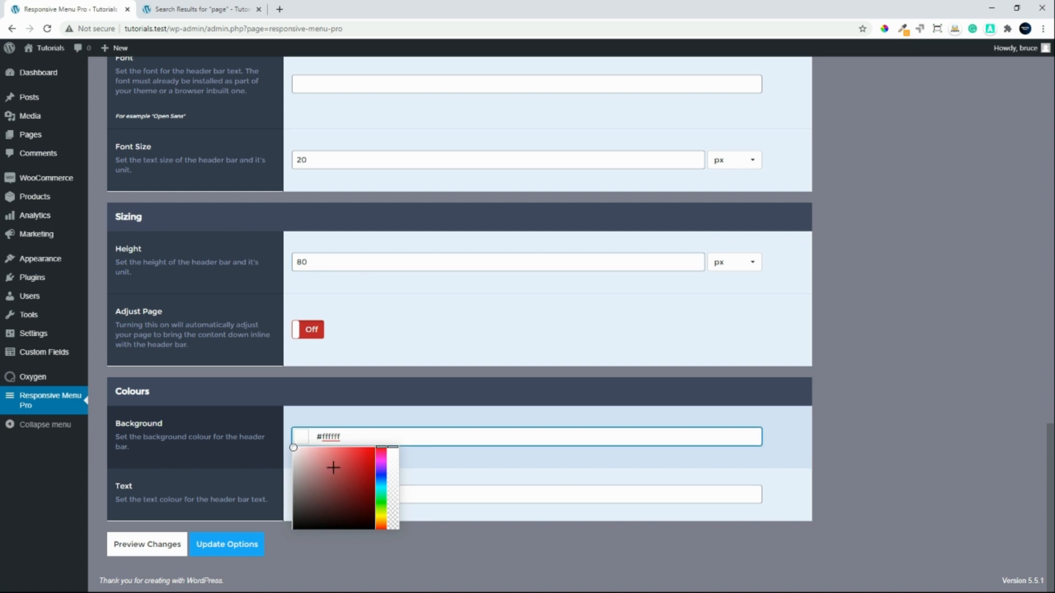
{"action": "left_click_drag", "start_coordinate": [336, 449], "coordinate": [272, 546]}
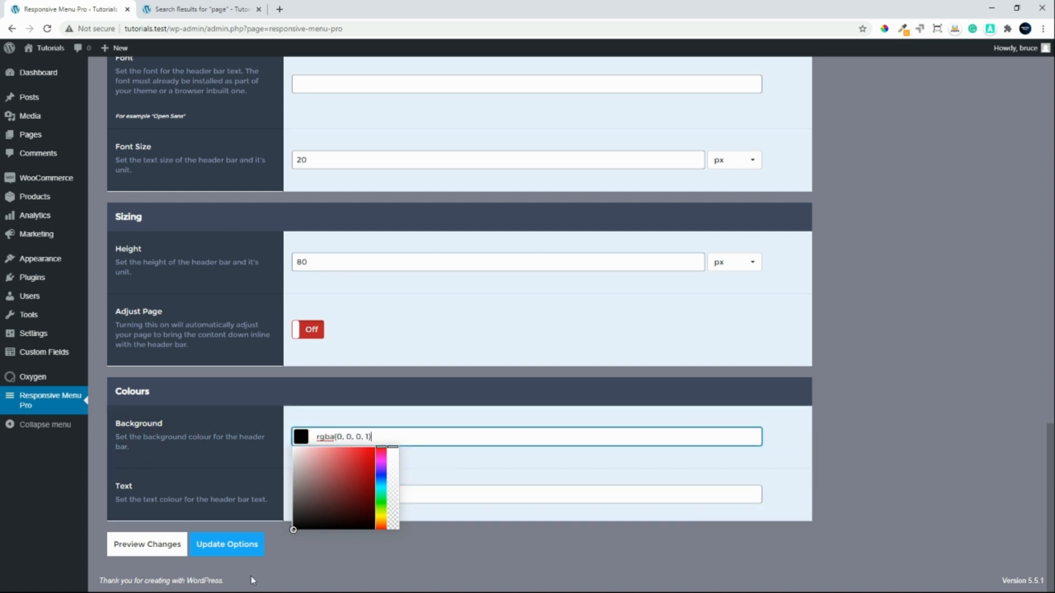
{"action": "left_click", "coordinate": [791, 474]}
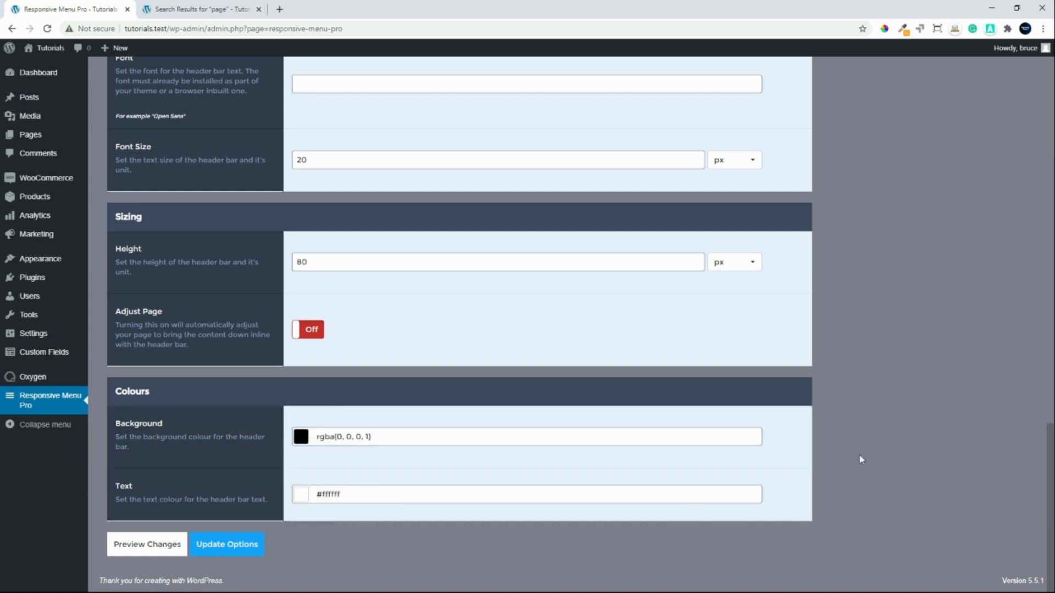
{"action": "left_click", "coordinate": [227, 543]}
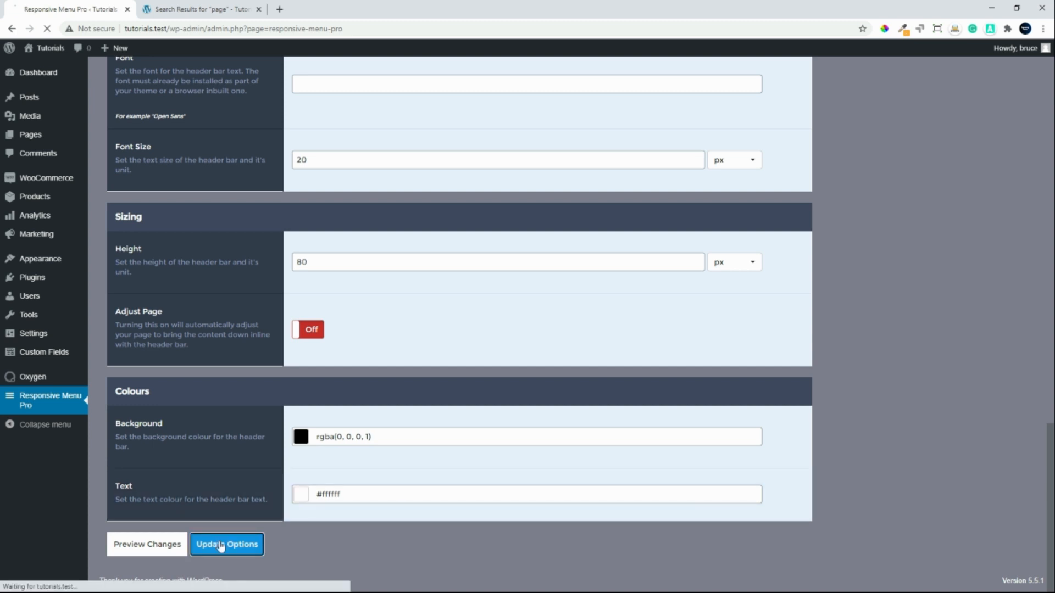
- Reload the site's mobile preview and examine how the Header Bar behaves while the page scrolls
{"action": "left_click", "coordinate": [178, 7]}
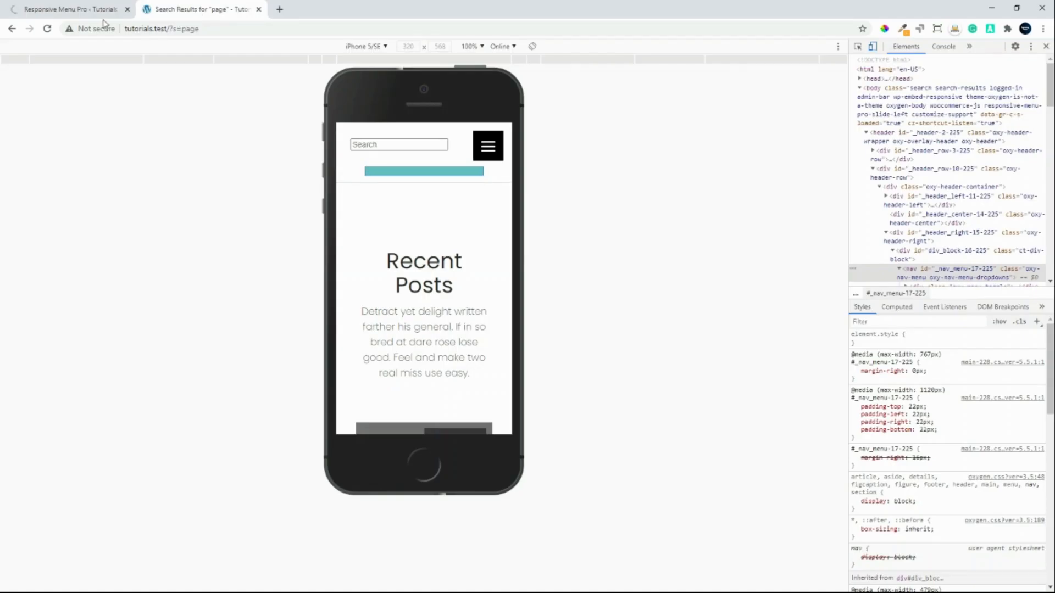
{"action": "left_click", "coordinate": [49, 31]}
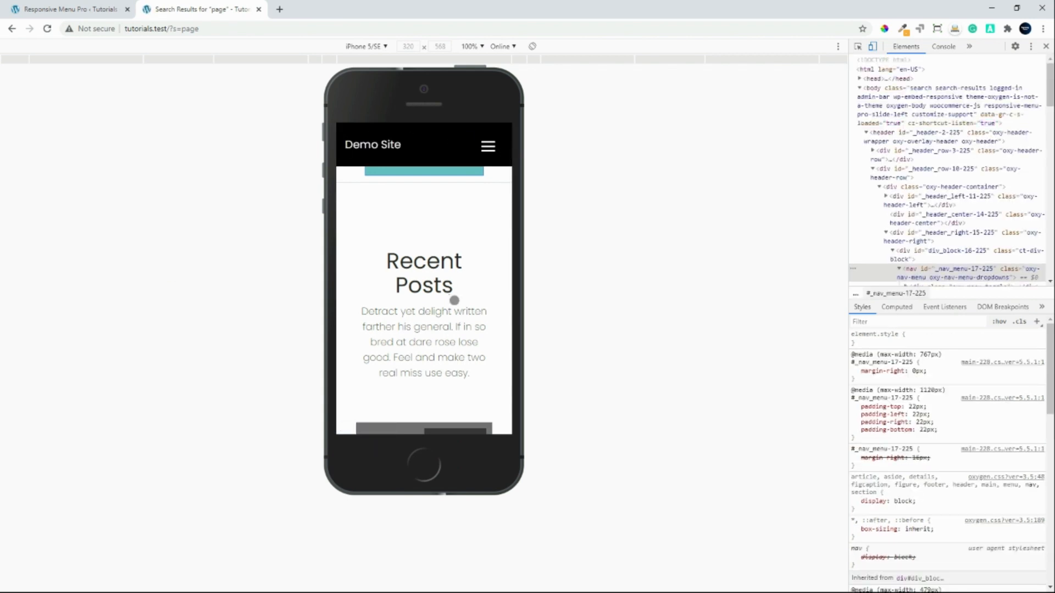
{"action": "scroll", "coordinate": [465, 280], "scroll_direction": "up", "scroll_amount": 2}
{"action": "scroll", "coordinate": [477, 257], "scroll_direction": "up", "scroll_amount": 5}
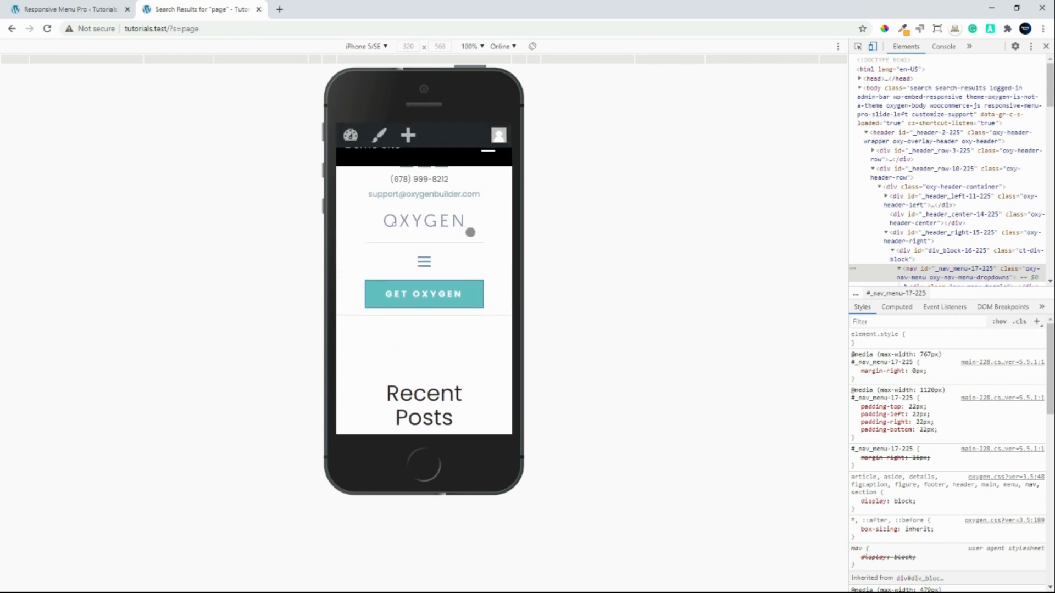
{"action": "scroll", "coordinate": [471, 231], "scroll_direction": "down", "scroll_amount": 3}
{"action": "scroll", "coordinate": [458, 366], "scroll_direction": "up", "scroll_amount": 3}
- Turn on Adjust for WP Admin Bar in the plugin's Advanced settings and update the options
{"action": "left_click", "coordinate": [69, 9]}
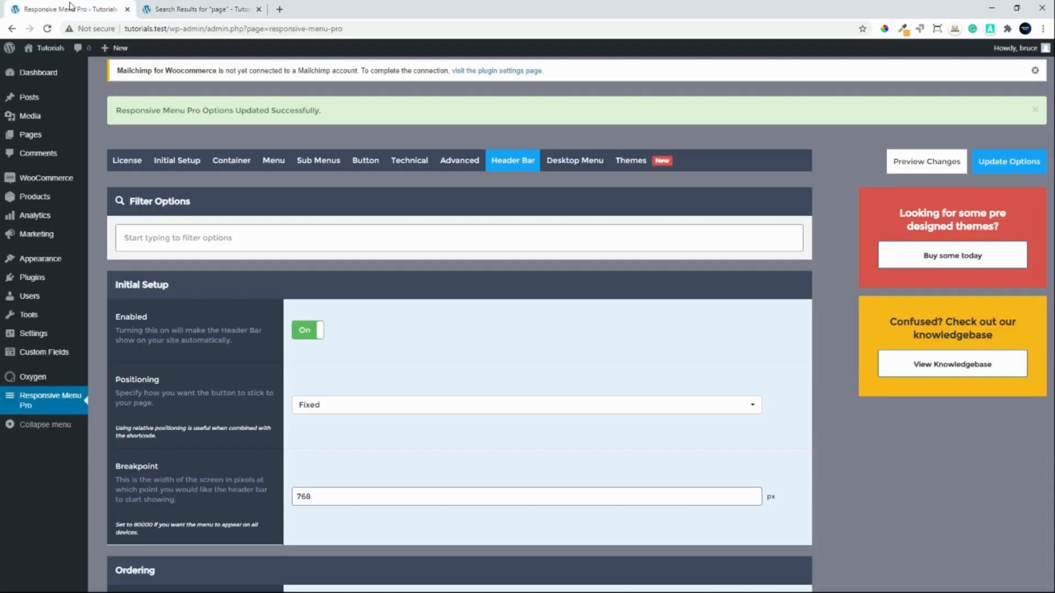
{"action": "left_click", "coordinate": [460, 163]}
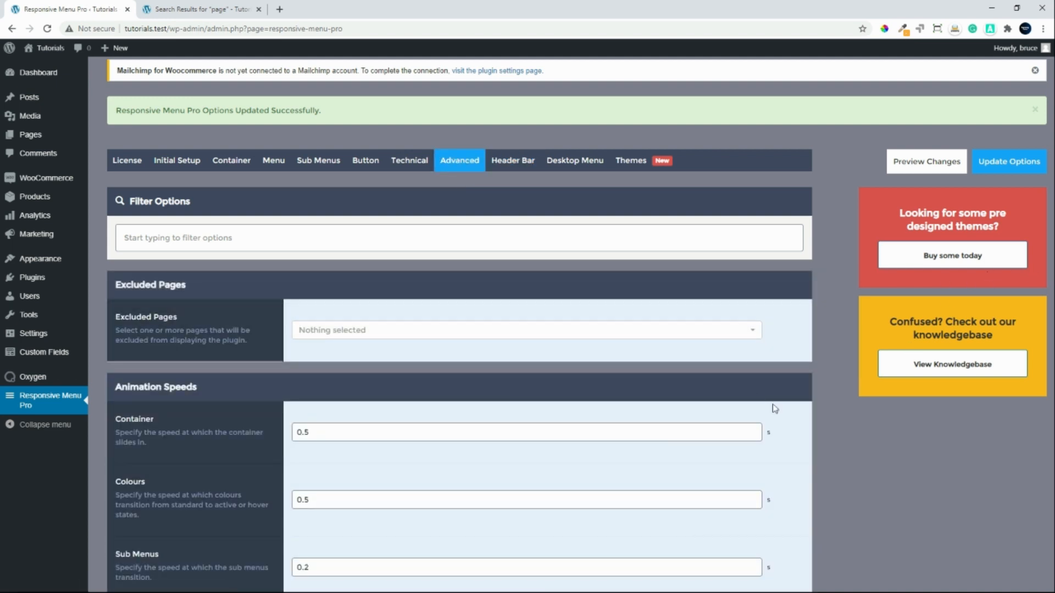
{"action": "middle_click", "coordinate": [871, 484]}
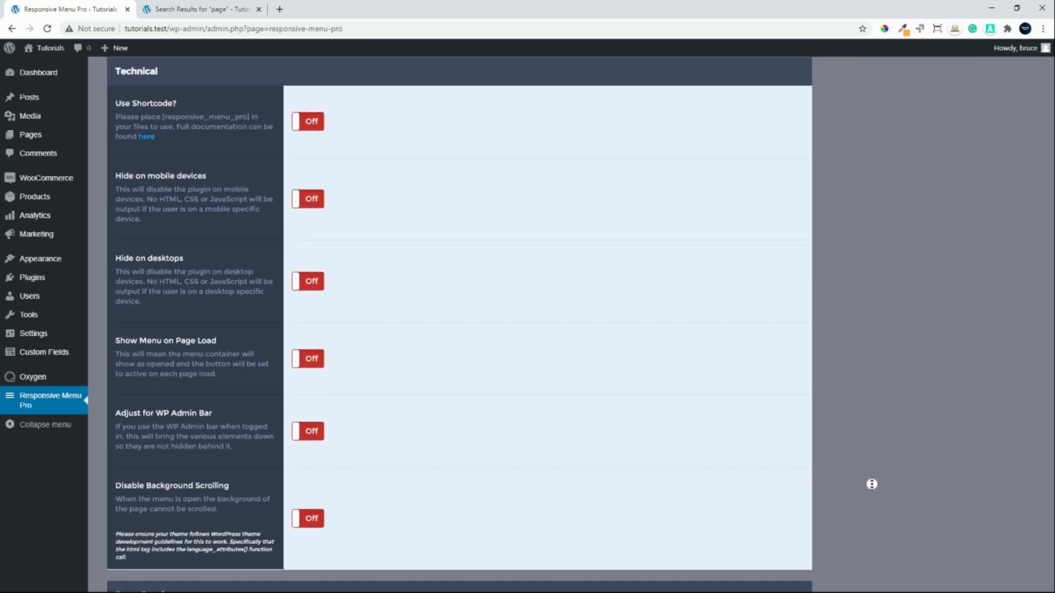
{"action": "middle_click", "coordinate": [872, 484]}
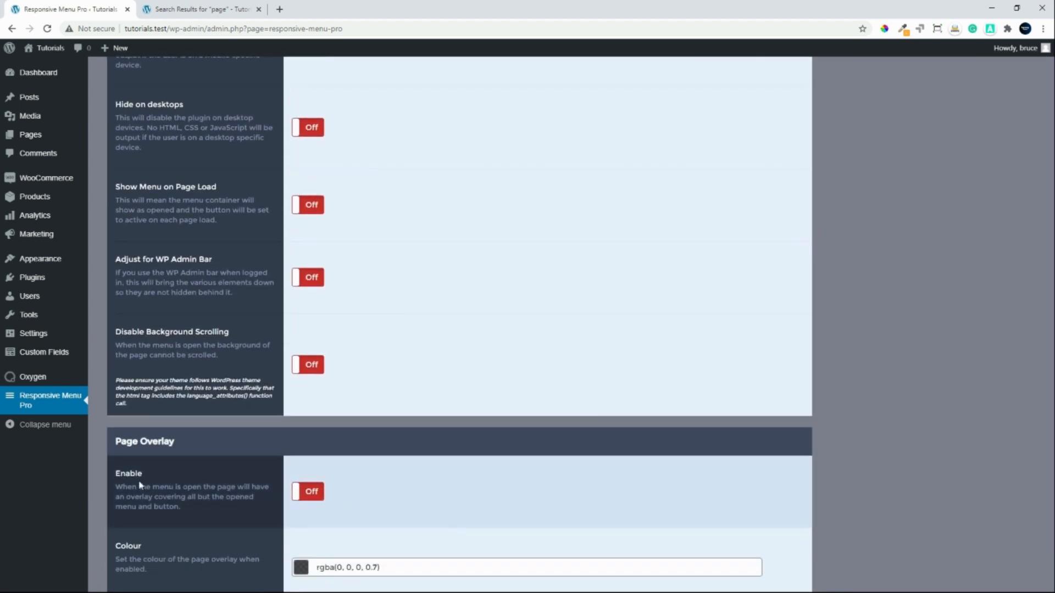
{"action": "scroll", "coordinate": [148, 509], "scroll_direction": "down", "scroll_amount": 1}
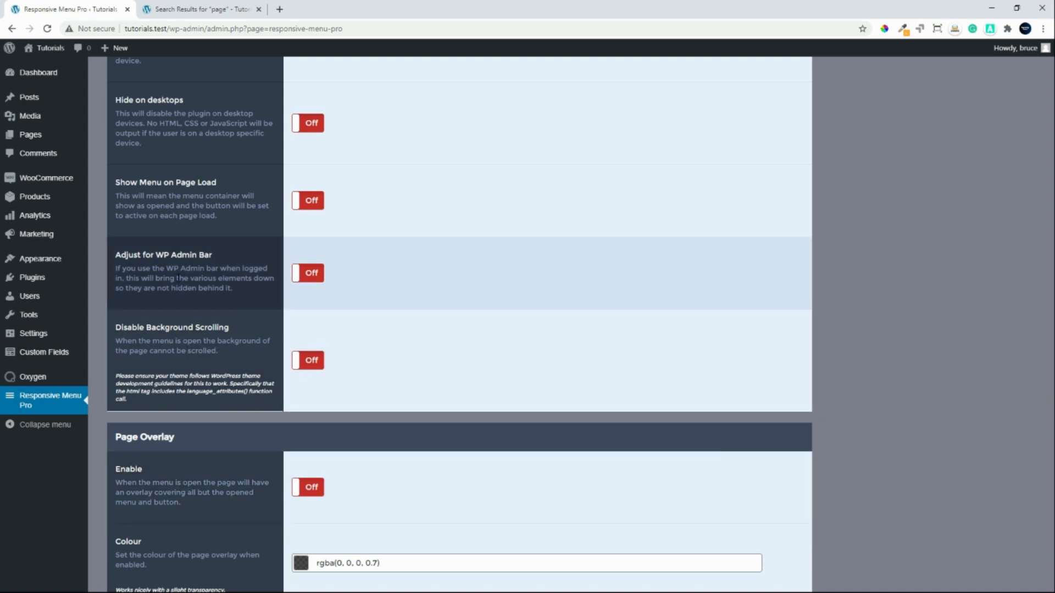
{"action": "left_click", "coordinate": [300, 273]}
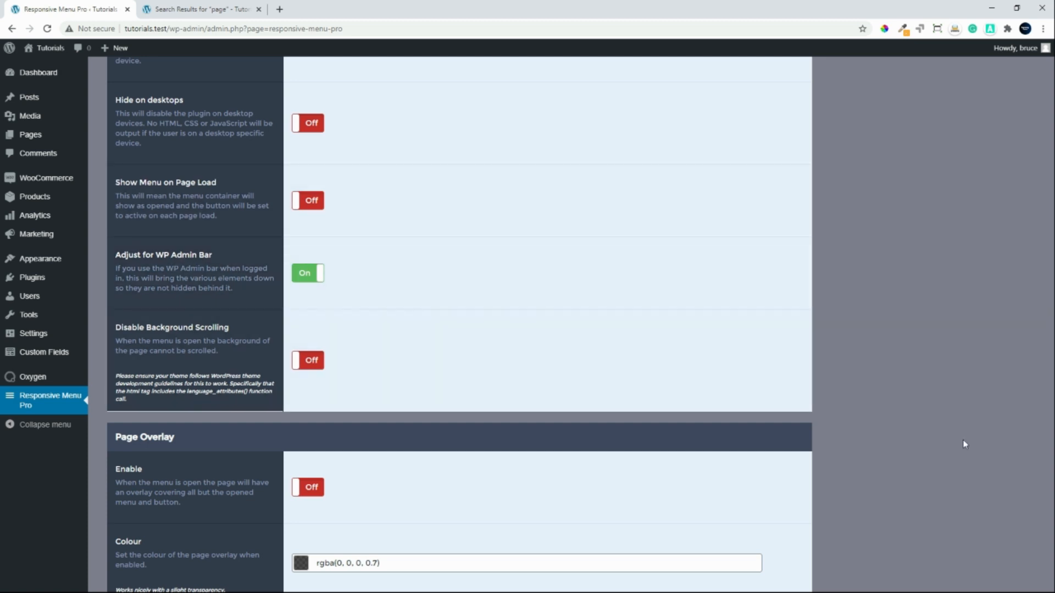
{"action": "middle_click", "coordinate": [909, 332]}
{"action": "scroll", "coordinate": [908, 332], "scroll_direction": "up", "scroll_amount": 15}
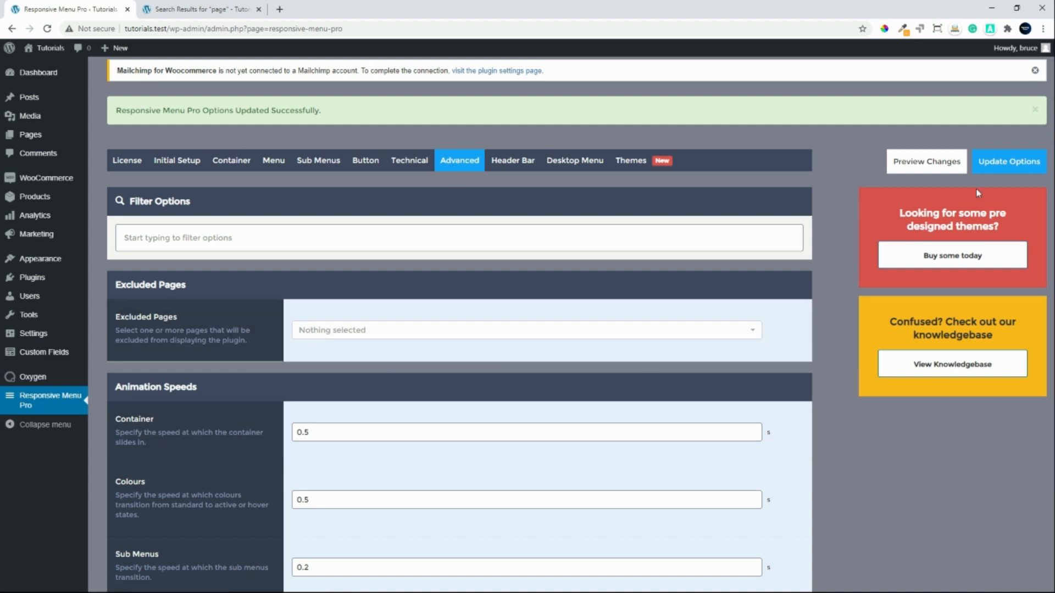
{"action": "left_click", "coordinate": [1014, 164]}
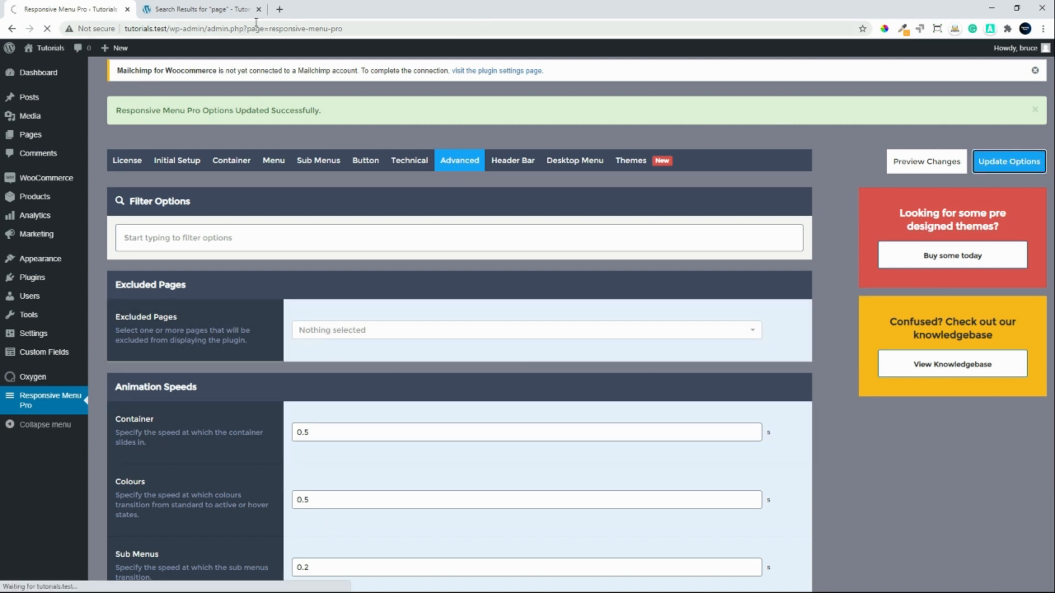
- Reload the site's mobile preview and examine how the Header Bar sits against the admin bar while the page scrolls
{"action": "left_click", "coordinate": [181, 9]}
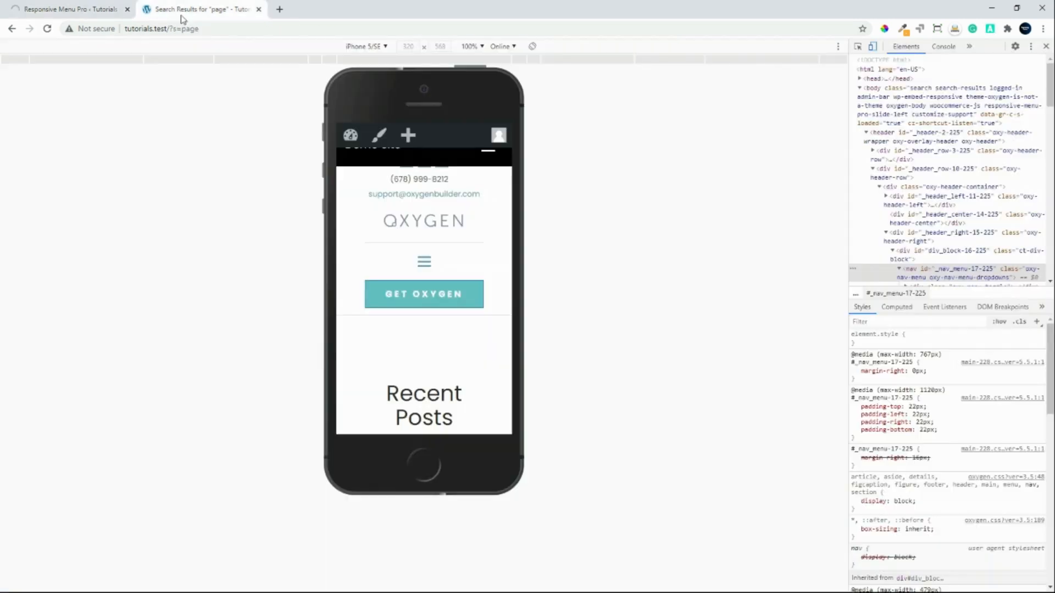
{"action": "left_click", "coordinate": [48, 30]}
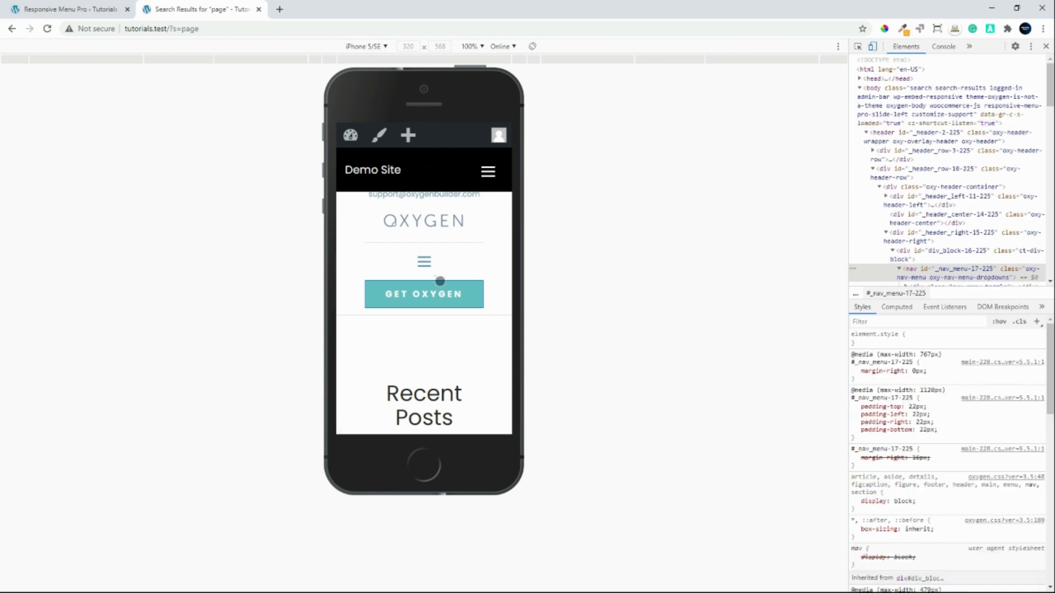
{"action": "scroll", "coordinate": [444, 351], "scroll_direction": "down", "scroll_amount": 8}
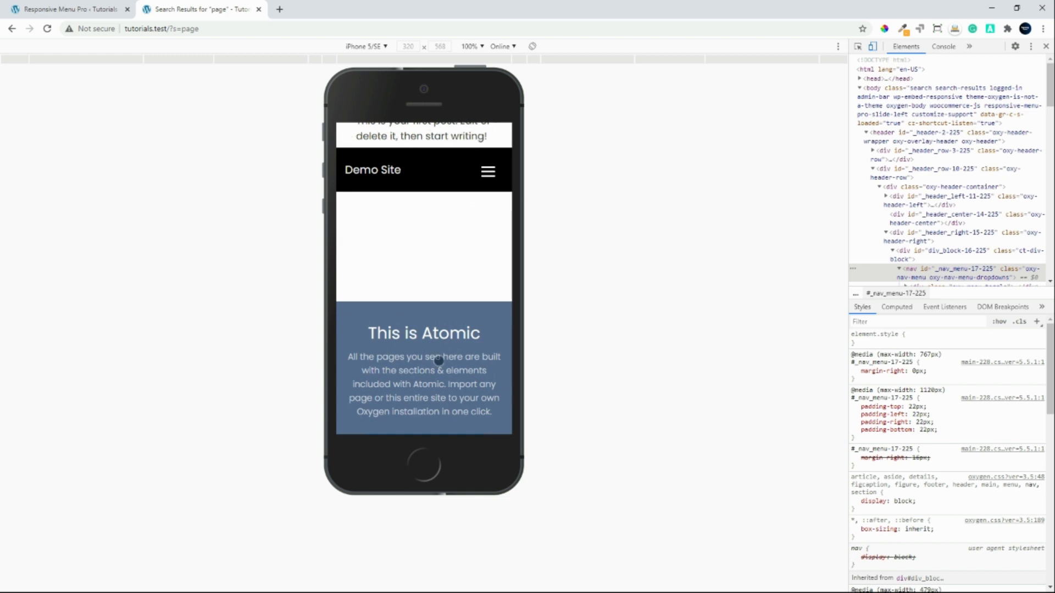
{"action": "scroll", "coordinate": [393, 419], "scroll_direction": "up", "scroll_amount": 5}
{"action": "scroll", "coordinate": [393, 419], "scroll_direction": "up", "scroll_amount": 5}
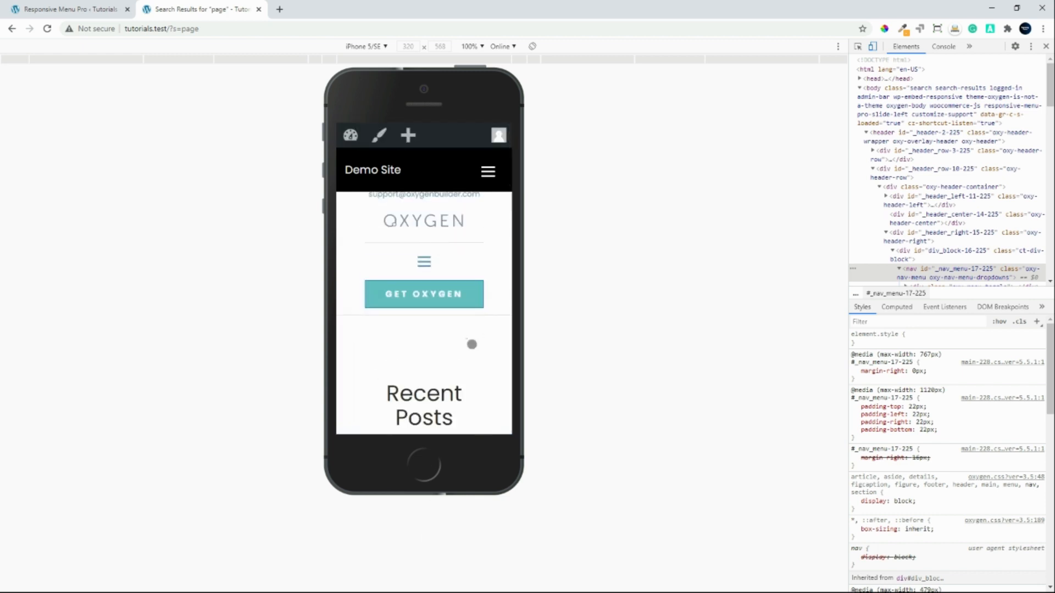
{"action": "scroll", "coordinate": [468, 351], "scroll_direction": "down", "scroll_amount": 2}
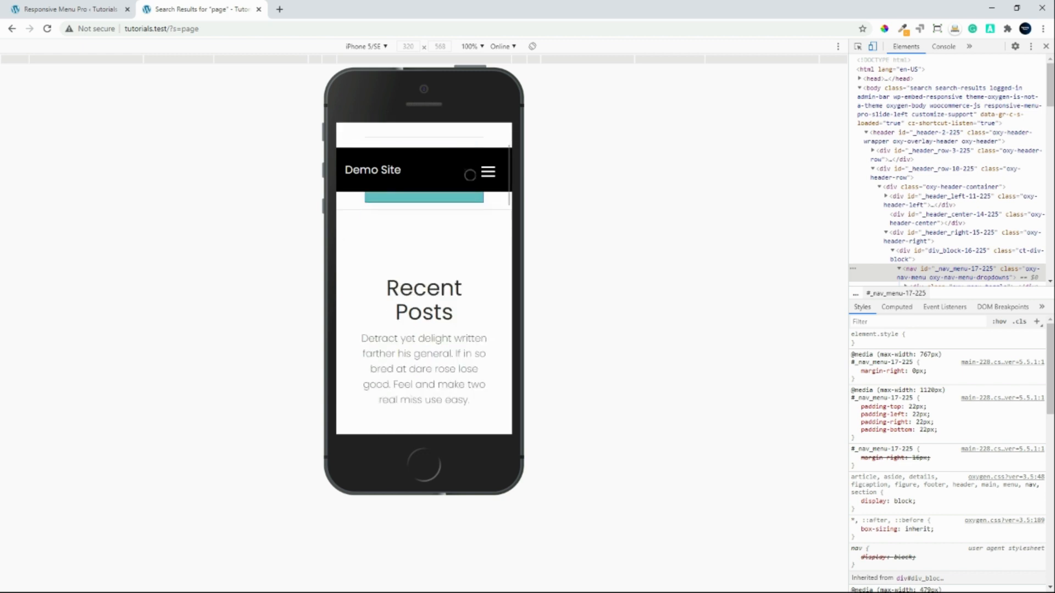
{"action": "scroll", "coordinate": [469, 350], "scroll_direction": "up", "scroll_amount": 2}
{"action": "scroll", "coordinate": [469, 350], "scroll_direction": "down", "scroll_amount": 3}
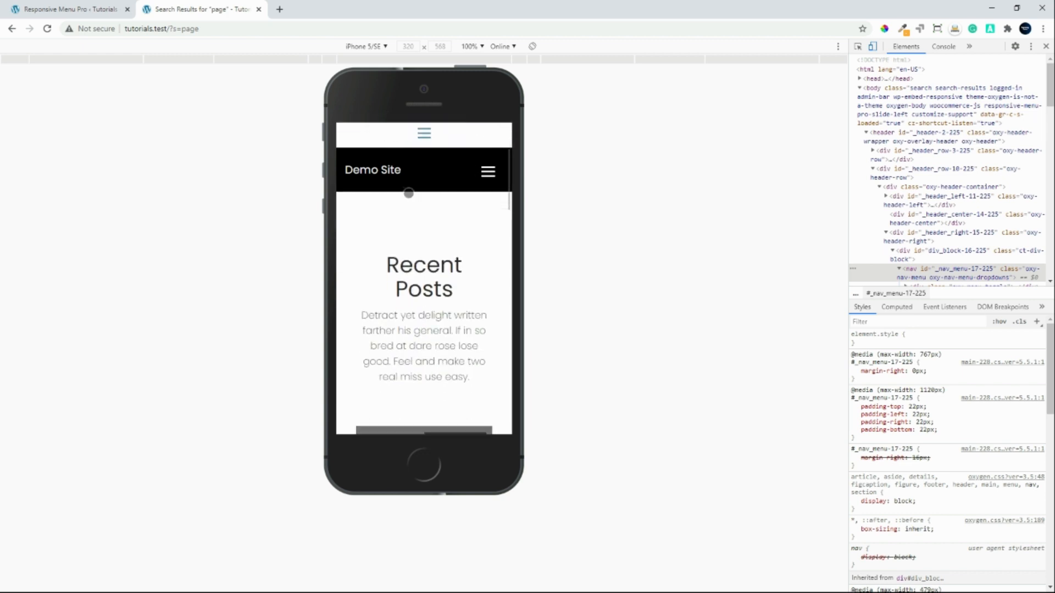
- Open and close the Header Bar's slide-out menu in the mobile preview to check its position
{"action": "left_click", "coordinate": [488, 172]}
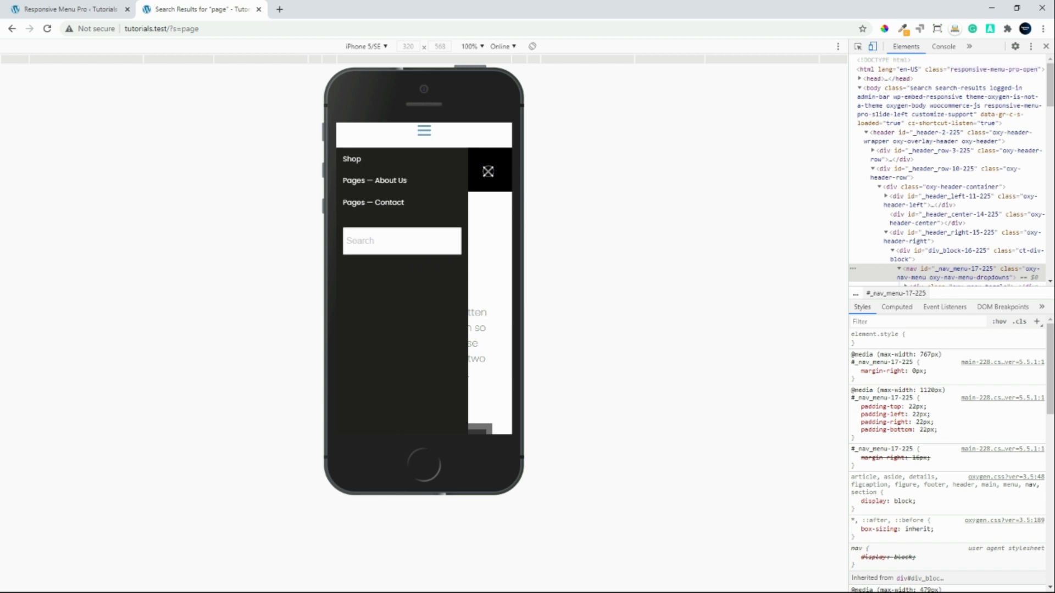
{"action": "left_click", "coordinate": [488, 171]}
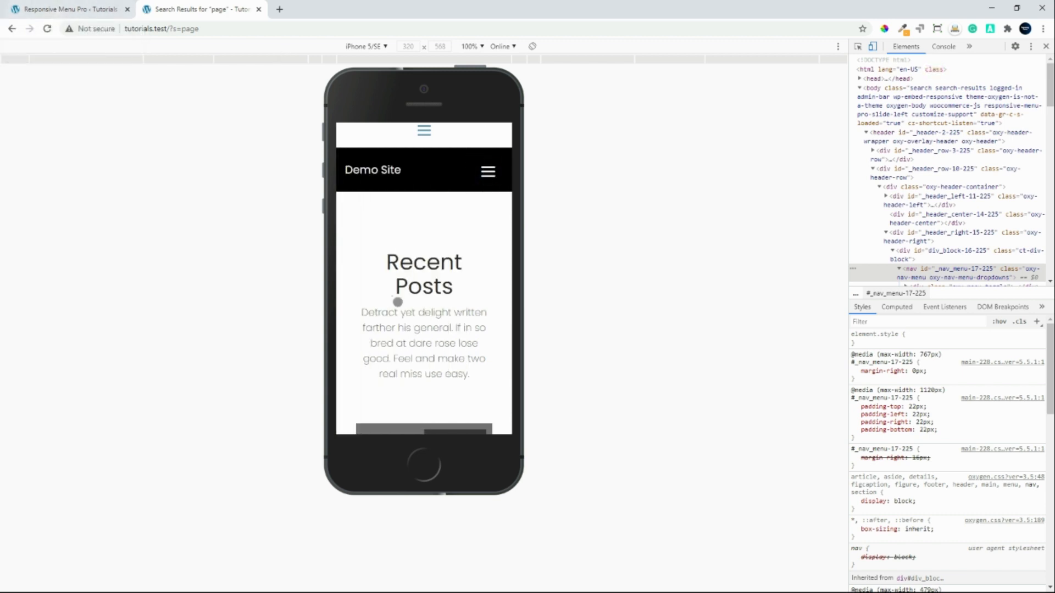
{"action": "scroll", "coordinate": [399, 299], "scroll_direction": "up", "scroll_amount": 5}
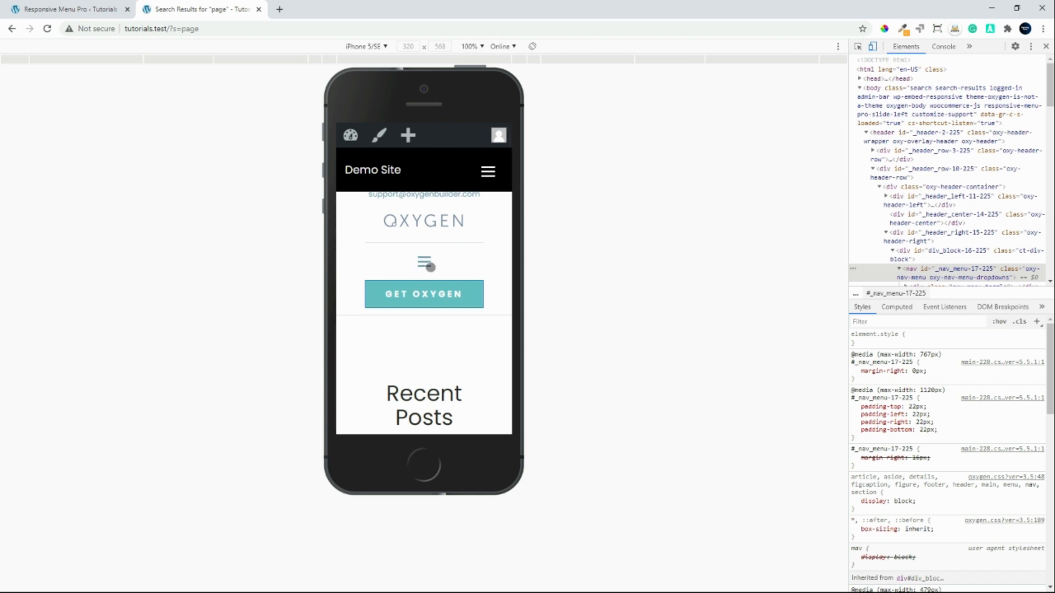
- Inspect the original Oxygen hamburger icon in the mobile preview and select its parent nav element in the page markup
{"action": "right_click", "coordinate": [427, 261]}
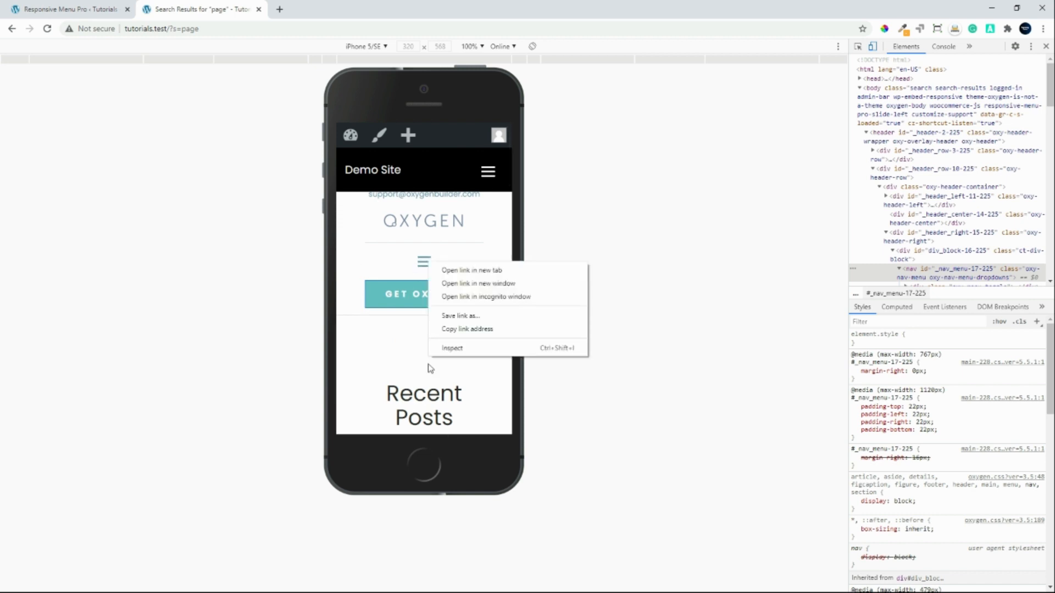
{"action": "left_click", "coordinate": [465, 352]}
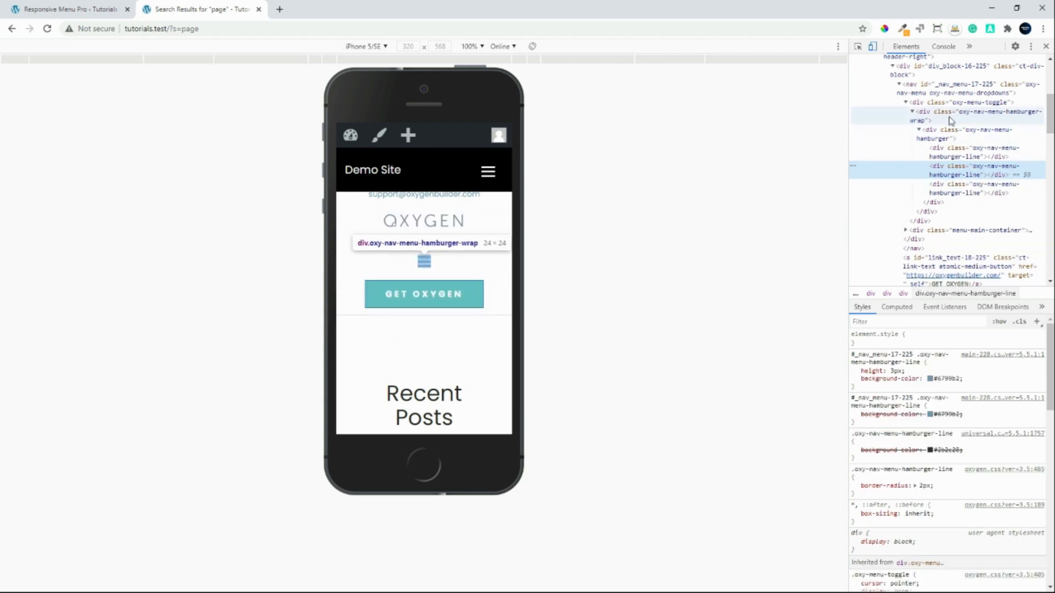
{"action": "left_click", "coordinate": [944, 88]}
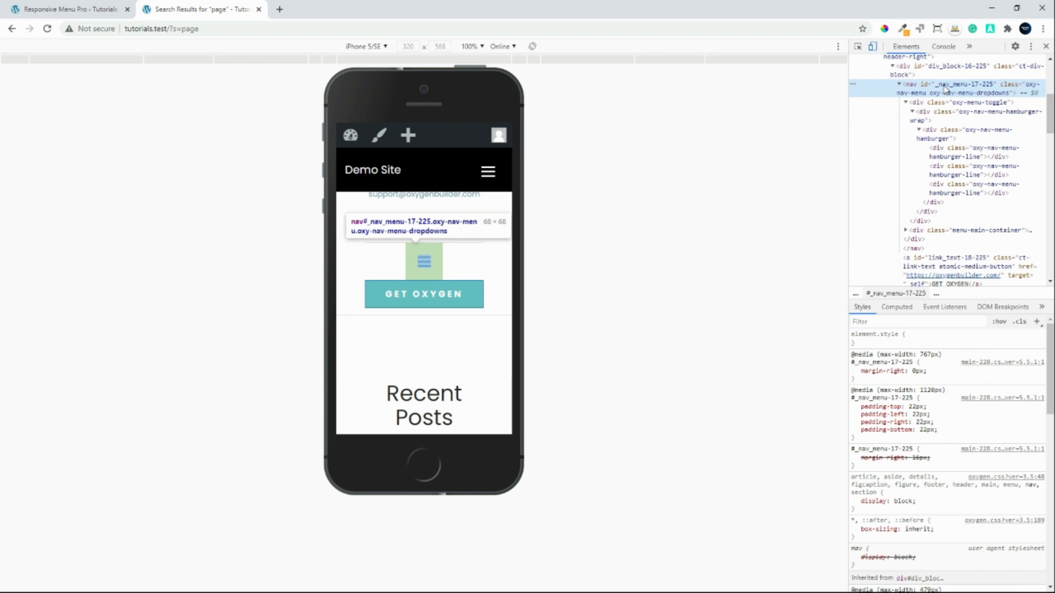
{"action": "double_click", "coordinate": [944, 88]}
{"action": "key", "text": "BackSpace"}
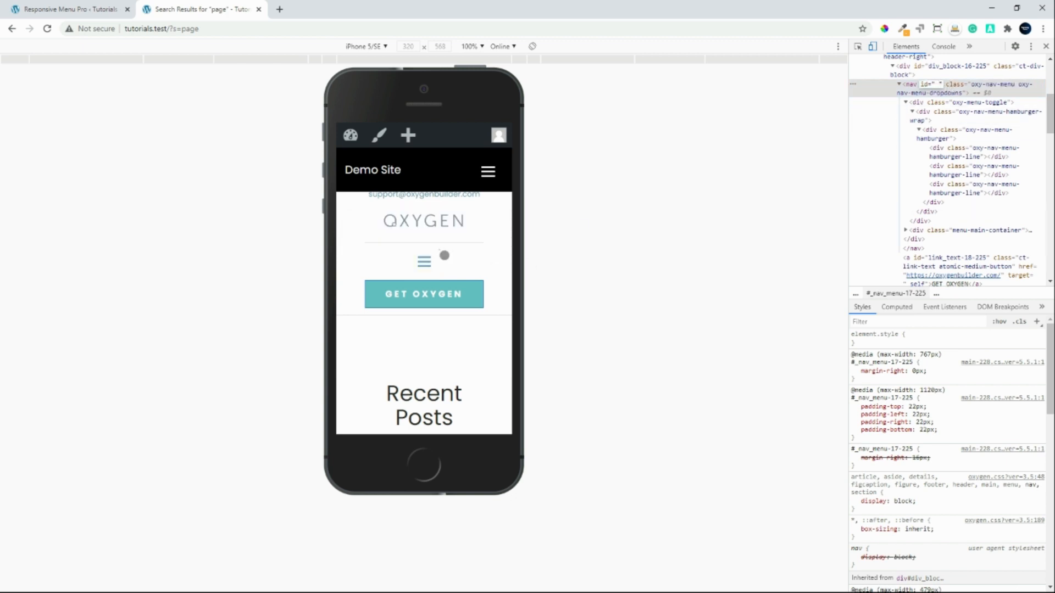
{"action": "left_click", "coordinate": [49, 32]}
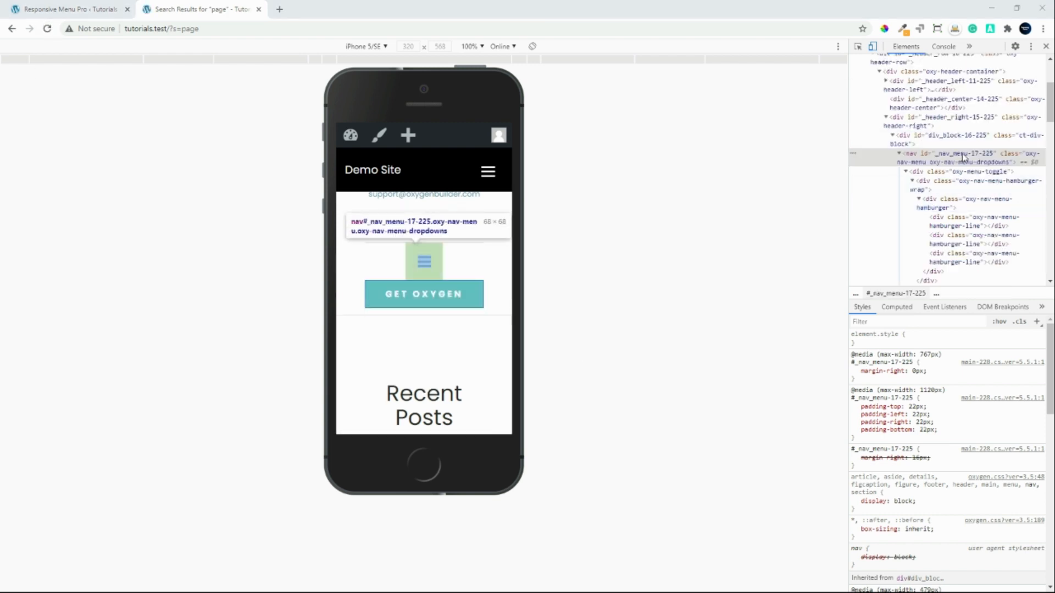
- Copy the nav element's ID, set Original Menu to Hide to #_nav_menu-17-225 in Initial Setup, save the options and reload the mobile preview
{"action": "double_click", "coordinate": [963, 157]}
{"action": "key", "text": "ctrl+c"}
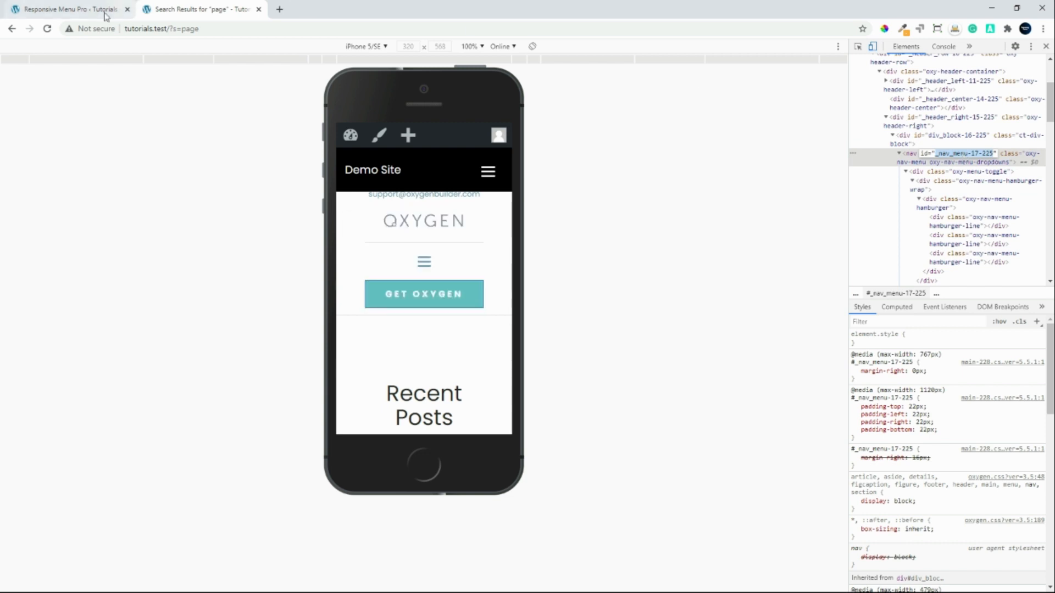
{"action": "left_click", "coordinate": [65, 16]}
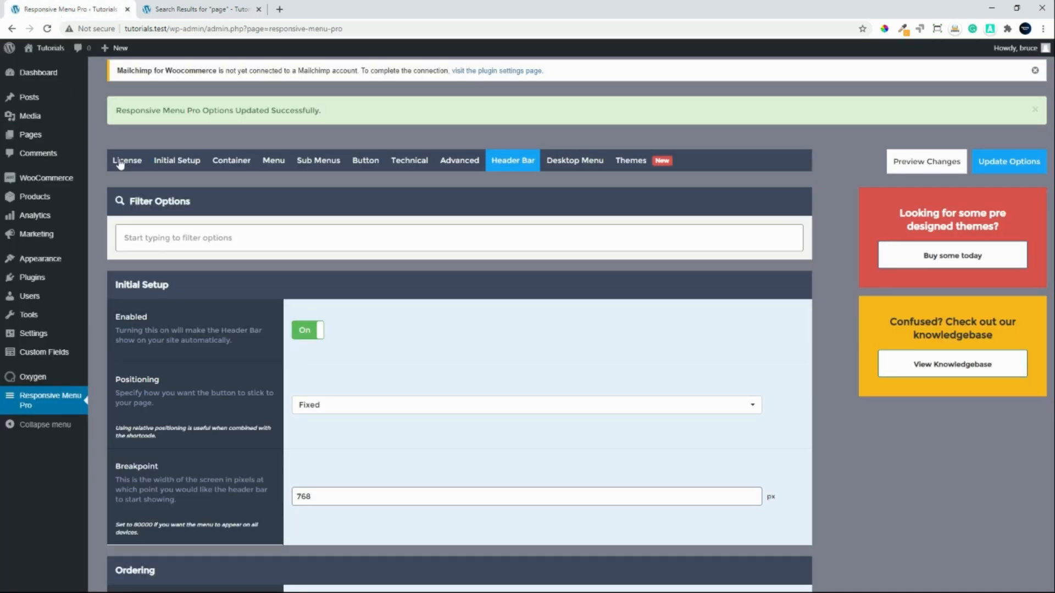
{"action": "scroll", "coordinate": [401, 444], "scroll_direction": "down", "scroll_amount": 3}
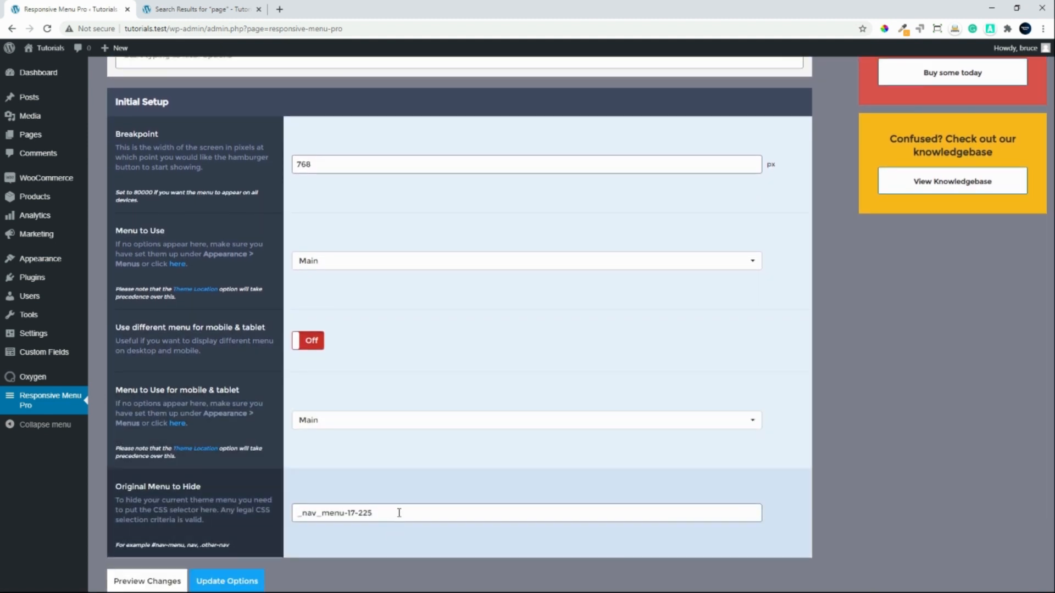
{"action": "triple_click", "coordinate": [399, 516]}
{"action": "key", "text": "ctrl+v"}
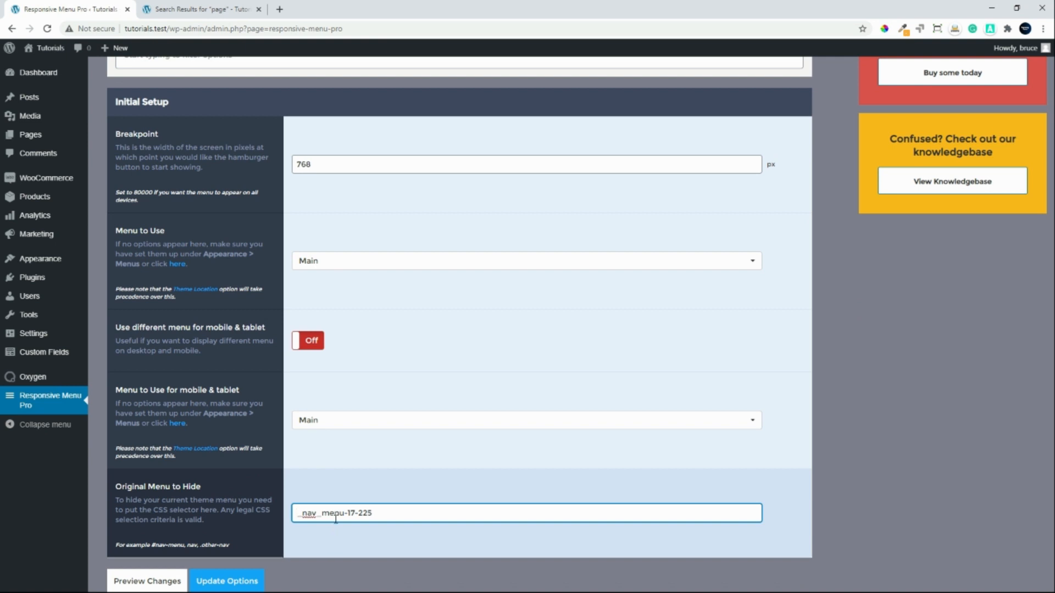
{"action": "type", "text": "#"}
{"action": "key", "text": "Return"}
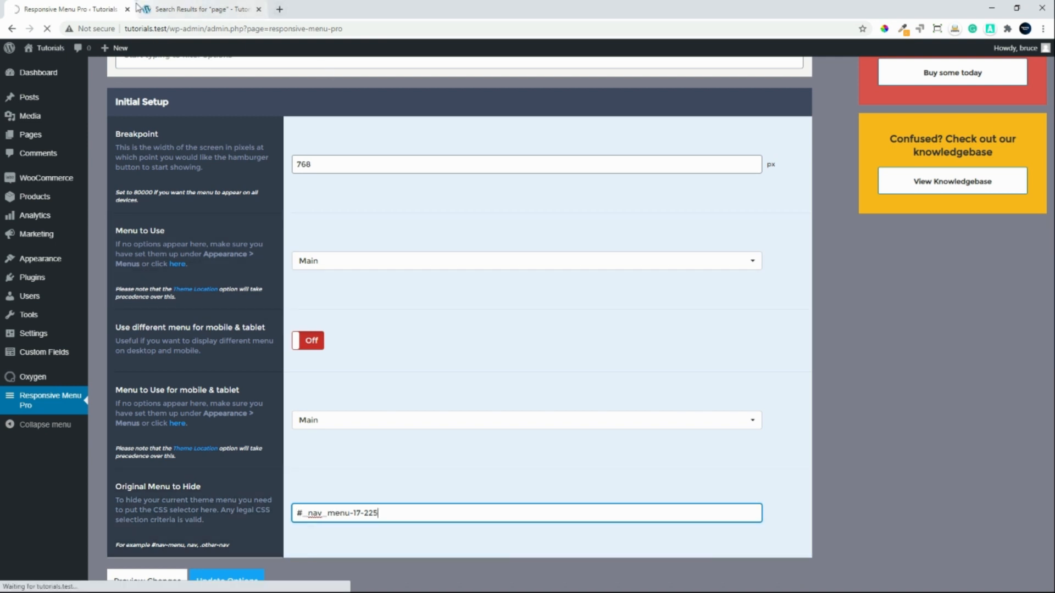
{"action": "left_click", "coordinate": [172, 10]}
{"action": "key", "text": "F5"}
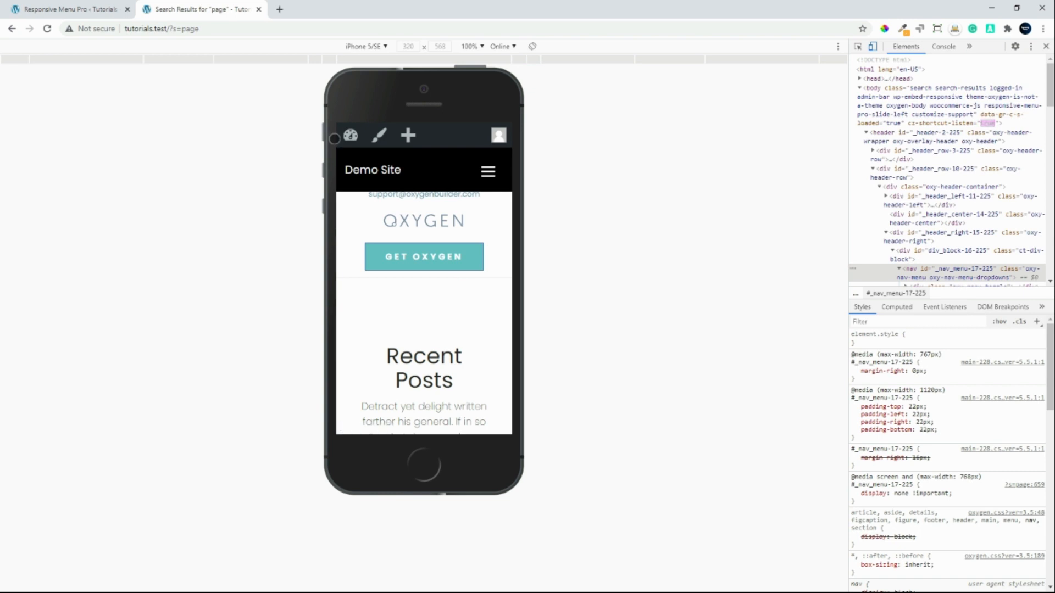
- Set the menu container's Width to 100% in the plugin's Container settings
{"action": "left_click", "coordinate": [64, 9]}
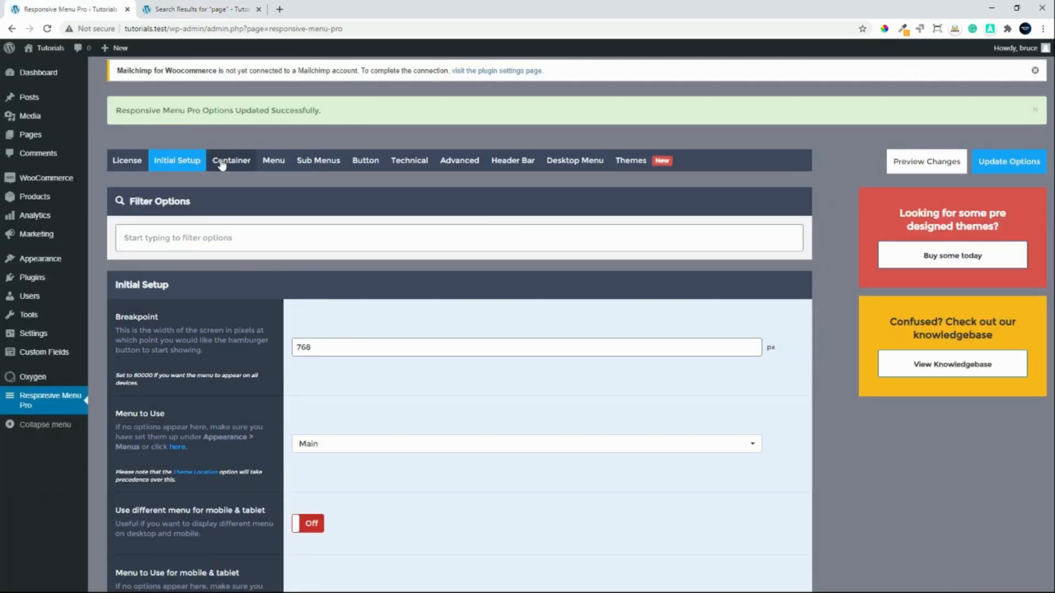
{"action": "left_click", "coordinate": [234, 164]}
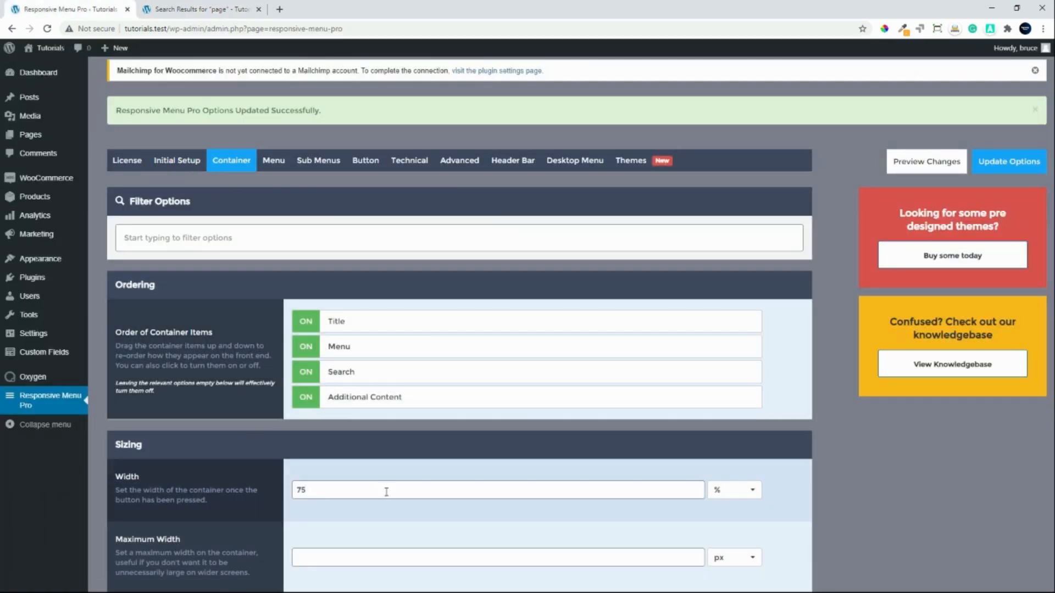
{"action": "scroll", "coordinate": [388, 426], "scroll_direction": "down", "scroll_amount": 2}
{"action": "left_click_drag", "start_coordinate": [309, 403], "coordinate": [269, 405]}
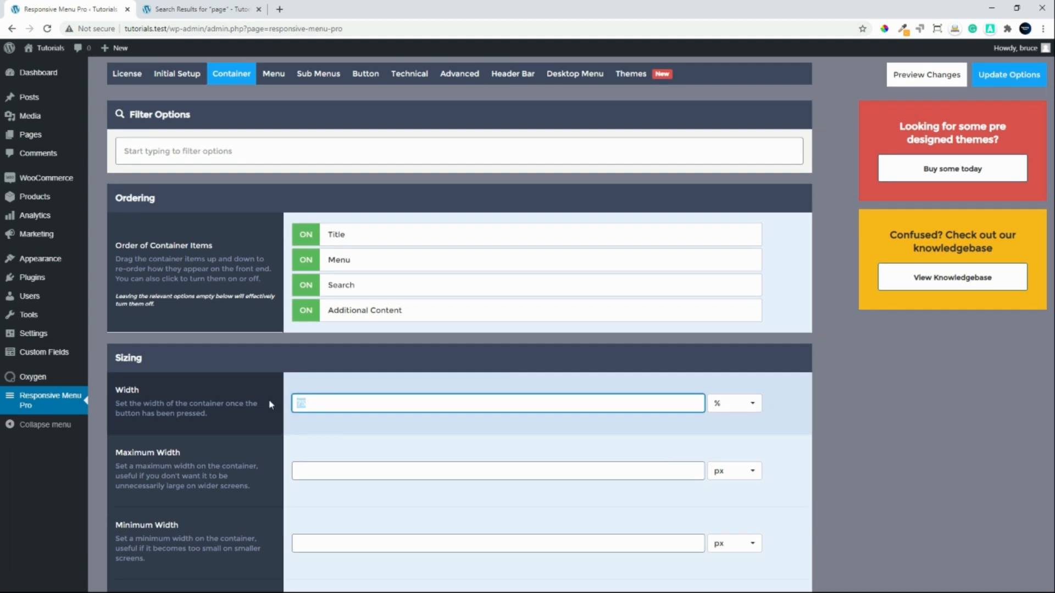
{"action": "type", "text": "100"}
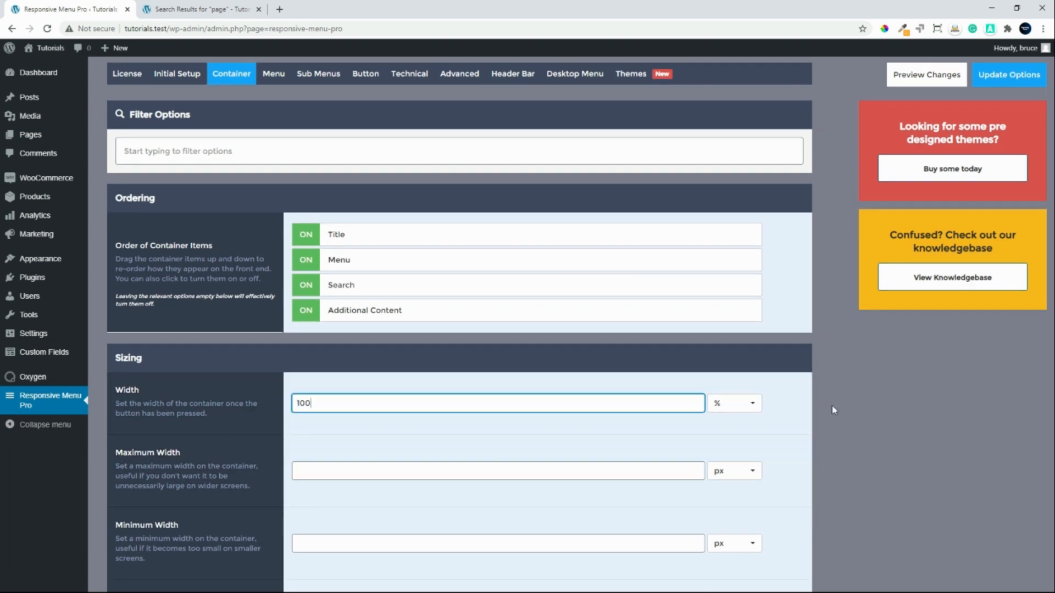
- Set the container's Title Text to "Demo Site" with a Font Size of 40 px
{"action": "middle_click", "coordinate": [837, 445]}
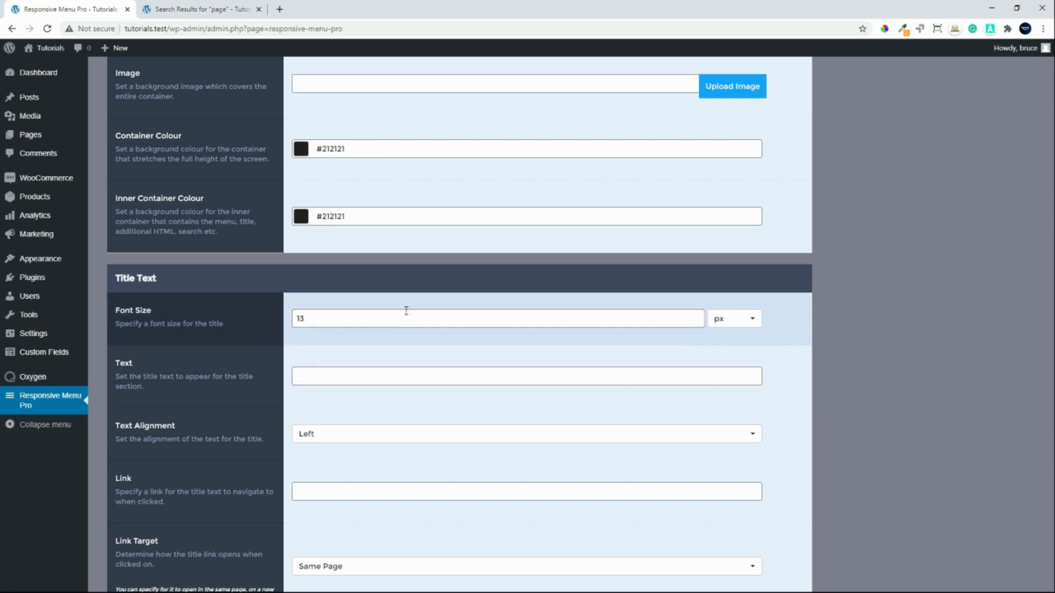
{"action": "left_click_drag", "start_coordinate": [310, 316], "coordinate": [252, 323]}
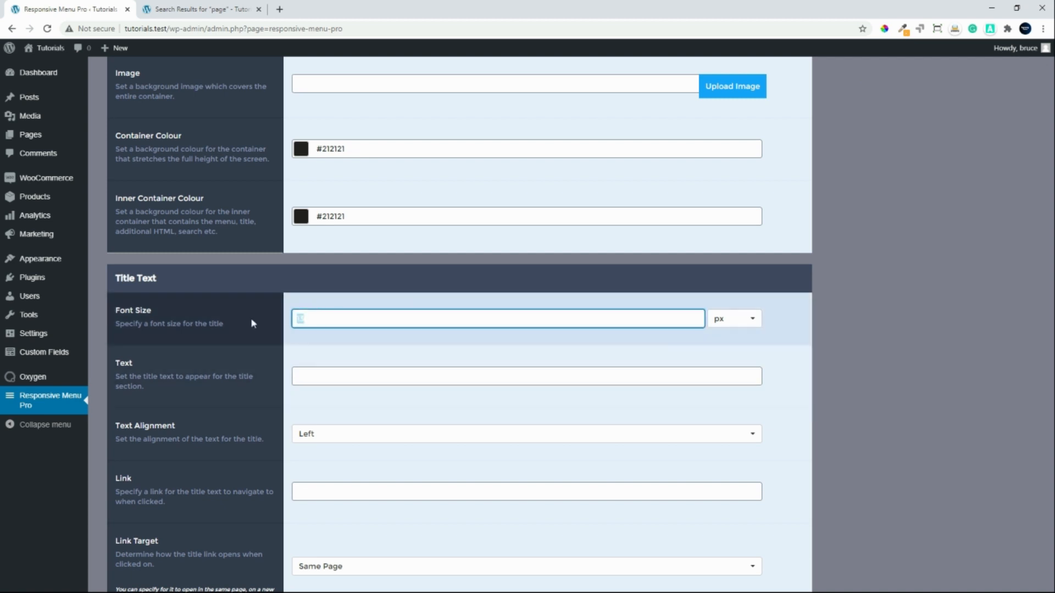
{"action": "type", "text": "20"}
{"action": "left_click", "coordinate": [337, 375]}
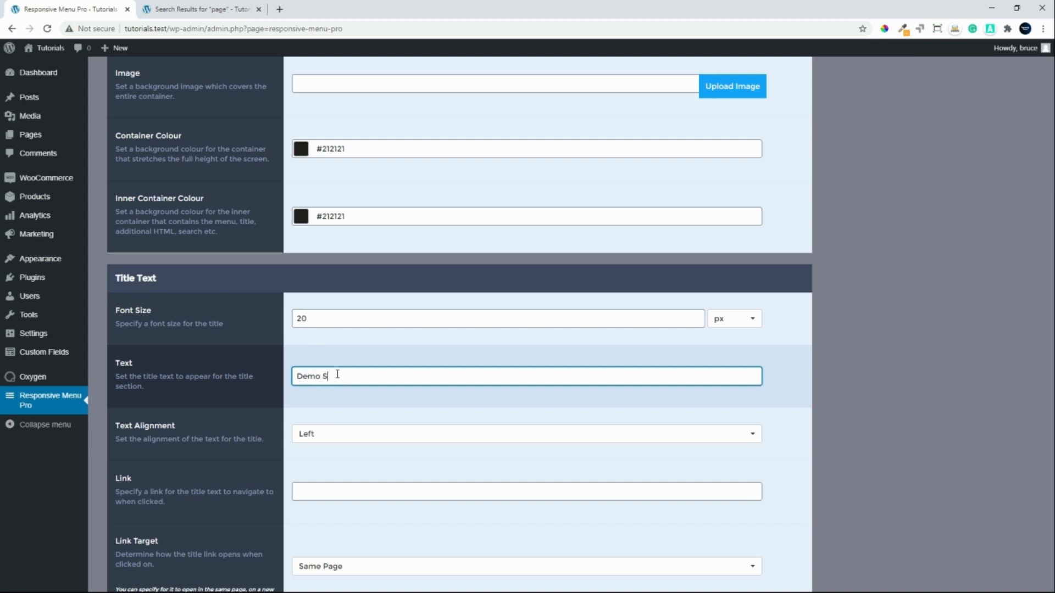
{"action": "left_click_drag", "start_coordinate": [311, 317], "coordinate": [244, 318]}
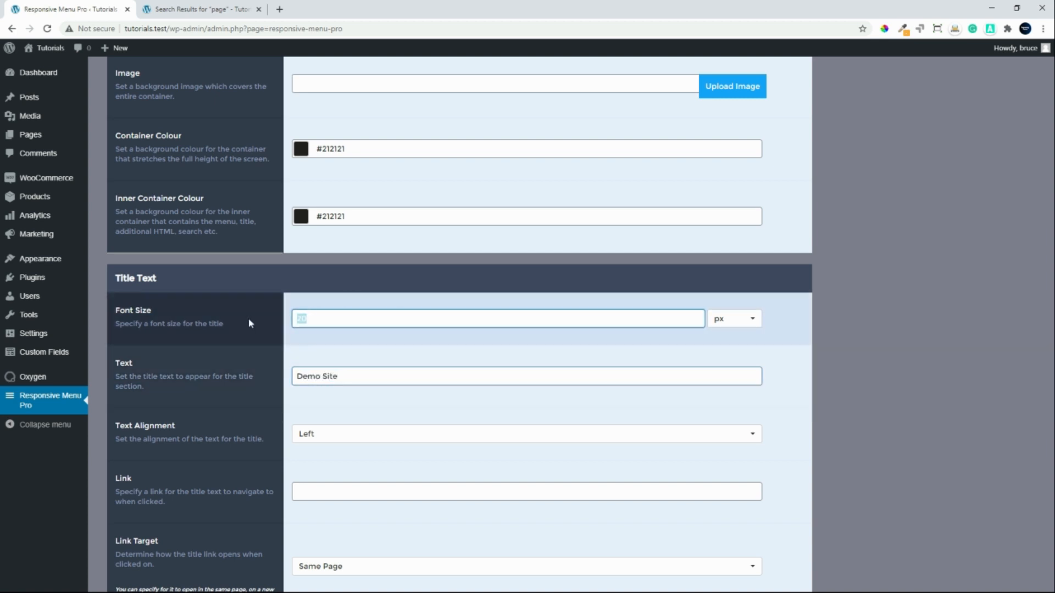
{"action": "type", "text": "40"}
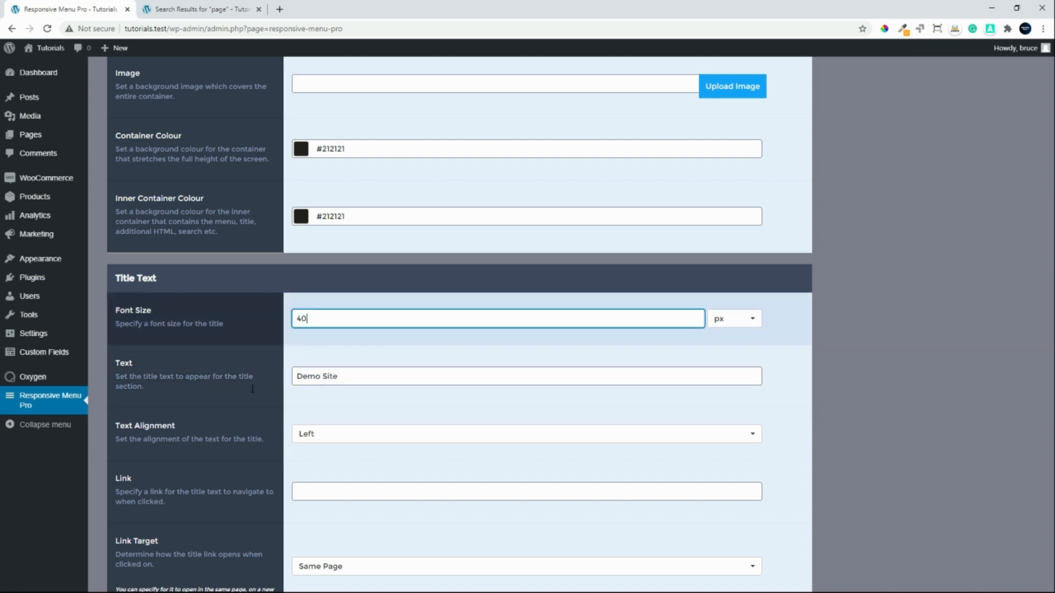
- Set the container title's Text Alignment to Centered and its Link to "/"
{"action": "left_click", "coordinate": [339, 435]}
{"action": "left_click", "coordinate": [337, 499]}
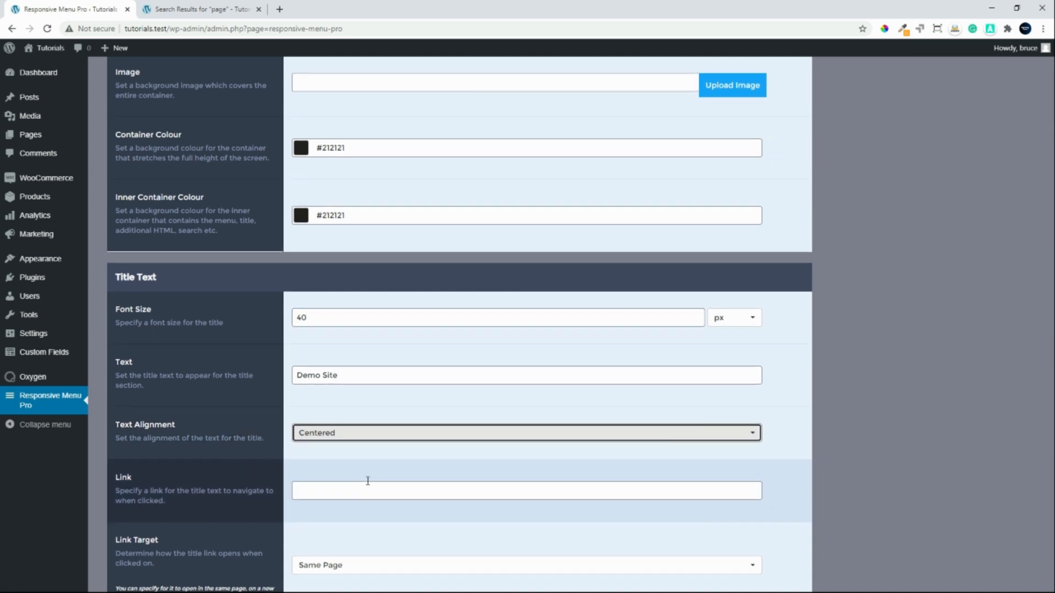
{"action": "scroll", "coordinate": [367, 480], "scroll_direction": "down", "scroll_amount": 2}
{"action": "left_click", "coordinate": [330, 393]}
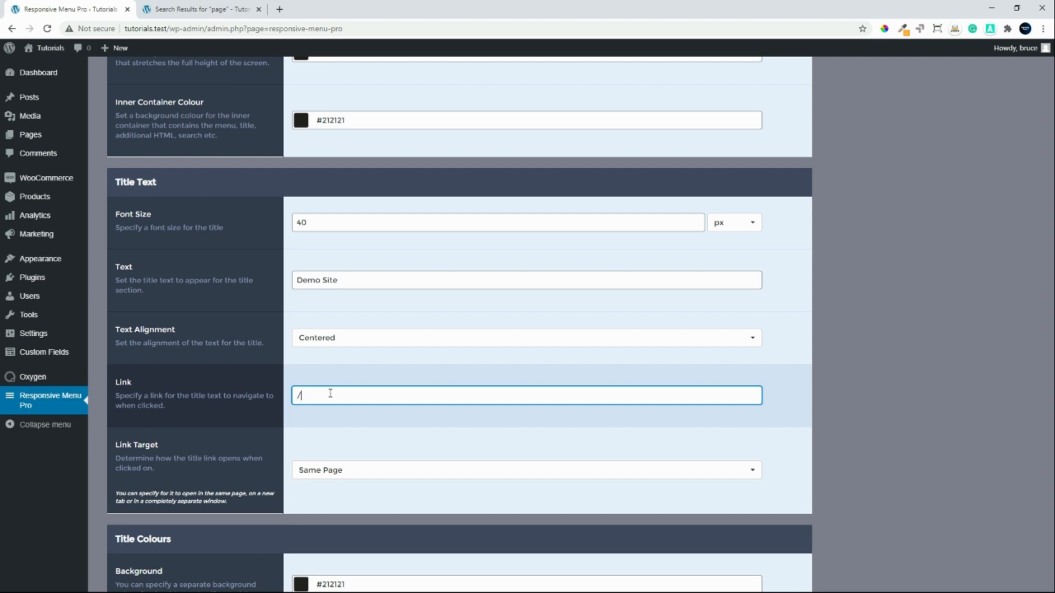
{"action": "type", "text": "/"}
- Set the container title's text colour to yellow, rgba(242, 255, 0, 1)
{"action": "scroll", "coordinate": [330, 394], "scroll_direction": "down", "scroll_amount": 3}
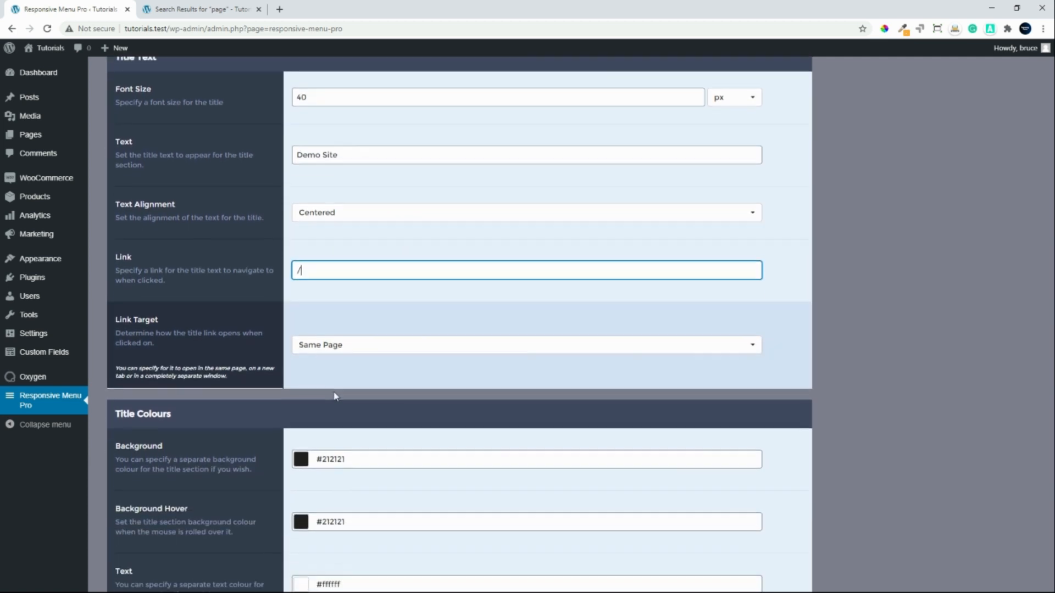
{"action": "scroll", "coordinate": [337, 394], "scroll_direction": "down", "scroll_amount": 2}
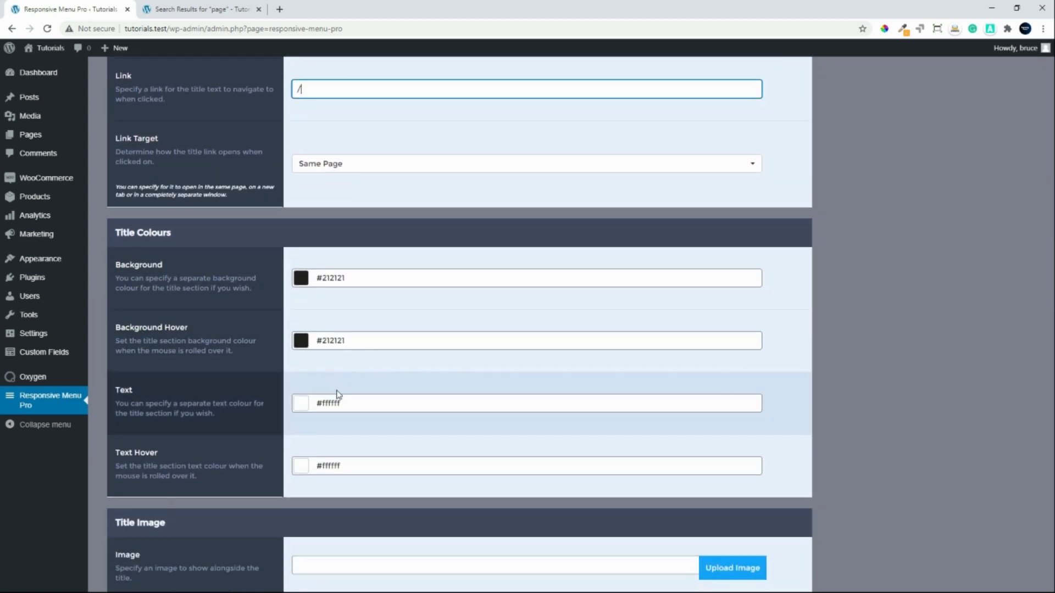
{"action": "left_click", "coordinate": [297, 404]}
{"action": "left_click", "coordinate": [320, 434]}
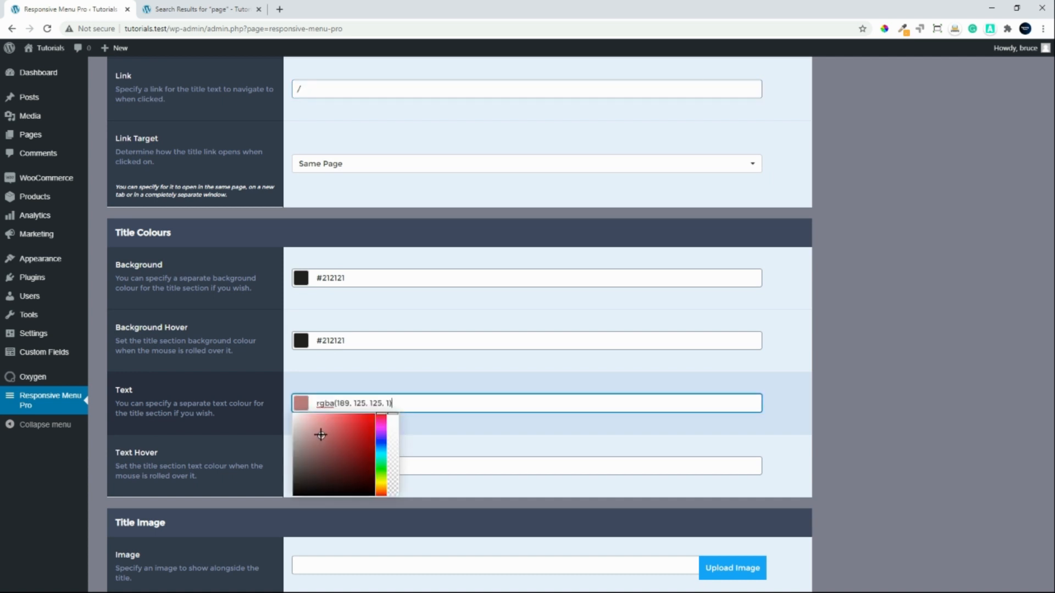
{"action": "left_click", "coordinate": [381, 482]}
{"action": "left_click", "coordinate": [375, 414]}
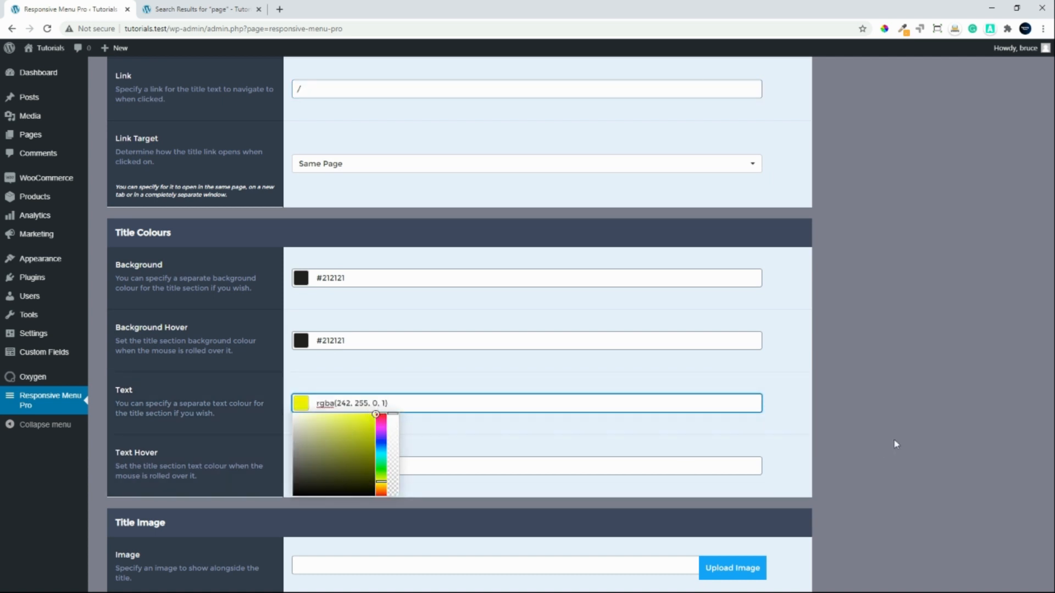
- Save the container options and open the mobile menu on the refreshed front-end page to check the title
{"action": "left_click", "coordinate": [929, 418]}
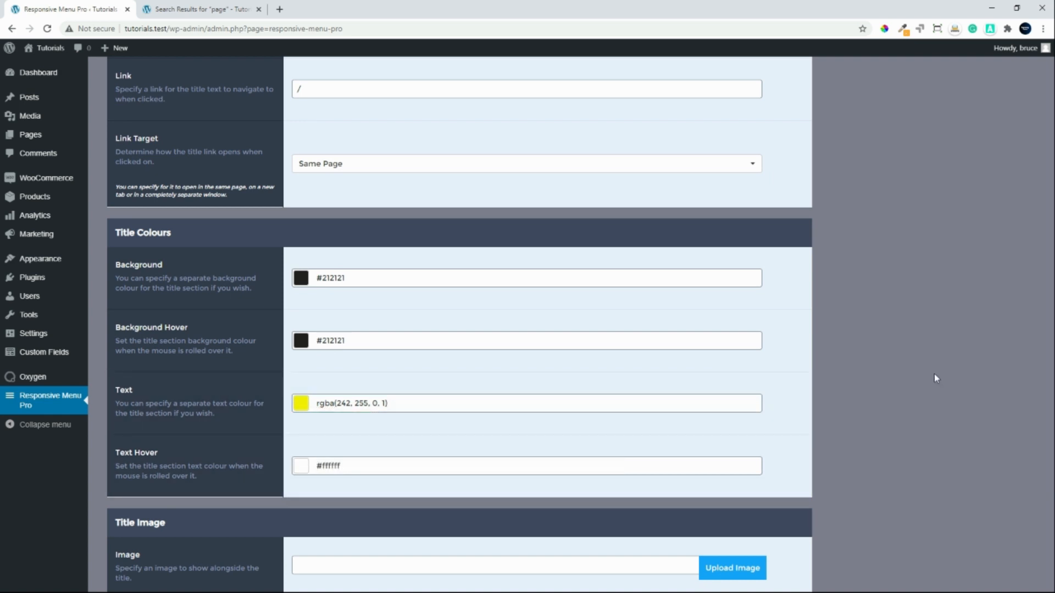
{"action": "scroll", "coordinate": [934, 439], "scroll_direction": "down", "scroll_amount": 15}
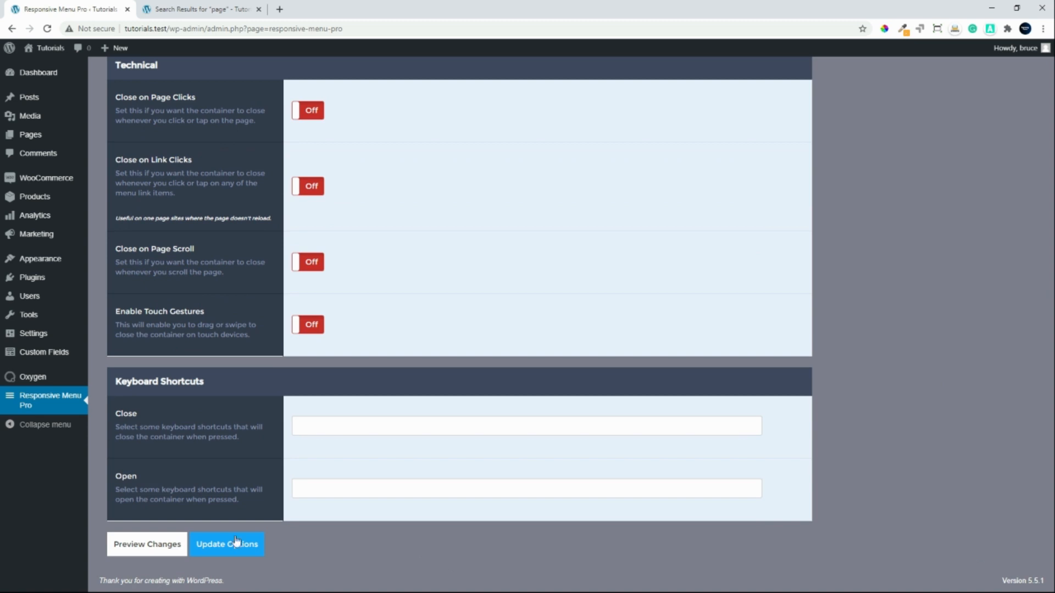
{"action": "left_click", "coordinate": [236, 543]}
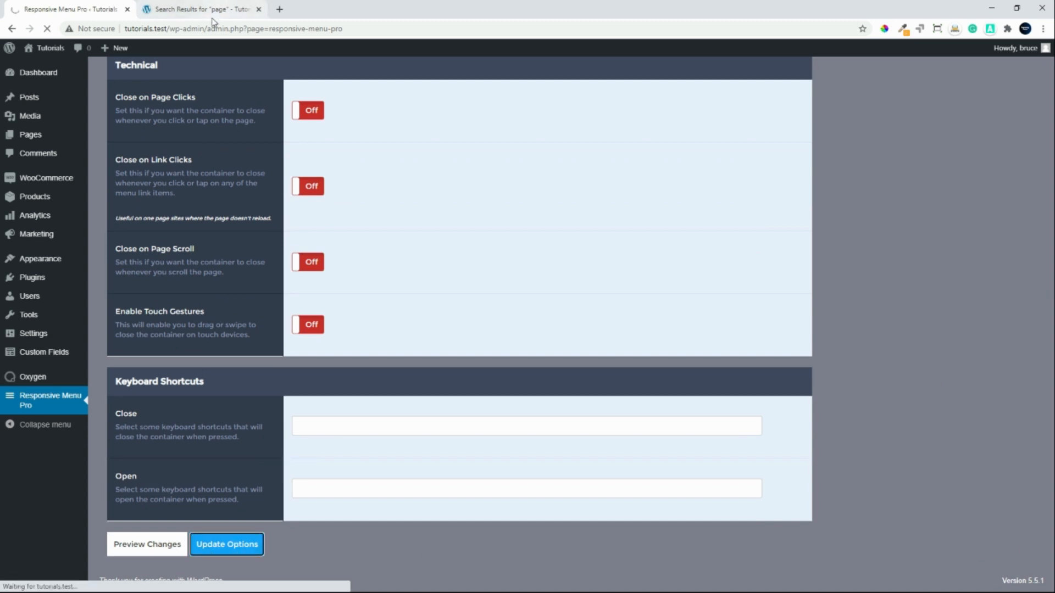
{"action": "left_click", "coordinate": [212, 16]}
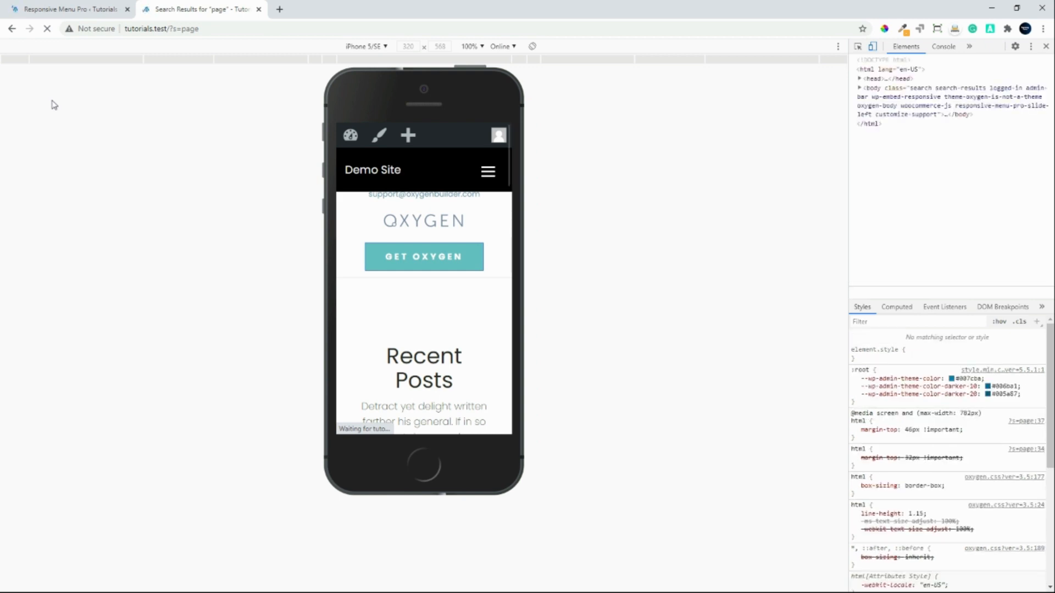
{"action": "left_click", "coordinate": [487, 171]}
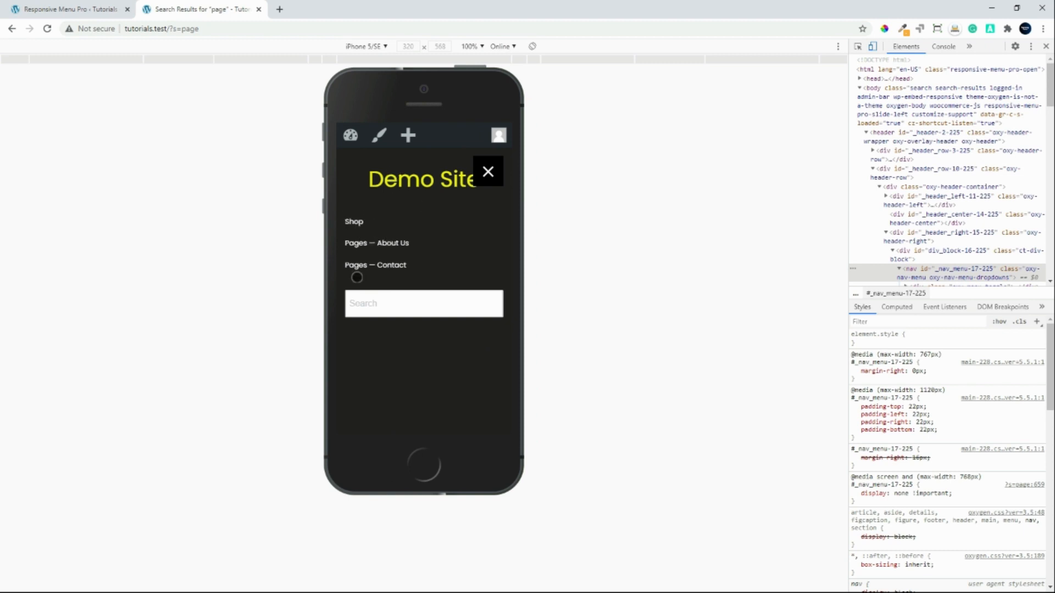
- Back in the plugin's Container settings, set the title's Font Size to 30 px and its Text Alignment to Left
{"action": "left_click", "coordinate": [72, 11]}
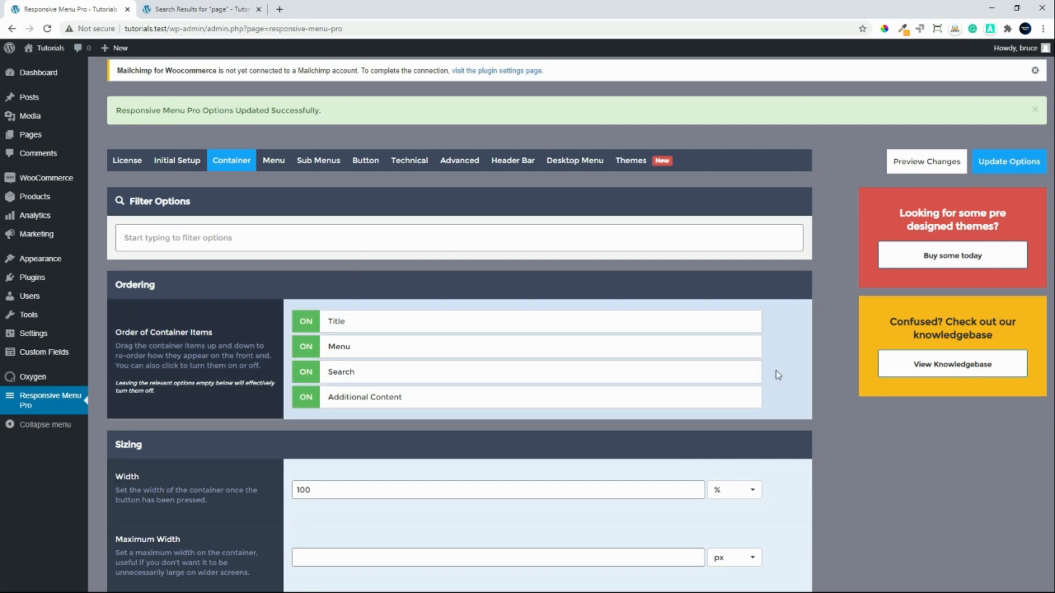
{"action": "scroll", "coordinate": [859, 470], "scroll_direction": "down", "scroll_amount": 2}
{"action": "scroll", "coordinate": [859, 470], "scroll_direction": "down", "scroll_amount": 15}
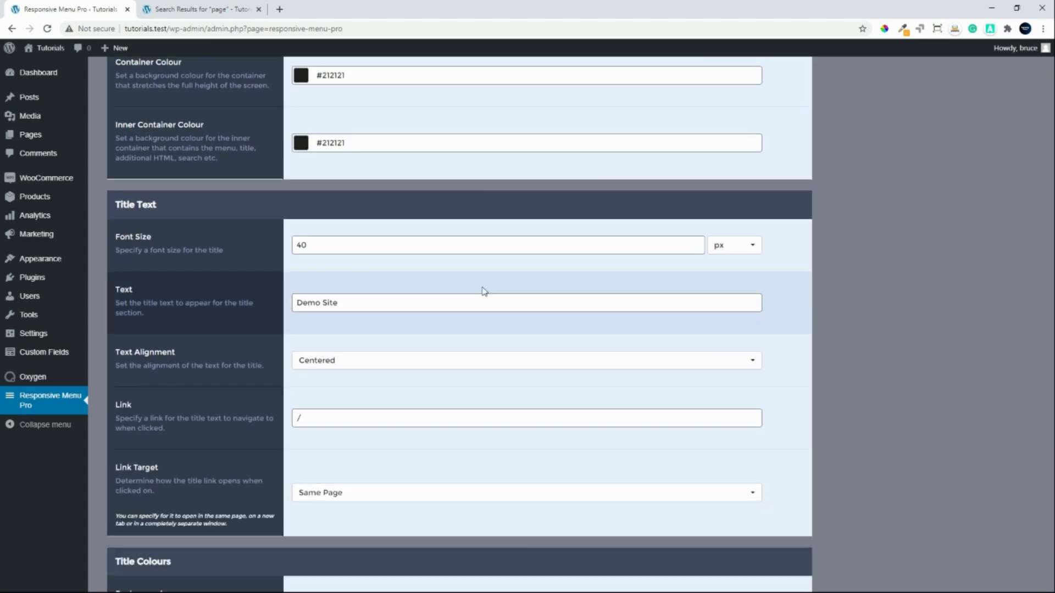
{"action": "double_click", "coordinate": [306, 244]}
{"action": "type", "text": "30"}
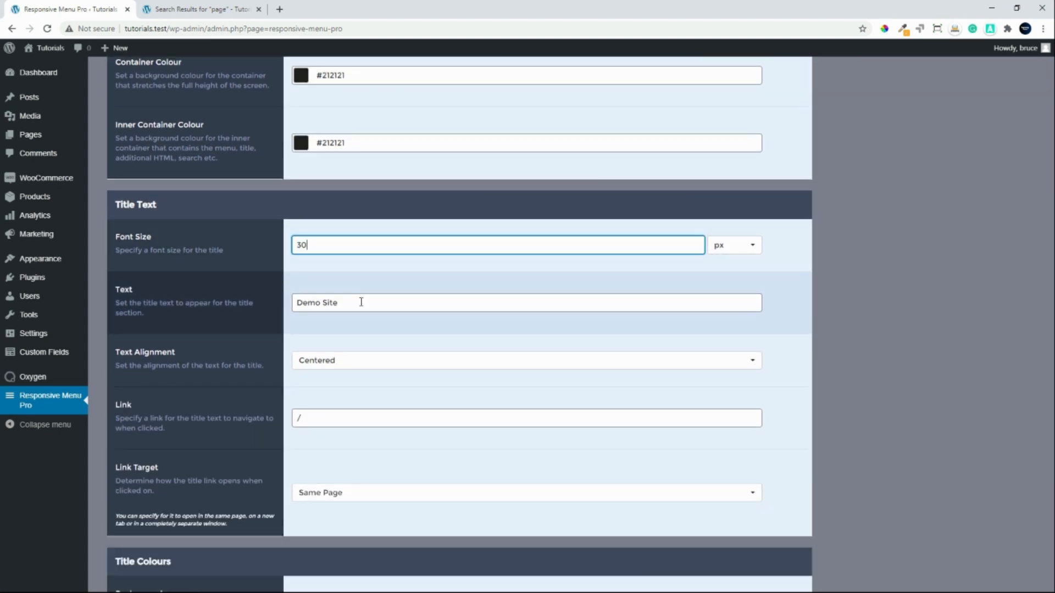
{"action": "left_click", "coordinate": [346, 364]}
{"action": "left_click", "coordinate": [340, 381]}
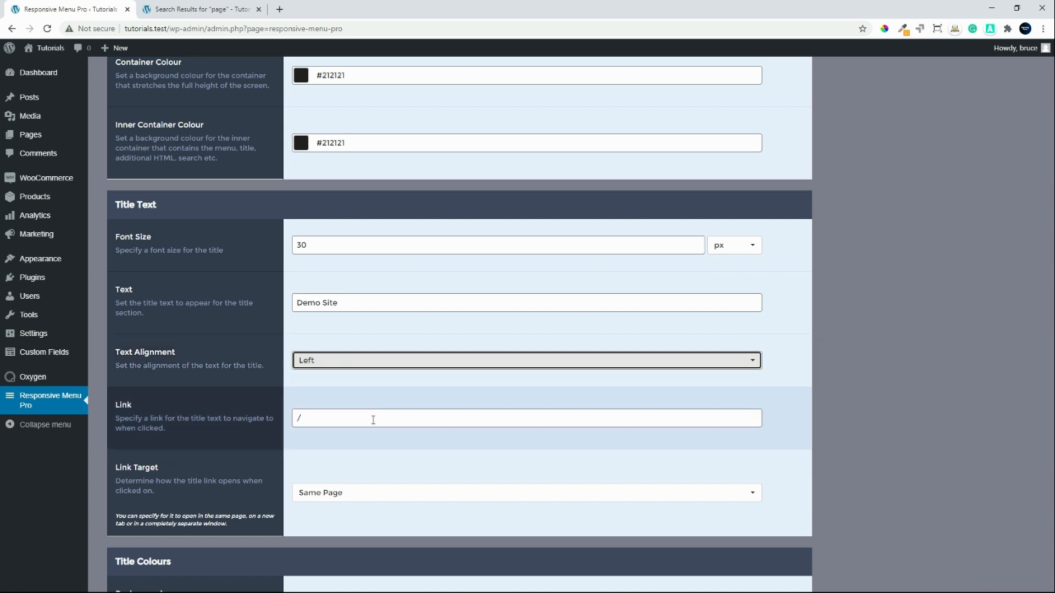
- Save the title text changes, reload the front-end mobile preview and reopen the menu to check the title
{"action": "left_click", "coordinate": [376, 416]}
{"action": "key", "text": "Return"}
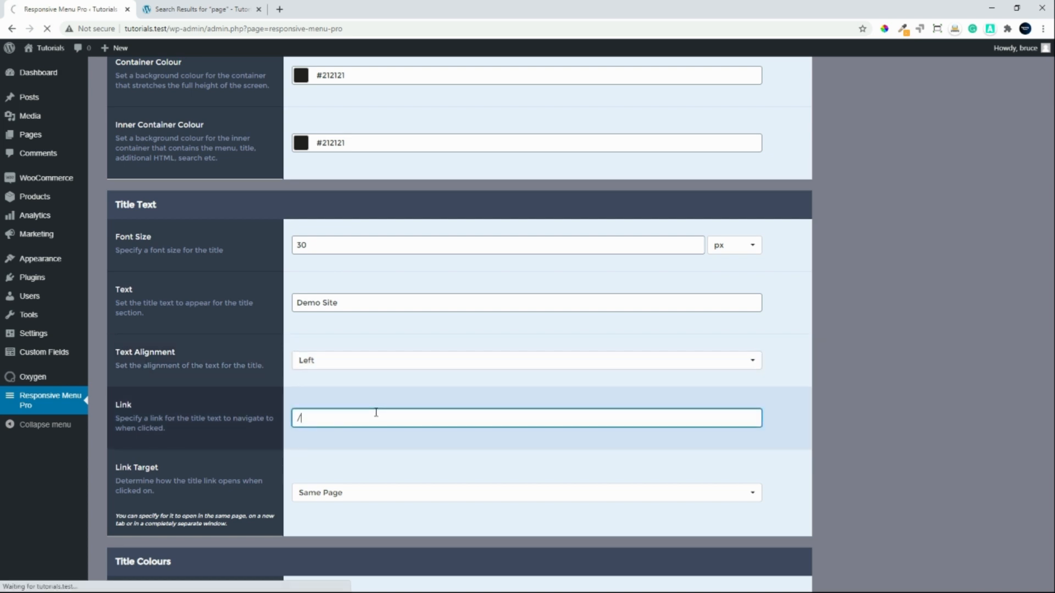
{"action": "left_click", "coordinate": [175, 12]}
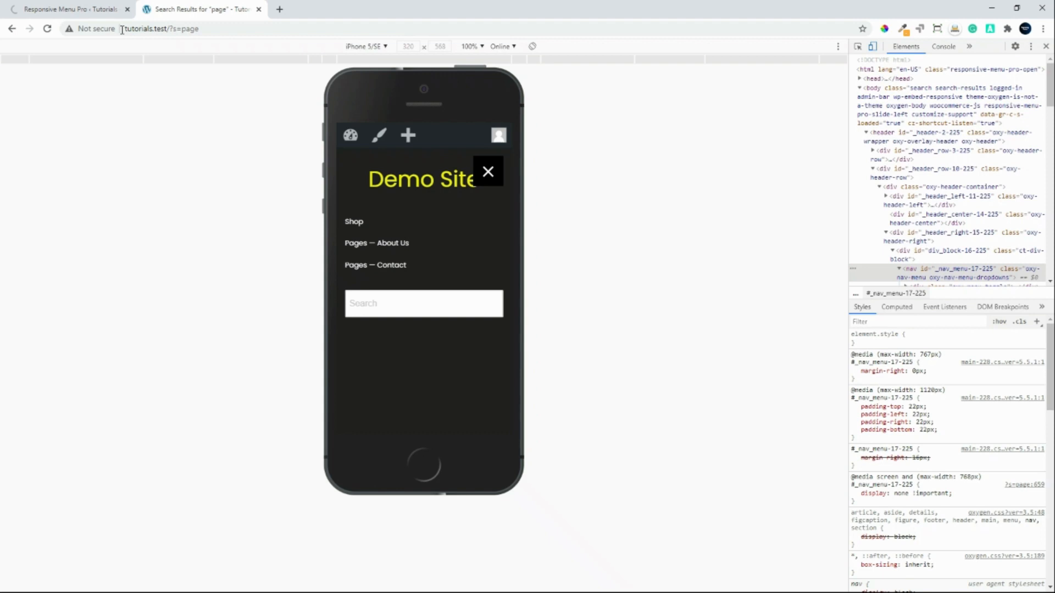
{"action": "left_click", "coordinate": [46, 29]}
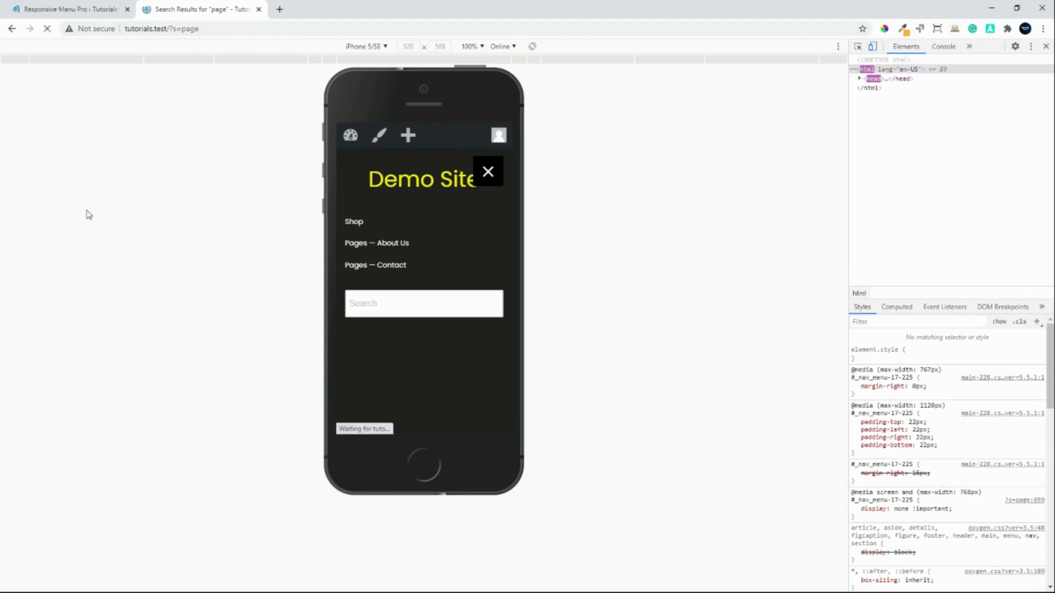
{"action": "left_click", "coordinate": [489, 173]}
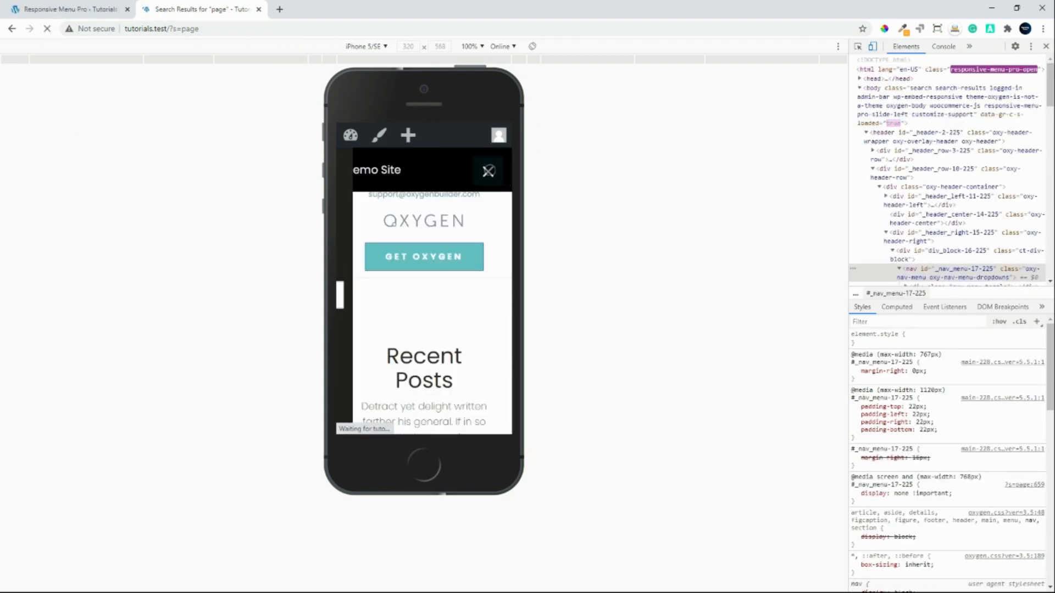
{"action": "left_click", "coordinate": [489, 173]}
{"action": "left_click", "coordinate": [489, 173]}
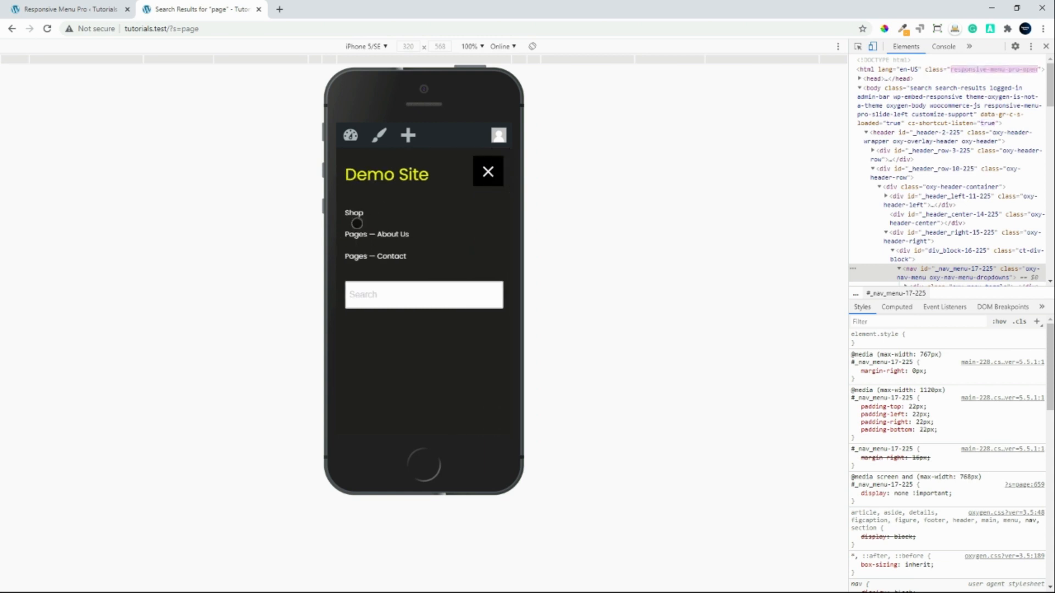
- In the plugin's Menu settings, set the menu items' Font Size to 20 px
{"action": "left_click", "coordinate": [36, 11]}
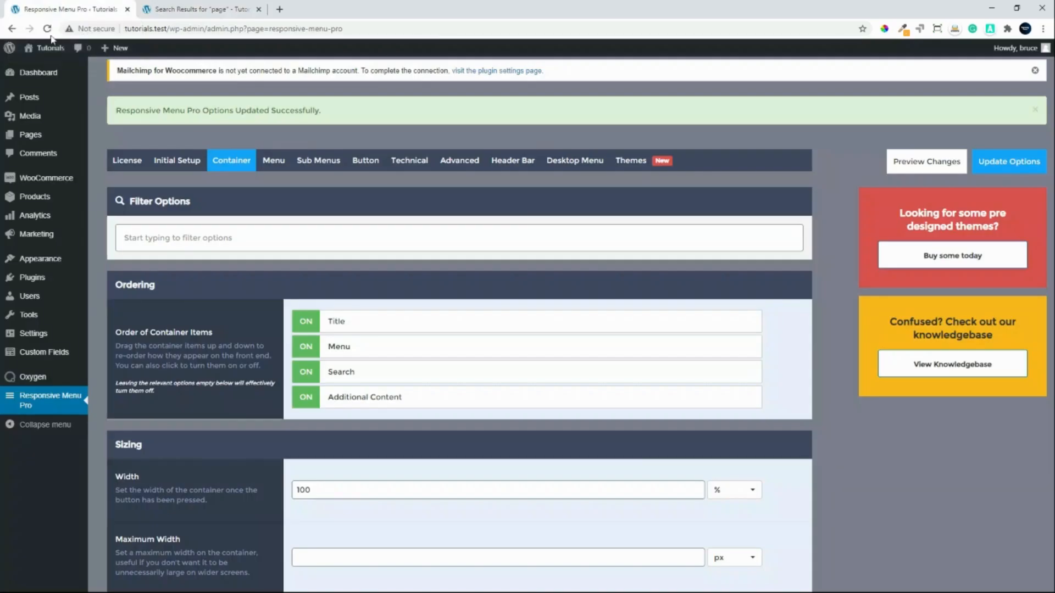
{"action": "left_click", "coordinate": [275, 161]}
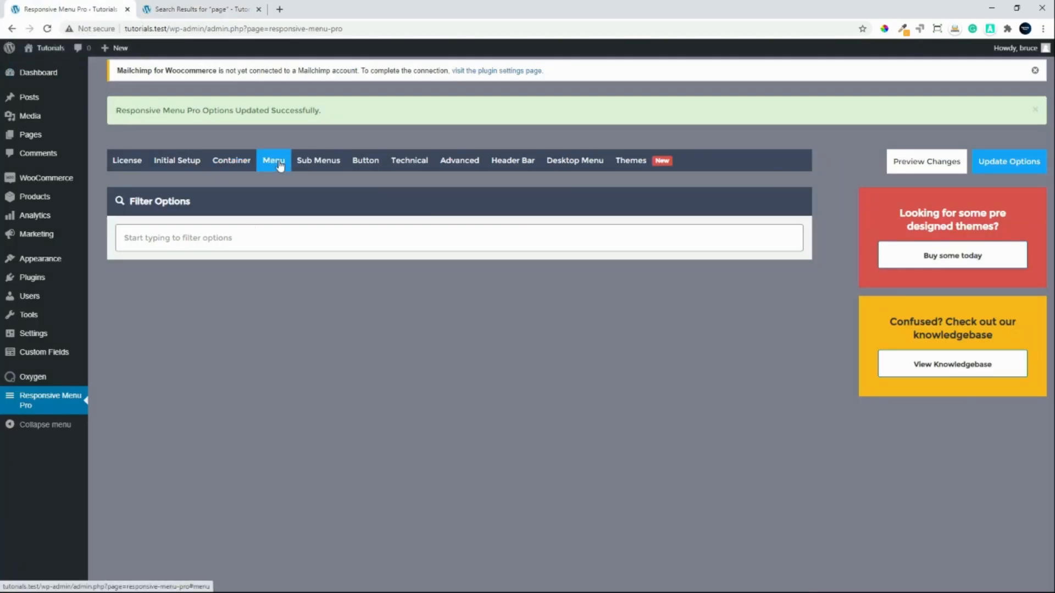
{"action": "scroll", "coordinate": [533, 445], "scroll_direction": "down", "scroll_amount": 4}
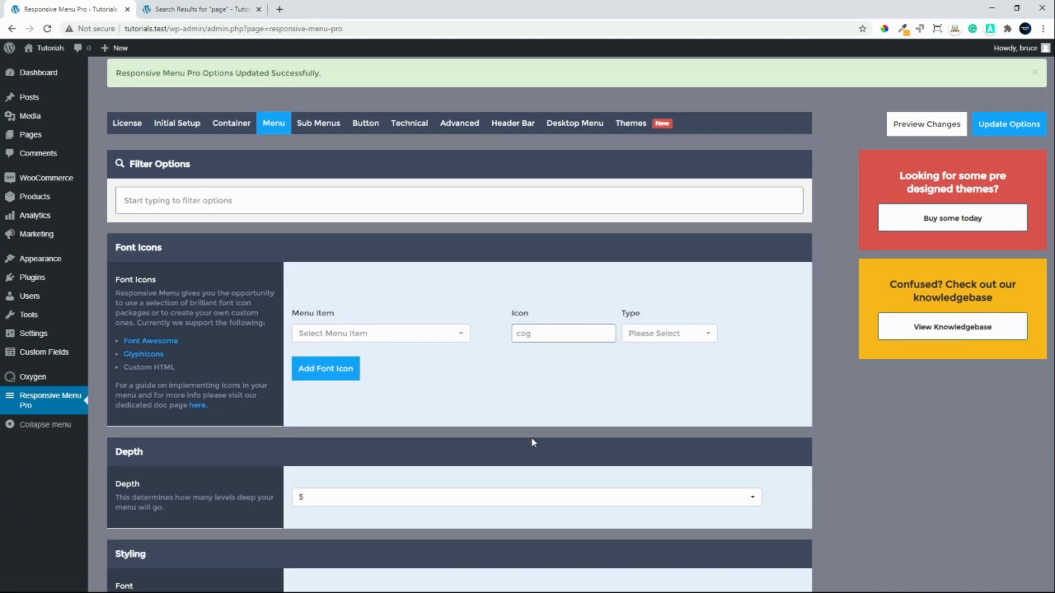
{"action": "scroll", "coordinate": [540, 425], "scroll_direction": "down", "scroll_amount": 3}
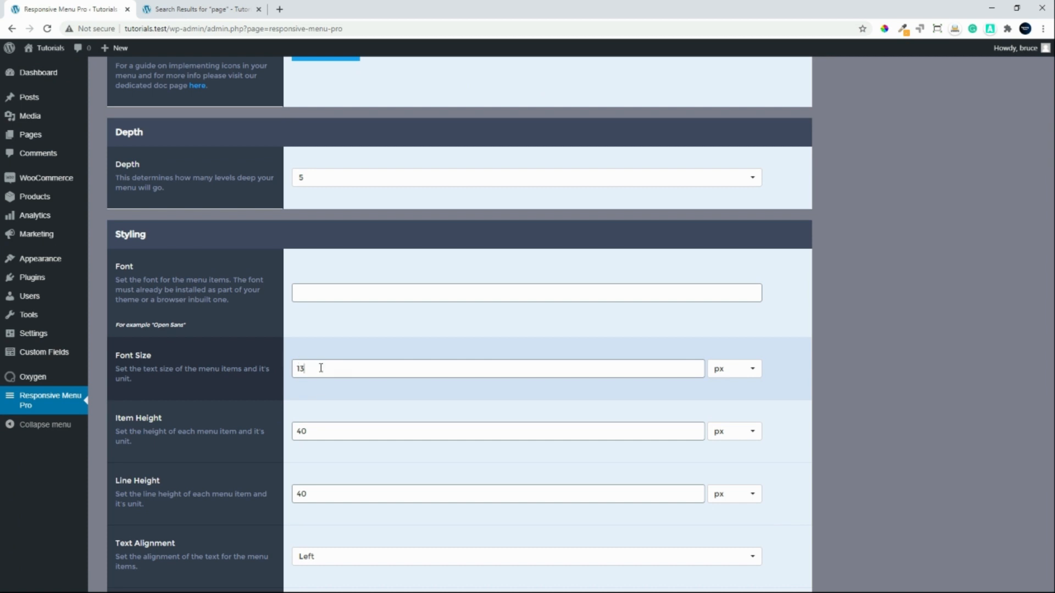
{"action": "double_click", "coordinate": [321, 368]}
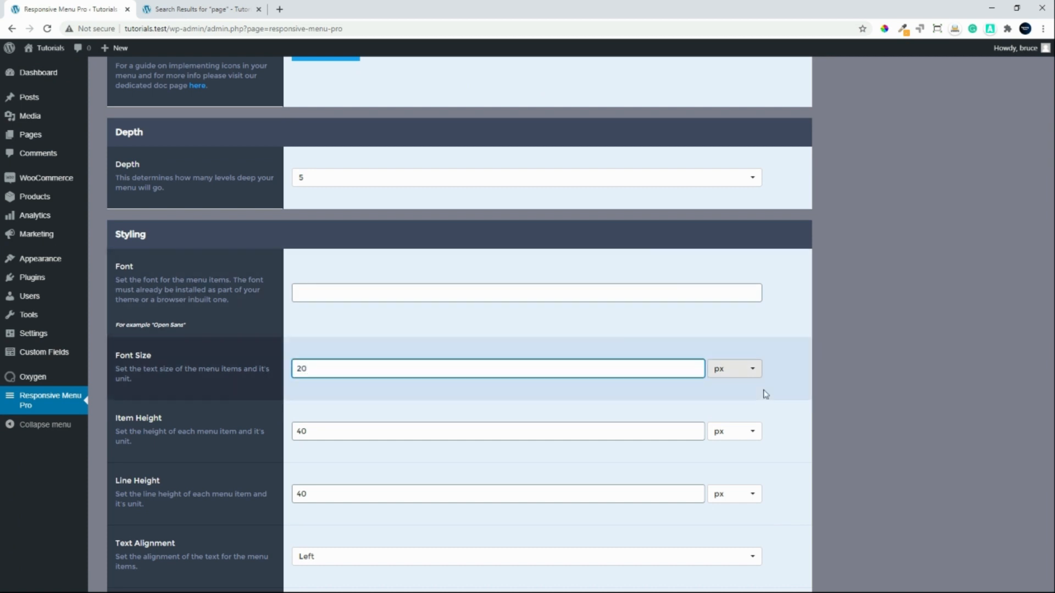
- Set the menu items' text colour to green, rgba(9, 255, 0, 1)
{"action": "middle_click", "coordinate": [829, 423]}
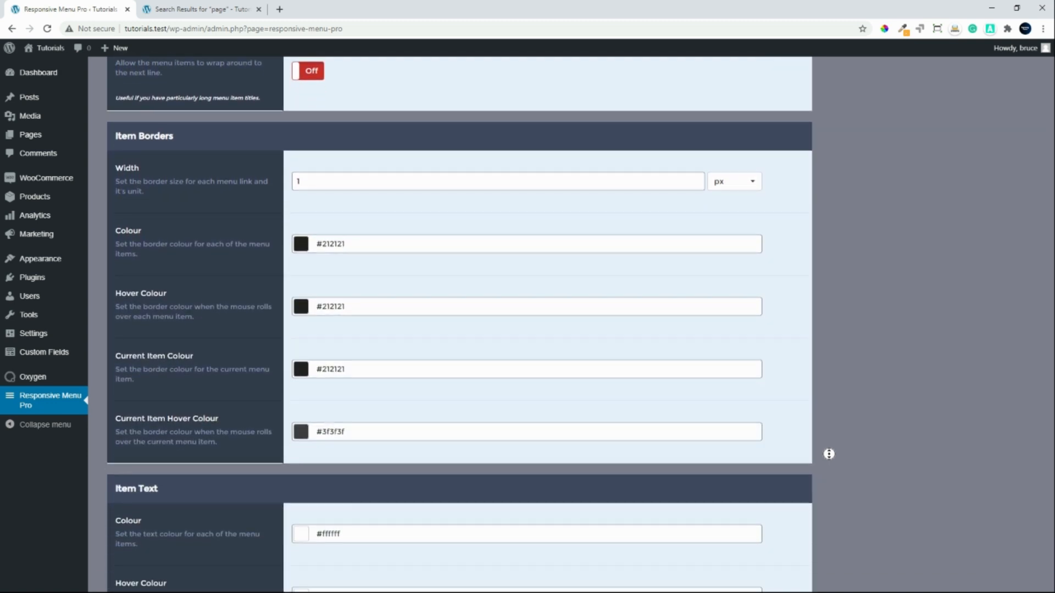
{"action": "middle_click", "coordinate": [829, 453]}
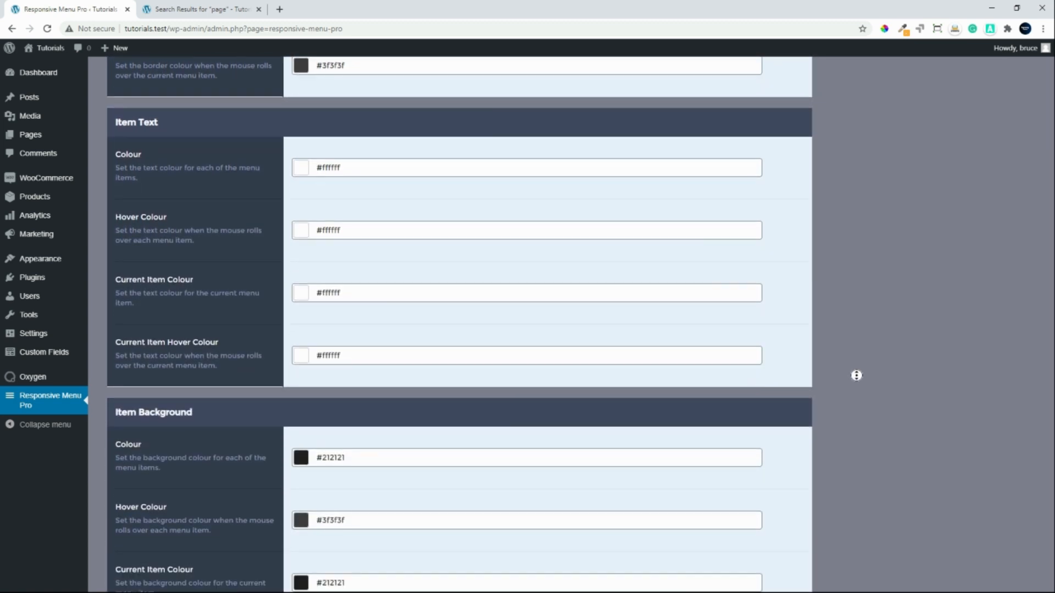
{"action": "middle_click", "coordinate": [856, 375]}
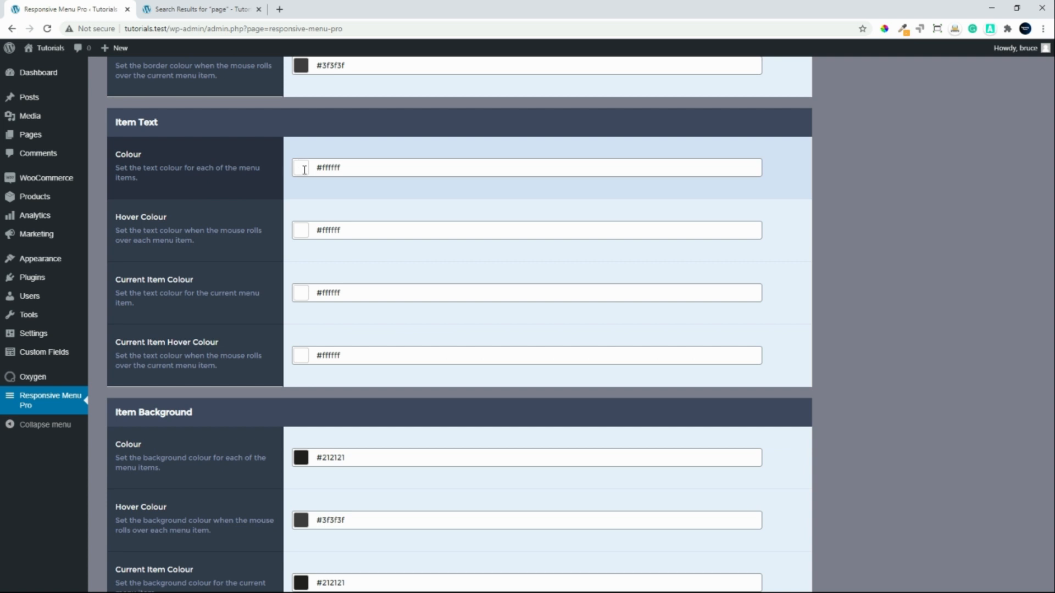
{"action": "left_click", "coordinate": [304, 170]}
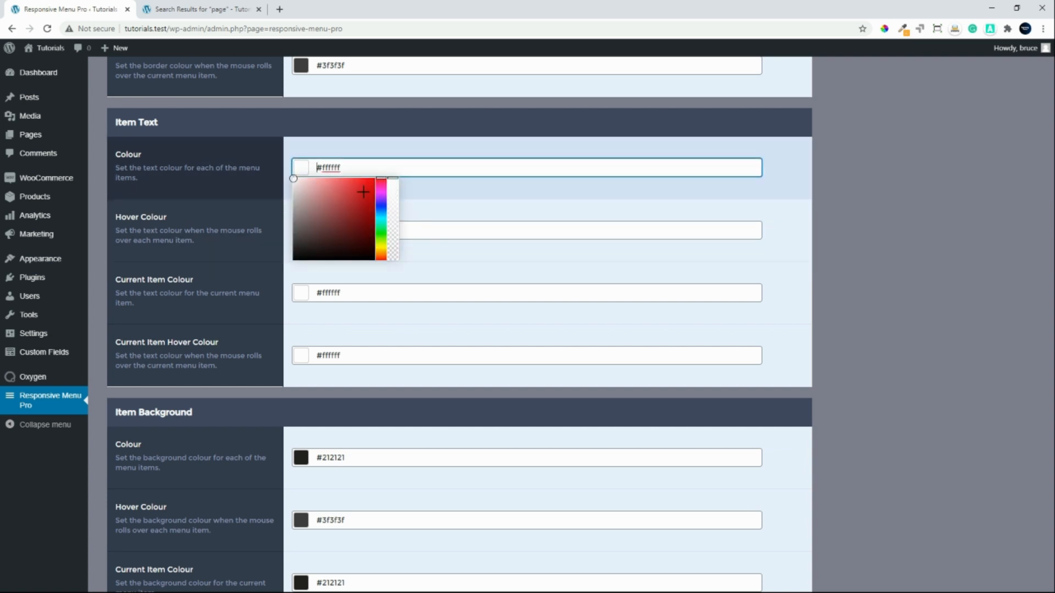
{"action": "left_click", "coordinate": [385, 225]}
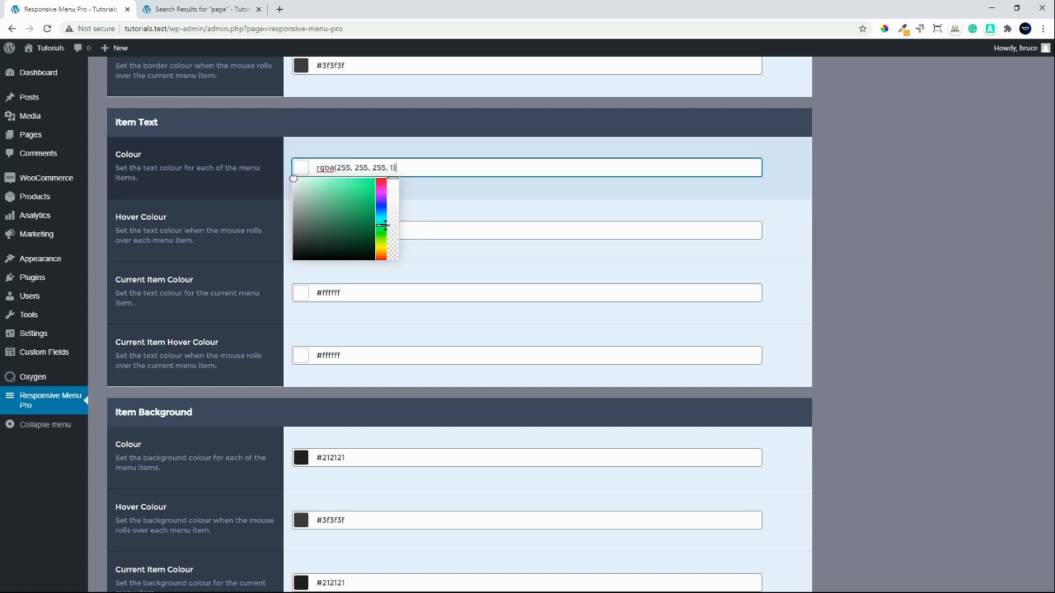
{"action": "left_click_drag", "start_coordinate": [383, 232], "coordinate": [393, 162]}
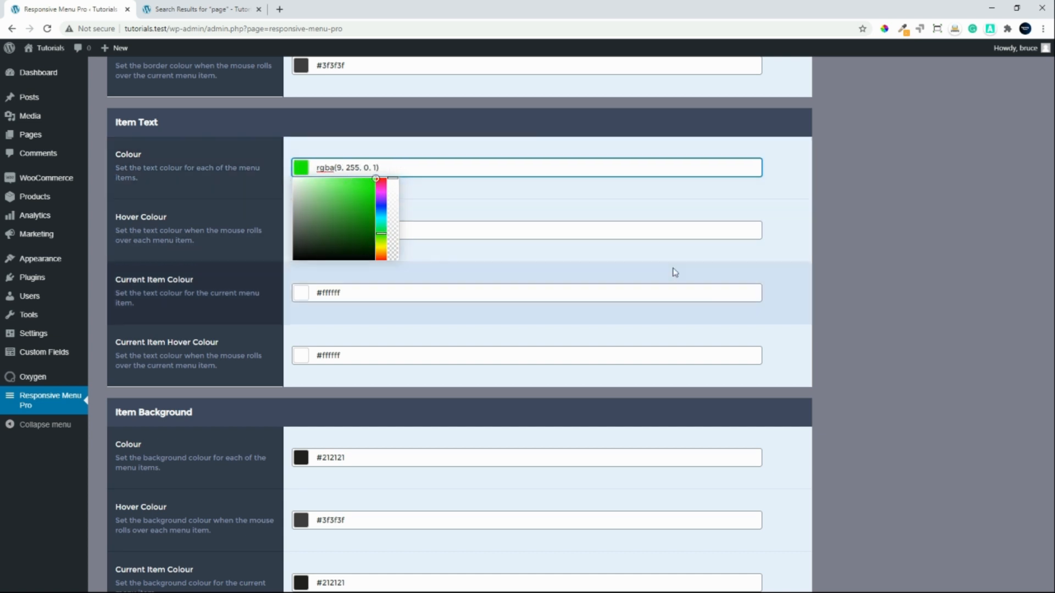
{"action": "left_click", "coordinate": [853, 245]}
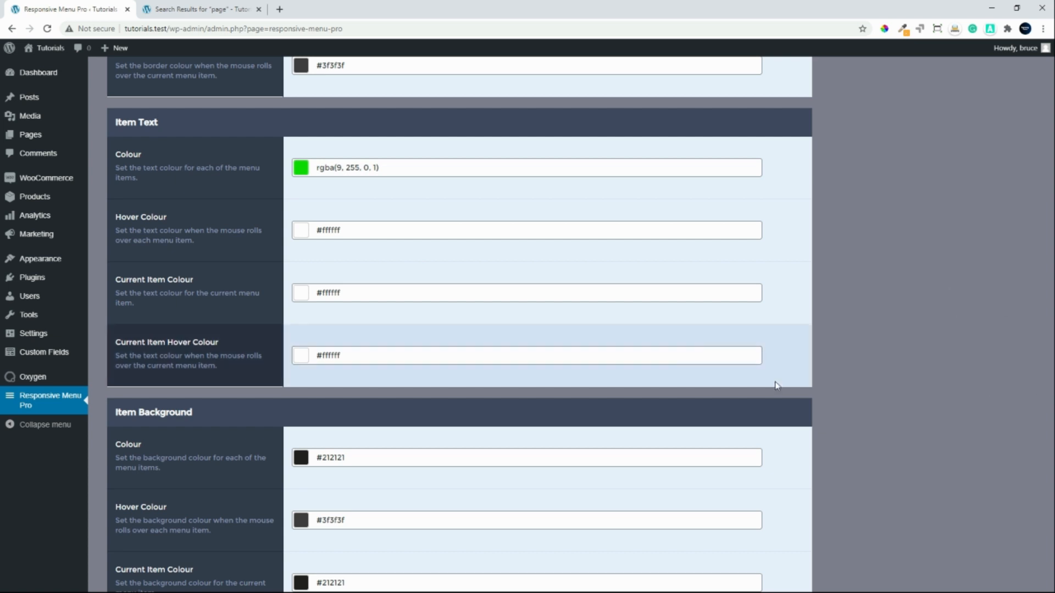
- Set the menu items' background colour to grey, rgba(117, 117, 117, 1)
{"action": "scroll", "coordinate": [568, 472], "scroll_direction": "down", "scroll_amount": 1}
{"action": "scroll", "coordinate": [569, 473], "scroll_direction": "down", "scroll_amount": 3}
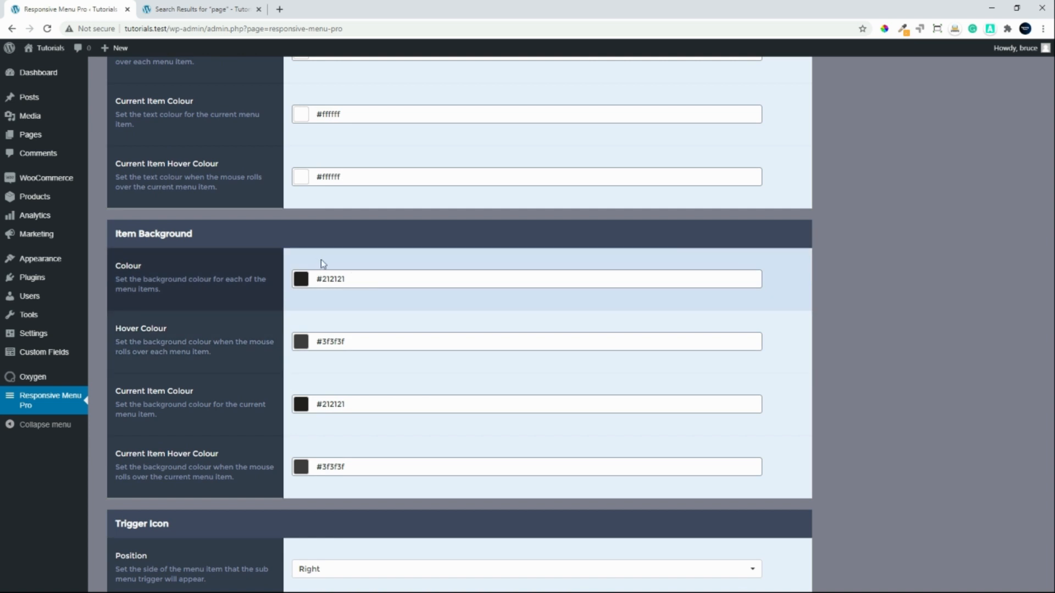
{"action": "left_click", "coordinate": [301, 279]}
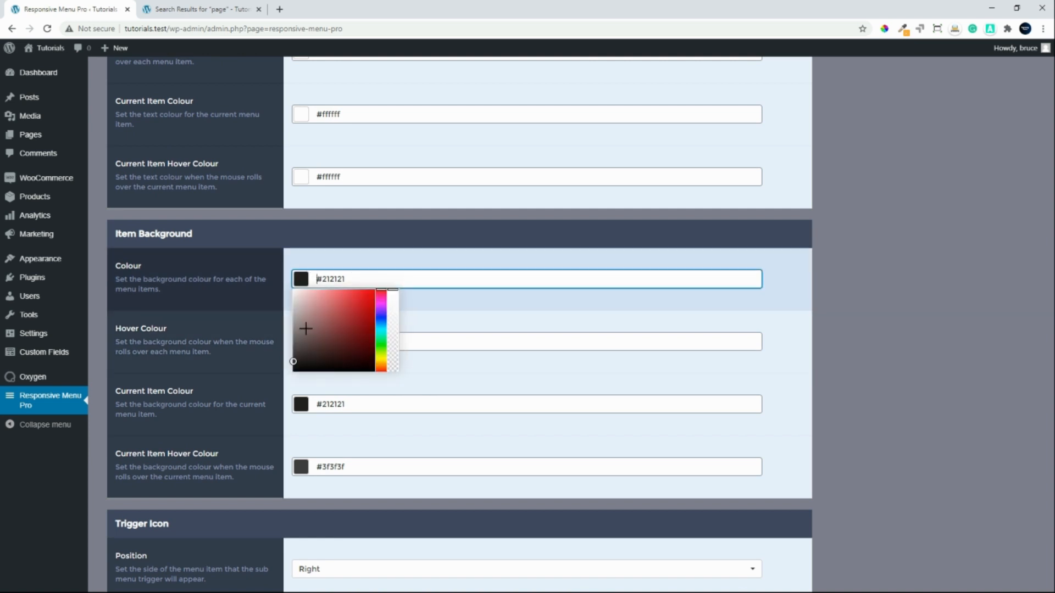
{"action": "left_click_drag", "start_coordinate": [306, 329], "coordinate": [266, 336]}
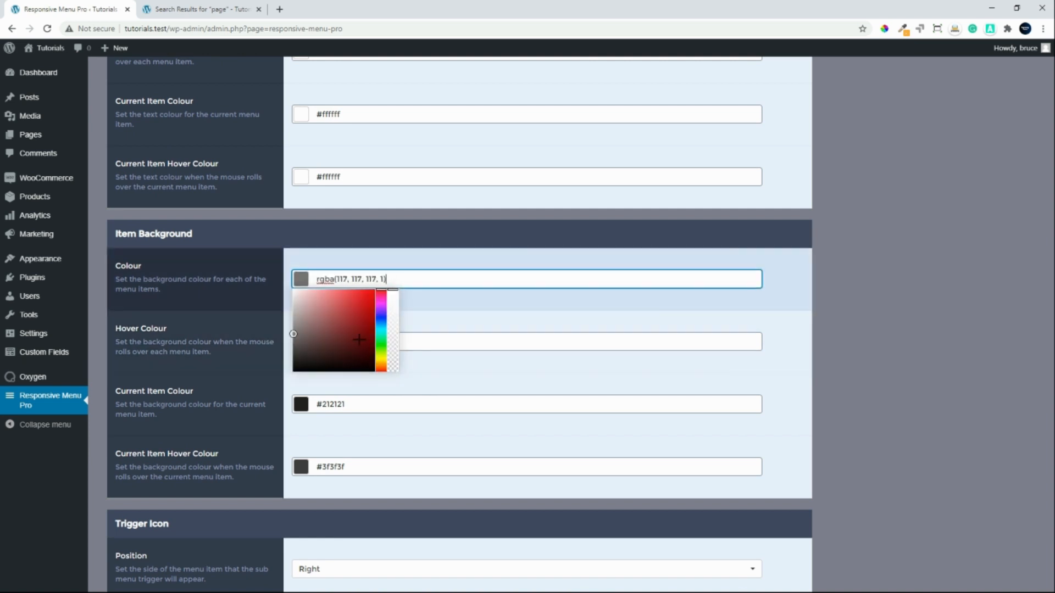
{"action": "left_click", "coordinate": [954, 303]}
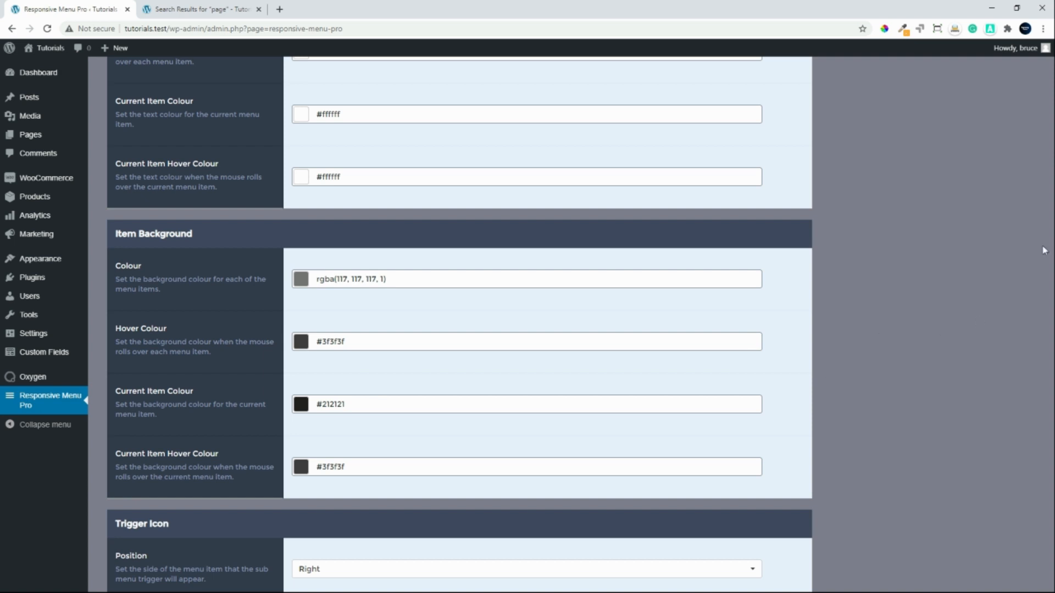
- Save the menu item styling, reload the front-end mobile preview and open the menu to check the items
{"action": "scroll", "coordinate": [881, 240], "scroll_direction": "down", "scroll_amount": 15}
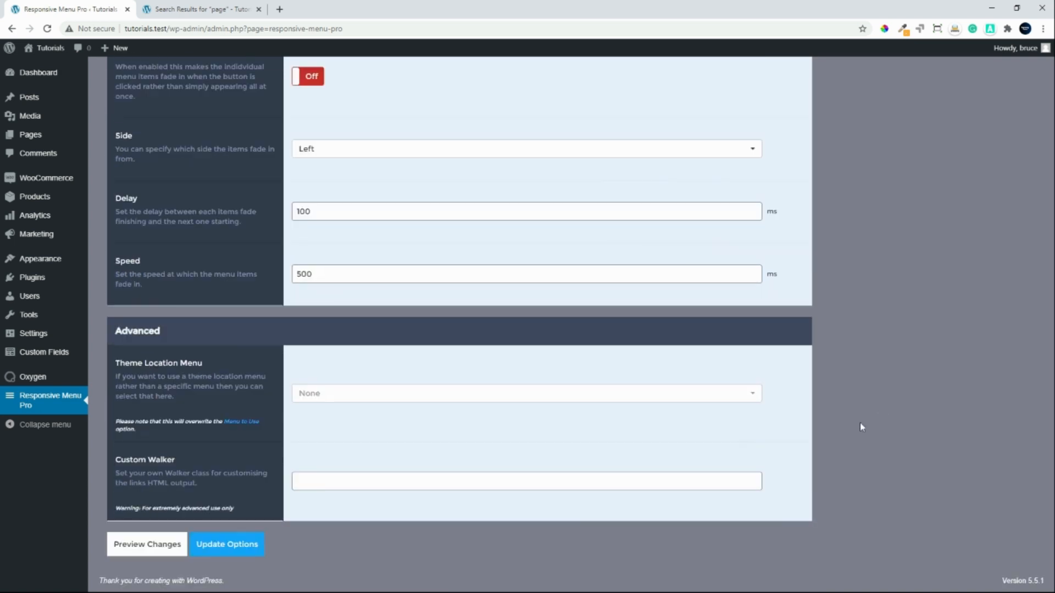
{"action": "left_click", "coordinate": [378, 484]}
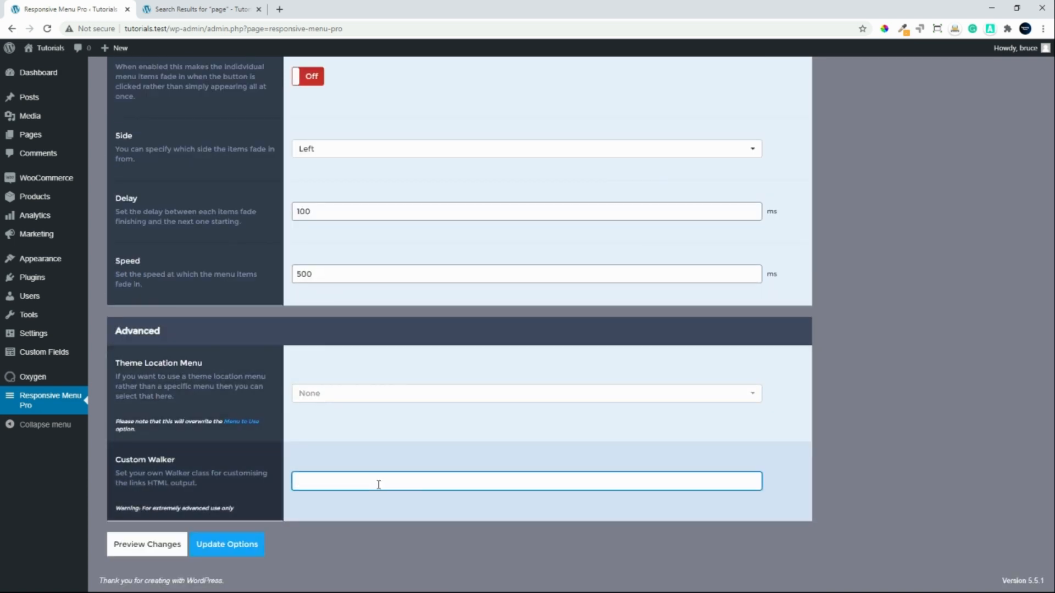
{"action": "key", "text": "Return"}
{"action": "left_click", "coordinate": [169, 12]}
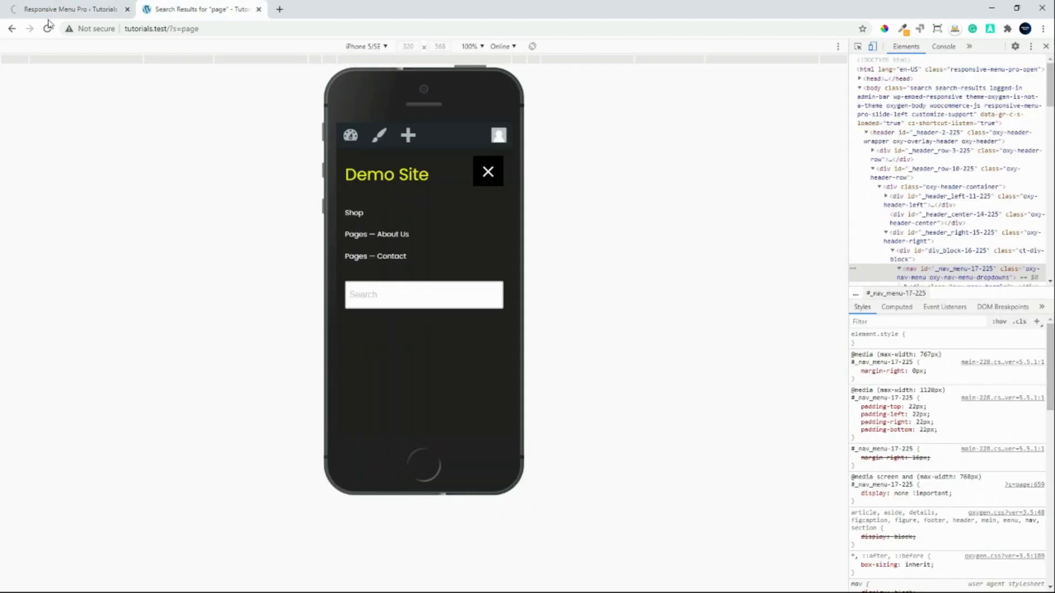
{"action": "left_click", "coordinate": [47, 29]}
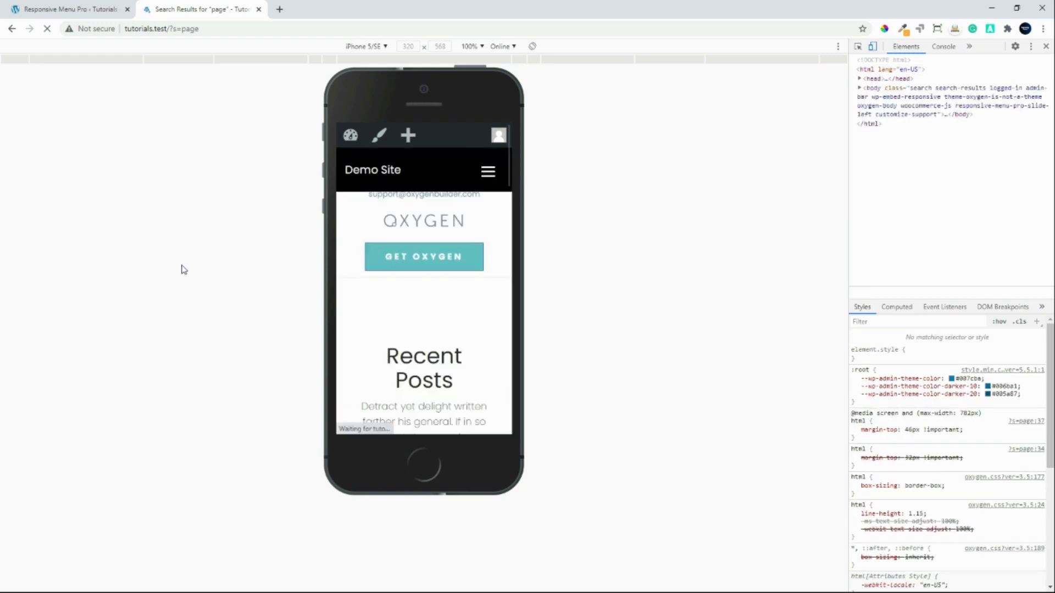
{"action": "left_click", "coordinate": [488, 172]}
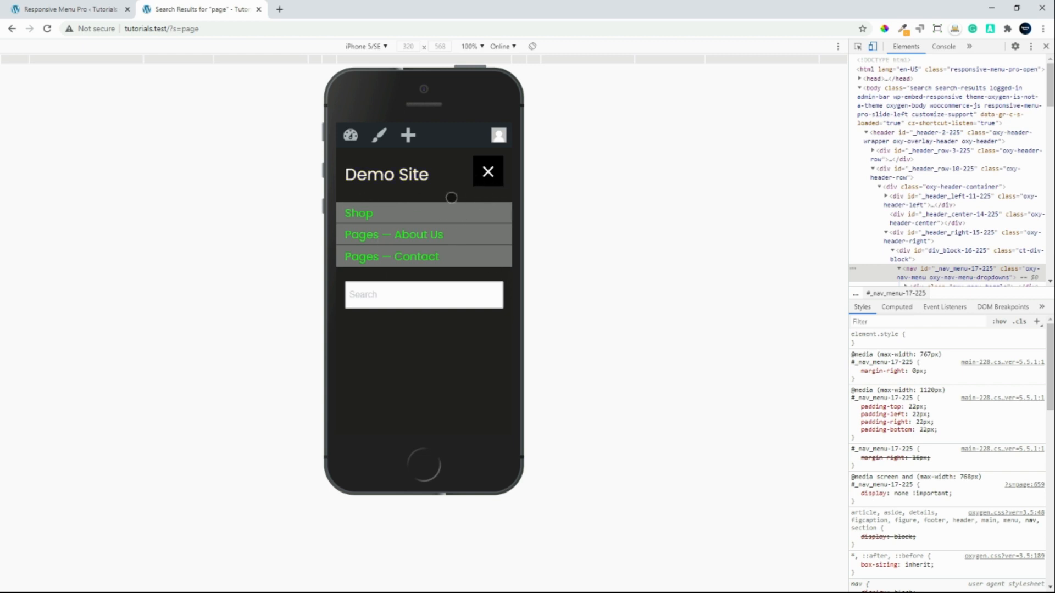
- Close the preview's mobile menu and open the WordPress Menus admin page in a new browser tab
{"action": "left_click", "coordinate": [487, 170]}
{"action": "left_click", "coordinate": [74, 11]}
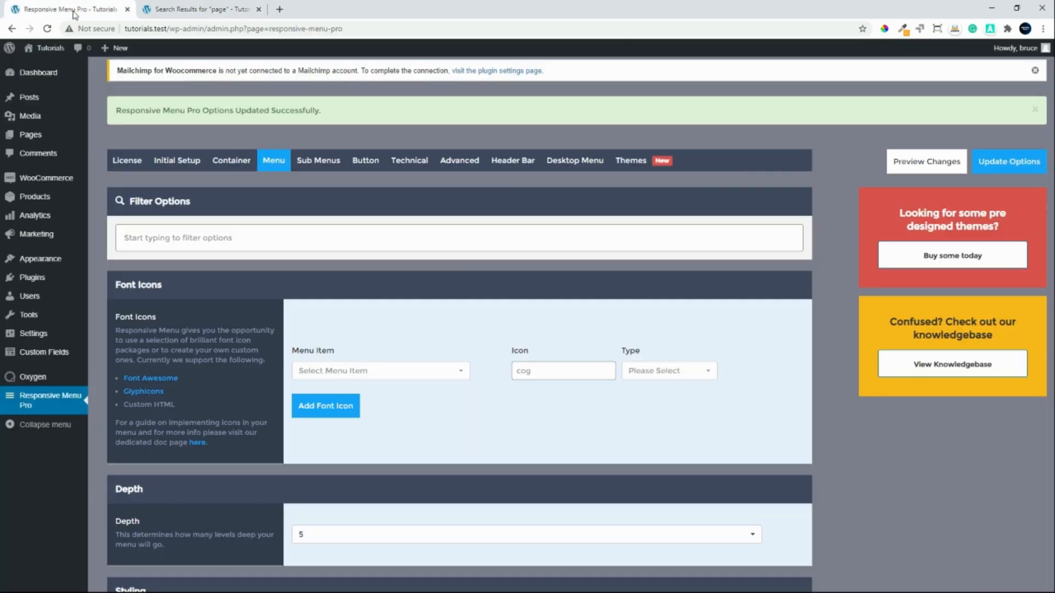
{"action": "mouse_move", "coordinate": [79, 194]}
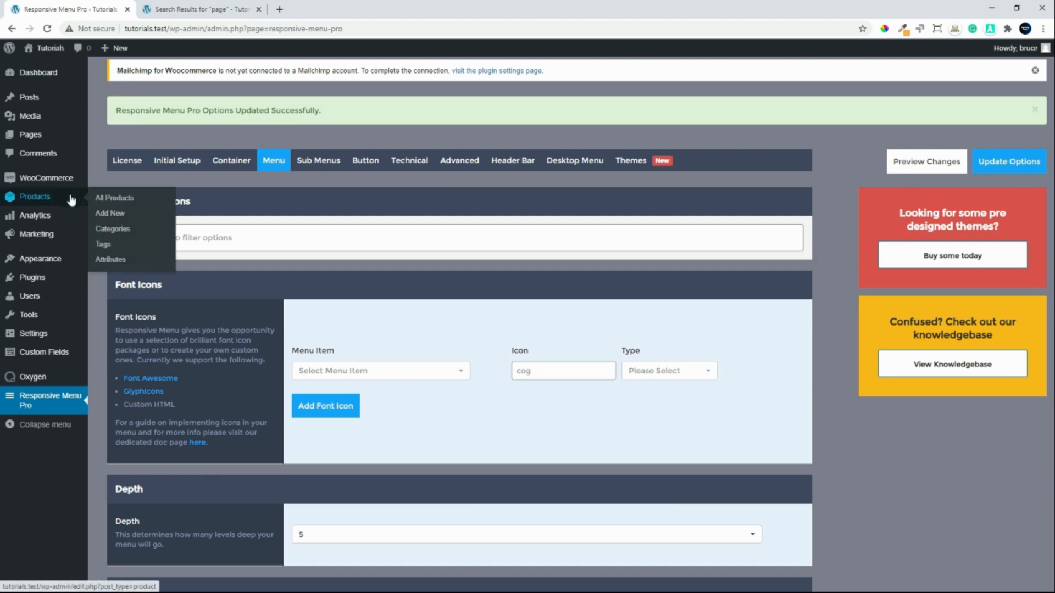
{"action": "mouse_move", "coordinate": [45, 266]}
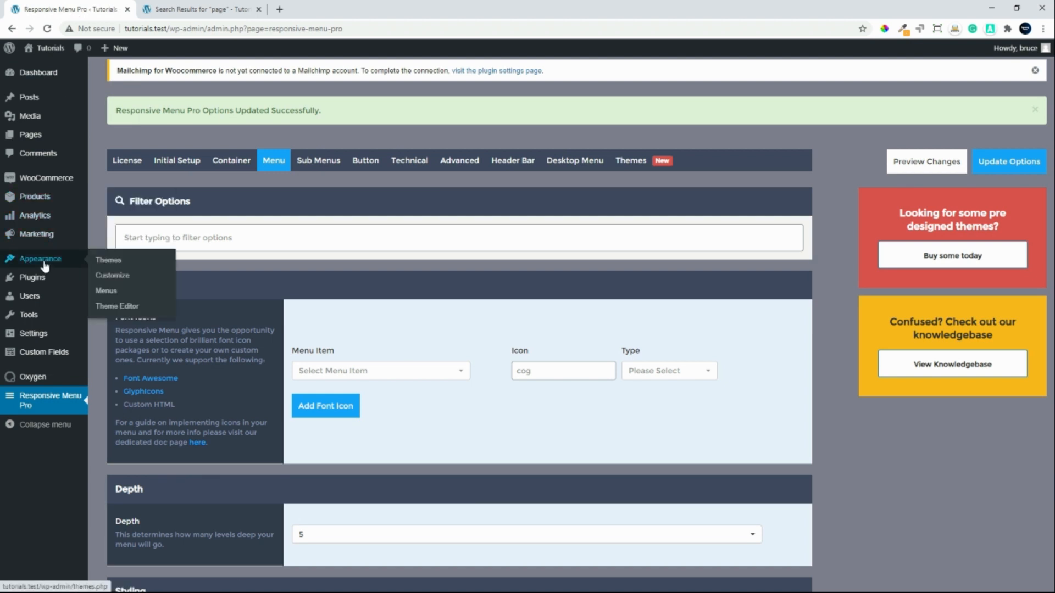
{"action": "right_click", "coordinate": [92, 290]}
{"action": "left_click", "coordinate": [118, 298]}
{"action": "left_click", "coordinate": [191, 11]}
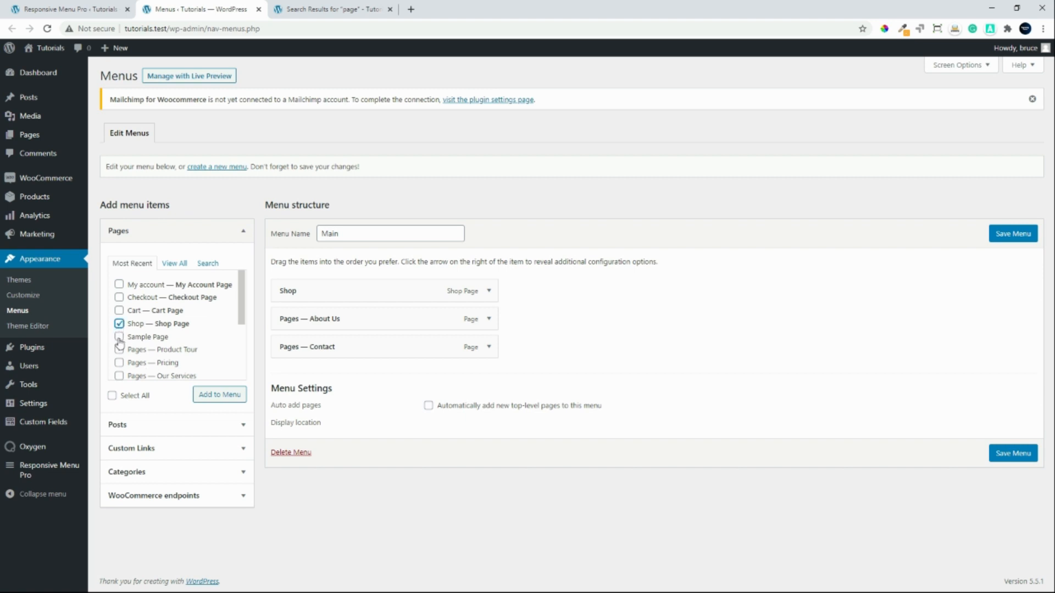
- Add the Shop and Sample Page pages to the Main menu as sub items of Pages — About Us and save it
{"action": "left_click", "coordinate": [119, 337]}
{"action": "left_click", "coordinate": [227, 394]}
{"action": "left_click_drag", "start_coordinate": [292, 374], "coordinate": [367, 343]}
{"action": "left_click_drag", "start_coordinate": [302, 403], "coordinate": [328, 376]}
{"action": "left_click", "coordinate": [1004, 510]}
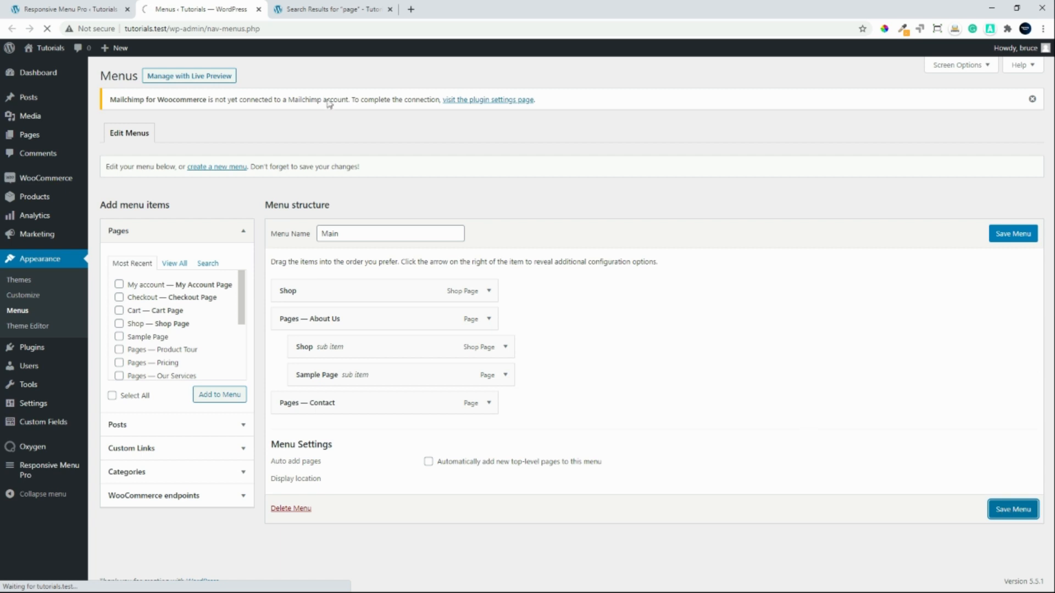
- Reload the front-end mobile preview, open the menu and expand the Pages — About Us submenu to check its items
{"action": "left_click", "coordinate": [332, 7]}
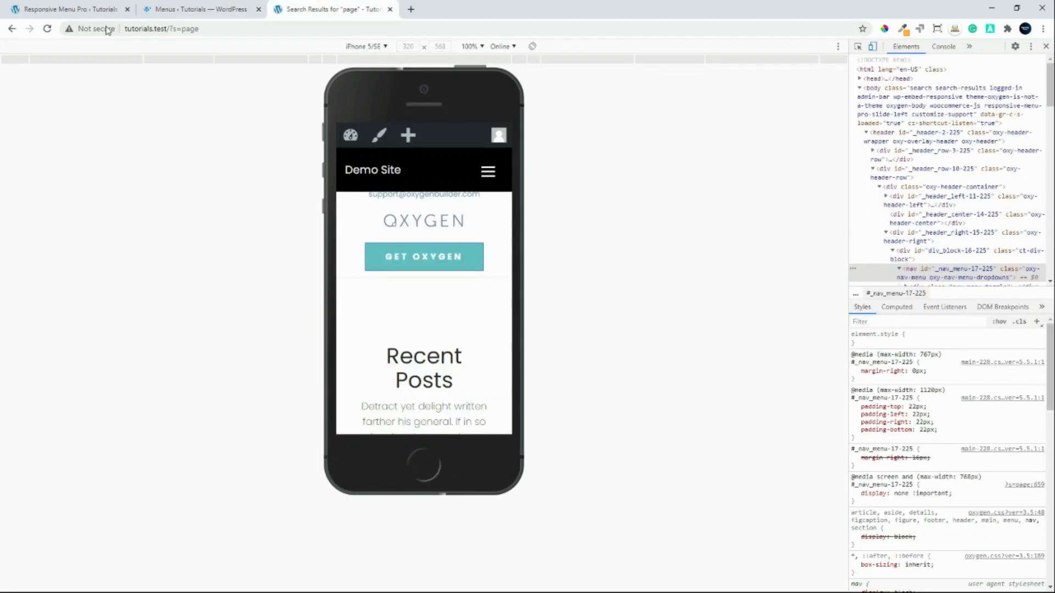
{"action": "left_click", "coordinate": [47, 28]}
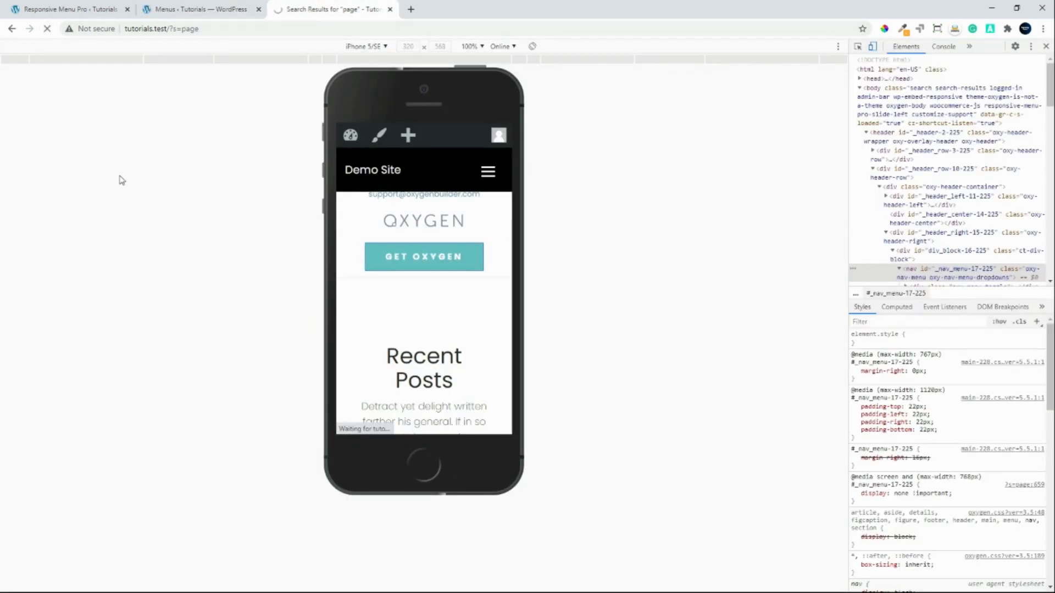
{"action": "left_click", "coordinate": [489, 172]}
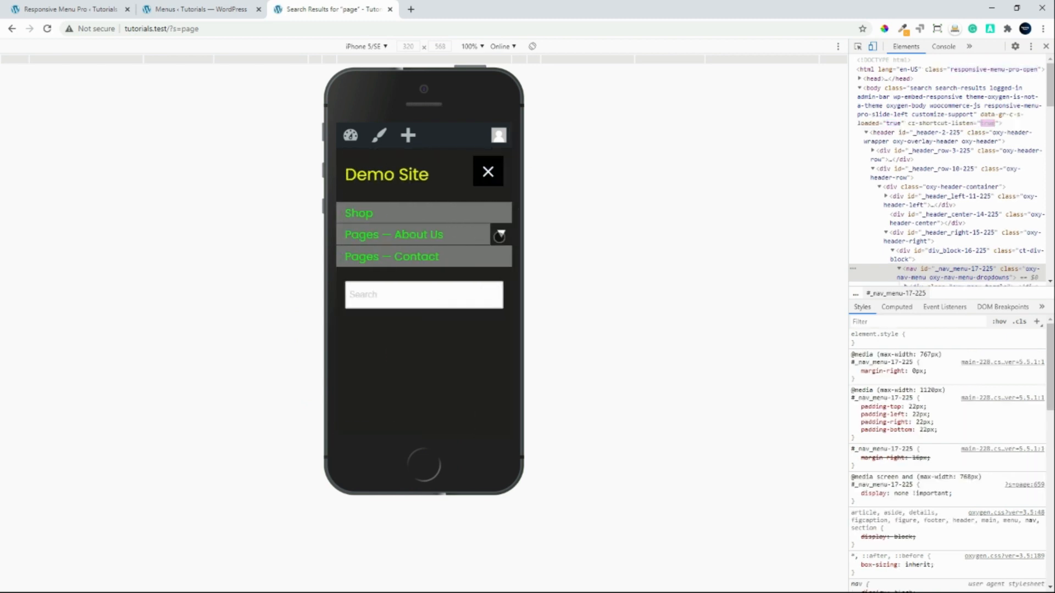
{"action": "left_click", "coordinate": [497, 237]}
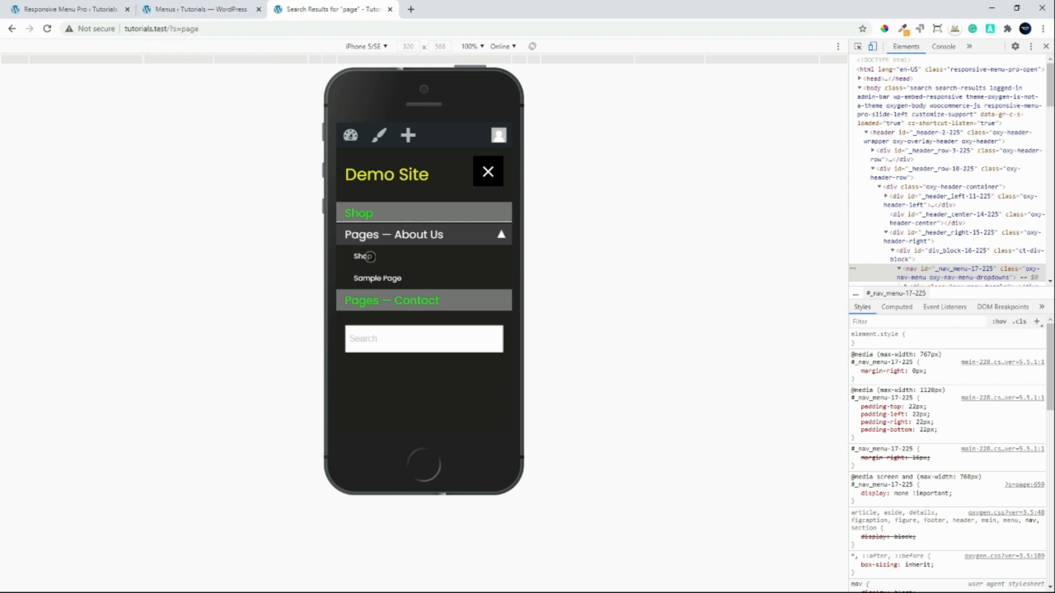
- Close the Menus page and set the submenu items' Font Size to 20 px in the plugin's Sub Menus settings
{"action": "left_click", "coordinate": [141, 11]}
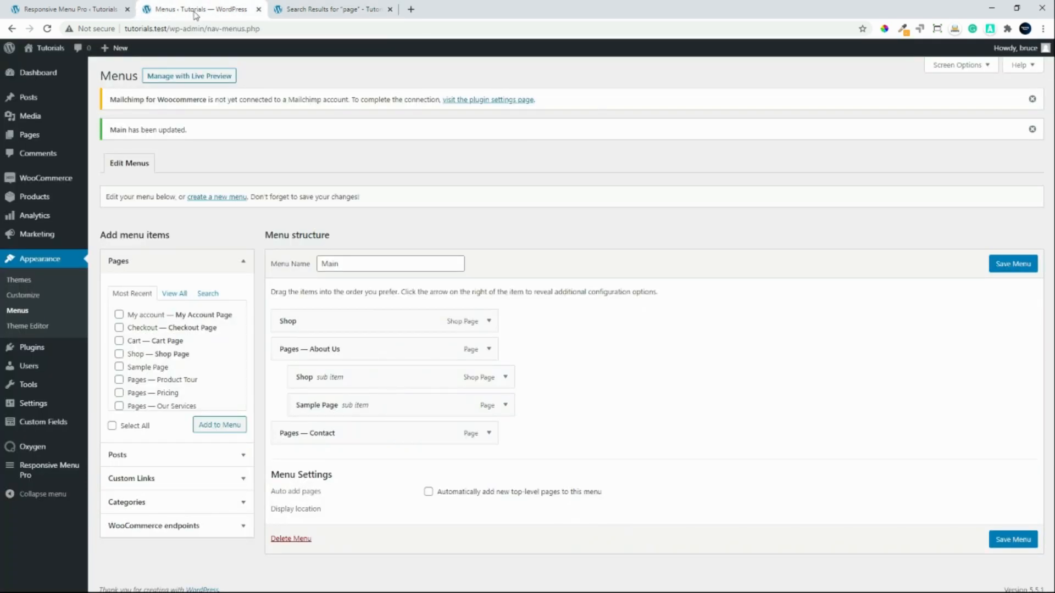
{"action": "left_click", "coordinate": [259, 10]}
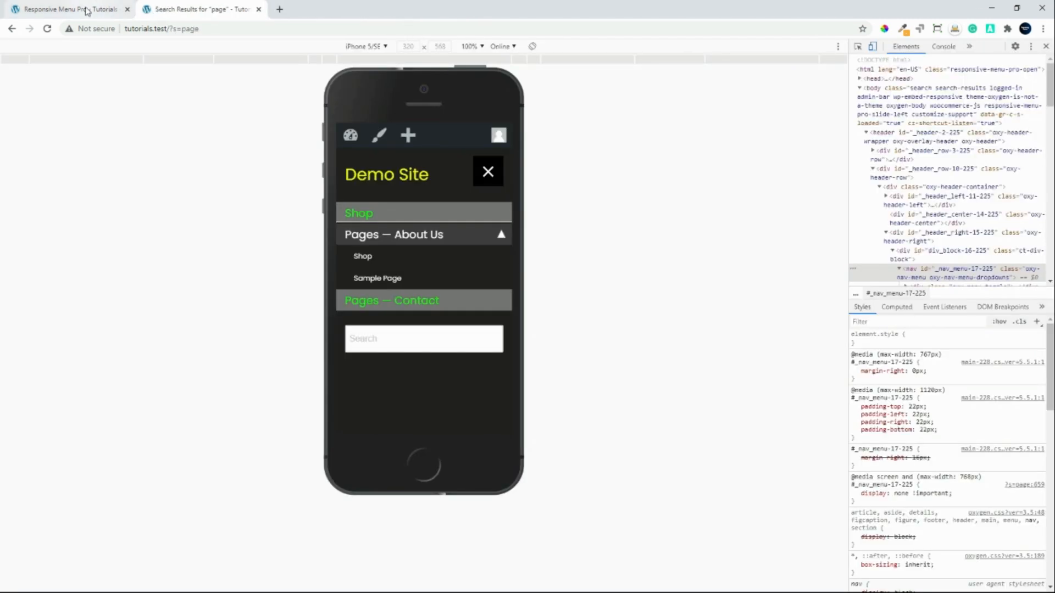
{"action": "left_click", "coordinate": [71, 10]}
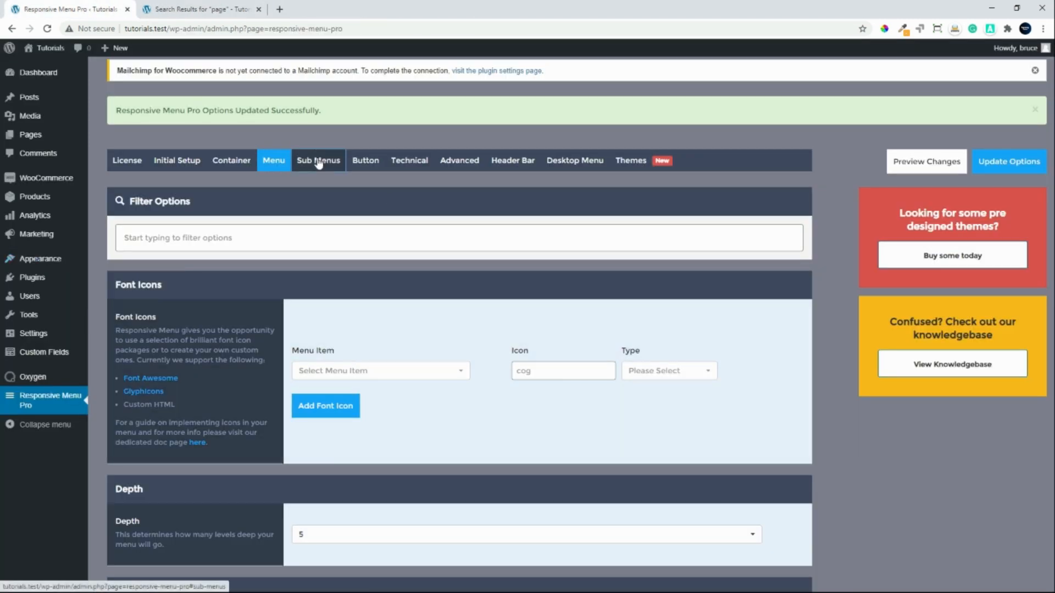
{"action": "left_click", "coordinate": [319, 161]}
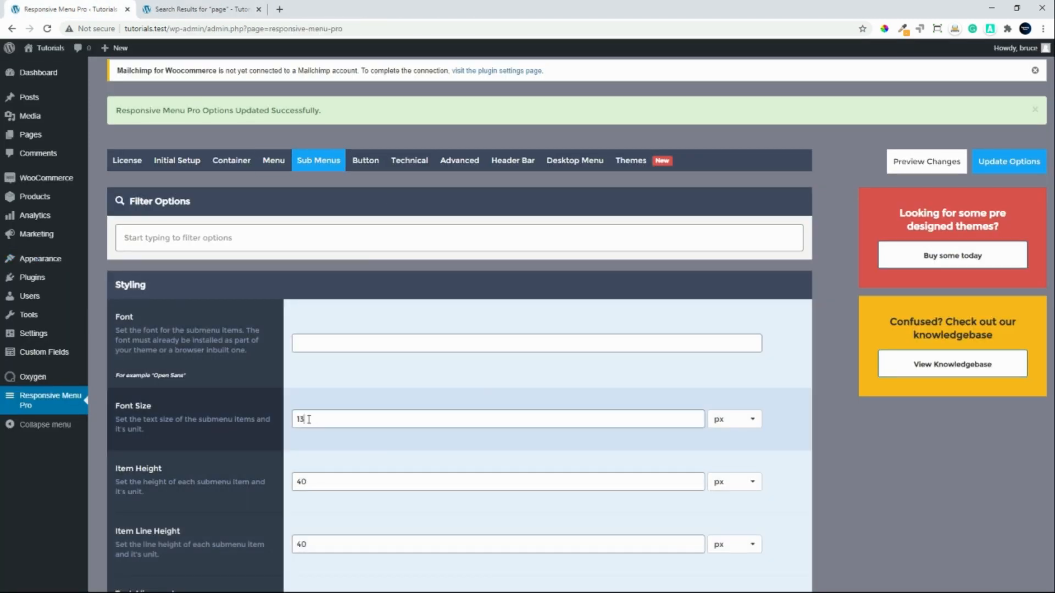
{"action": "double_click", "coordinate": [308, 420]}
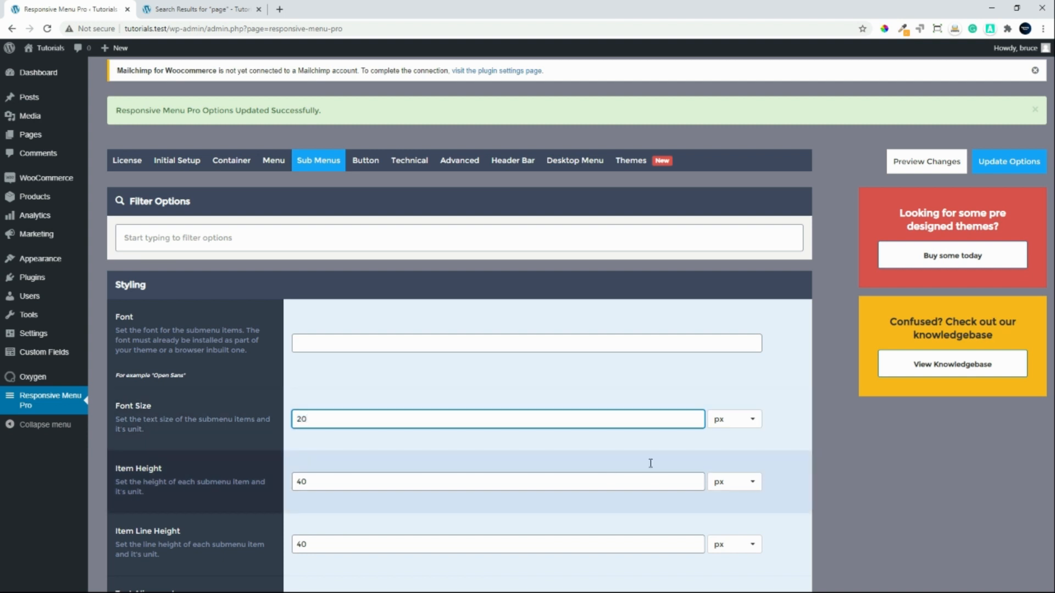
- Set the submenu items' text colour to cyan, rgba(0, 234, 255, 1)
{"action": "middle_click", "coordinate": [882, 487]}
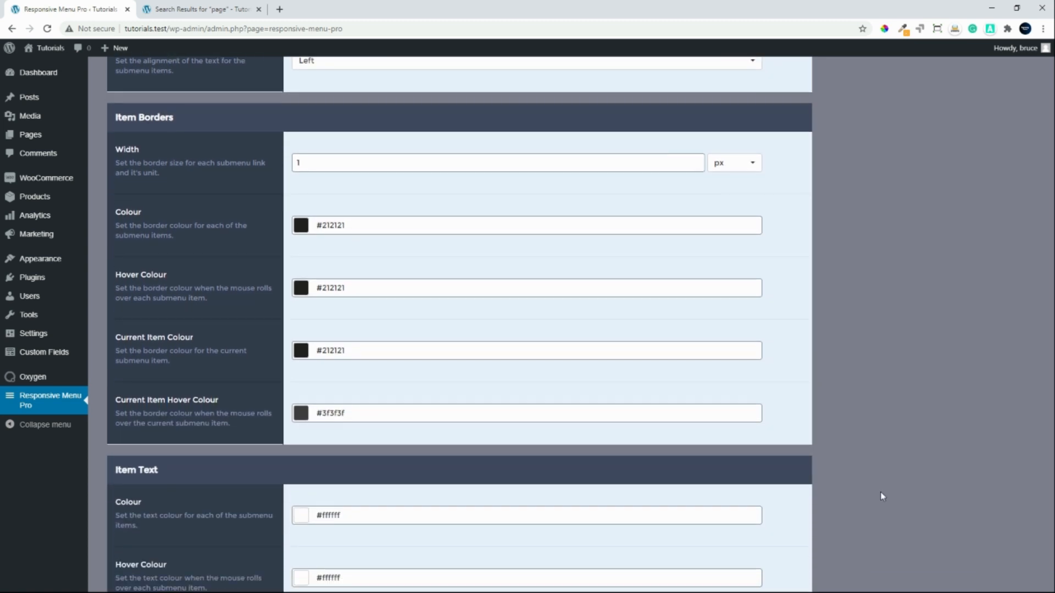
{"action": "scroll", "coordinate": [346, 440], "scroll_direction": "down", "scroll_amount": 2}
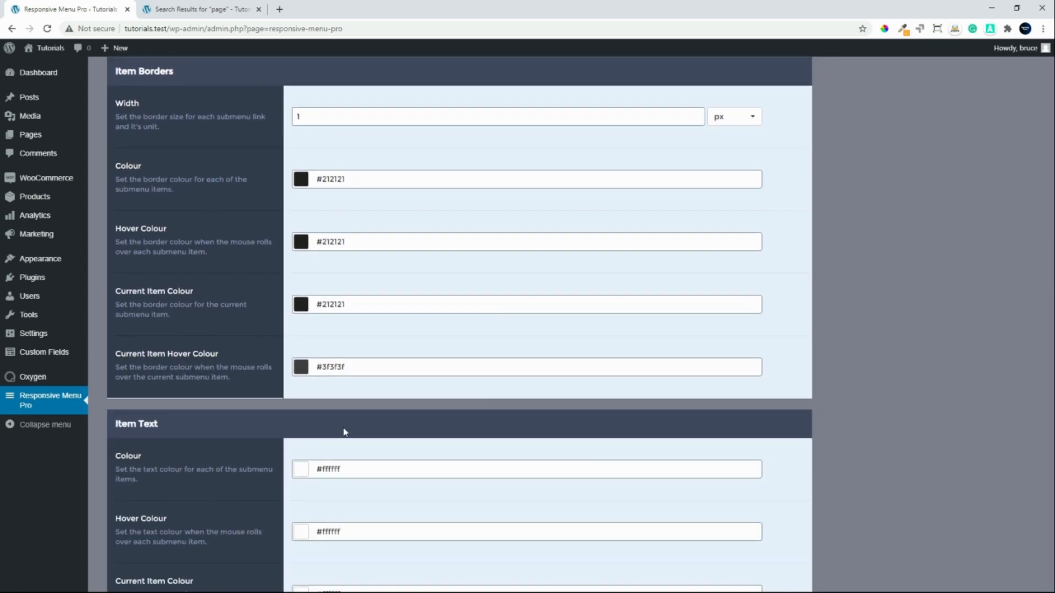
{"action": "scroll", "coordinate": [345, 432], "scroll_direction": "down", "scroll_amount": 2}
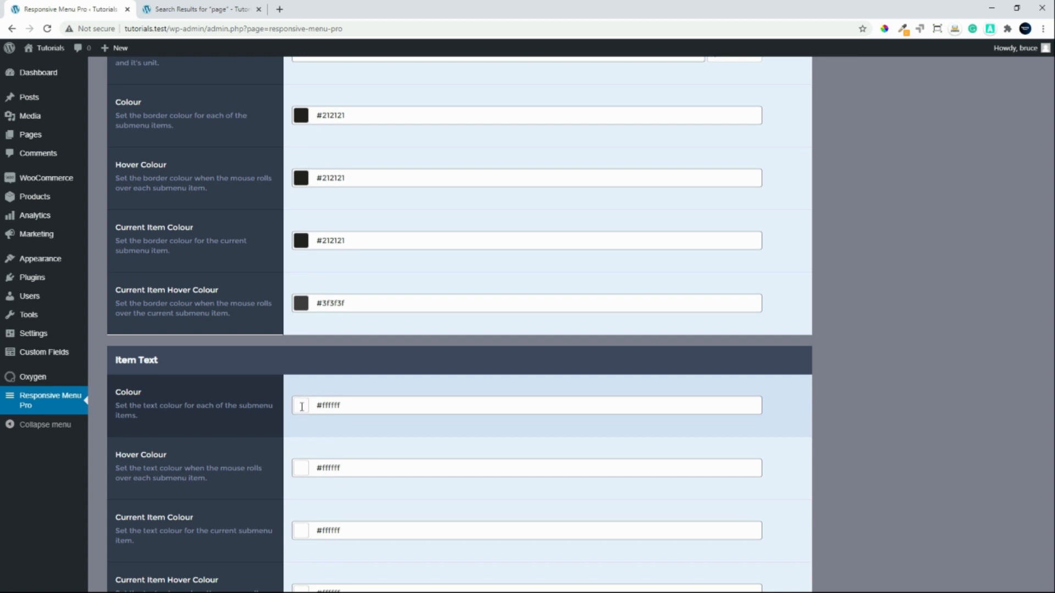
{"action": "left_click", "coordinate": [302, 407]}
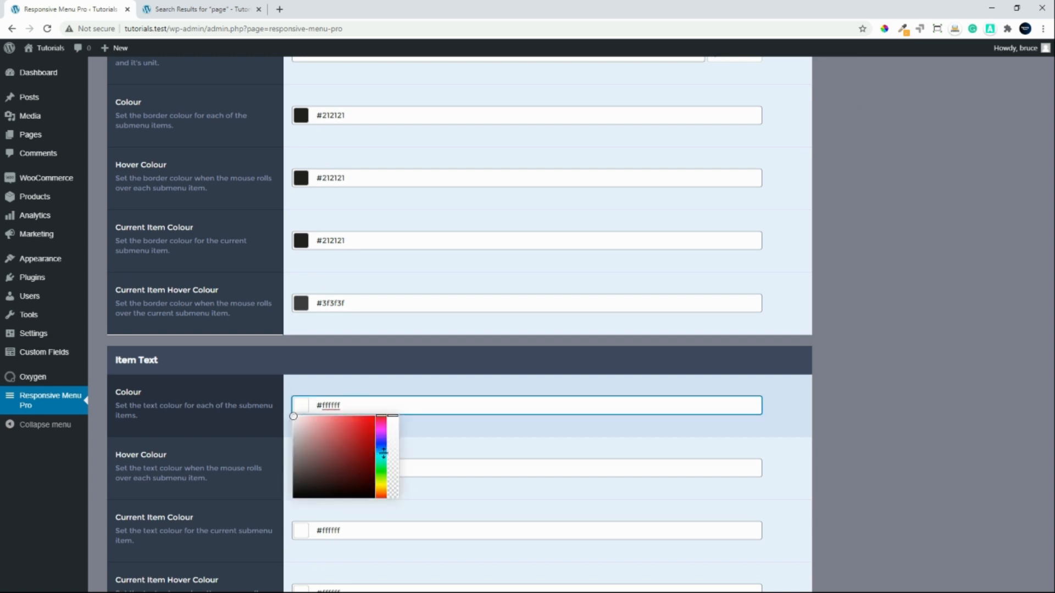
{"action": "key", "text": "ctrl+a"}
{"action": "type", "text": "rgba(0, 234, 255, 1)"}
{"action": "left_click", "coordinate": [856, 395]}
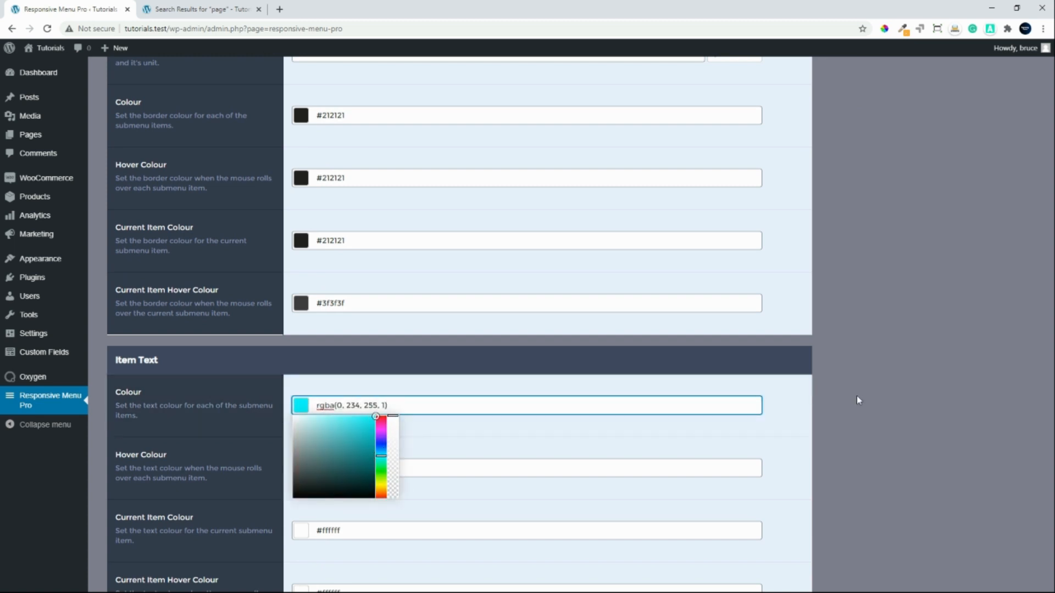
- Set the submenu items' background colour to teal, rgba(0, 172, 199, 1)
{"action": "scroll", "coordinate": [550, 538], "scroll_direction": "down", "scroll_amount": 5}
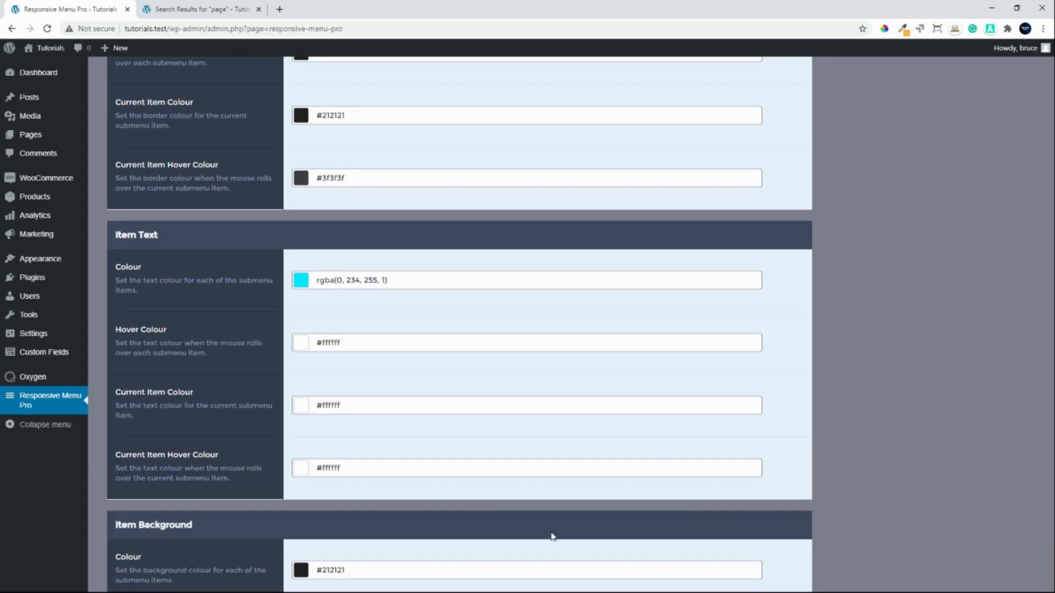
{"action": "scroll", "coordinate": [551, 529], "scroll_direction": "down", "scroll_amount": 3}
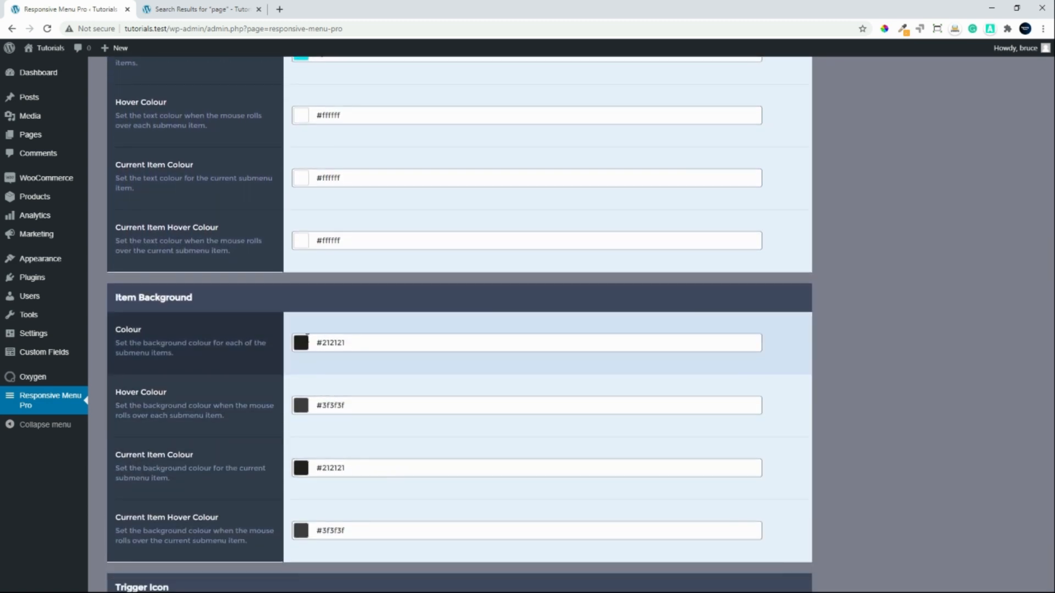
{"action": "left_click", "coordinate": [307, 339]}
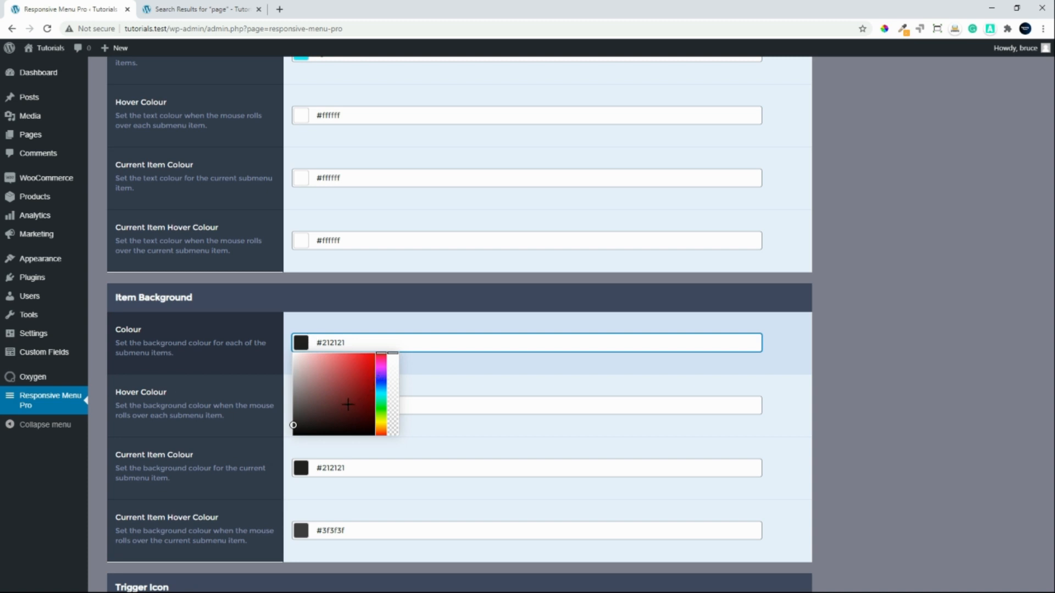
{"action": "left_click", "coordinate": [384, 393]}
{"action": "left_click_drag", "start_coordinate": [342, 392], "coordinate": [407, 373]}
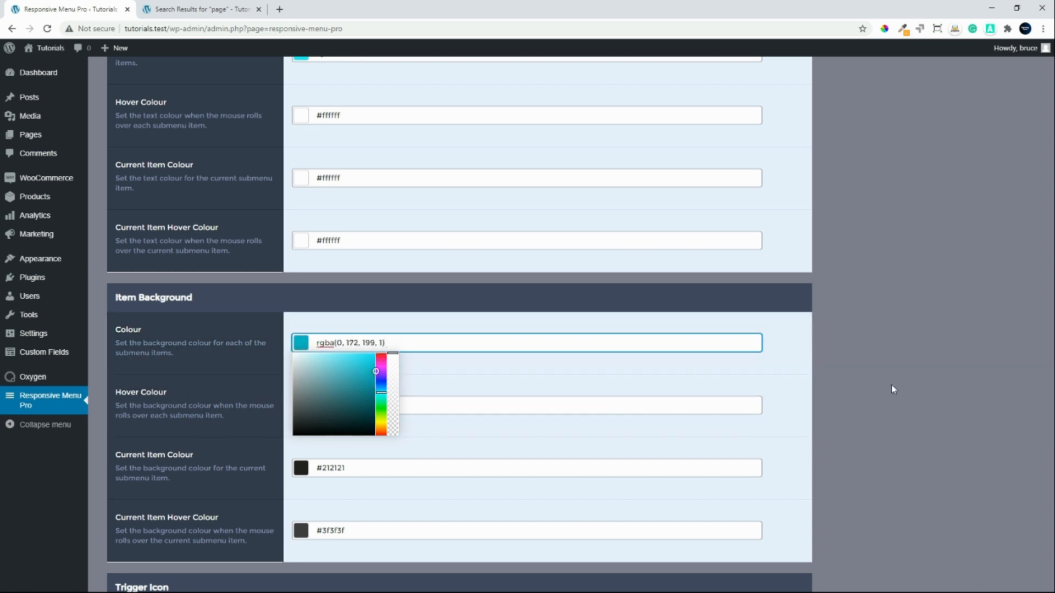
{"action": "scroll", "coordinate": [891, 386], "scroll_direction": "down", "scroll_amount": 3}
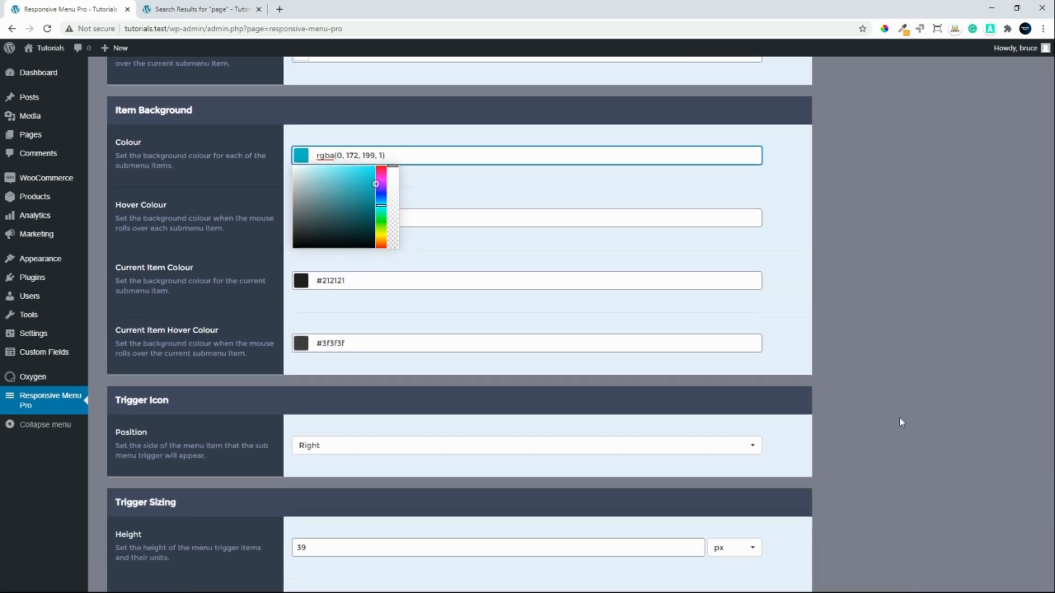
{"action": "left_click", "coordinate": [901, 419]}
- Save the submenu styling in the plugin options
{"action": "middle_click", "coordinate": [901, 417]}
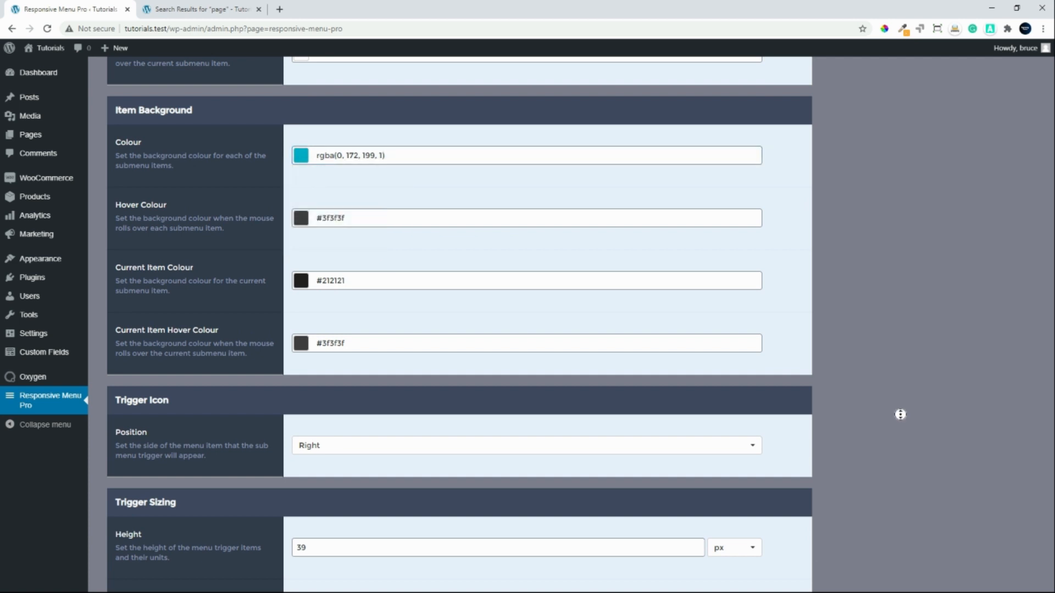
{"action": "scroll", "coordinate": [898, 426], "scroll_direction": "down", "scroll_amount": 3}
{"action": "scroll", "coordinate": [891, 491], "scroll_direction": "down", "scroll_amount": 15}
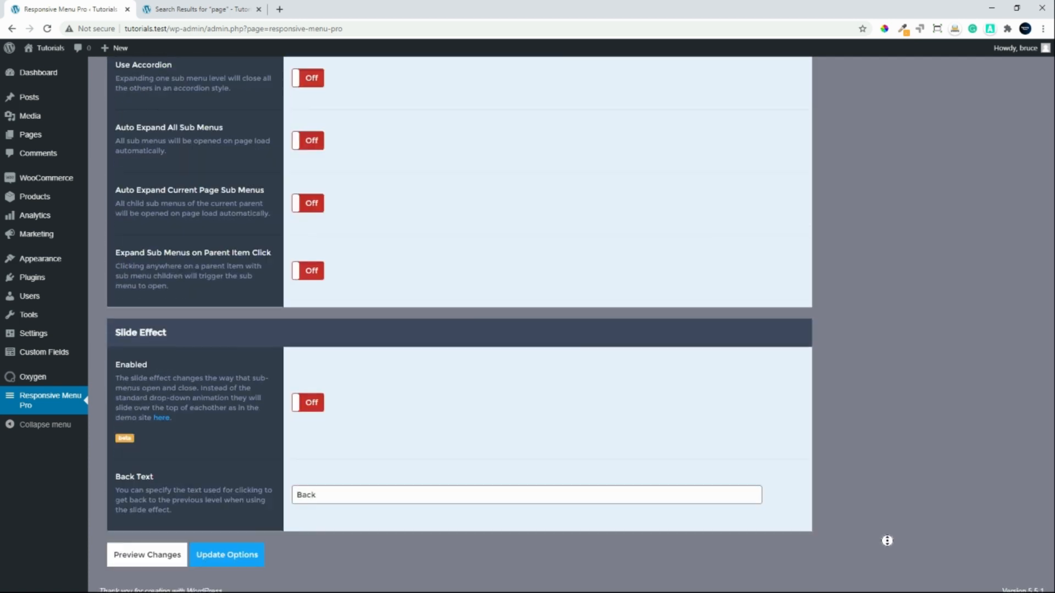
{"action": "left_click", "coordinate": [212, 549]}
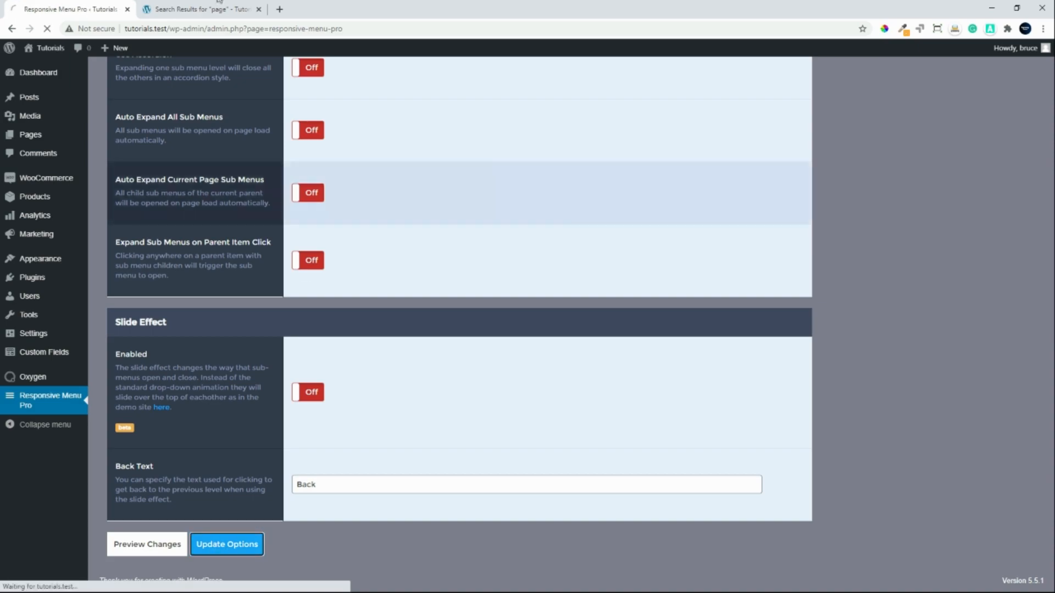
- Reload the mobile preview, open the menu and repeatedly expand and collapse the Pages — About Us submenu to check its styling
{"action": "left_click", "coordinate": [176, 10]}
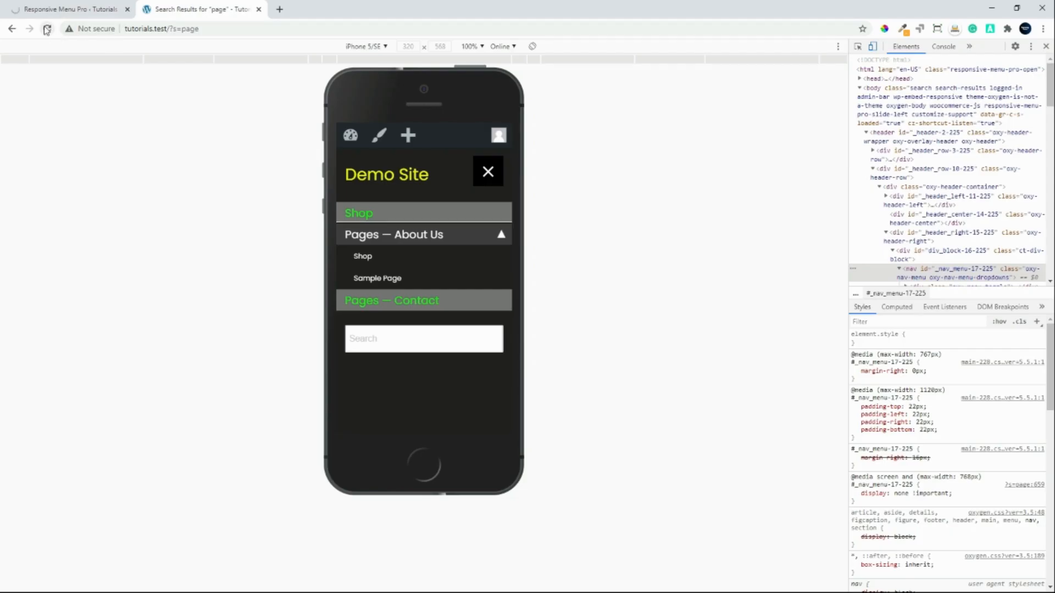
{"action": "left_click", "coordinate": [47, 29]}
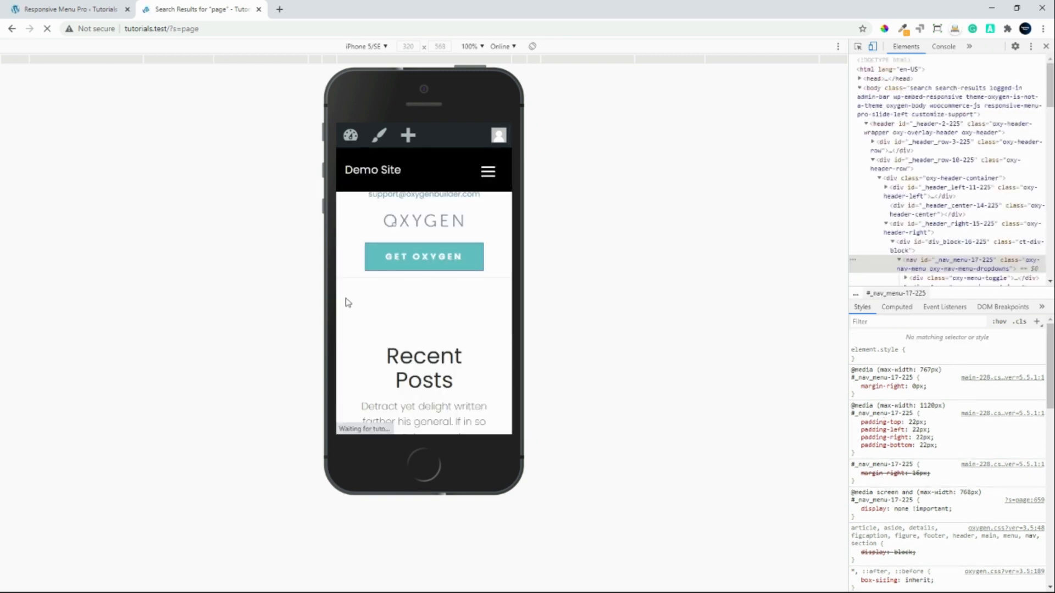
{"action": "left_click", "coordinate": [489, 173]}
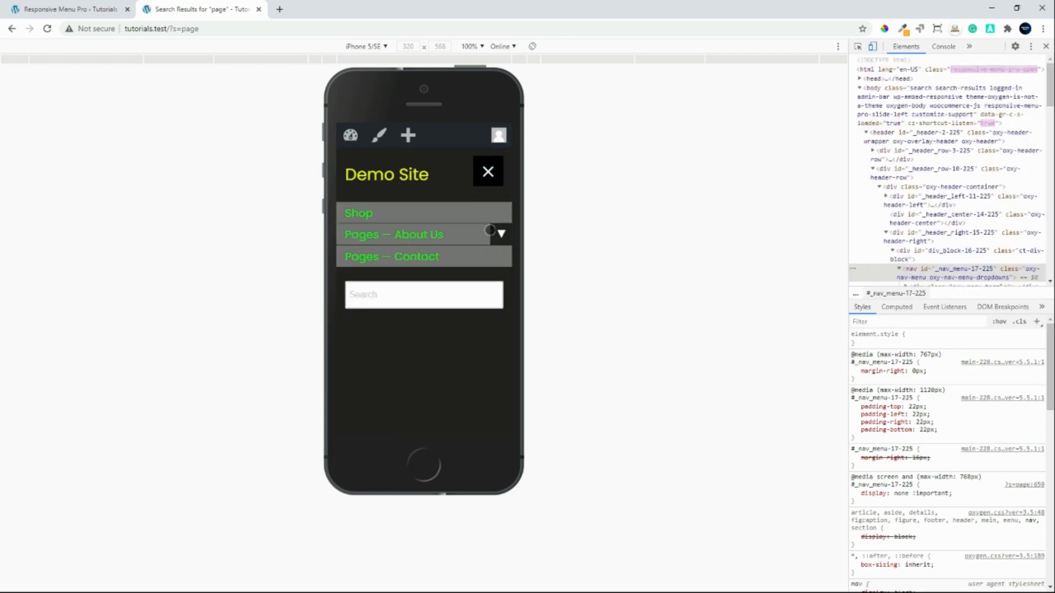
{"action": "left_click", "coordinate": [500, 235]}
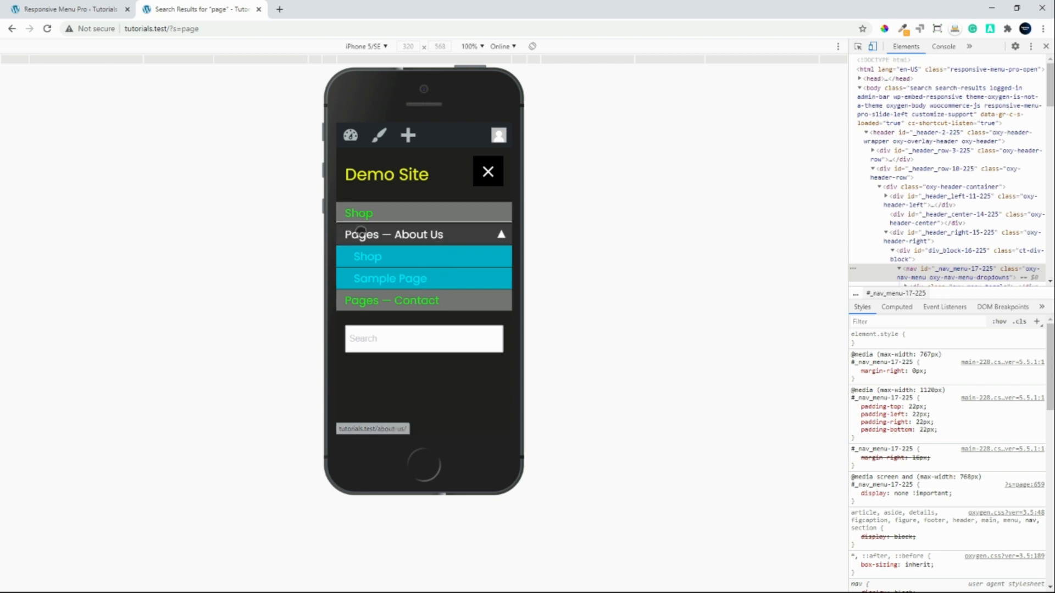
{"action": "left_click", "coordinate": [498, 235]}
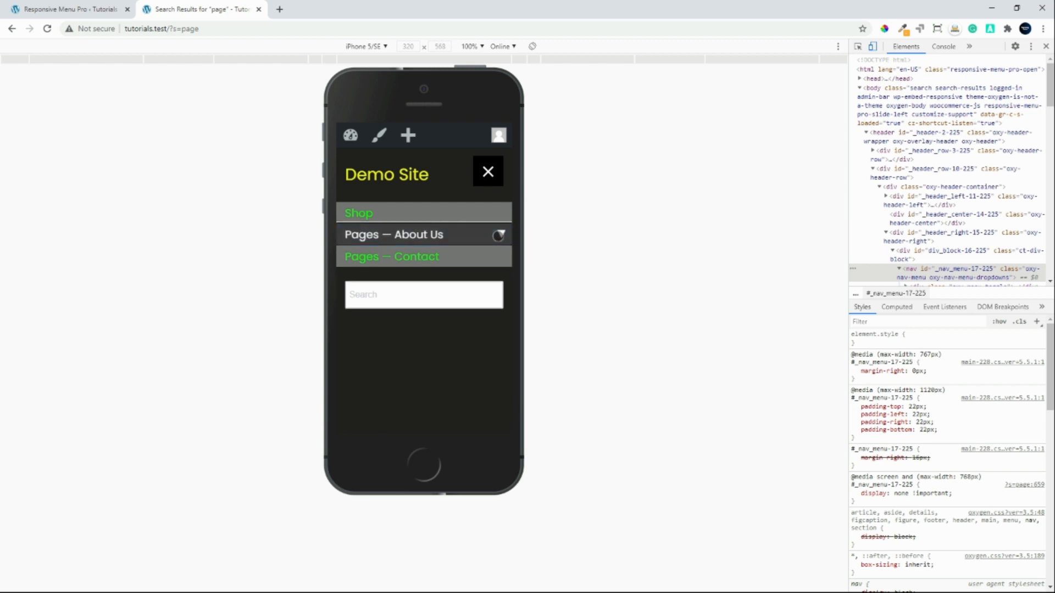
{"action": "left_click", "coordinate": [498, 235]}
{"action": "left_click", "coordinate": [498, 235]}
{"action": "left_click", "coordinate": [498, 235]}
- Open the Shop page from the submenu, then reopen the menu and expand Pages — About Us to check the current item's styling
{"action": "left_click", "coordinate": [374, 258]}
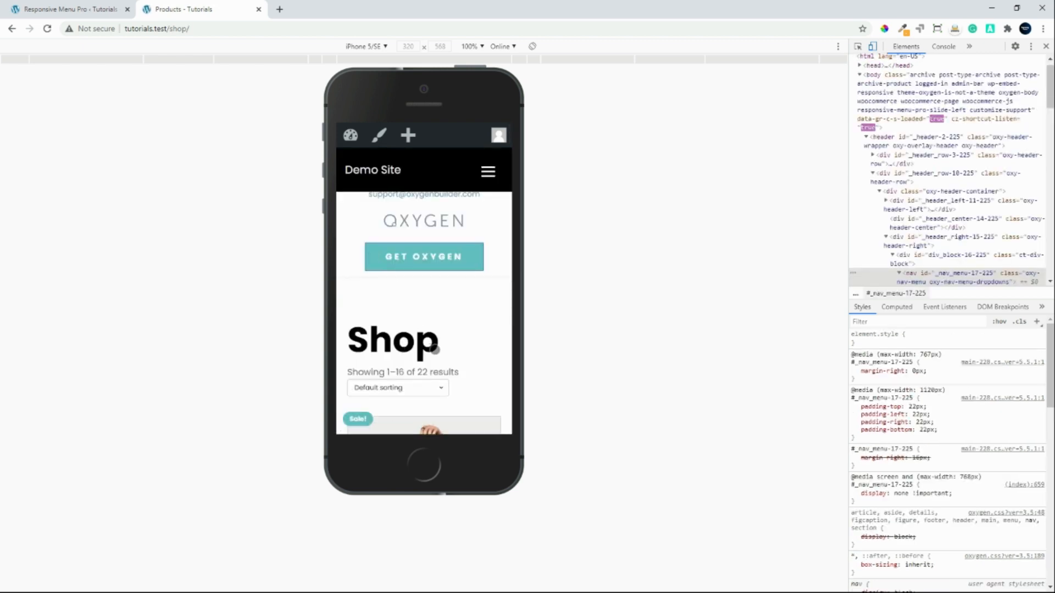
{"action": "scroll", "coordinate": [457, 348], "scroll_direction": "down", "scroll_amount": 1}
{"action": "scroll", "coordinate": [454, 344], "scroll_direction": "up", "scroll_amount": 1}
{"action": "left_click", "coordinate": [491, 171]}
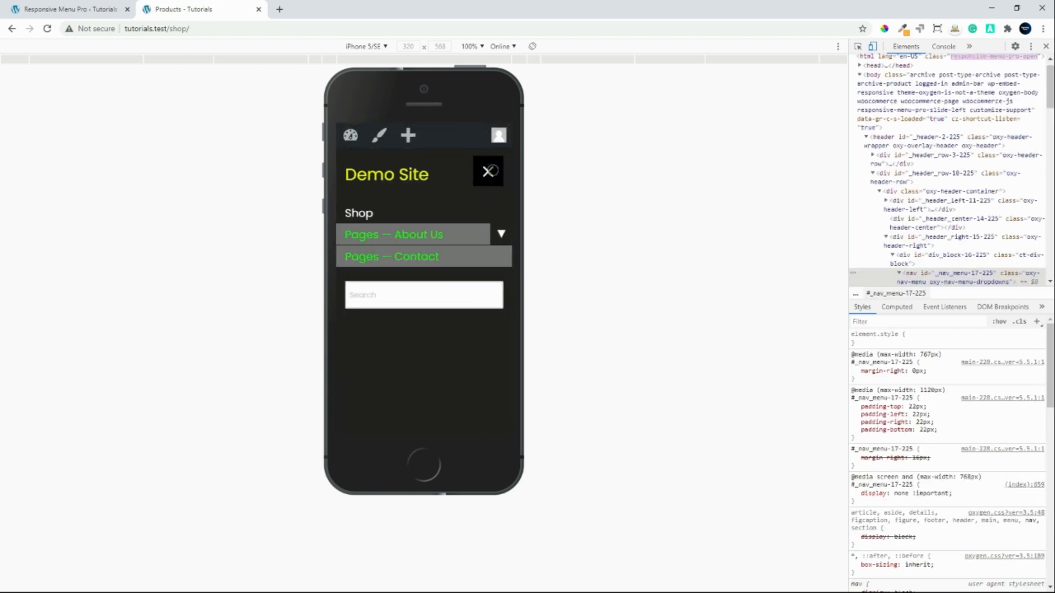
{"action": "left_click", "coordinate": [500, 234]}
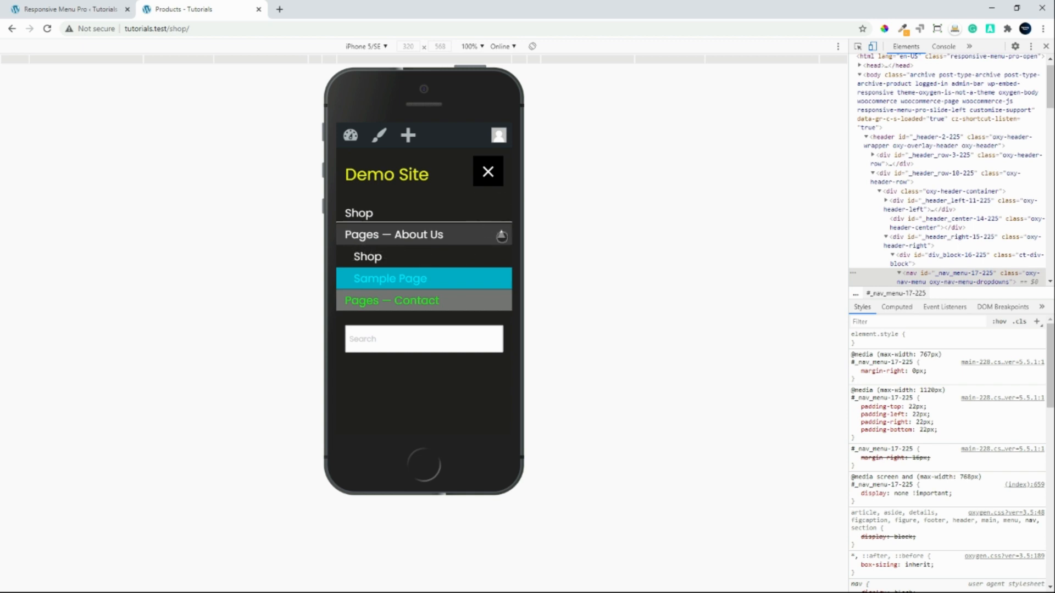
- Collapse and expand the Pages — About Us submenu again to check its arrow and styling, then close the mobile menu
{"action": "left_click", "coordinate": [501, 236]}
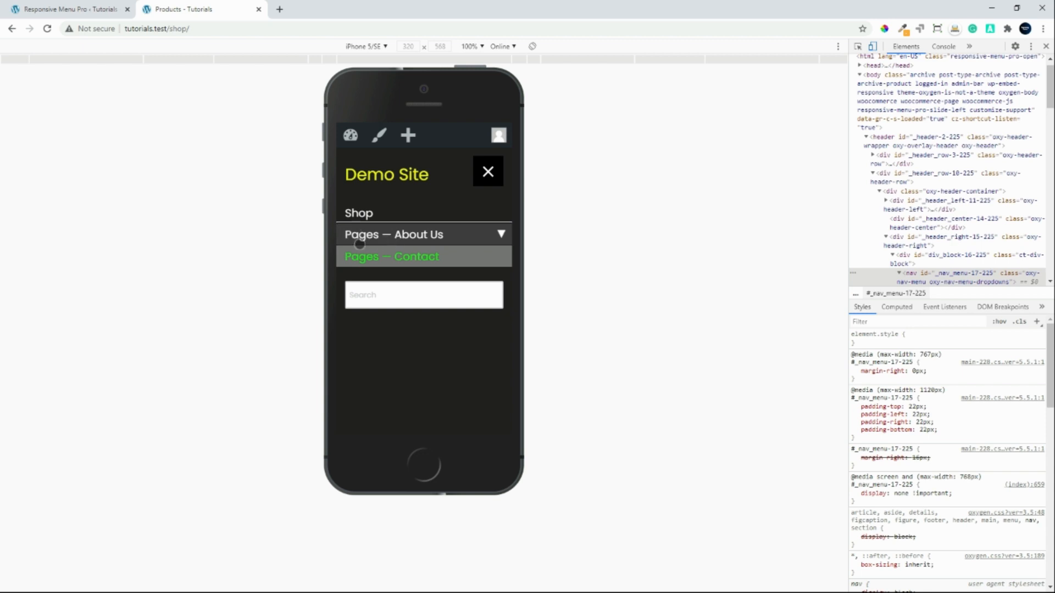
{"action": "left_click", "coordinate": [493, 238]}
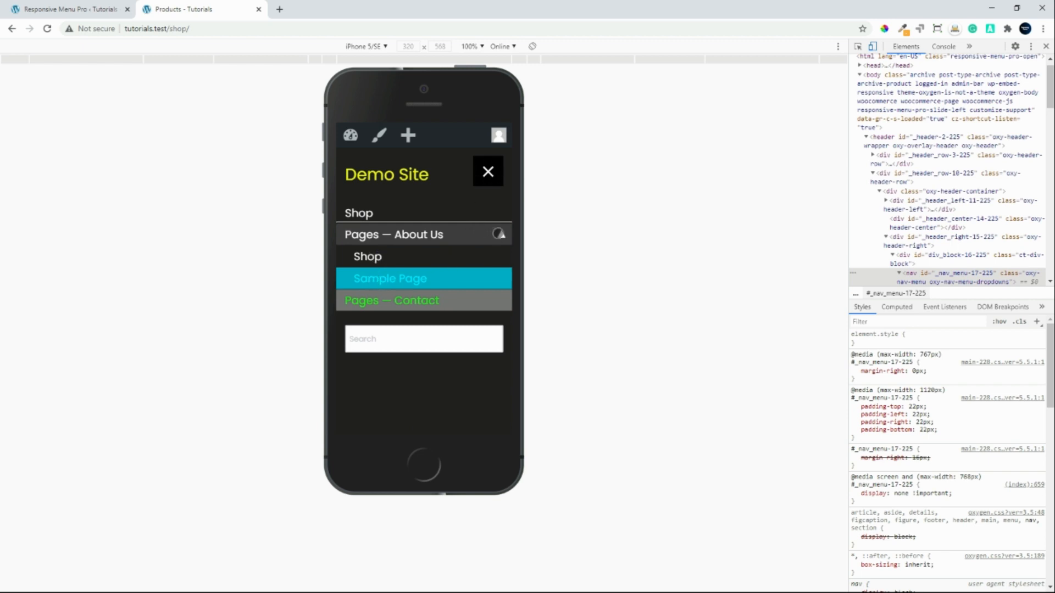
{"action": "left_click", "coordinate": [499, 235]}
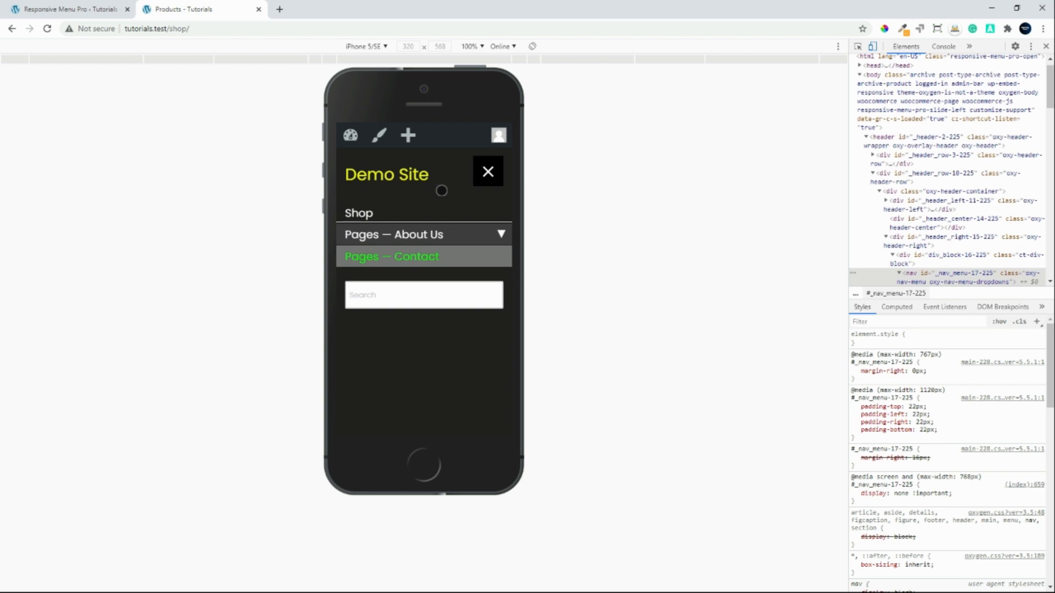
{"action": "left_click", "coordinate": [486, 174]}
- In the Responsive Menu Pro options, set the menu button's animation type to Elastic and save the options
{"action": "left_click", "coordinate": [62, 8]}
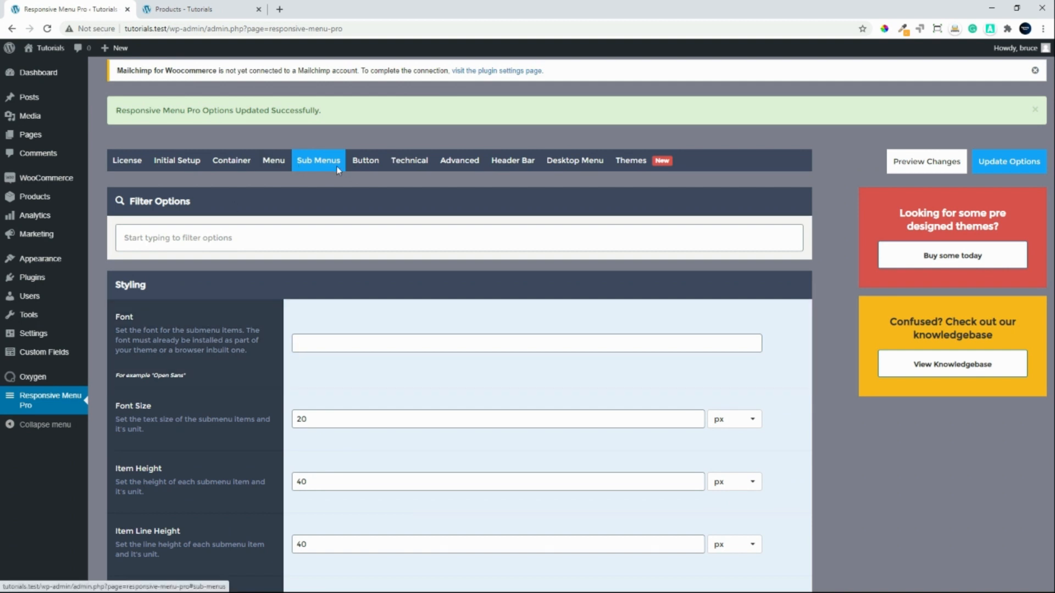
{"action": "left_click", "coordinate": [362, 161]}
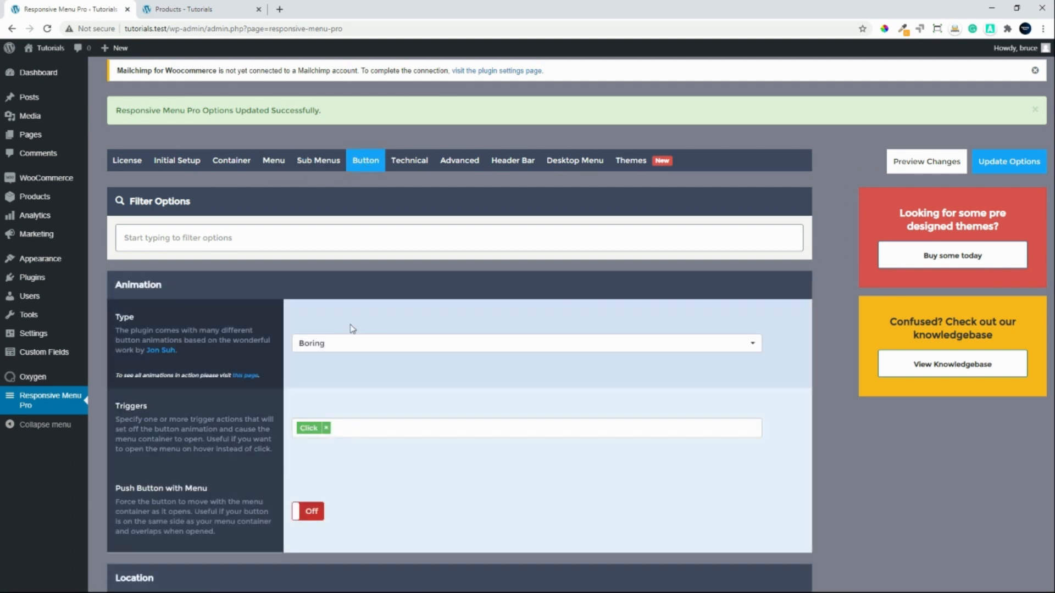
{"action": "left_click", "coordinate": [712, 352]}
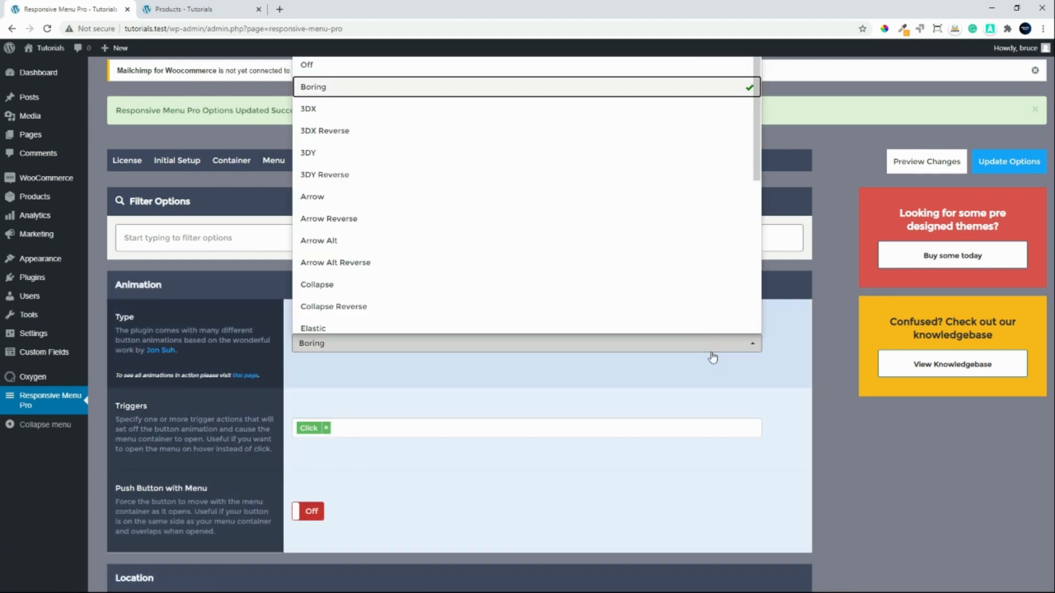
{"action": "scroll", "coordinate": [487, 280], "scroll_direction": "down", "scroll_amount": 3}
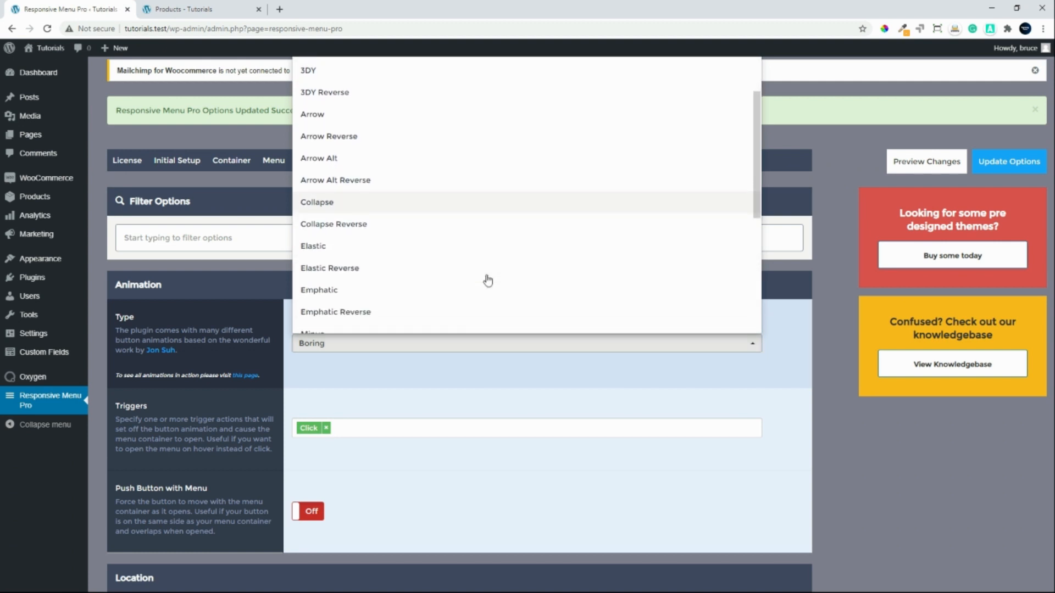
{"action": "scroll", "coordinate": [488, 280], "scroll_direction": "down", "scroll_amount": 2}
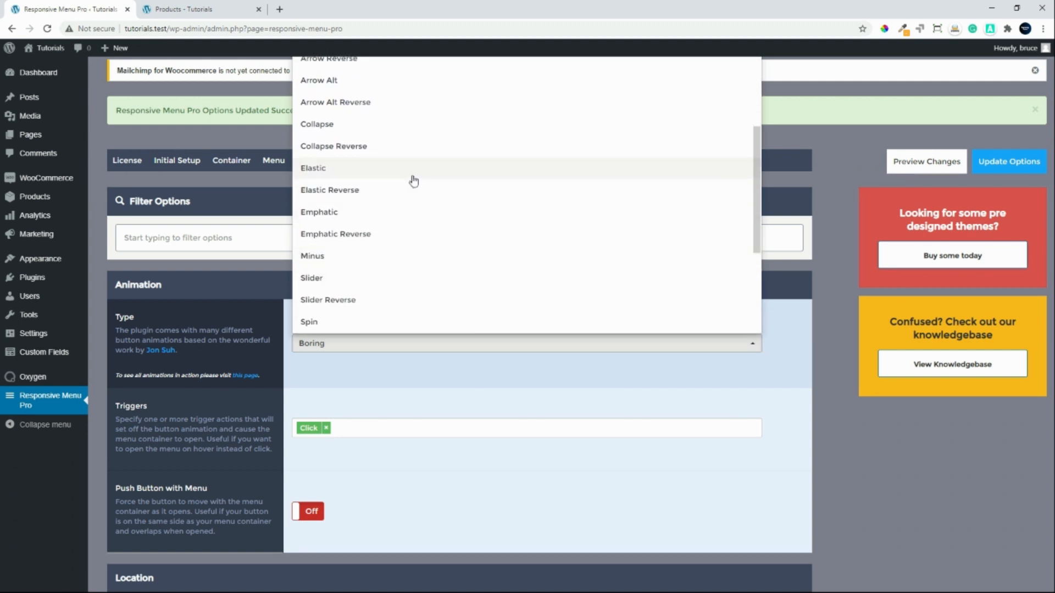
{"action": "left_click", "coordinate": [342, 167]}
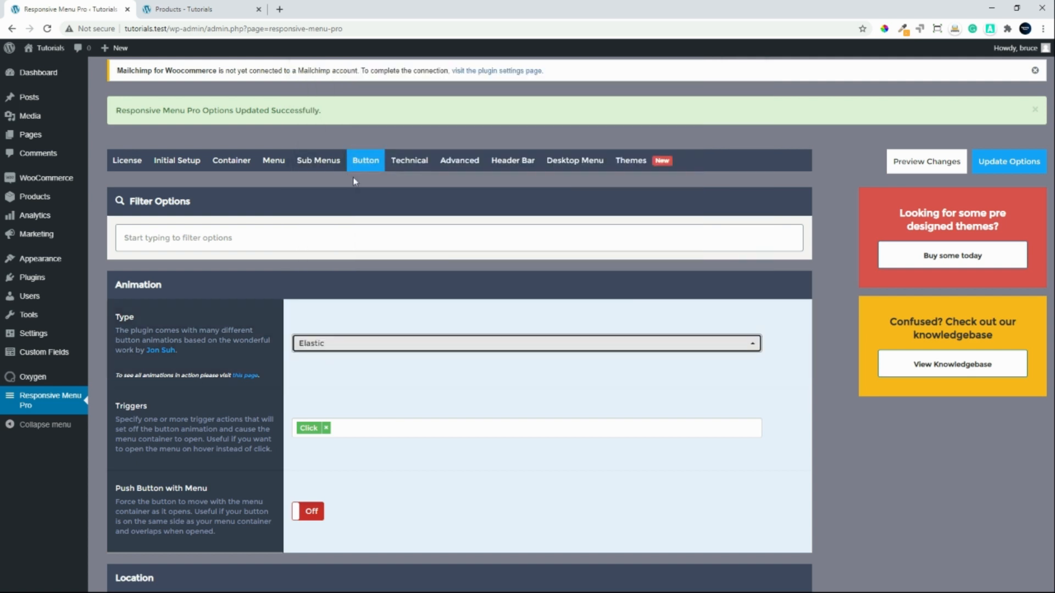
{"action": "left_click", "coordinate": [1010, 164]}
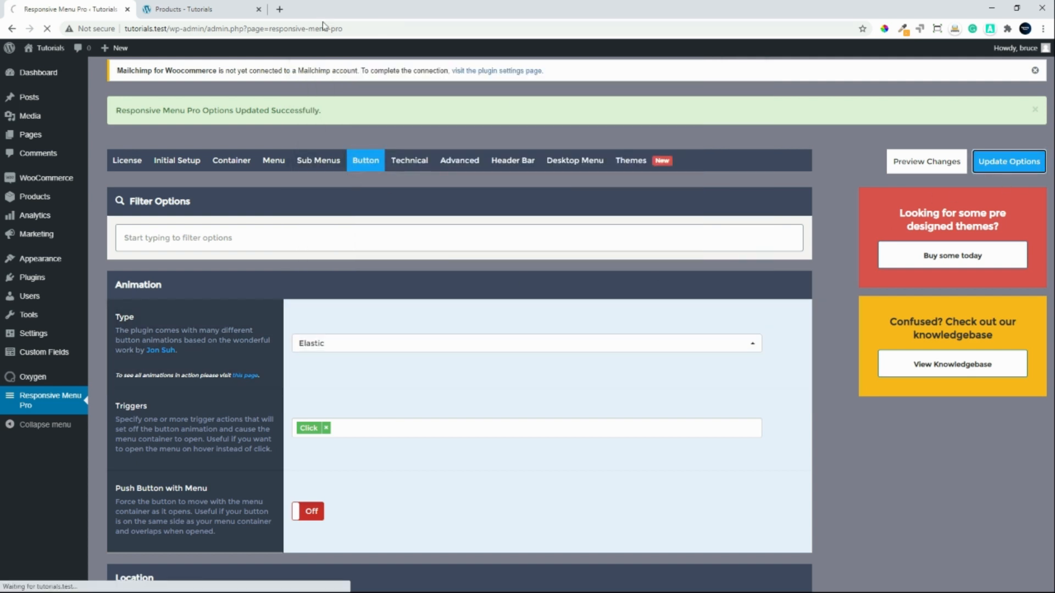
- Reload the mobile preview of the Shop page and repeatedly open and close the menu to check the button animation
{"action": "left_click", "coordinate": [199, 12]}
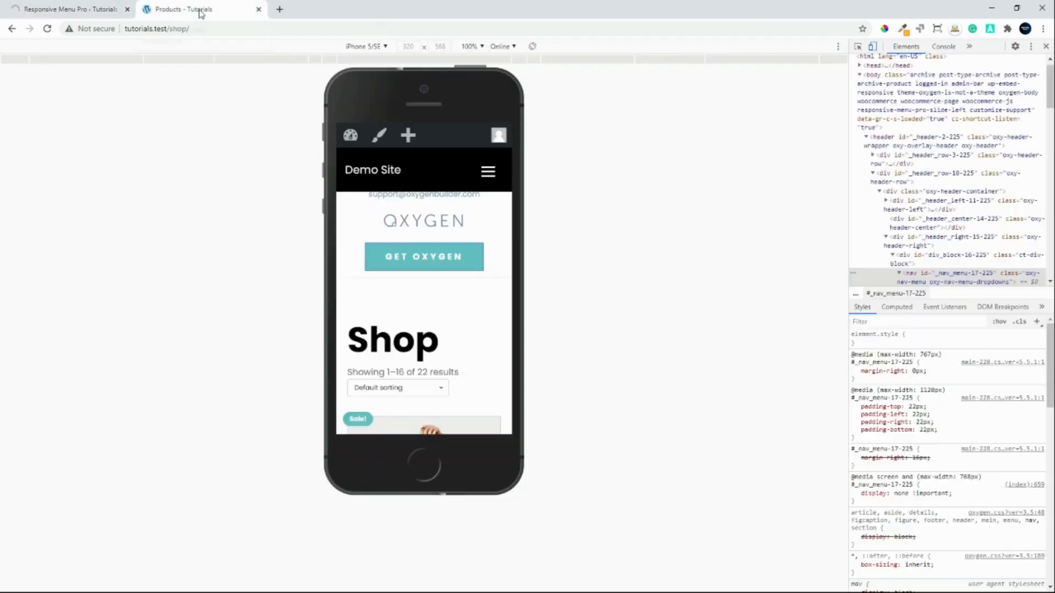
{"action": "left_click", "coordinate": [47, 29]}
{"action": "left_click", "coordinate": [489, 171]}
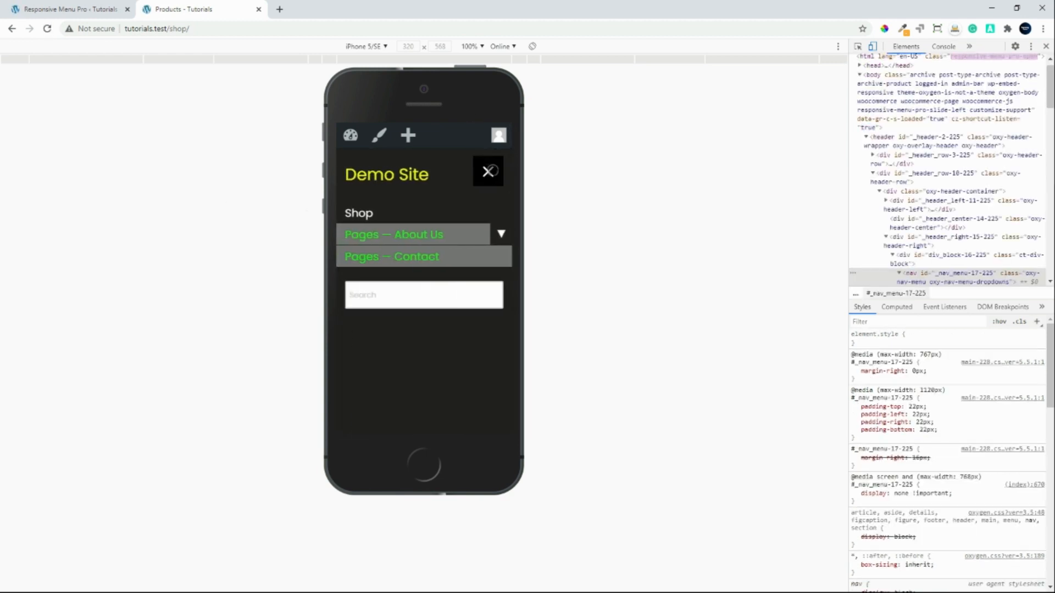
{"action": "left_click", "coordinate": [489, 171]}
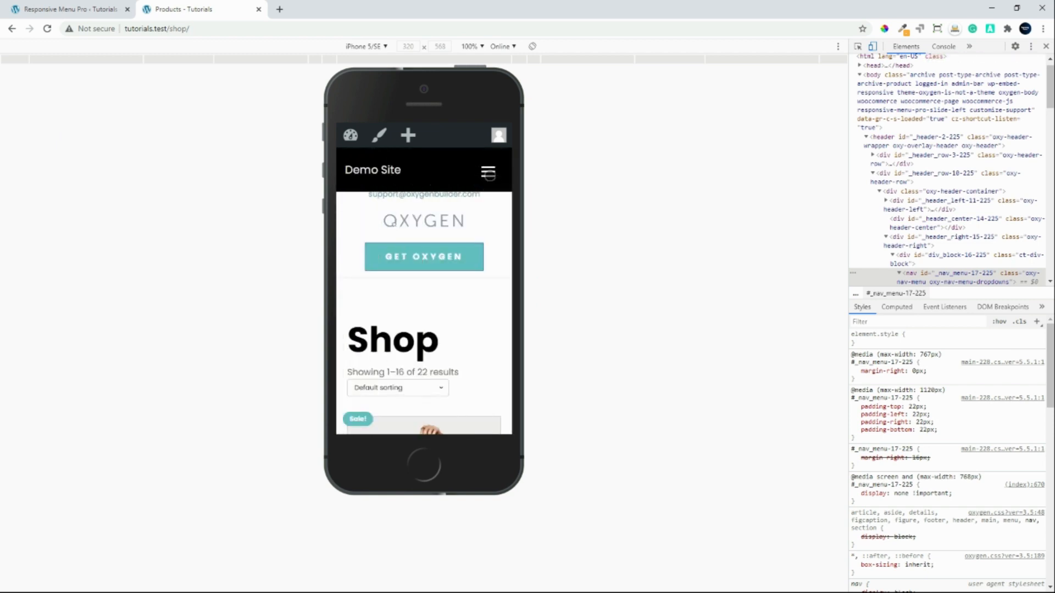
{"action": "left_click", "coordinate": [489, 174]}
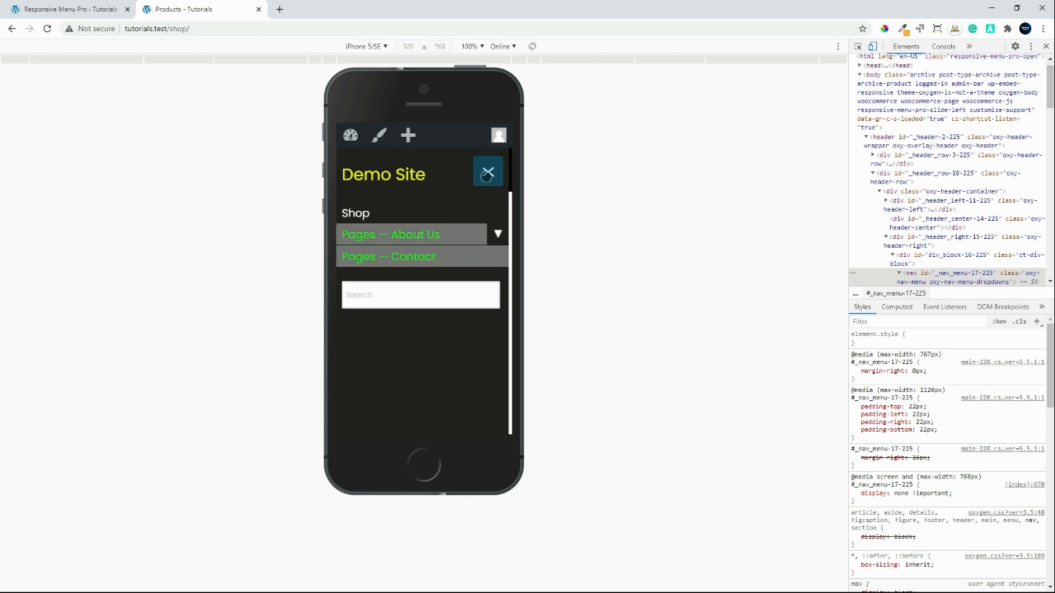
{"action": "left_click", "coordinate": [487, 173]}
{"action": "left_click", "coordinate": [488, 173]}
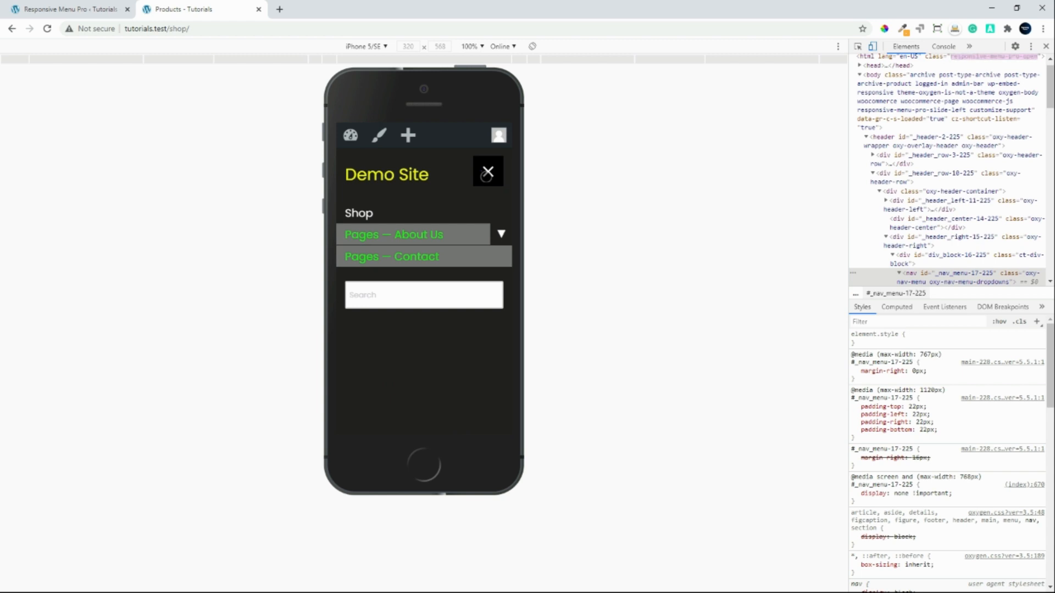
{"action": "left_click", "coordinate": [488, 173]}
{"action": "left_click", "coordinate": [487, 173]}
{"action": "left_click", "coordinate": [487, 174]}
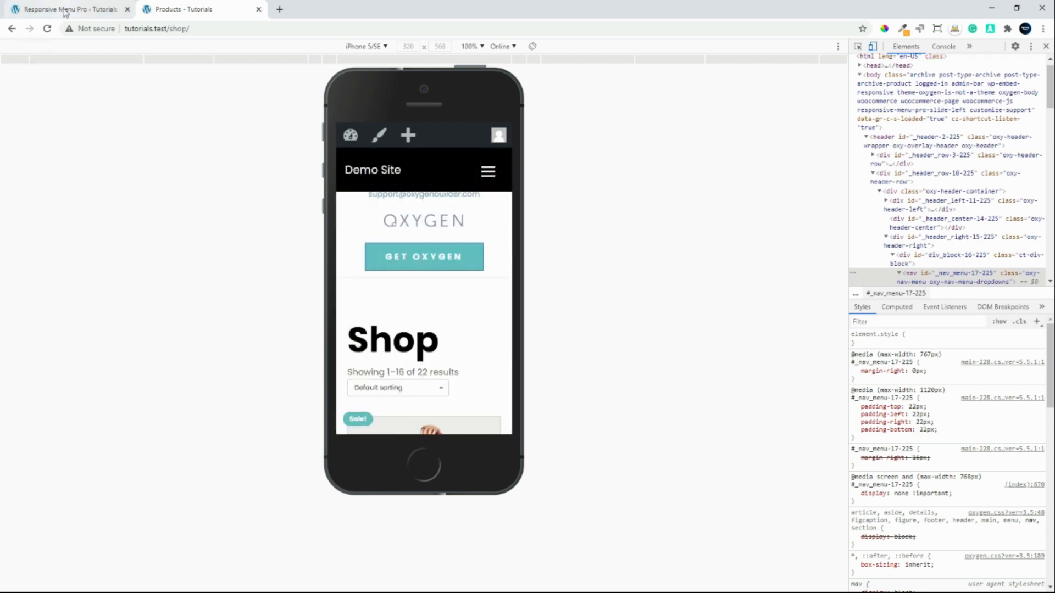
- Review the plugin's Technical settings, covering admin theme, script handling, import and export, and the reset and rebuild options
{"action": "left_click", "coordinate": [64, 9]}
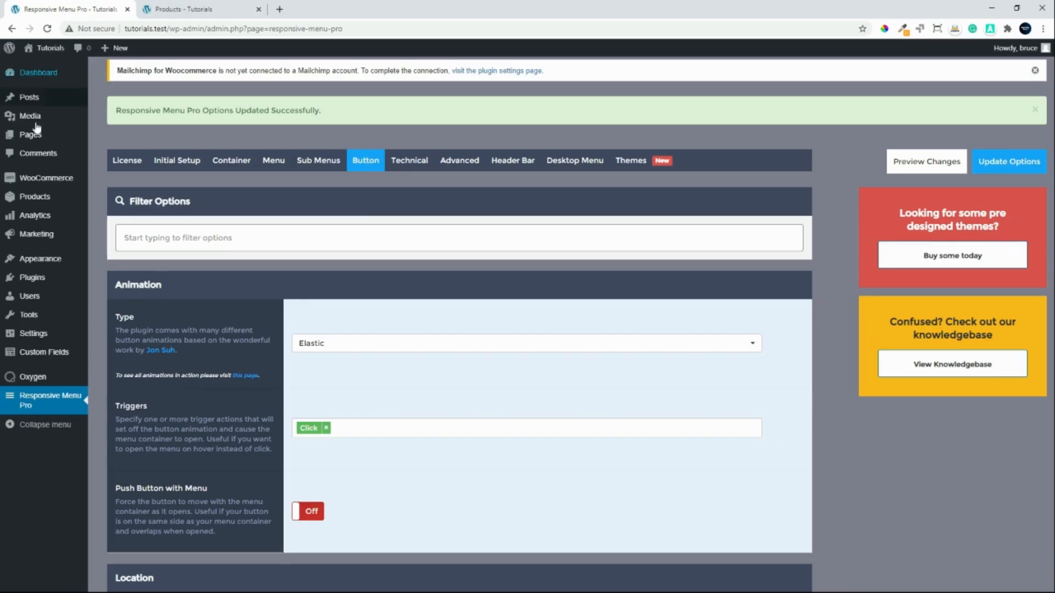
{"action": "left_click", "coordinate": [408, 163]}
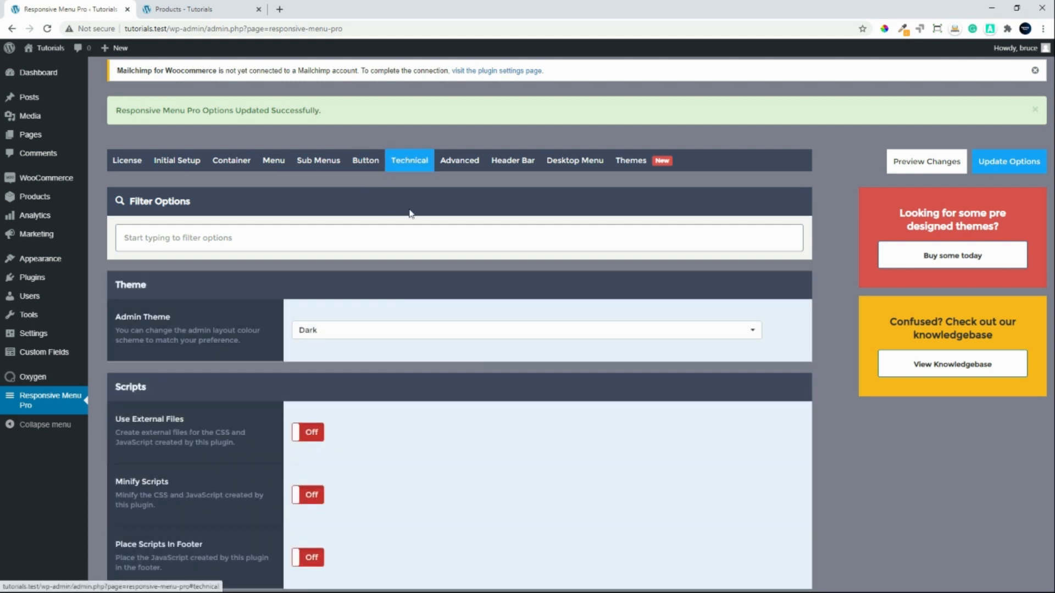
{"action": "scroll", "coordinate": [862, 472], "scroll_direction": "down", "scroll_amount": 3}
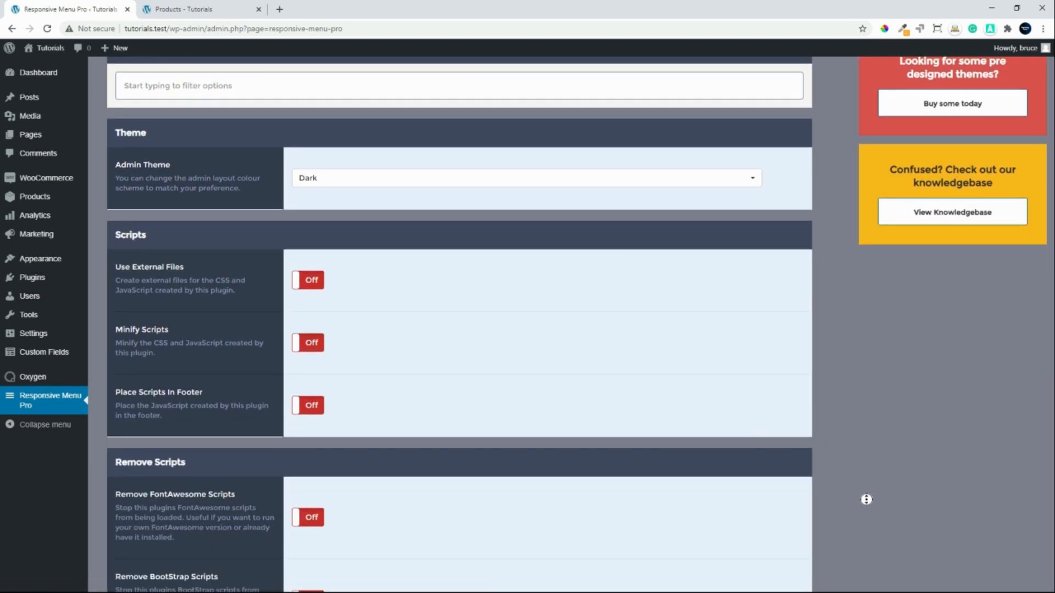
{"action": "scroll", "coordinate": [865, 499], "scroll_direction": "down", "scroll_amount": 10}
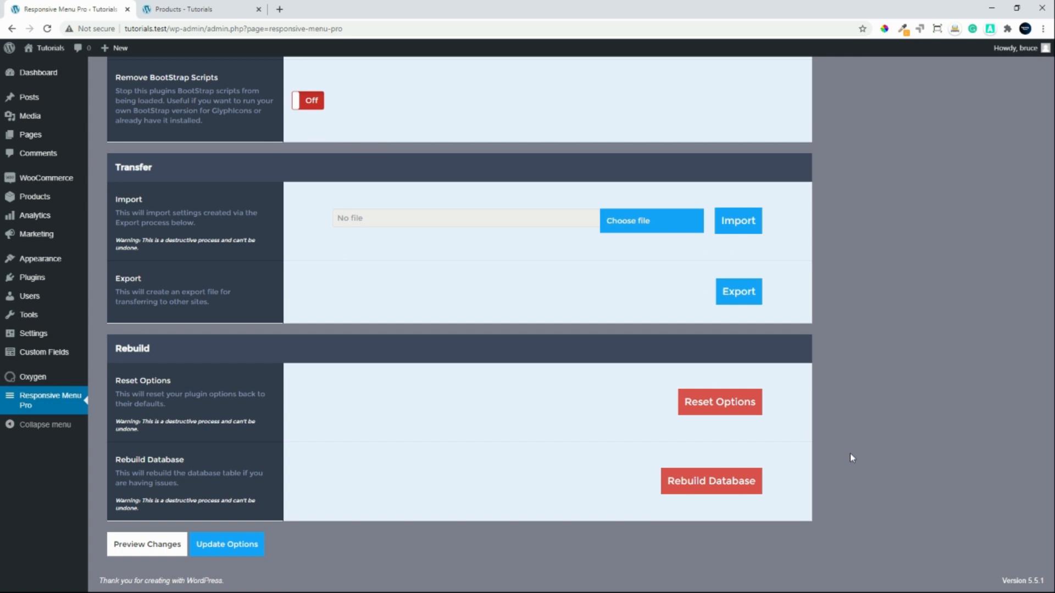
{"action": "scroll", "coordinate": [849, 458], "scroll_direction": "up", "scroll_amount": 4}
{"action": "scroll", "coordinate": [724, 426], "scroll_direction": "down", "scroll_amount": 4}
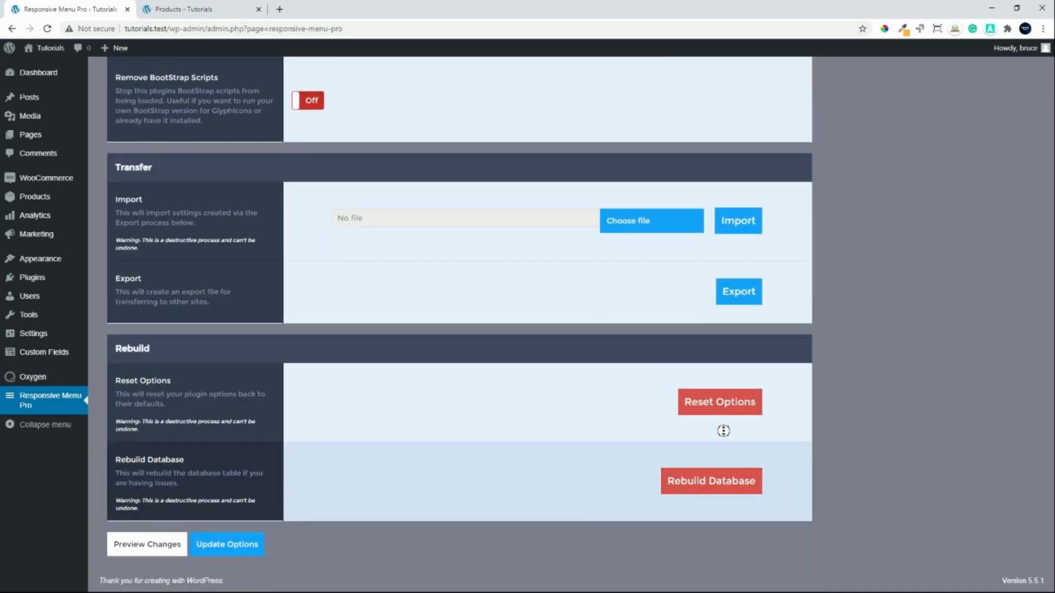
{"action": "scroll", "coordinate": [752, 472], "scroll_direction": "up", "scroll_amount": 2}
{"action": "scroll", "coordinate": [796, 456], "scroll_direction": "down", "scroll_amount": 2}
{"action": "scroll", "coordinate": [836, 442], "scroll_direction": "up", "scroll_amount": 1}
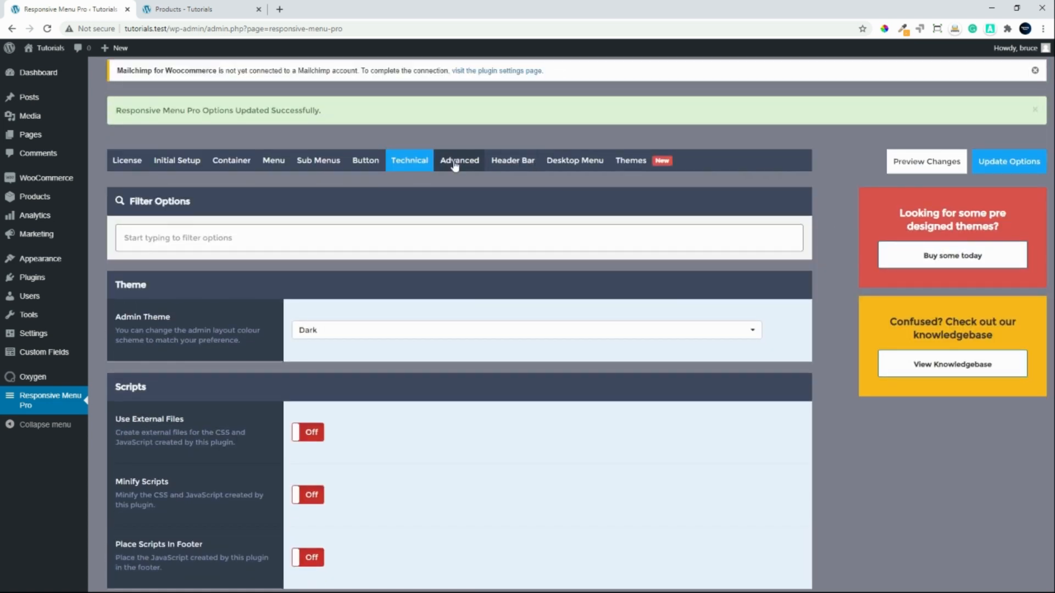
- Review the plugin's Advanced settings, from excluded pages and animation speeds through device visibility to page overlay and custom CSS
{"action": "left_click", "coordinate": [454, 163]}
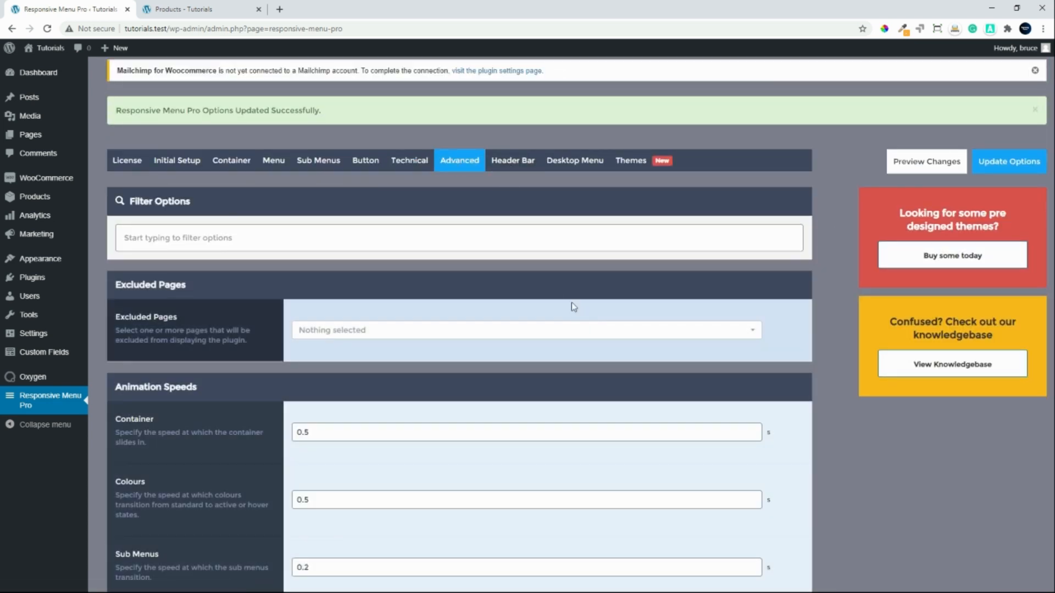
{"action": "scroll", "coordinate": [204, 379], "scroll_direction": "down", "scroll_amount": 3}
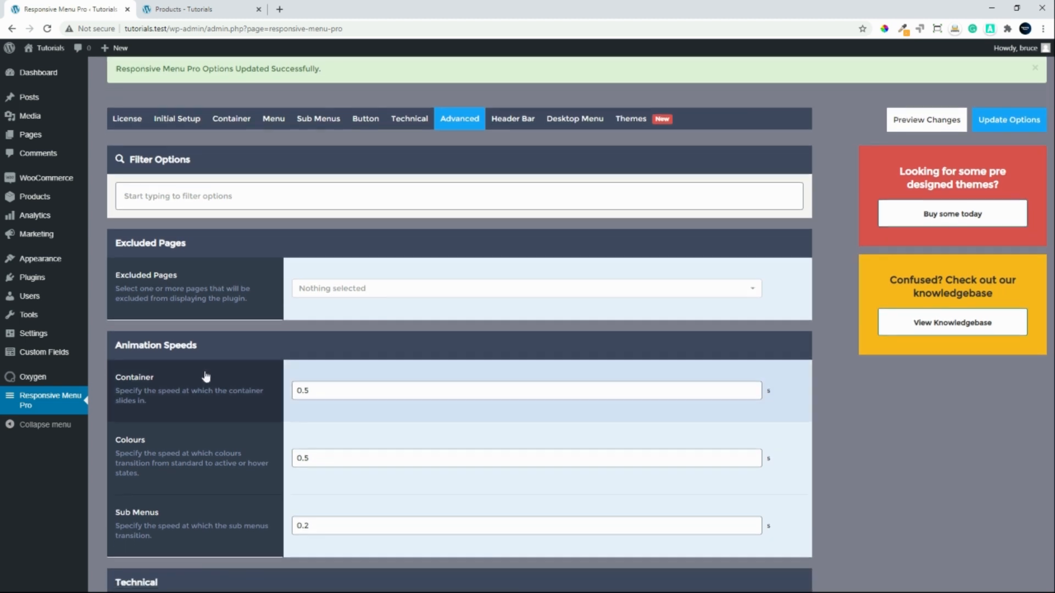
{"action": "scroll", "coordinate": [212, 370], "scroll_direction": "down", "scroll_amount": 1}
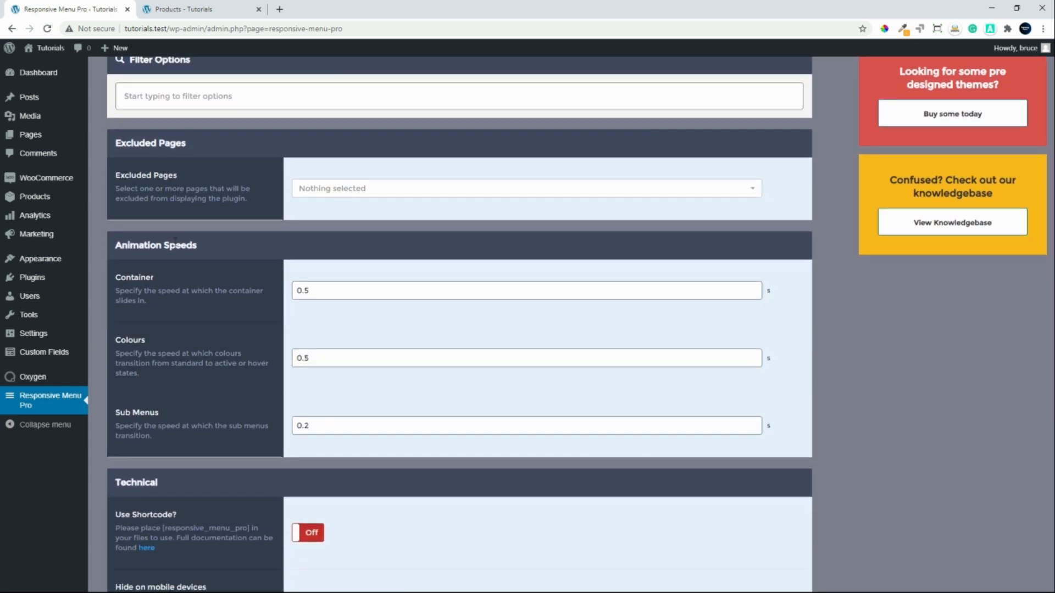
{"action": "scroll", "coordinate": [239, 379], "scroll_direction": "down", "scroll_amount": 4}
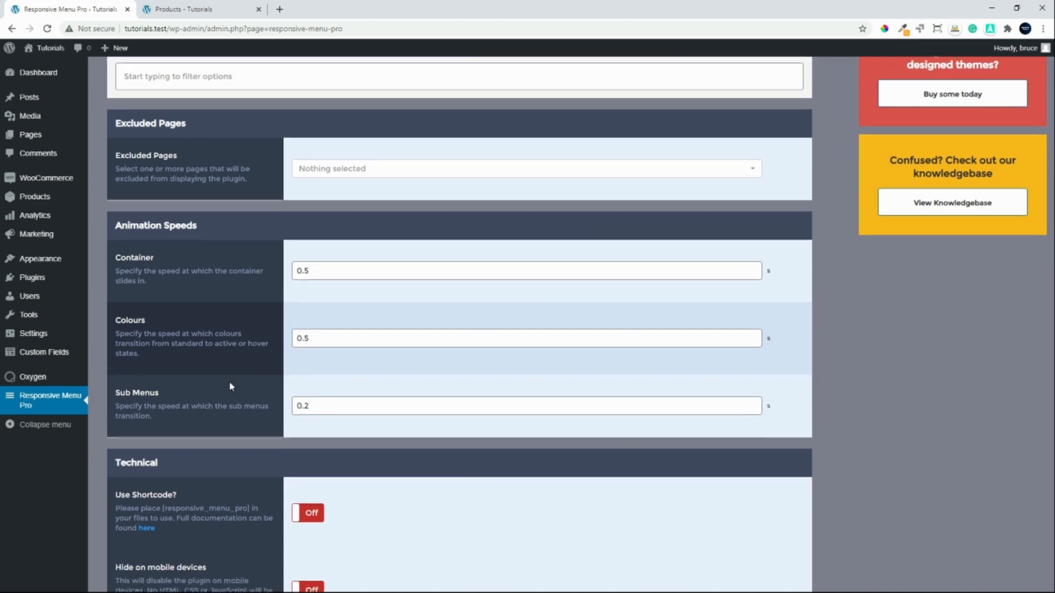
{"action": "scroll", "coordinate": [231, 382], "scroll_direction": "down", "scroll_amount": 3}
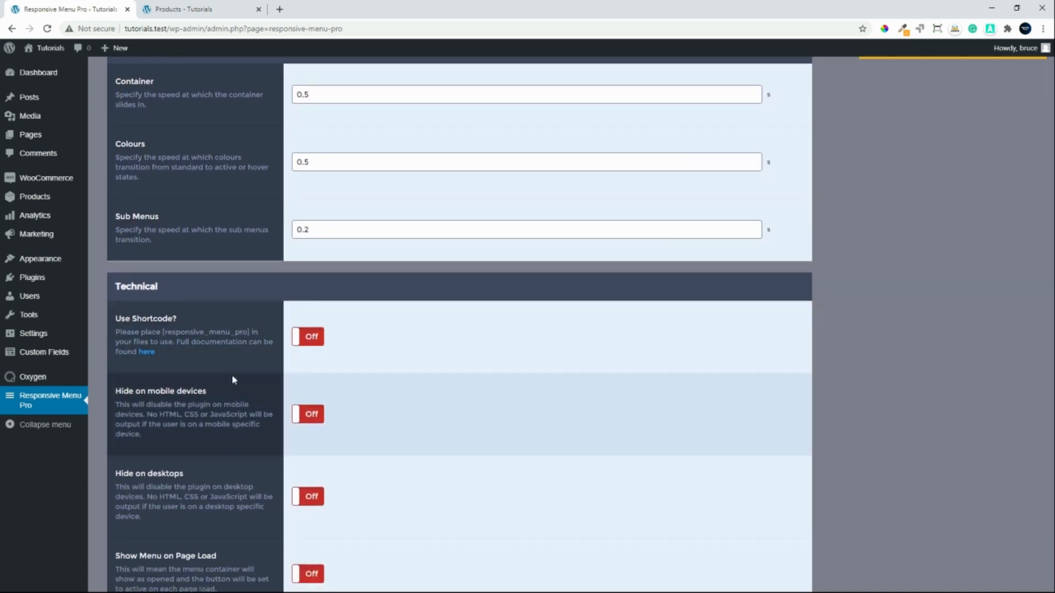
{"action": "scroll", "coordinate": [699, 417], "scroll_direction": "down", "scroll_amount": 1}
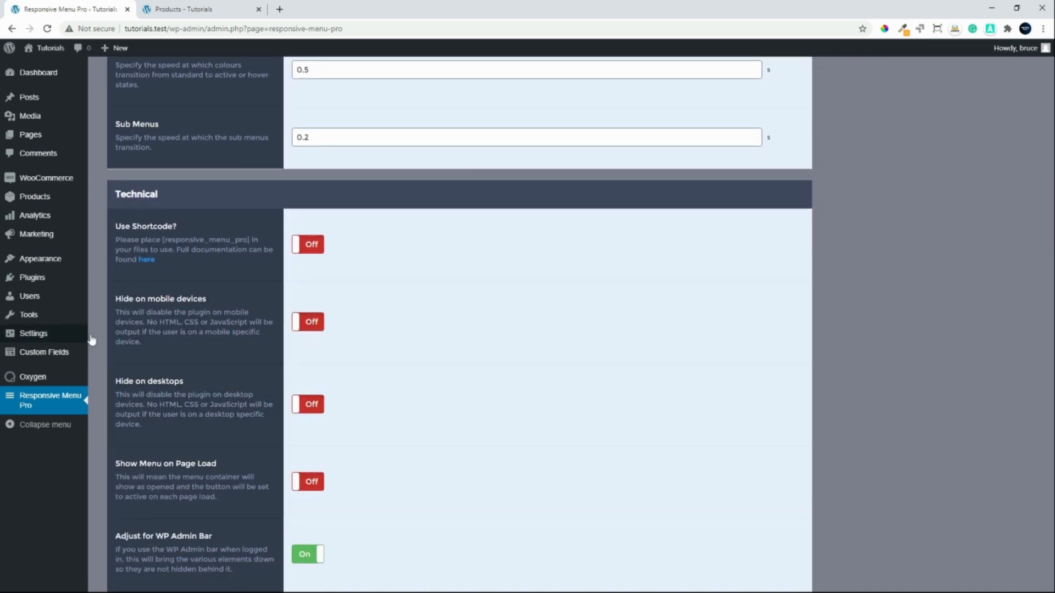
{"action": "middle_click", "coordinate": [691, 450]}
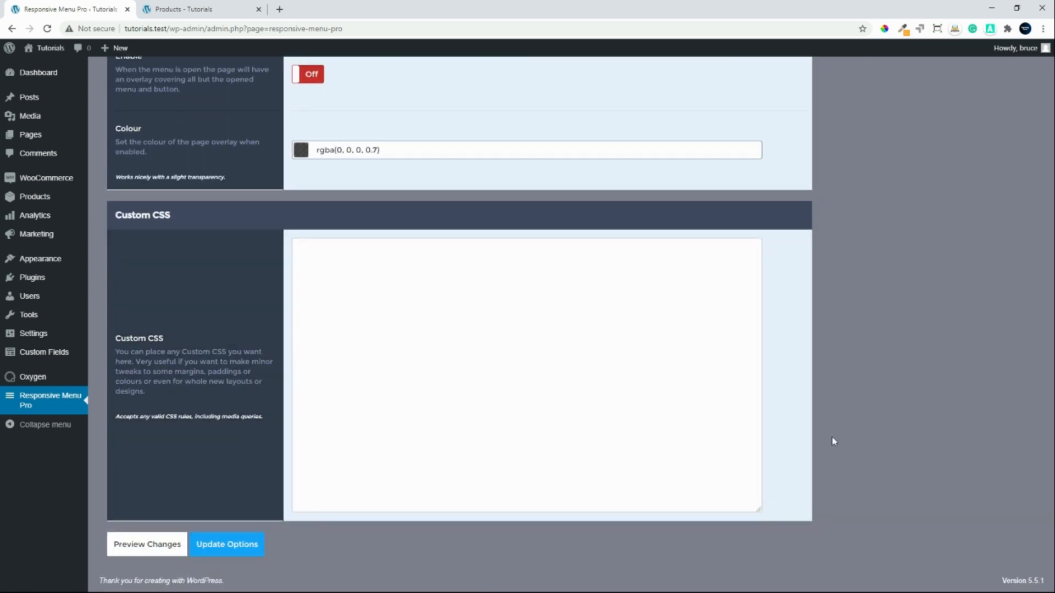
{"action": "scroll", "coordinate": [838, 442], "scroll_direction": "up", "scroll_amount": 15}
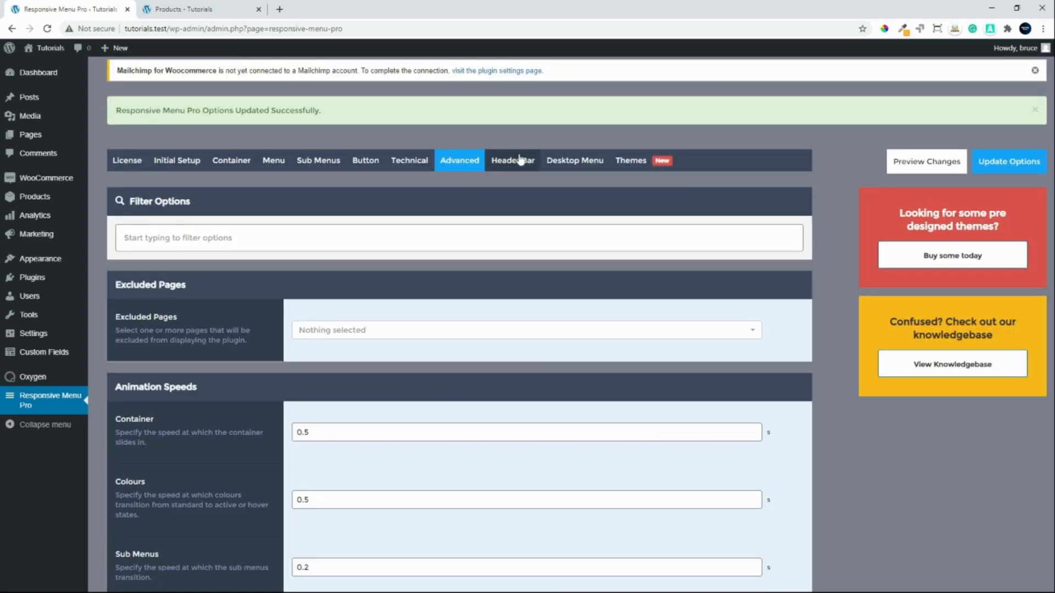
- In the Header Bar settings, choose the skull poster Poster_1_flat5.jpg from the media library as the logo image
{"action": "left_click", "coordinate": [518, 160]}
{"action": "scroll", "coordinate": [371, 341], "scroll_direction": "down", "scroll_amount": 2}
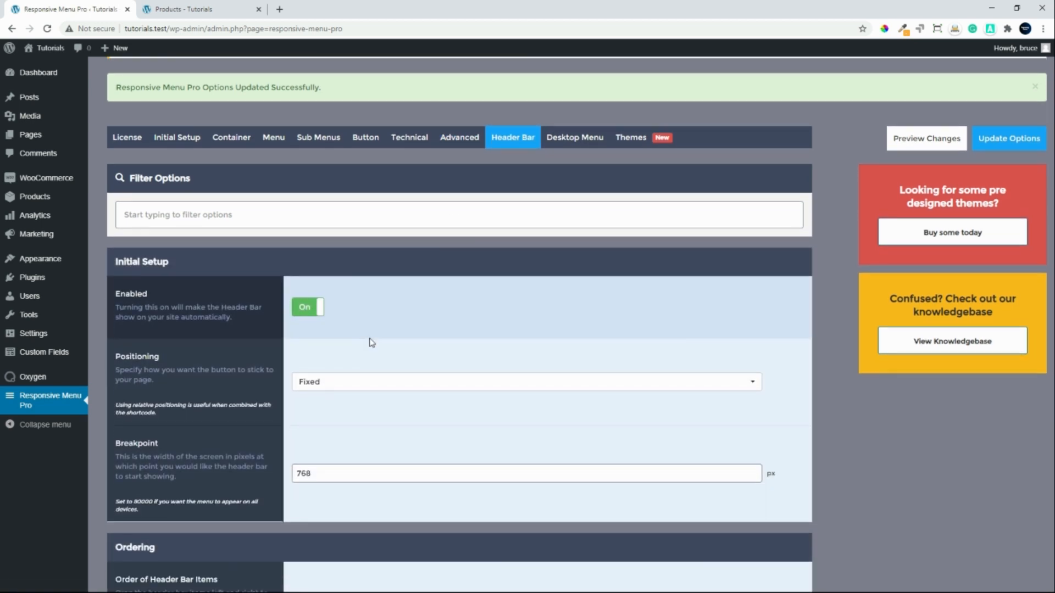
{"action": "scroll", "coordinate": [376, 338], "scroll_direction": "down", "scroll_amount": 3}
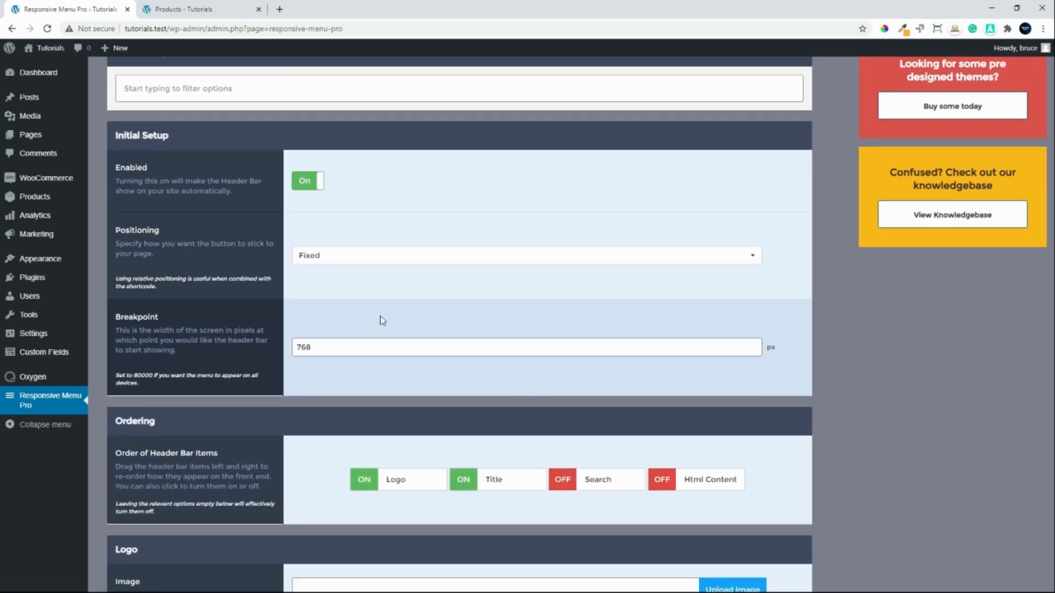
{"action": "scroll", "coordinate": [352, 331], "scroll_direction": "down", "scroll_amount": 4}
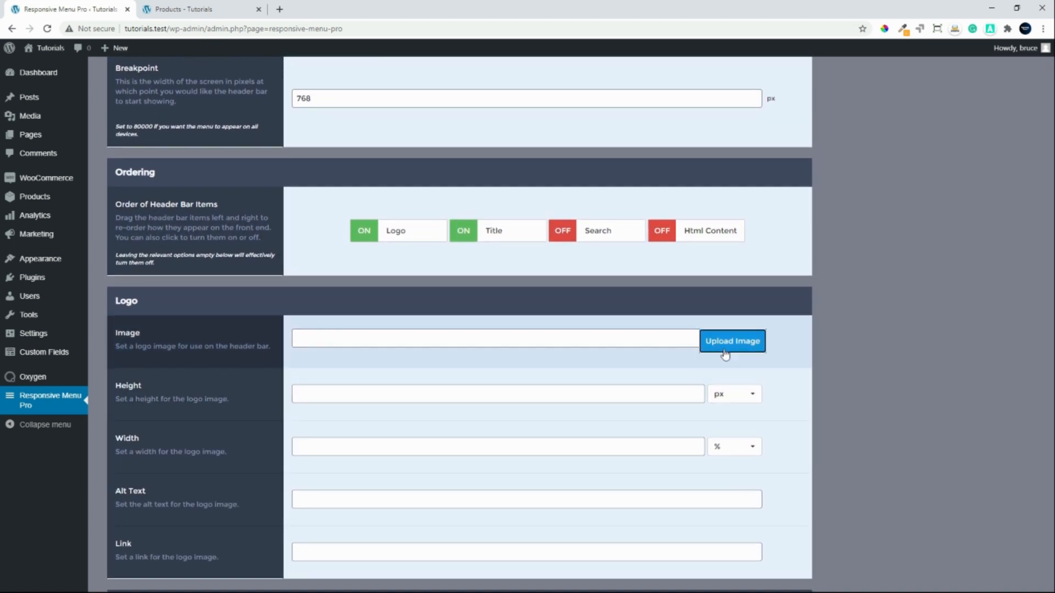
{"action": "left_click", "coordinate": [724, 344]}
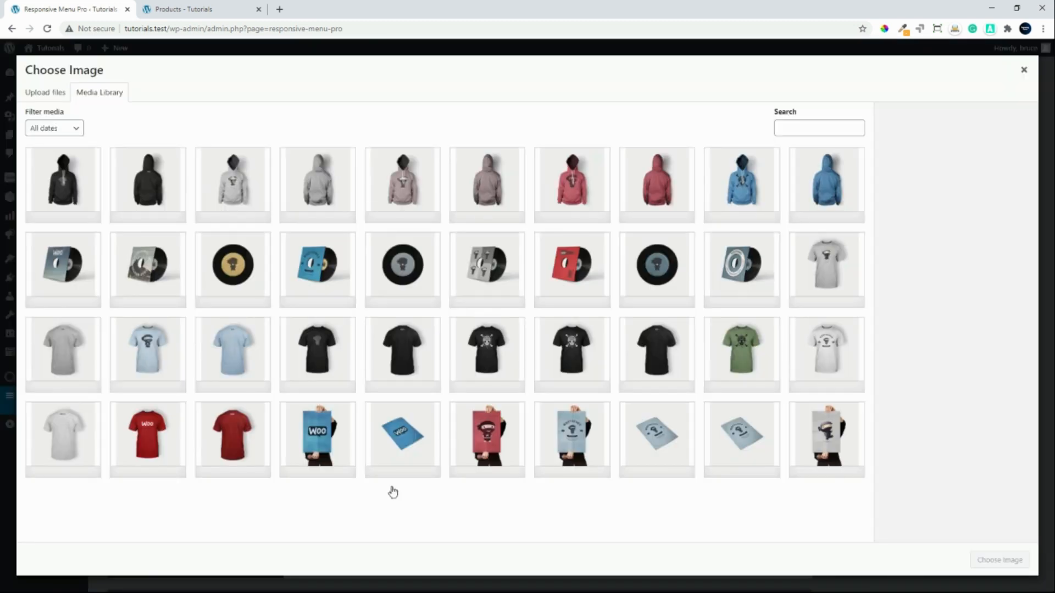
{"action": "scroll", "coordinate": [601, 482], "scroll_direction": "down", "scroll_amount": 2}
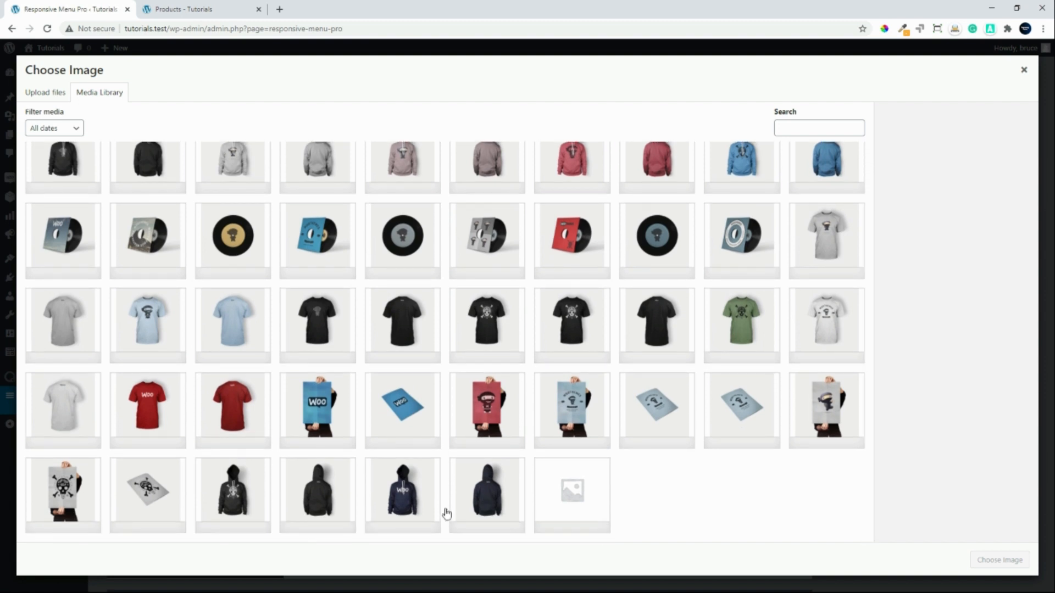
{"action": "left_click", "coordinate": [145, 496]}
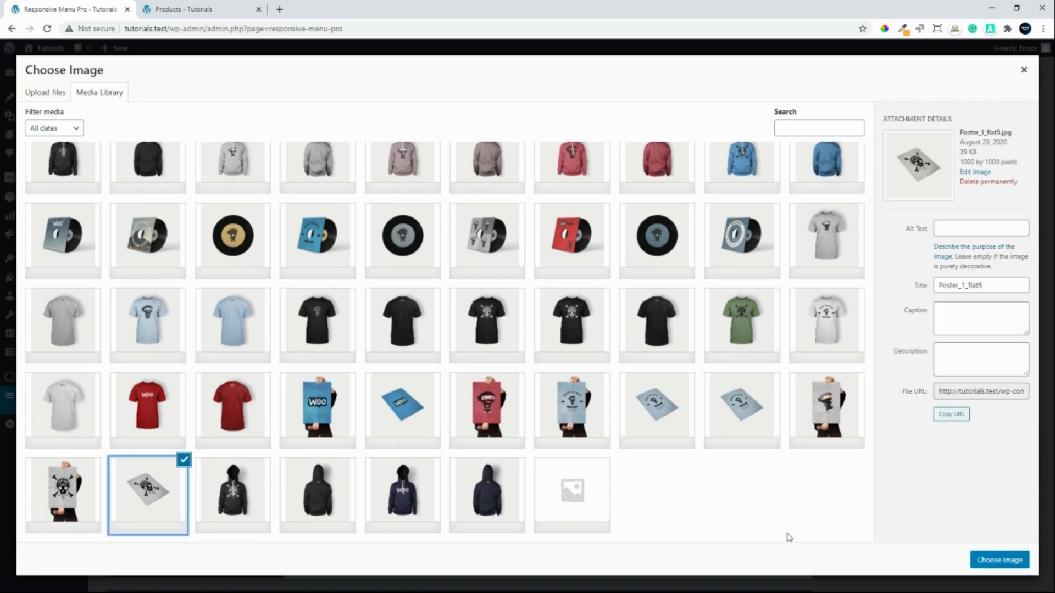
{"action": "left_click", "coordinate": [992, 560]}
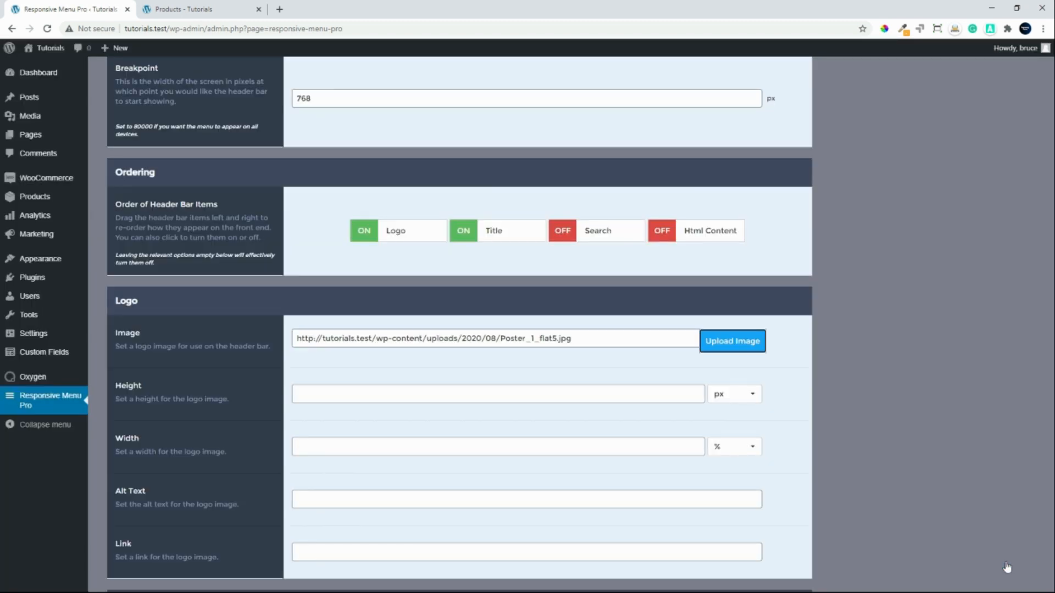
- Set the header bar logo's height to 70 px, leave its width and alt text empty, and save the options
{"action": "left_click", "coordinate": [401, 392]}
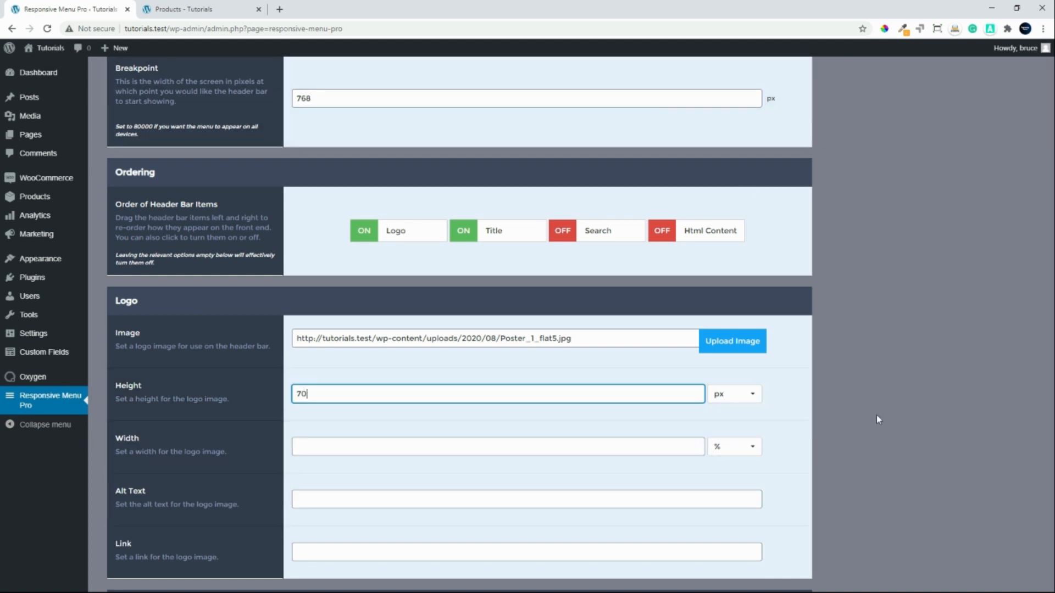
{"action": "left_click", "coordinate": [748, 448]}
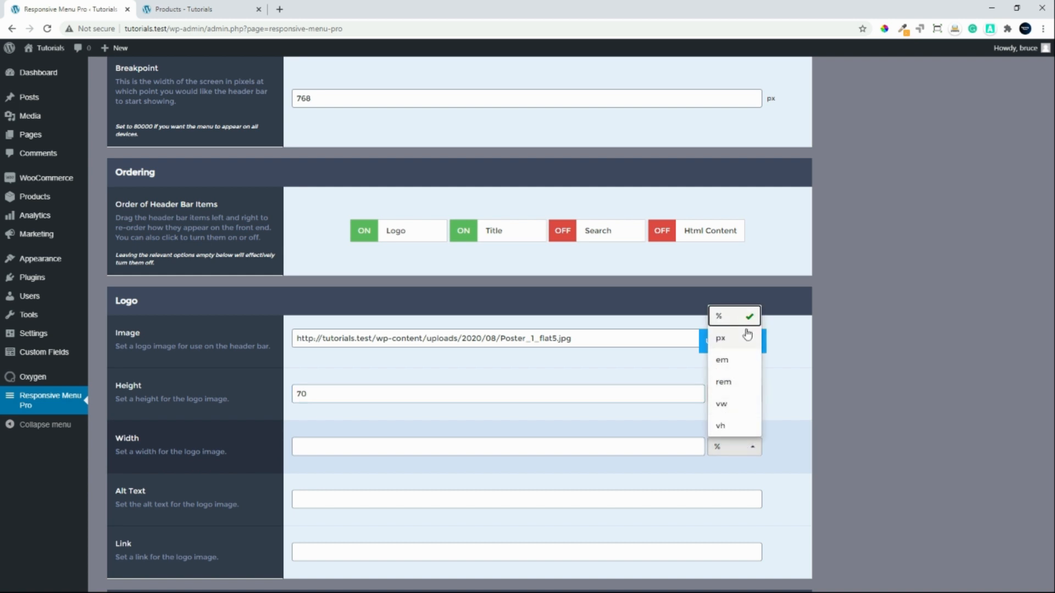
{"action": "left_click", "coordinate": [908, 416]}
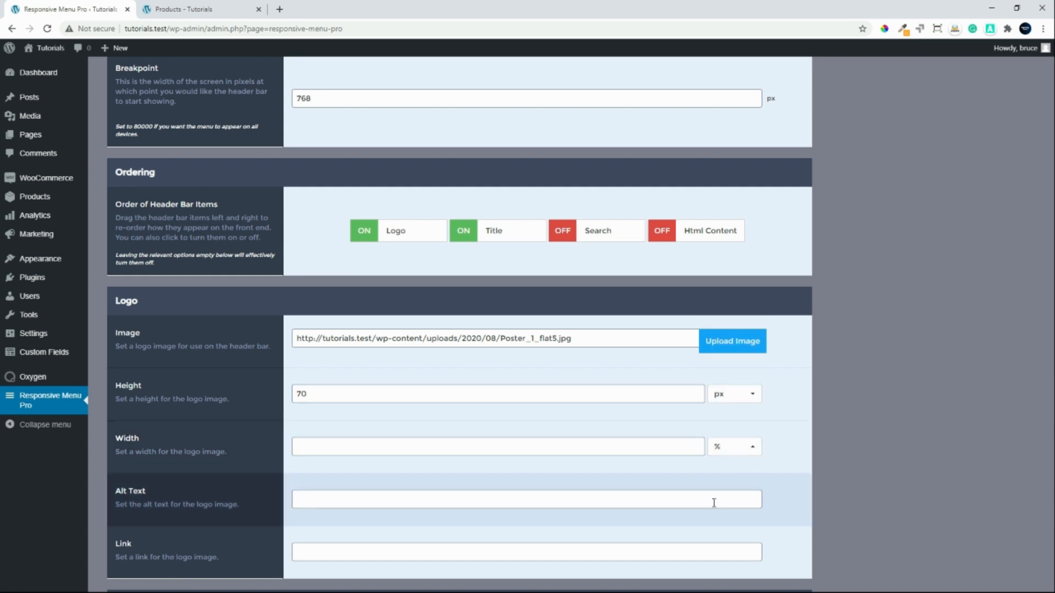
{"action": "left_click", "coordinate": [375, 501]}
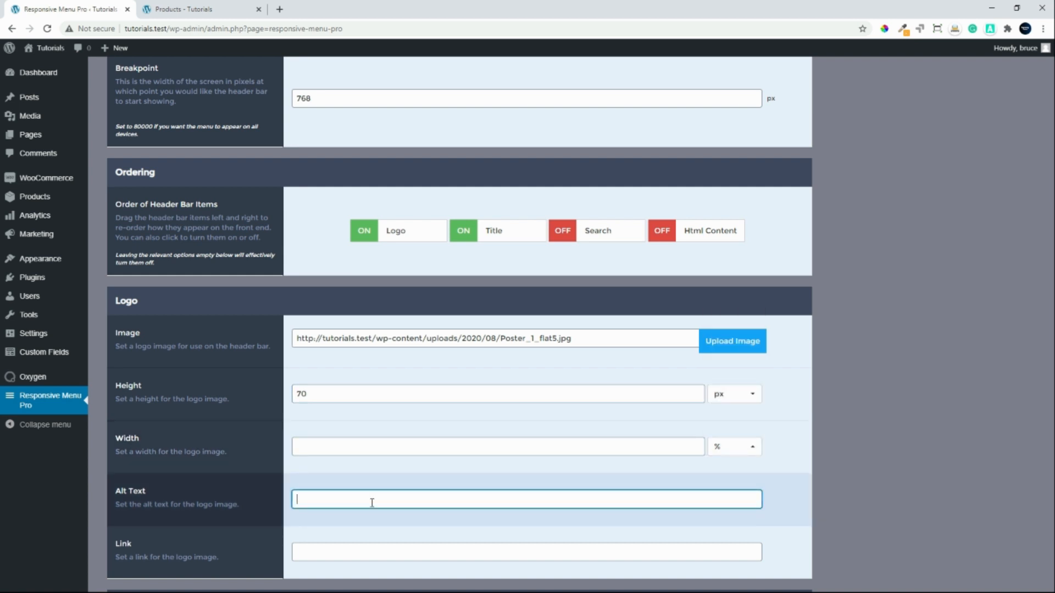
{"action": "key", "text": "Return"}
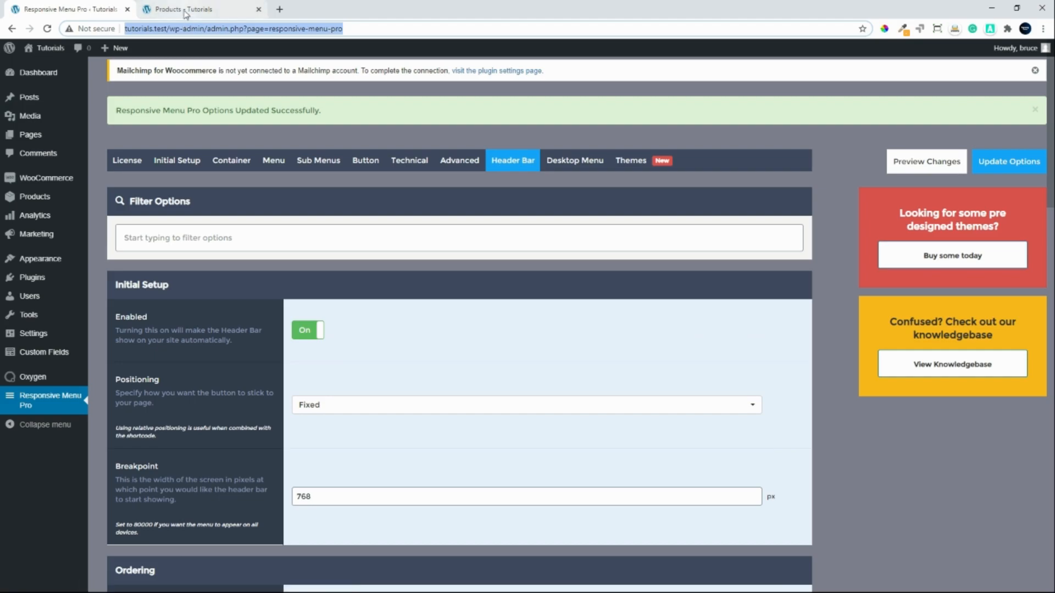
- Reload the mobile preview of the Shop page, check the header logo, and open and close the menu twice
{"action": "left_click", "coordinate": [182, 9]}
{"action": "left_click", "coordinate": [47, 29]}
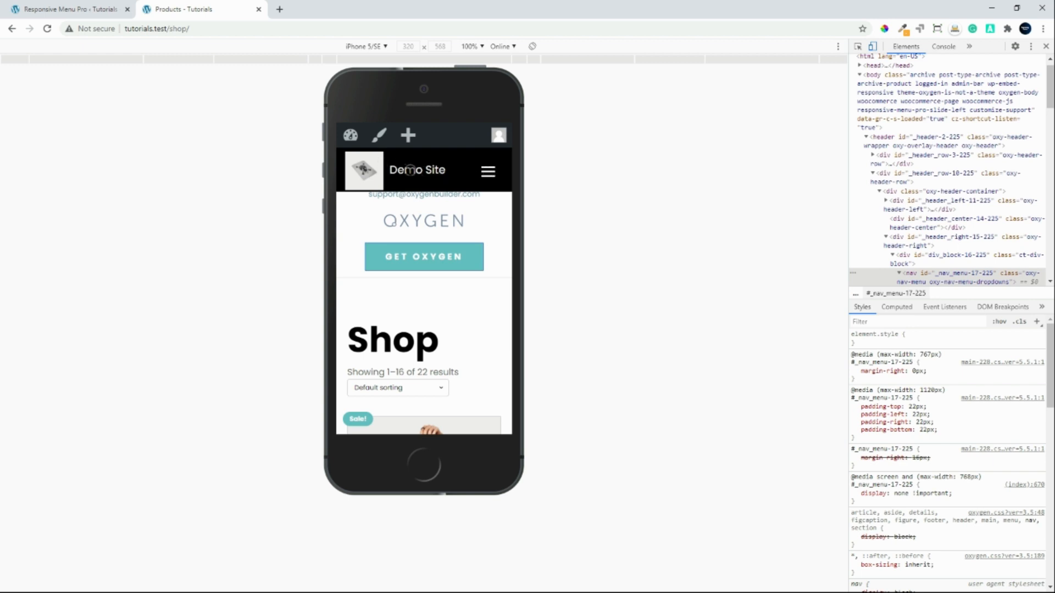
{"action": "left_click", "coordinate": [489, 172]}
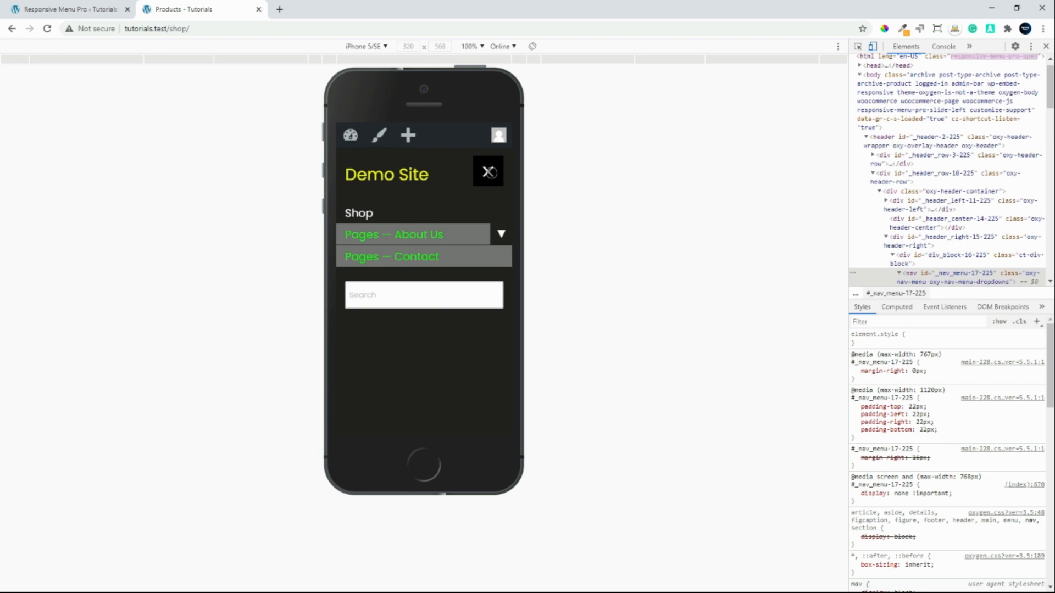
{"action": "left_click", "coordinate": [489, 172]}
{"action": "left_click", "coordinate": [488, 172]}
{"action": "left_click", "coordinate": [488, 172]}
- In the plugin's Container settings, choose the red record image cd_2_angle5-1.jpg as the title image and save the options
{"action": "left_click", "coordinate": [63, 9]}
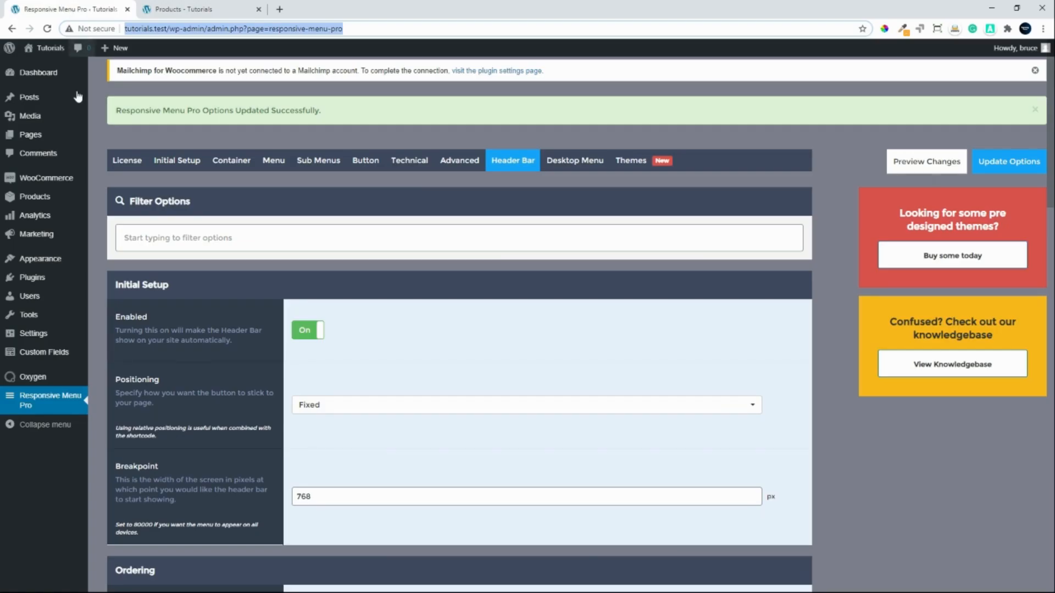
{"action": "left_click", "coordinate": [226, 162]}
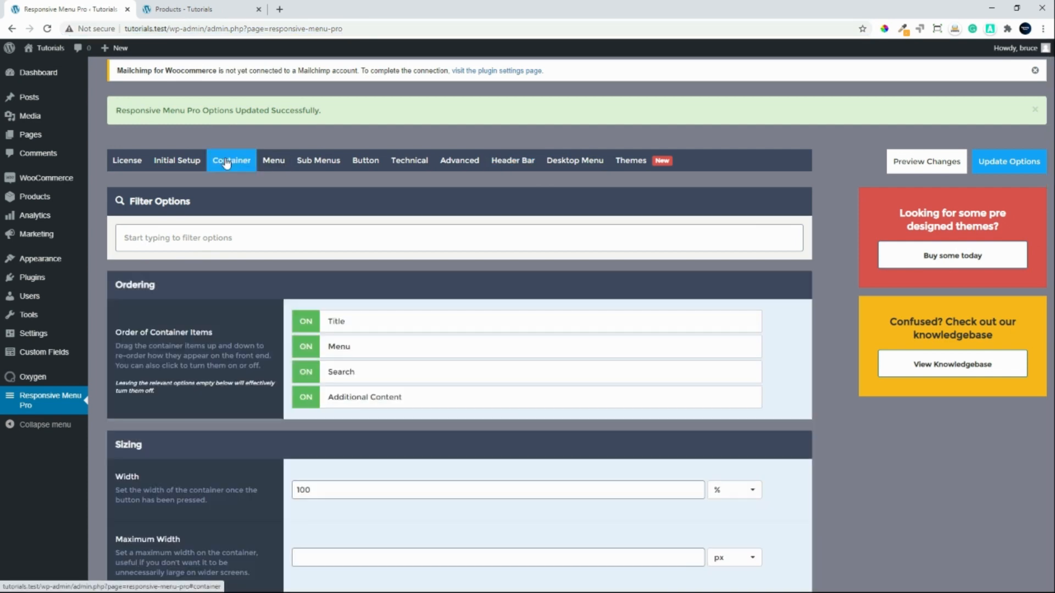
{"action": "scroll", "coordinate": [250, 442], "scroll_direction": "down", "scroll_amount": 3}
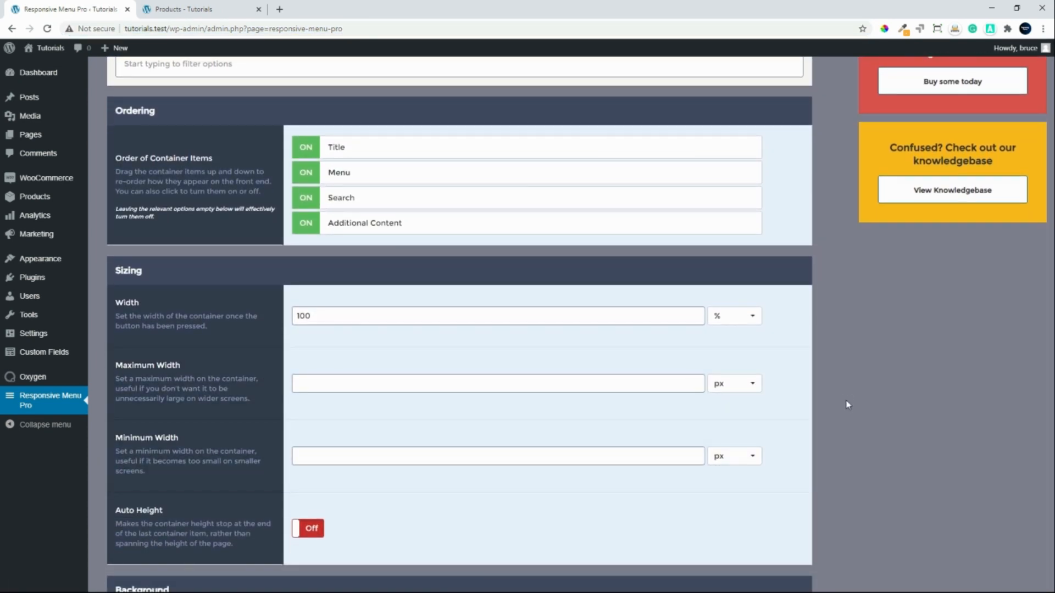
{"action": "middle_click", "coordinate": [845, 423]}
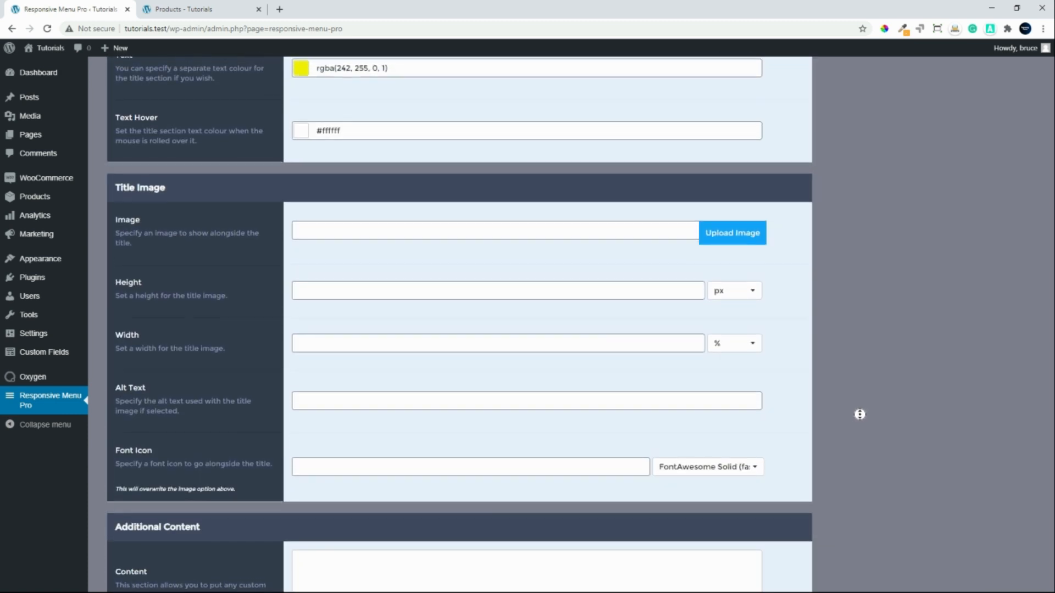
{"action": "left_click", "coordinate": [732, 233]}
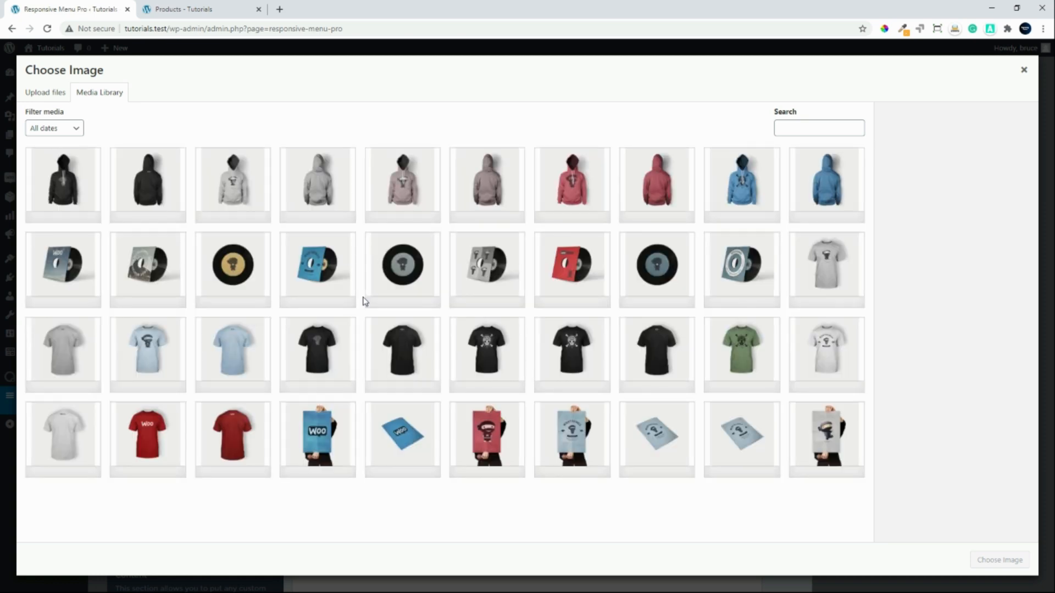
{"action": "left_click", "coordinate": [577, 267]}
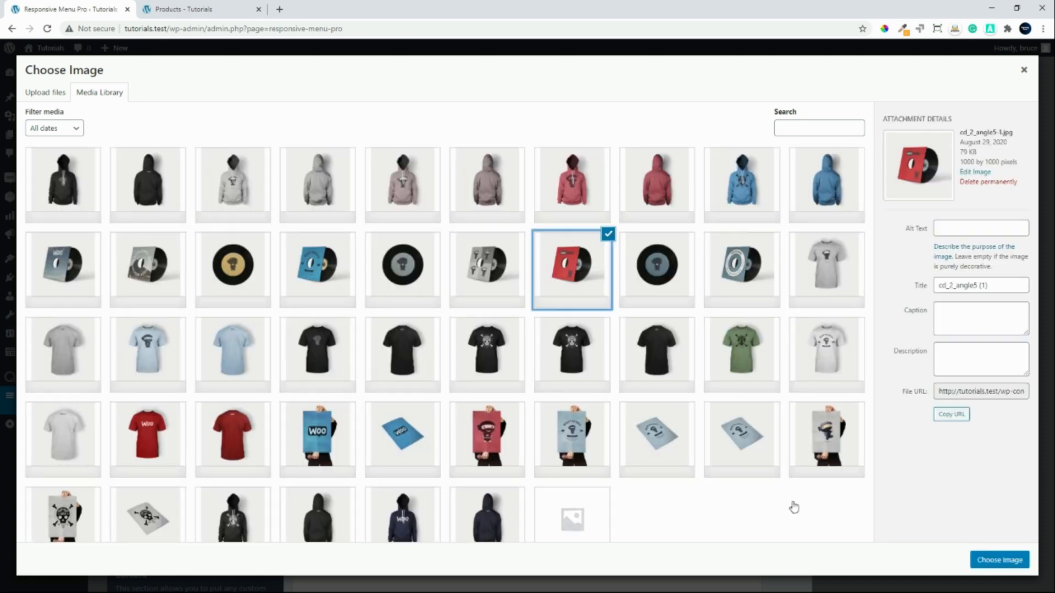
{"action": "left_click", "coordinate": [984, 559]}
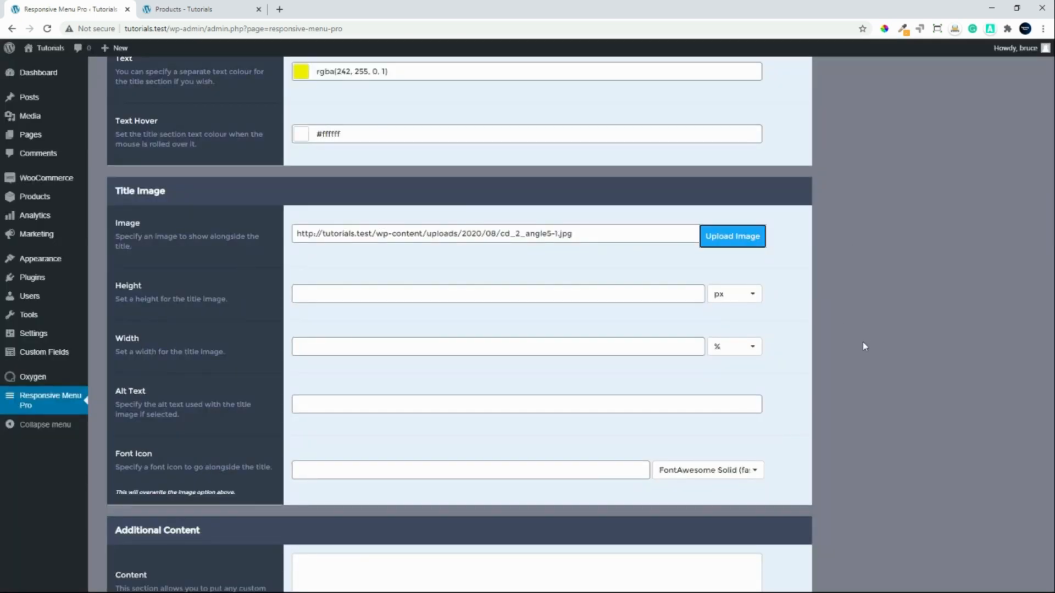
{"action": "middle_click", "coordinate": [872, 352]}
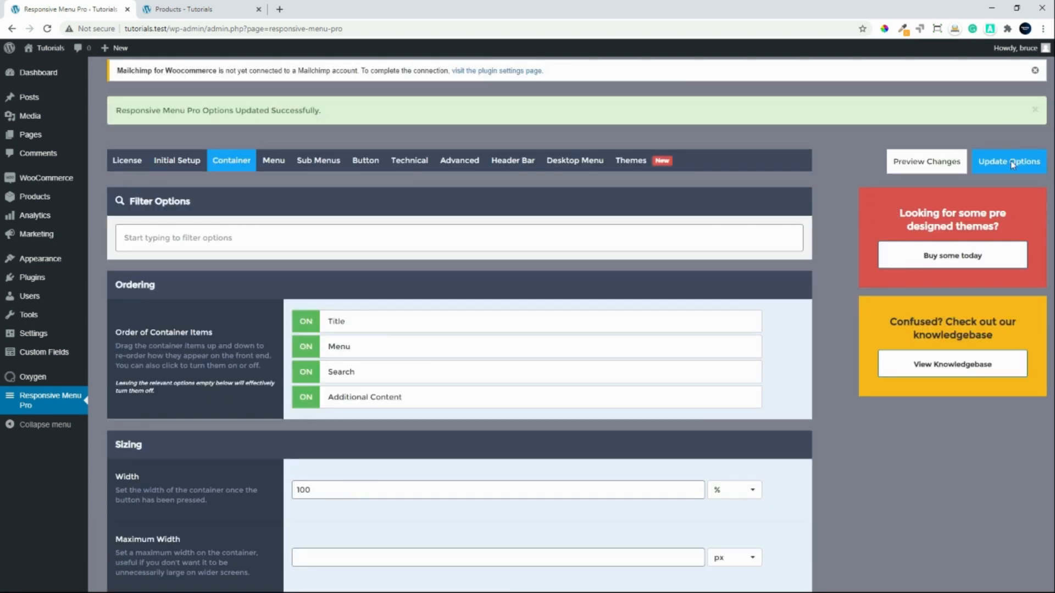
{"action": "left_click", "coordinate": [1012, 164]}
- Reload the Shop page's mobile preview and open the menu to examine the title image above the menu items
{"action": "left_click", "coordinate": [231, 9]}
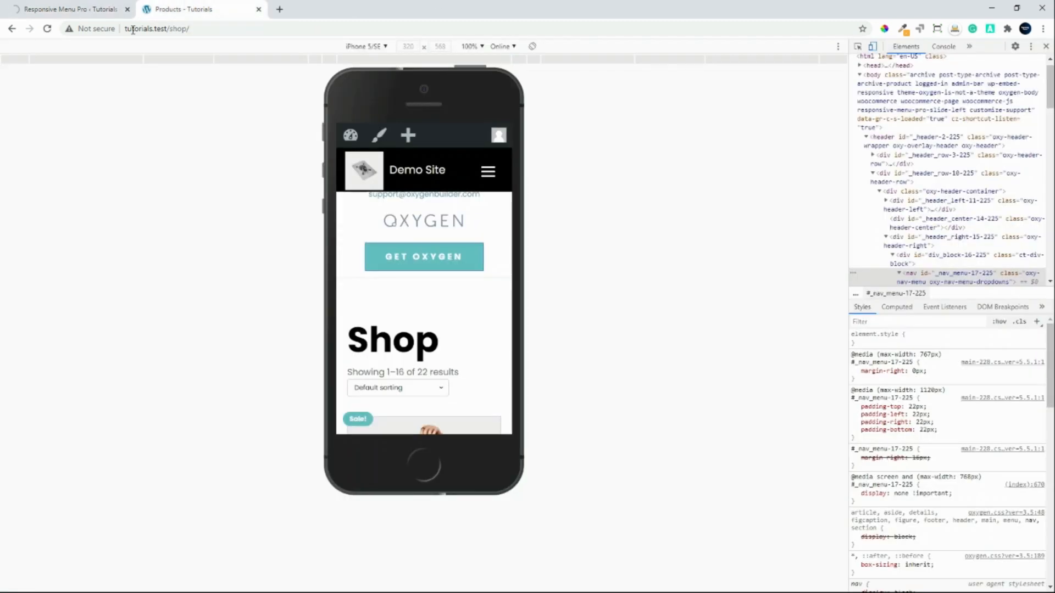
{"action": "left_click", "coordinate": [46, 29]}
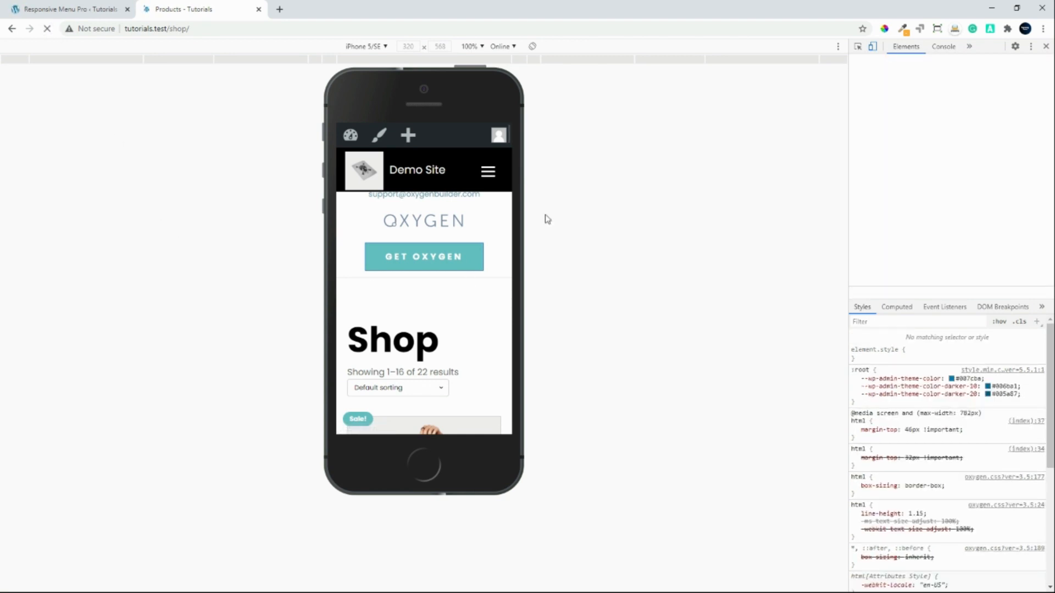
{"action": "left_click", "coordinate": [488, 172]}
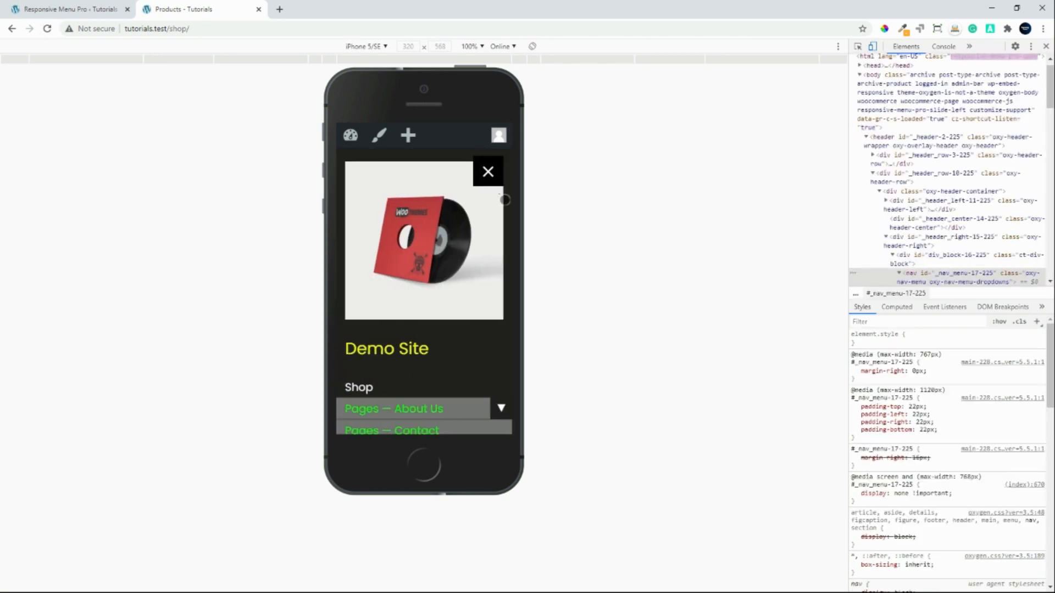
{"action": "scroll", "coordinate": [405, 311], "scroll_direction": "down", "scroll_amount": 3}
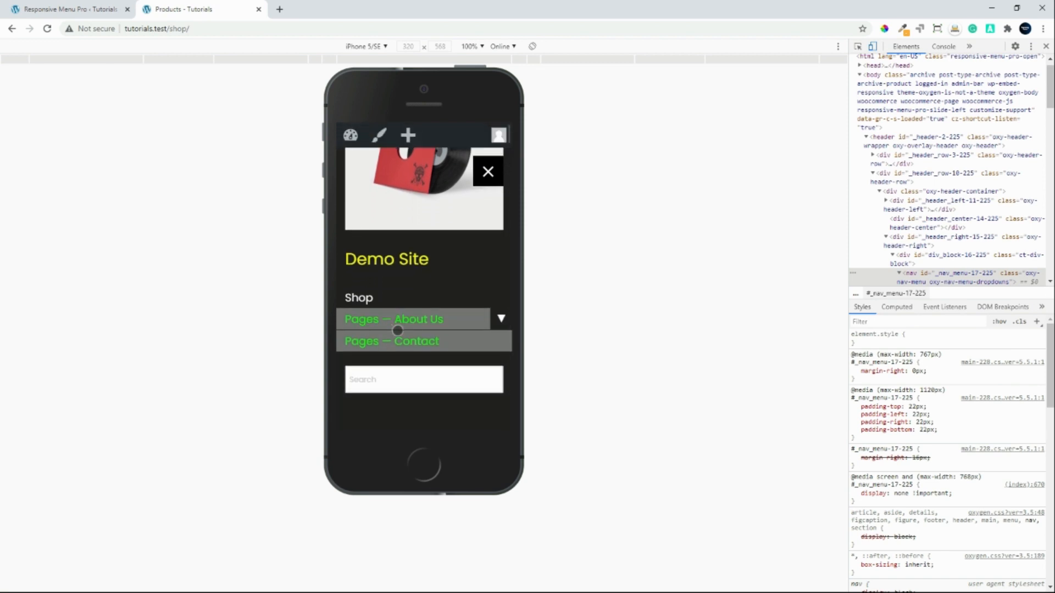
{"action": "scroll", "coordinate": [418, 310], "scroll_direction": "up", "scroll_amount": 2}
{"action": "scroll", "coordinate": [422, 301], "scroll_direction": "up", "scroll_amount": 2}
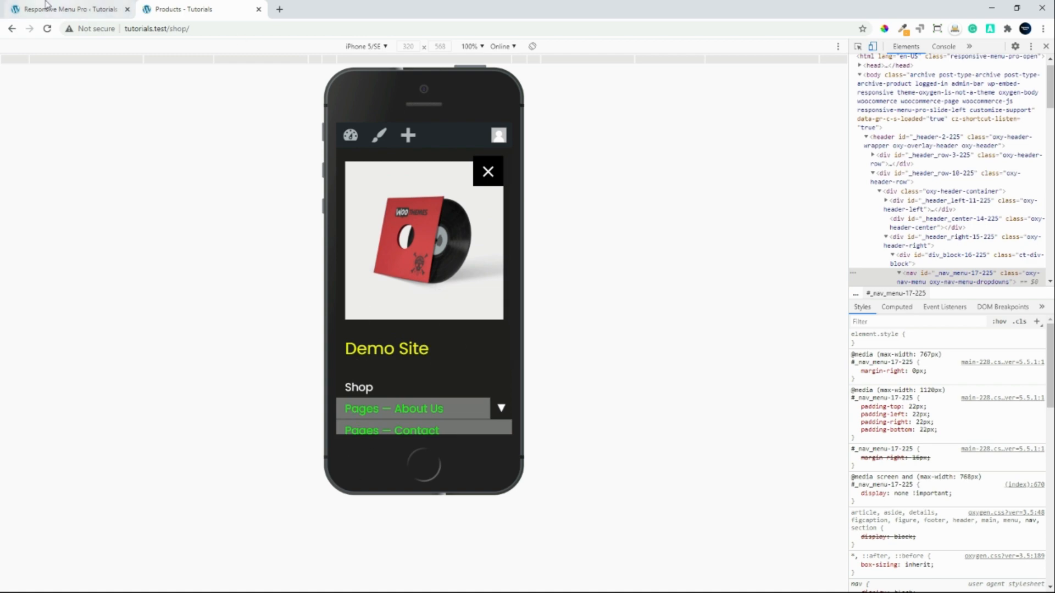
- Set the container title image's height to 100 px in the plugin settings and update the options
{"action": "left_click", "coordinate": [63, 9]}
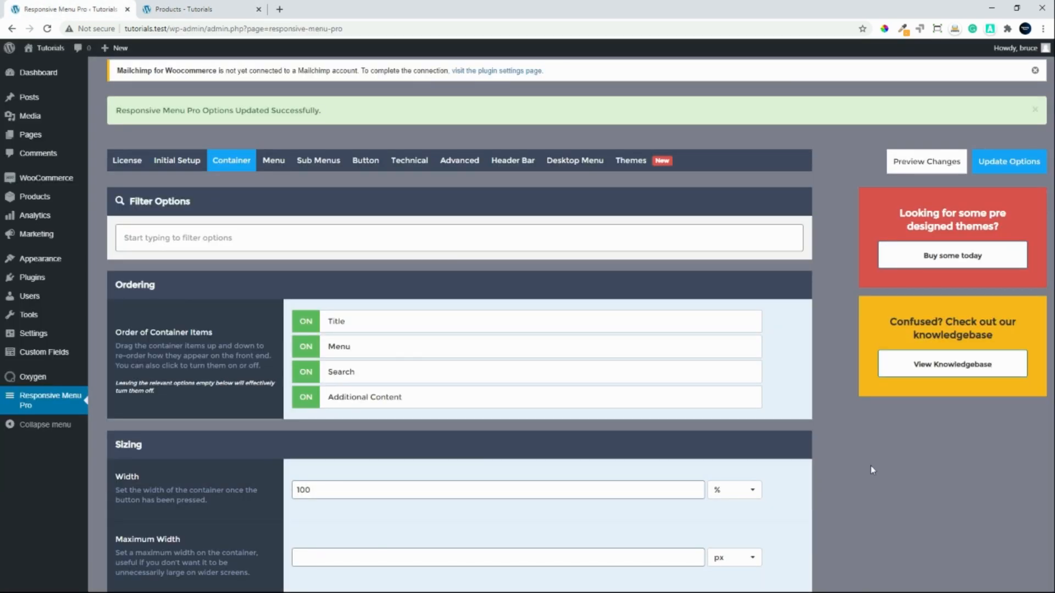
{"action": "middle_click", "coordinate": [852, 481]}
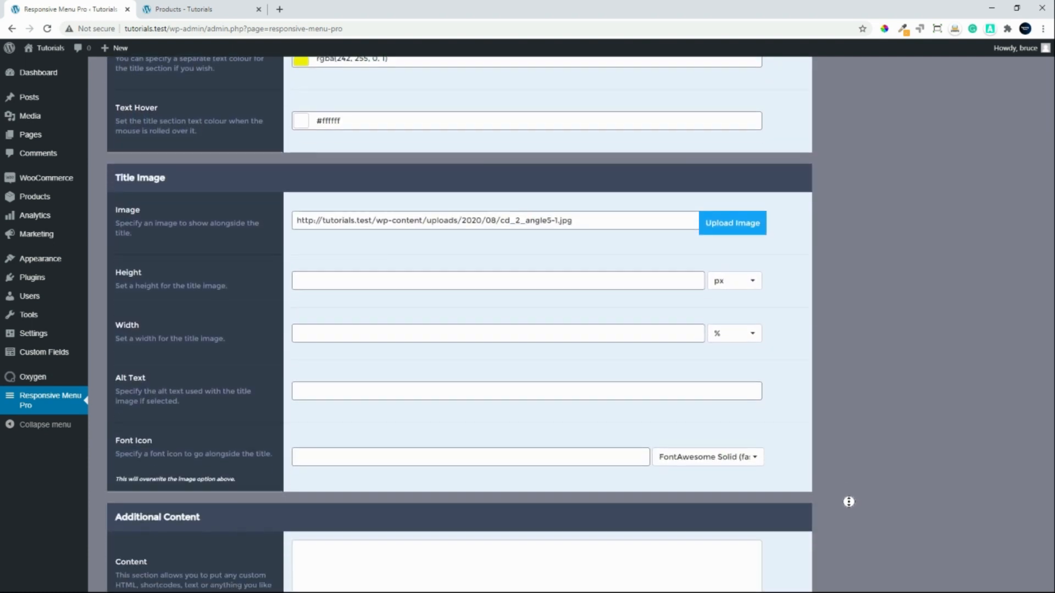
{"action": "left_click", "coordinate": [848, 502]}
{"action": "left_click", "coordinate": [325, 240]}
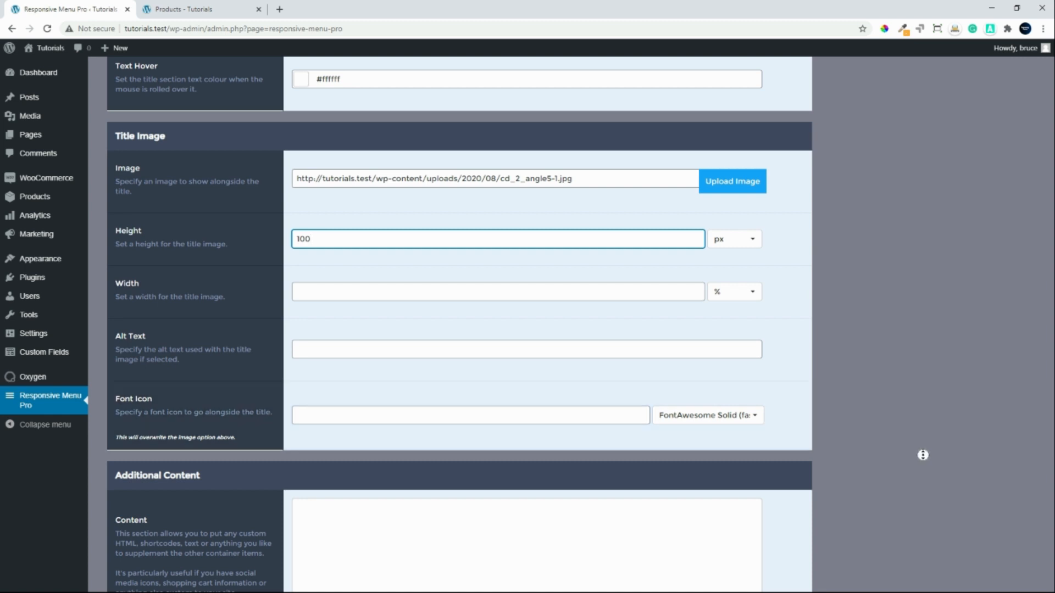
{"action": "scroll", "coordinate": [923, 456], "scroll_direction": "down", "scroll_amount": 6}
{"action": "scroll", "coordinate": [933, 471], "scroll_direction": "down", "scroll_amount": 20}
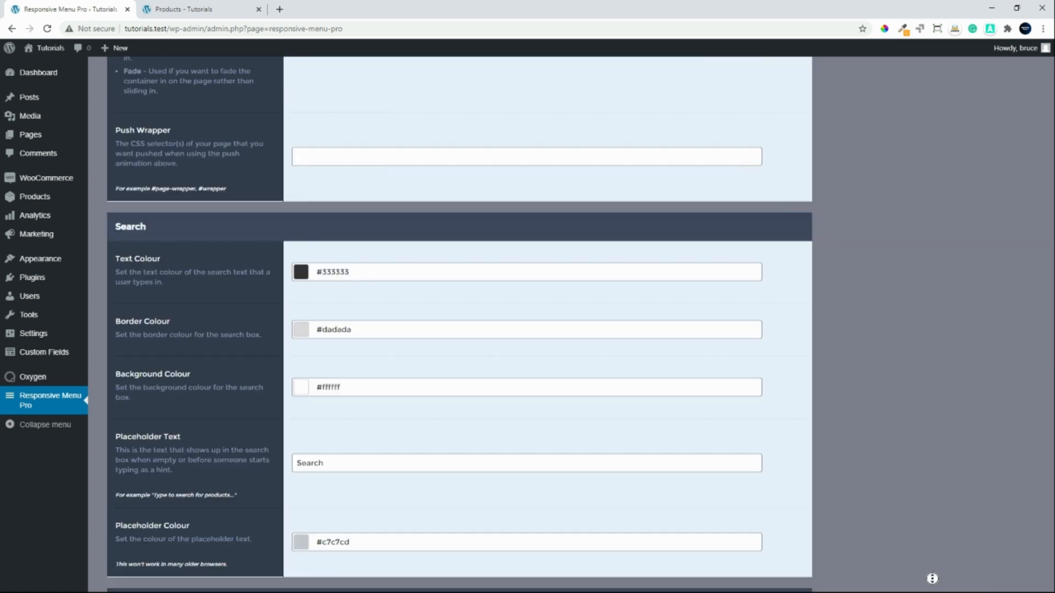
{"action": "left_click", "coordinate": [250, 546]}
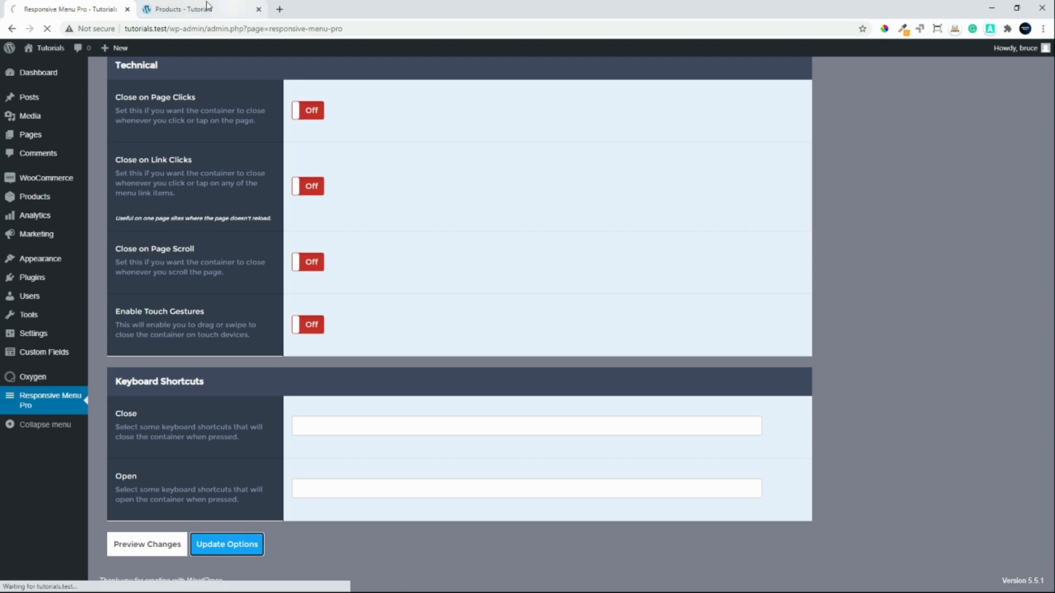
- Refresh the mobile preview of the Shop page and open the menu to check the title image's new size
{"action": "left_click", "coordinate": [200, 8]}
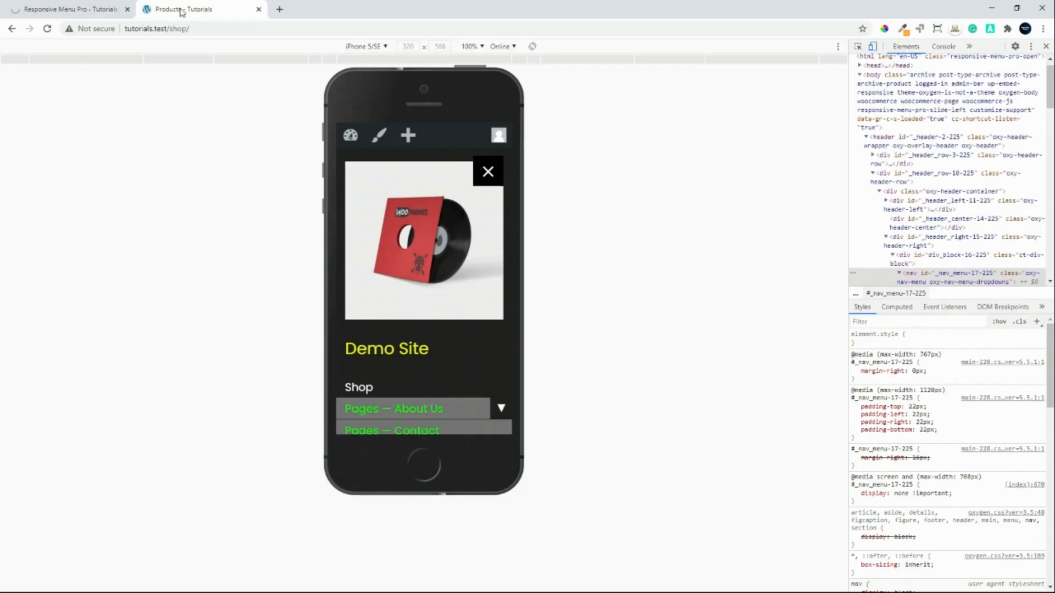
{"action": "left_click", "coordinate": [46, 30]}
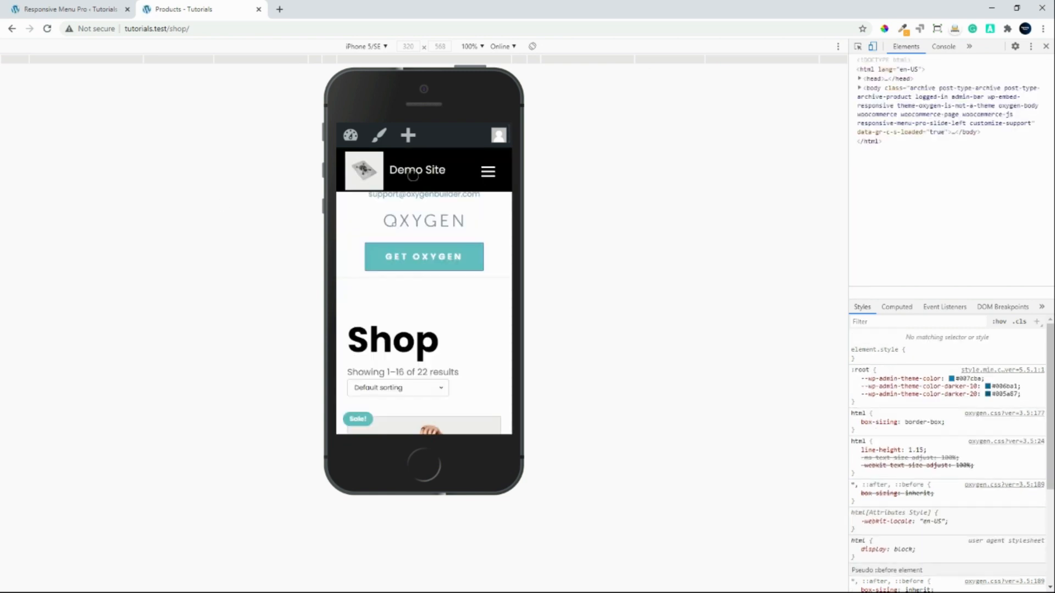
{"action": "left_click", "coordinate": [490, 175]}
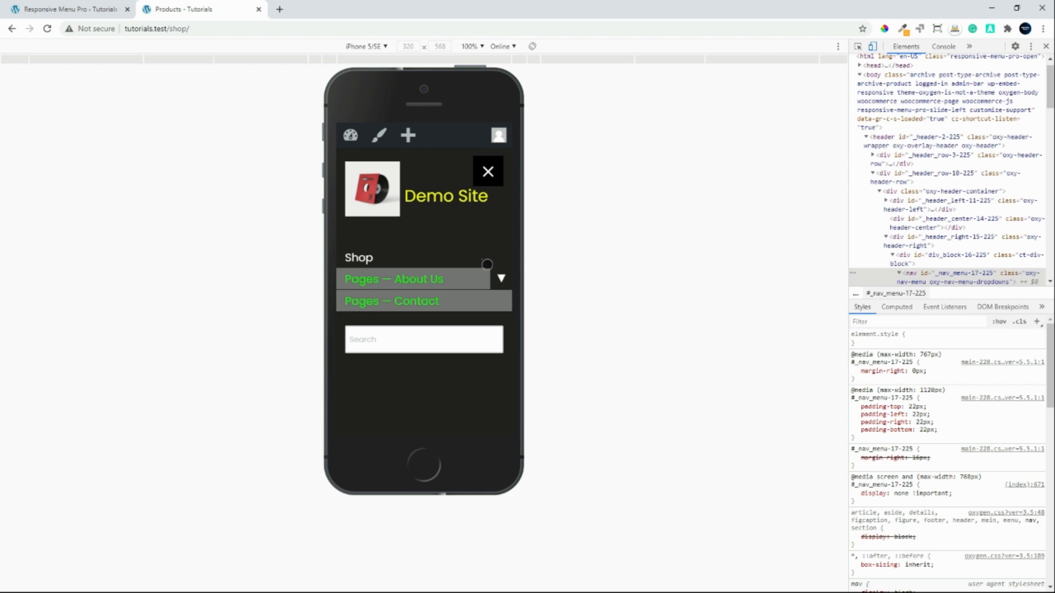
- Expand and collapse the Pages – About Us submenu in the mobile preview to check its sub-items
{"action": "left_click", "coordinate": [502, 280]}
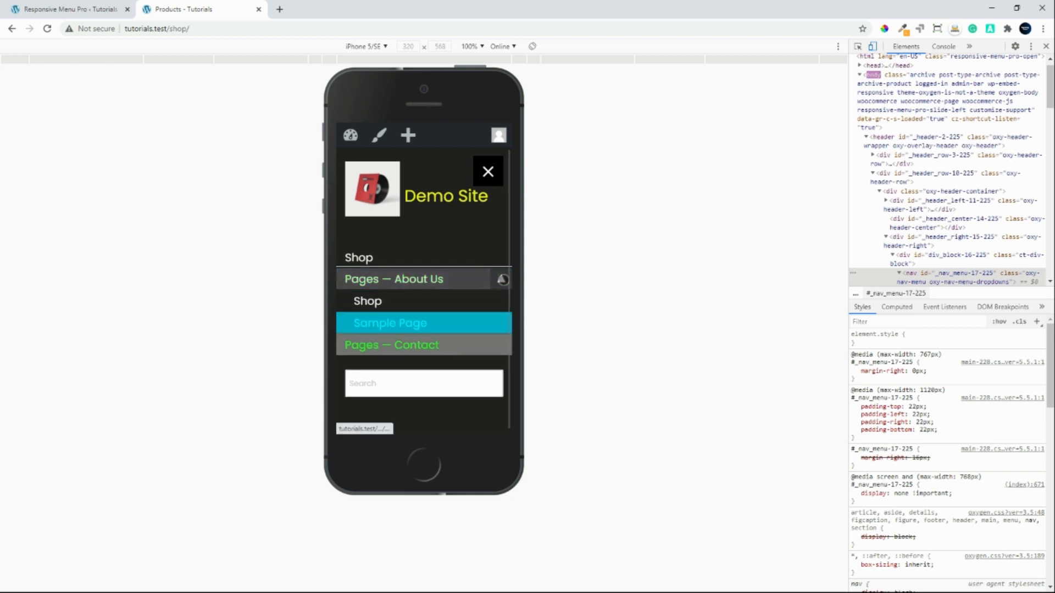
{"action": "left_click", "coordinate": [502, 279]}
- Return to the Responsive Menu Pro settings and examine the Desktop Menu options, from Initial Setup through Settings to General Setup
{"action": "left_click", "coordinate": [57, 7]}
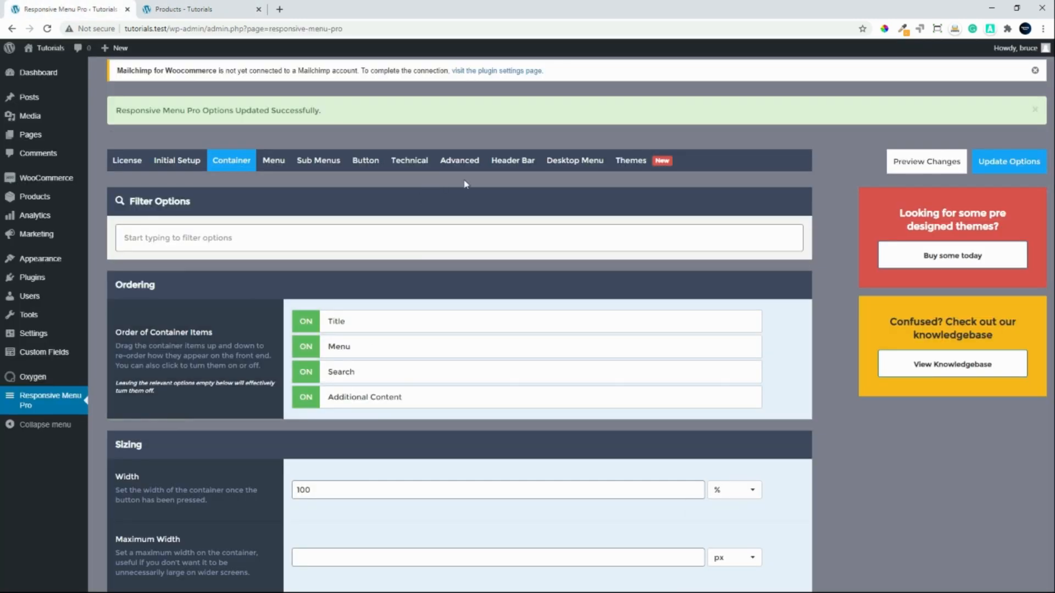
{"action": "left_click", "coordinate": [583, 165]}
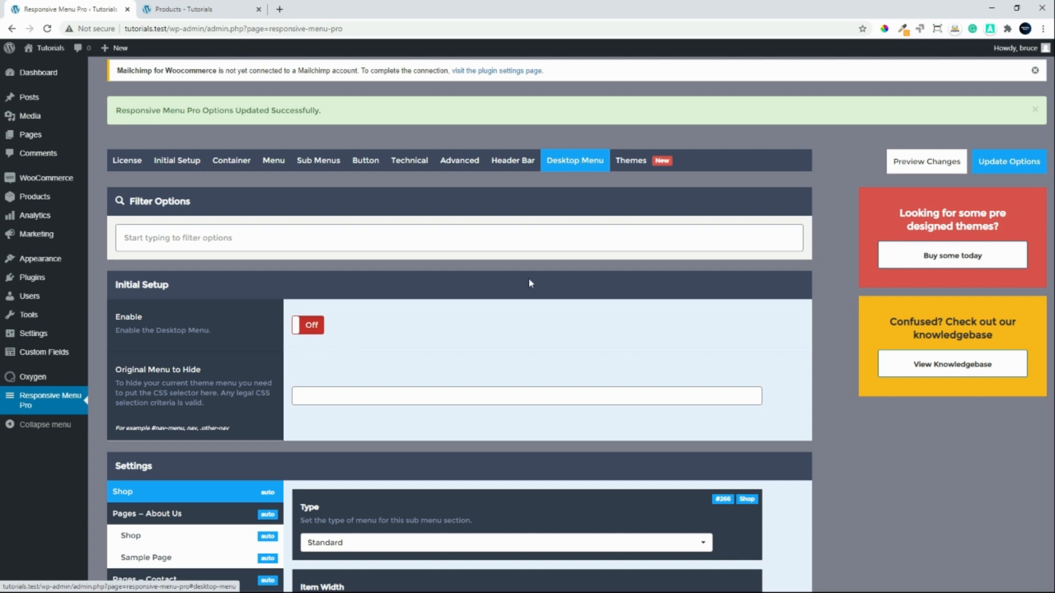
{"action": "scroll", "coordinate": [518, 311], "scroll_direction": "down", "scroll_amount": 2}
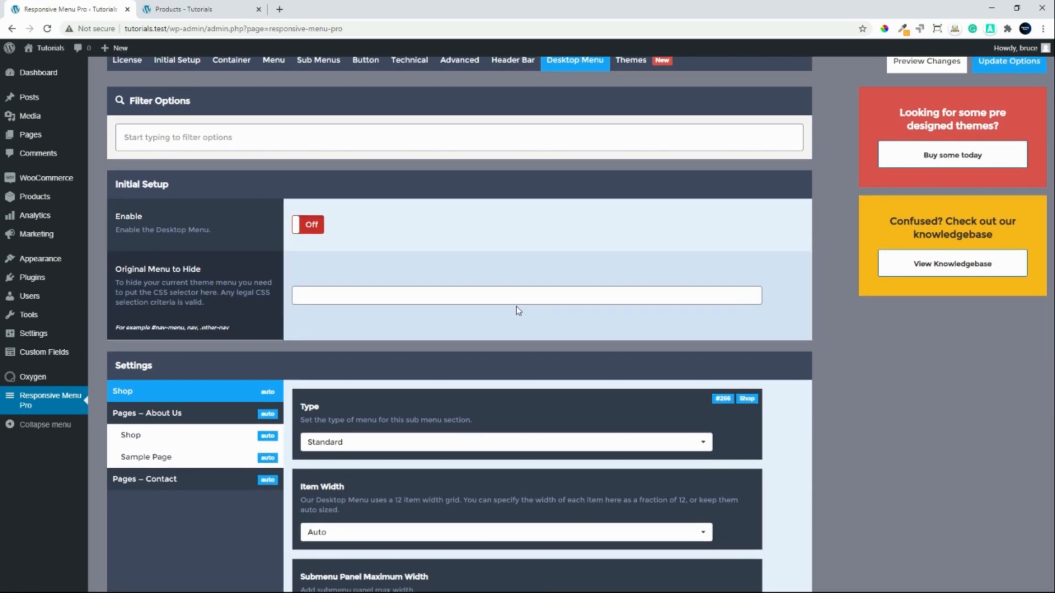
{"action": "scroll", "coordinate": [517, 311], "scroll_direction": "down", "scroll_amount": 4}
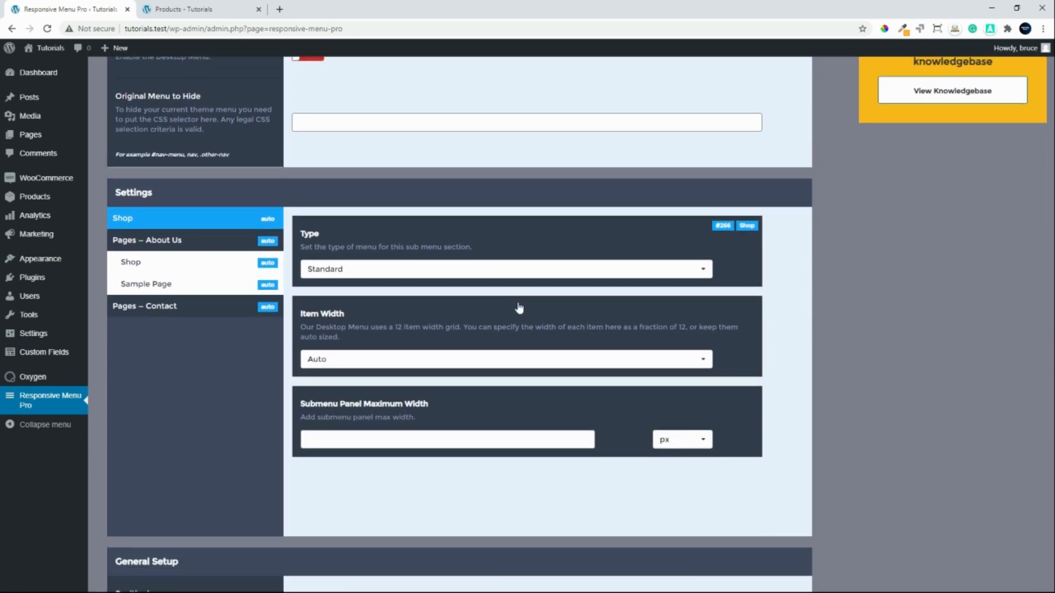
{"action": "scroll", "coordinate": [518, 308], "scroll_direction": "down", "scroll_amount": 1}
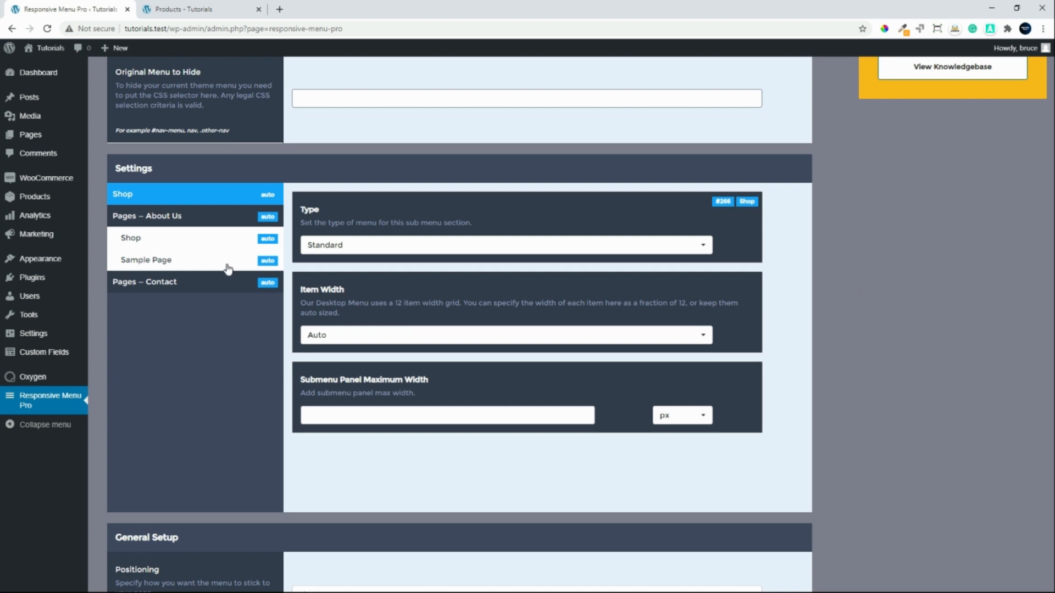
{"action": "scroll", "coordinate": [749, 364], "scroll_direction": "down", "scroll_amount": 4}
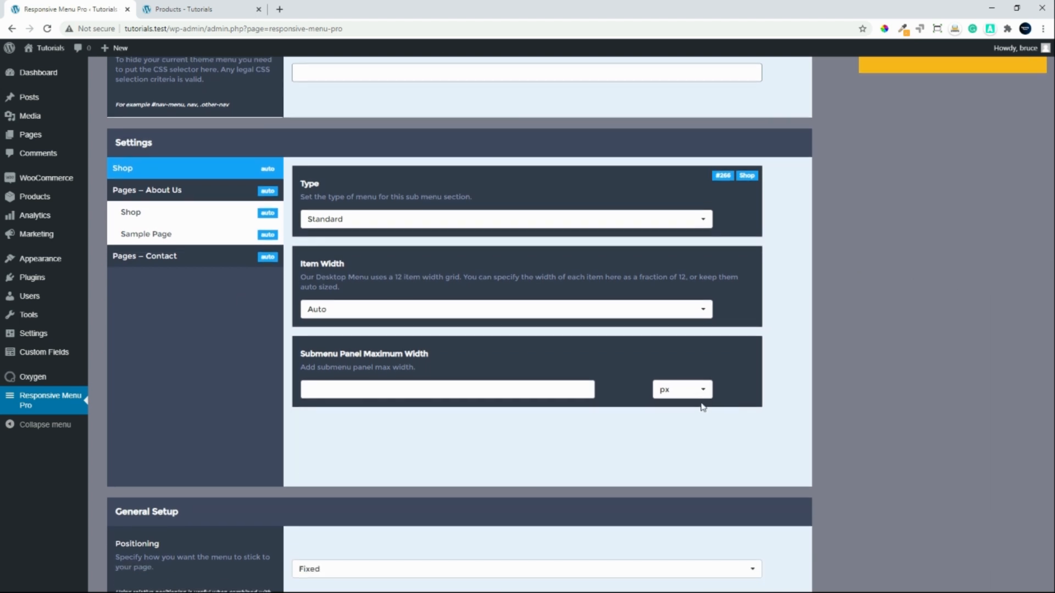
{"action": "scroll", "coordinate": [706, 393], "scroll_direction": "down", "scroll_amount": 3}
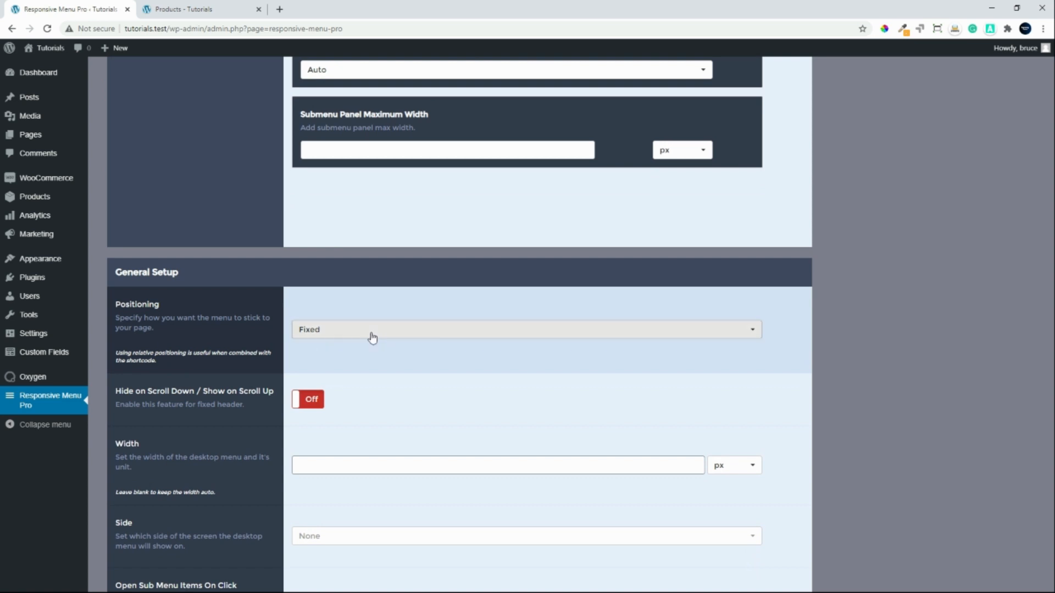
{"action": "scroll", "coordinate": [302, 325], "scroll_direction": "down", "scroll_amount": 1}
{"action": "scroll", "coordinate": [303, 326], "scroll_direction": "down", "scroll_amount": 2}
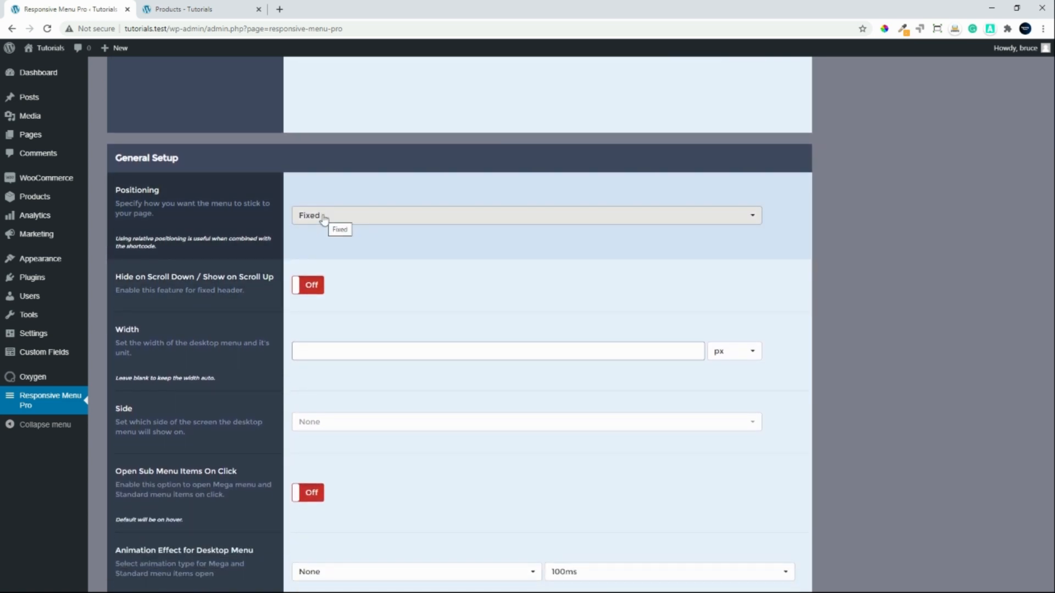
{"action": "scroll", "coordinate": [324, 219], "scroll_direction": "down", "scroll_amount": 1}
{"action": "scroll", "coordinate": [329, 214], "scroll_direction": "up", "scroll_amount": 1}
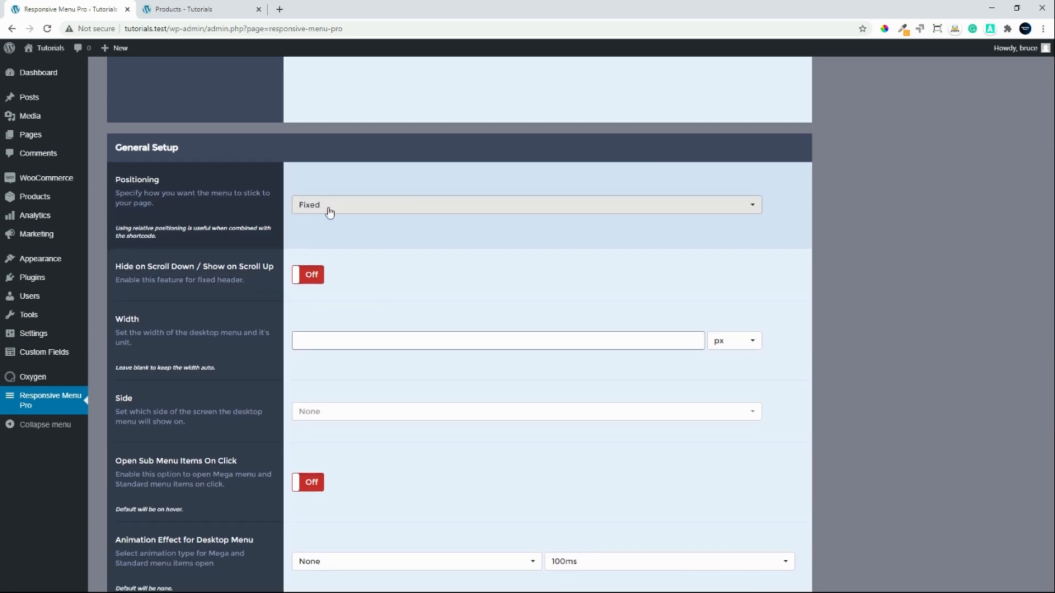
{"action": "scroll", "coordinate": [332, 209], "scroll_direction": "up", "scroll_amount": 3}
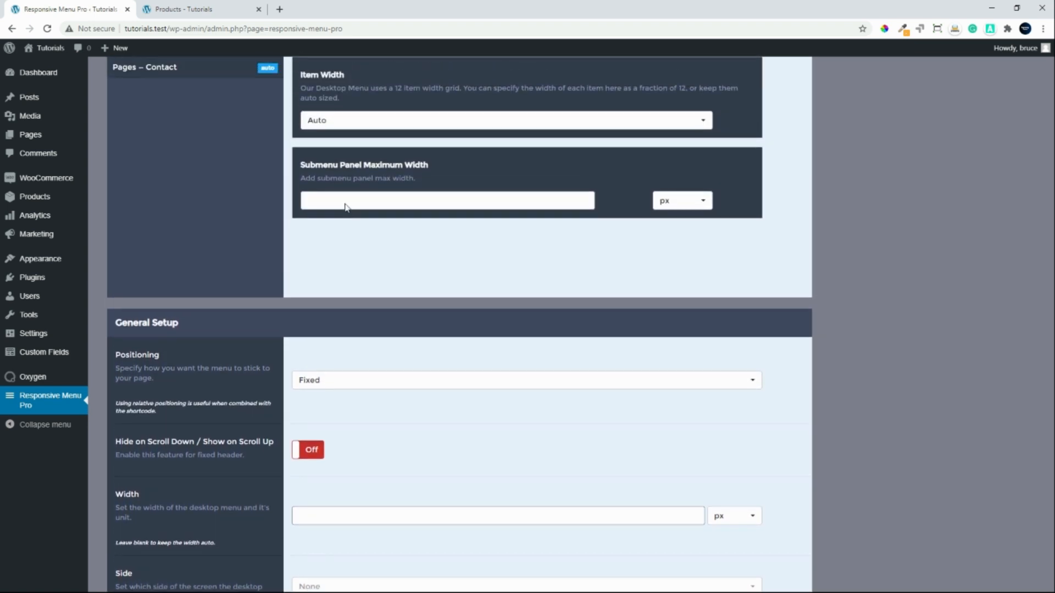
{"action": "scroll", "coordinate": [346, 206], "scroll_direction": "up", "scroll_amount": 3}
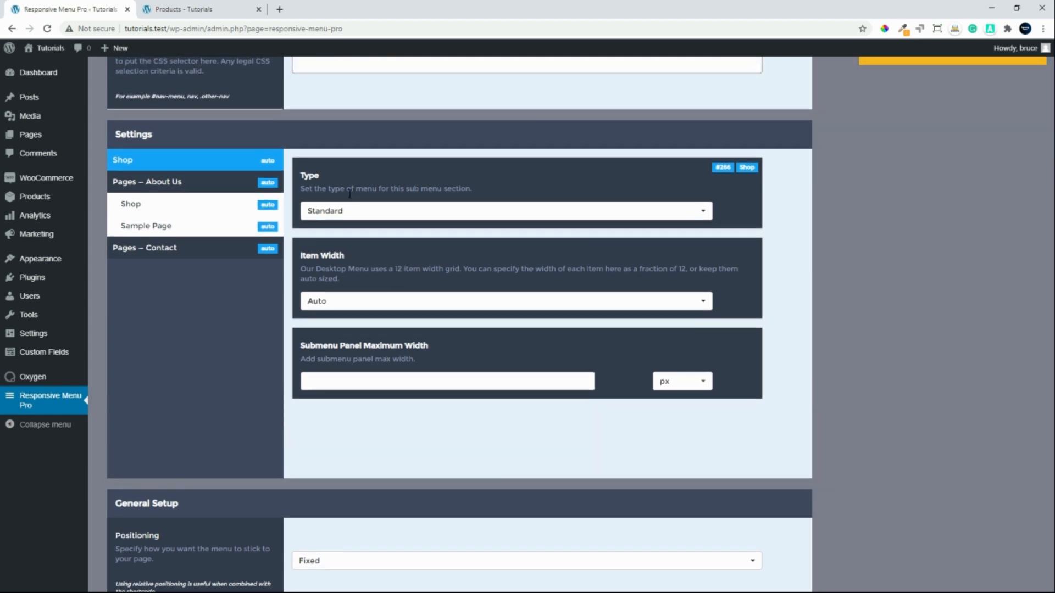
{"action": "scroll", "coordinate": [350, 194], "scroll_direction": "up", "scroll_amount": 3}
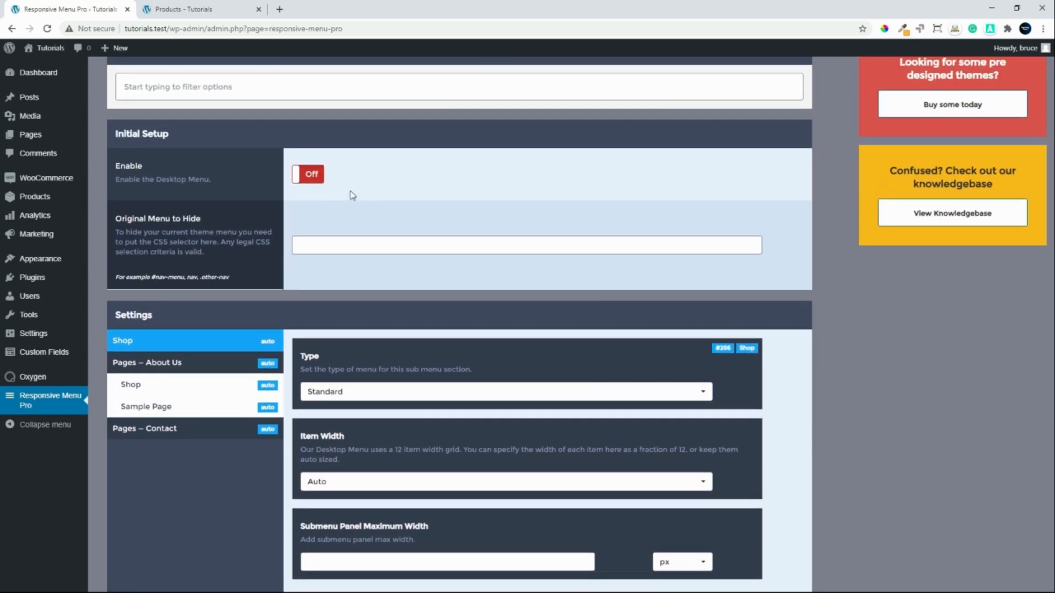
{"action": "scroll", "coordinate": [352, 195], "scroll_direction": "up", "scroll_amount": 3}
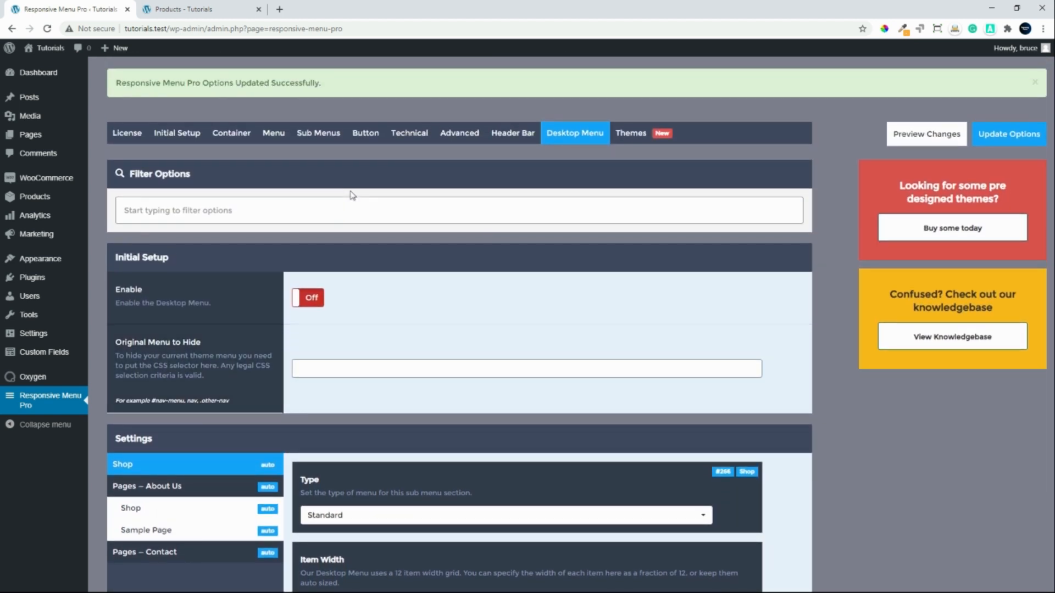